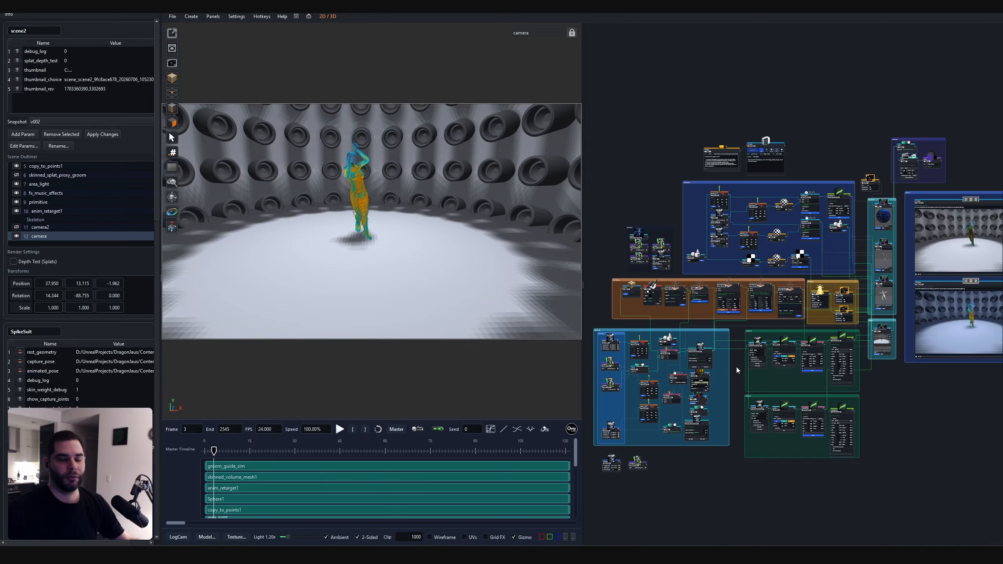
Scrub the master timeline to frame 58 and widen the scene2 parameter area so its full values fit.
{"action": "scroll", "coordinate": [716, 386], "scroll_direction": "up", "scroll_amount": 3}
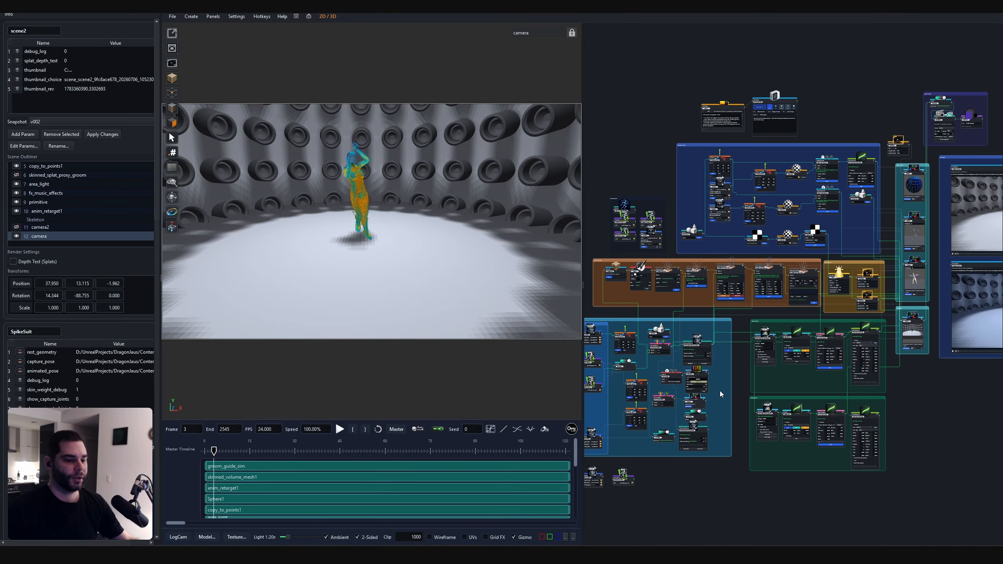
{"action": "scroll", "coordinate": [721, 369], "scroll_direction": "down", "scroll_amount": 2}
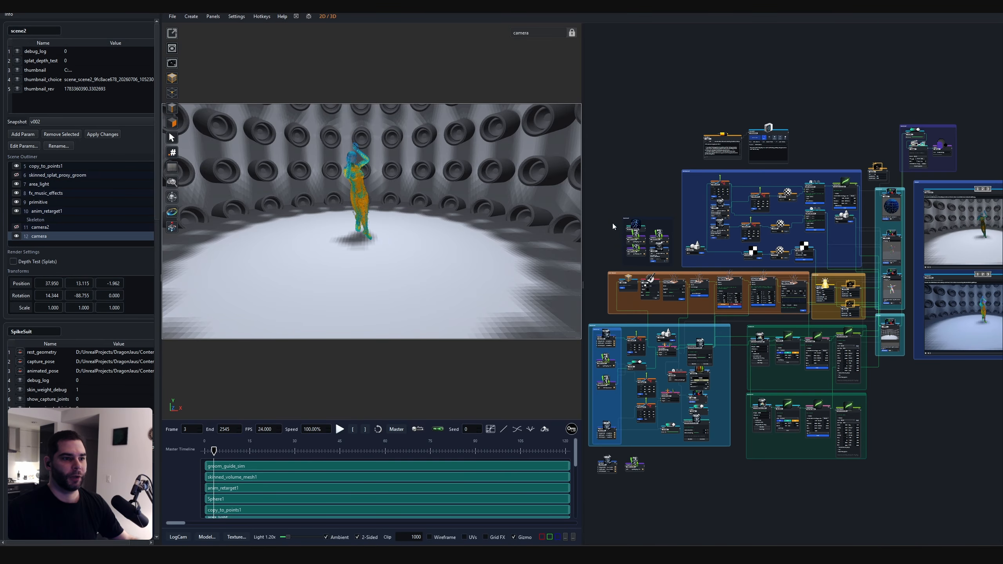
{"action": "left_click_drag", "start_coordinate": [224, 452], "coordinate": [379, 452]}
{"action": "left_click_drag", "start_coordinate": [161, 191], "coordinate": [176, 227]}
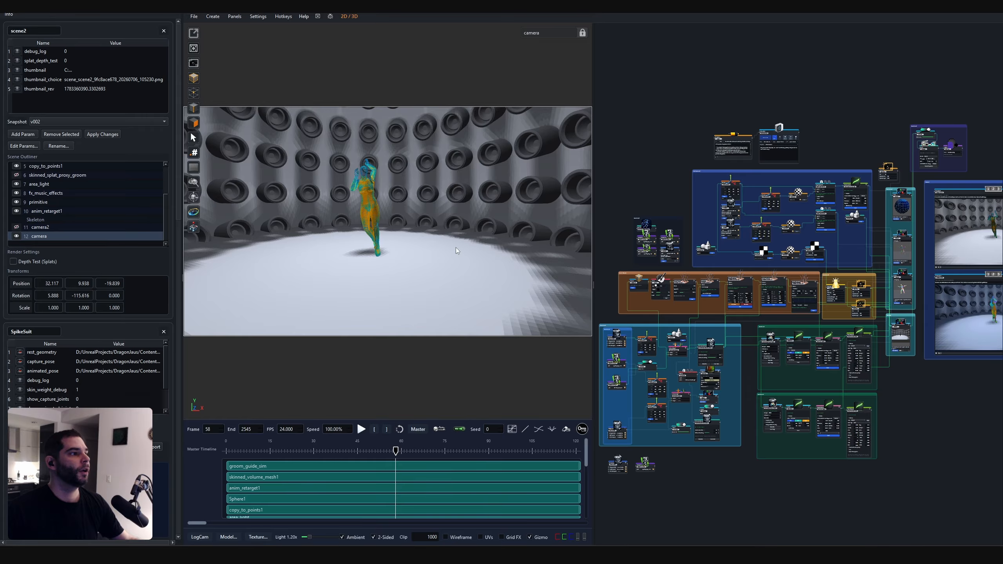
Examine the scene2 node, its incoming connections in the node graph and its objects in the Scene Outliner.
{"action": "scroll", "coordinate": [942, 374], "scroll_direction": "up", "scroll_amount": 10}
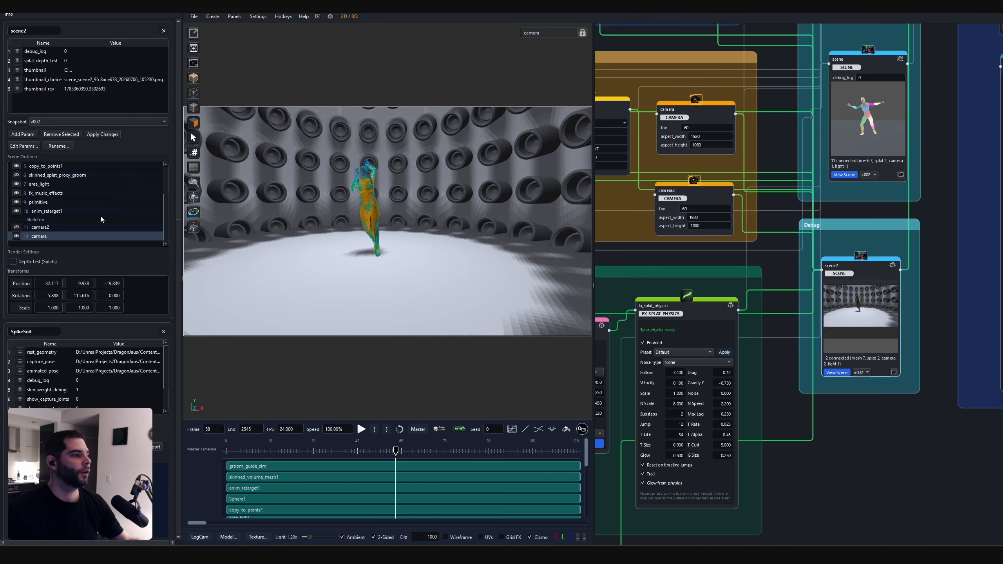
{"action": "left_click_drag", "start_coordinate": [166, 216], "coordinate": [167, 179]}
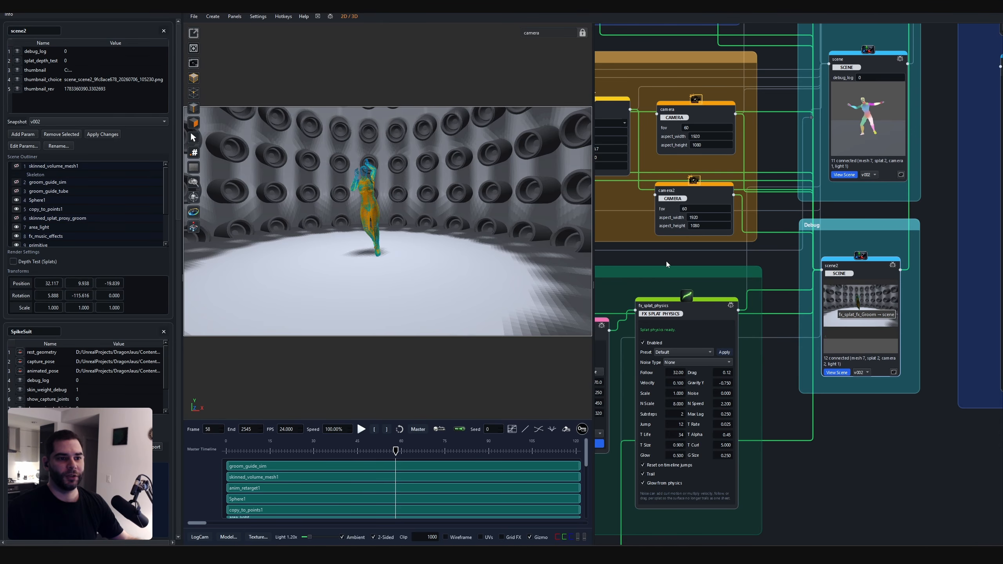
{"action": "scroll", "coordinate": [775, 194], "scroll_direction": "down", "scroll_amount": 4}
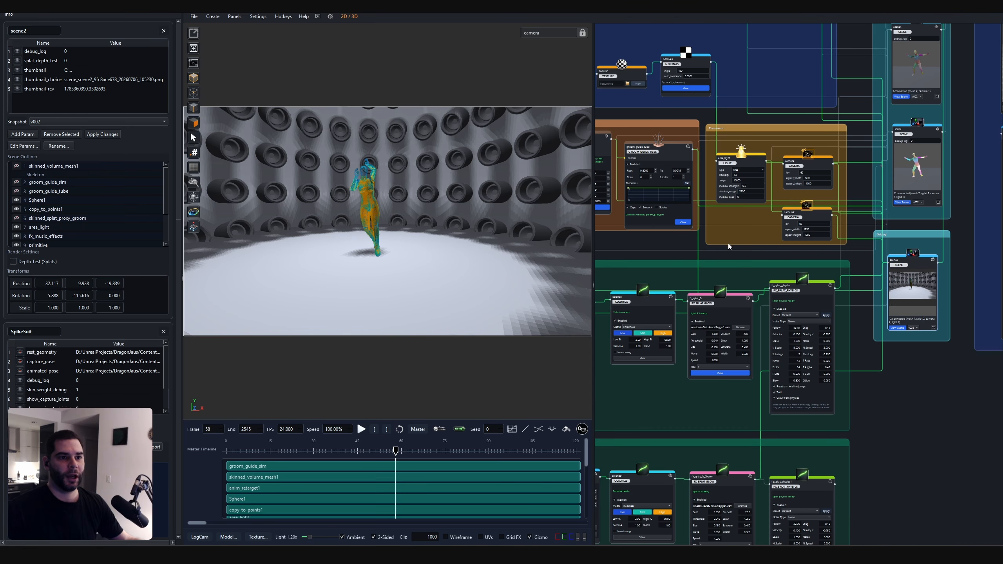
{"action": "middle_click_drag", "start_coordinate": [728, 243], "coordinate": [787, 248]}
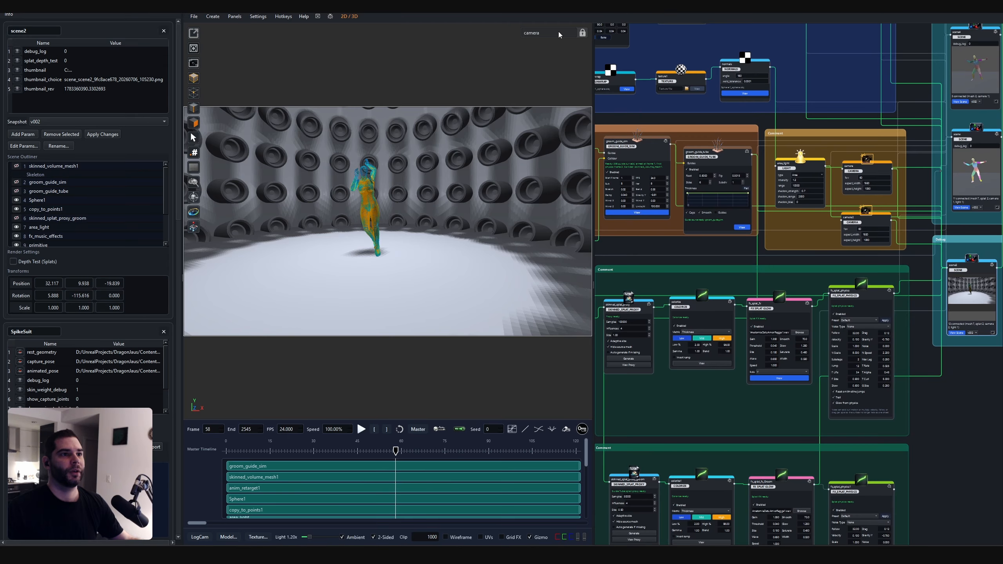
Look through camera2 and preview its animation by scrubbing to frame 89 and back to frame 16.
{"action": "left_click", "coordinate": [547, 33]}
{"action": "left_click", "coordinate": [542, 38]}
{"action": "left_click", "coordinate": [541, 34]}
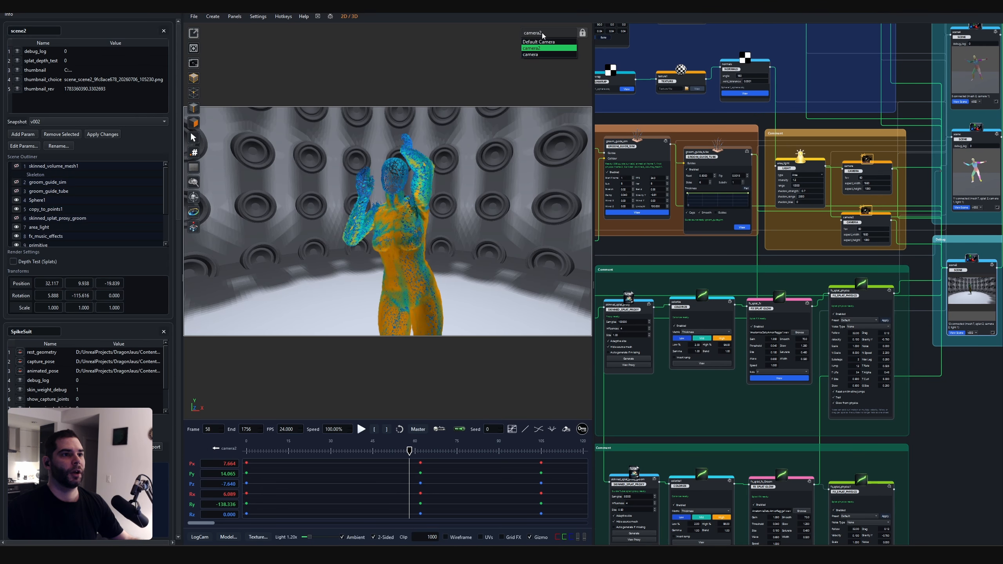
{"action": "left_click_drag", "start_coordinate": [372, 451], "coordinate": [490, 450]}
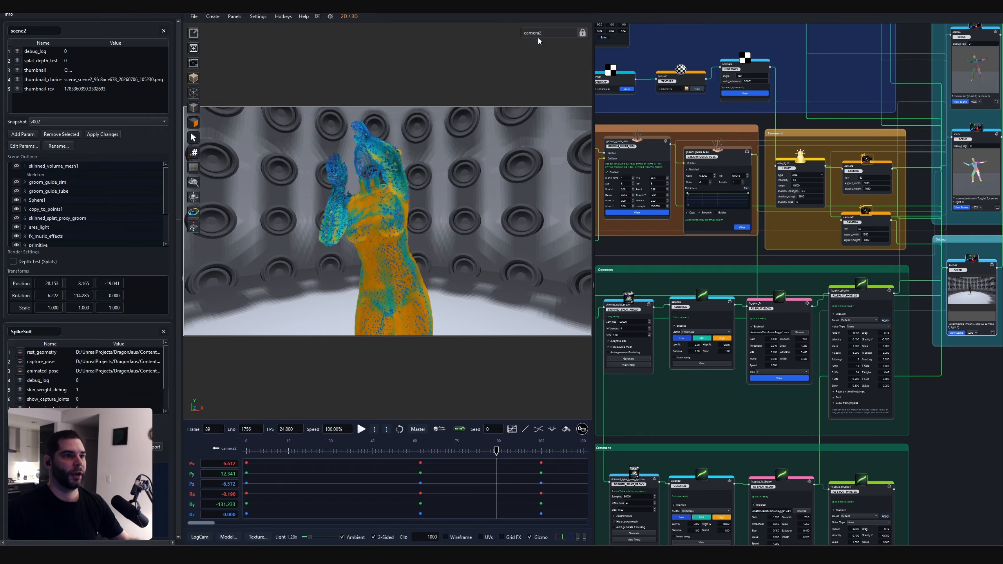
{"action": "left_click_drag", "start_coordinate": [372, 450], "coordinate": [291, 450]}
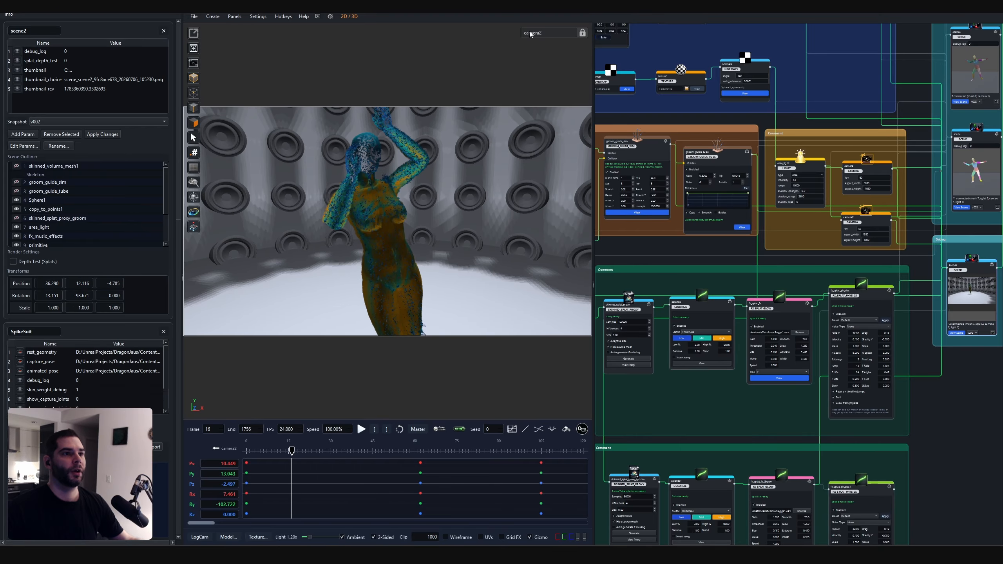
Switch the viewport to camera, and orbit out of it to see the camera object among the speakers.
{"action": "left_click", "coordinate": [541, 34]}
{"action": "left_click", "coordinate": [532, 59]}
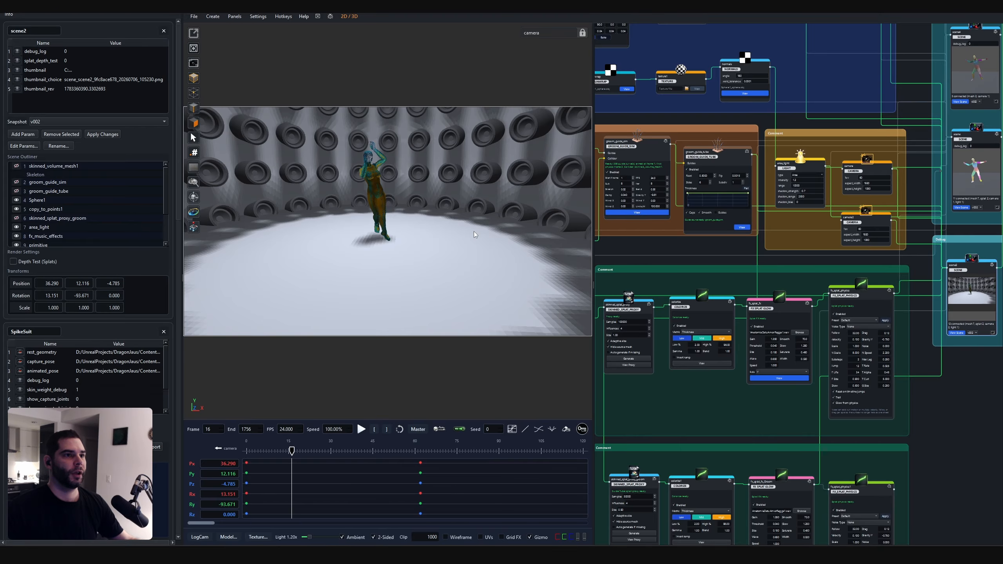
{"action": "middle_click_drag", "start_coordinate": [475, 233], "coordinate": [403, 211]}
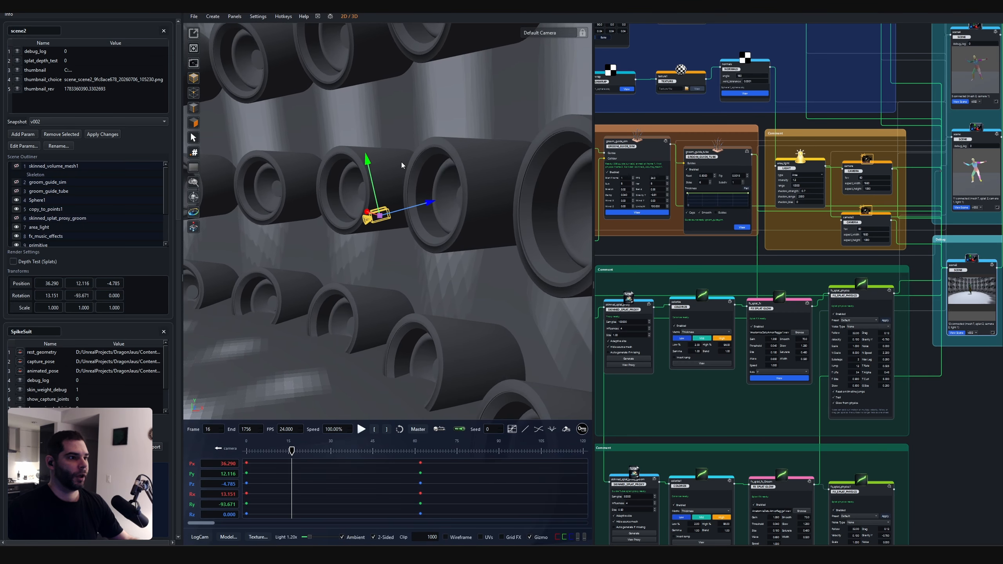
{"action": "middle_click_drag", "start_coordinate": [401, 161], "coordinate": [582, 63]}
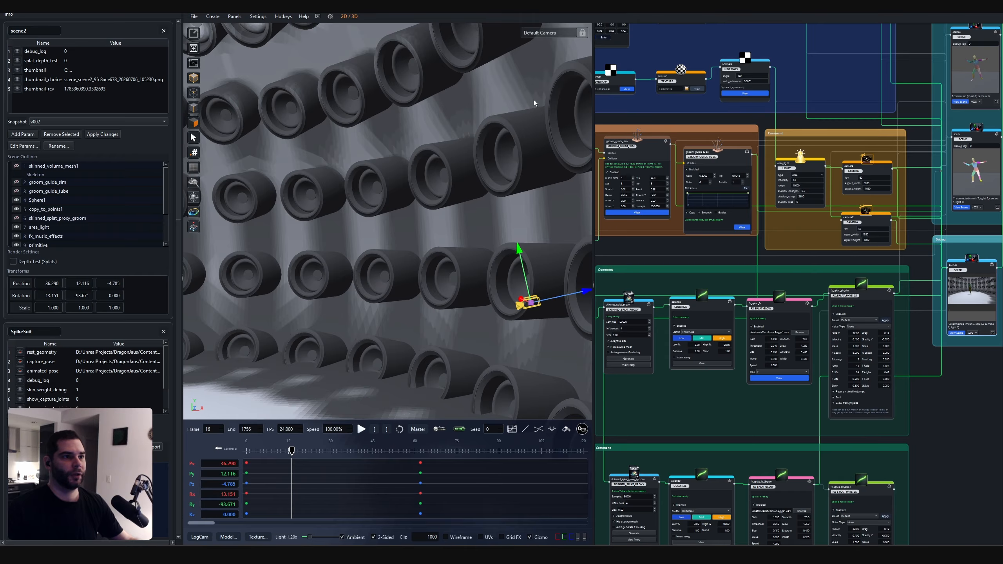
{"action": "middle_click_drag", "start_coordinate": [422, 229], "coordinate": [551, 19]}
Look through camera again, lock the viewport to it and reposition it at frame 16 to about 23.344, 11.420, 14.426.
{"action": "left_click", "coordinate": [549, 32]}
{"action": "left_click", "coordinate": [546, 48]}
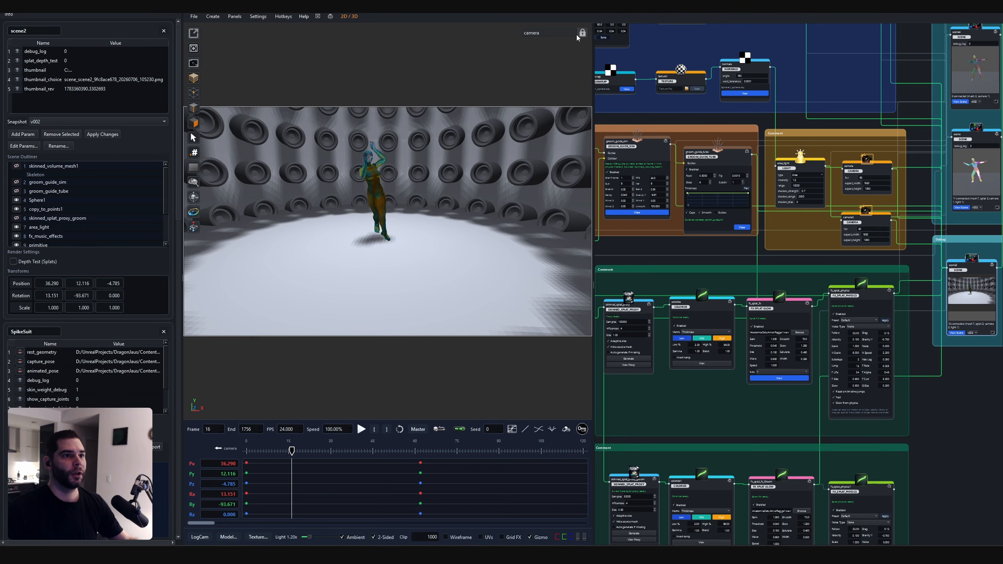
{"action": "left_click", "coordinate": [583, 34]}
{"action": "middle_click_drag", "start_coordinate": [445, 206], "coordinate": [347, 324]}
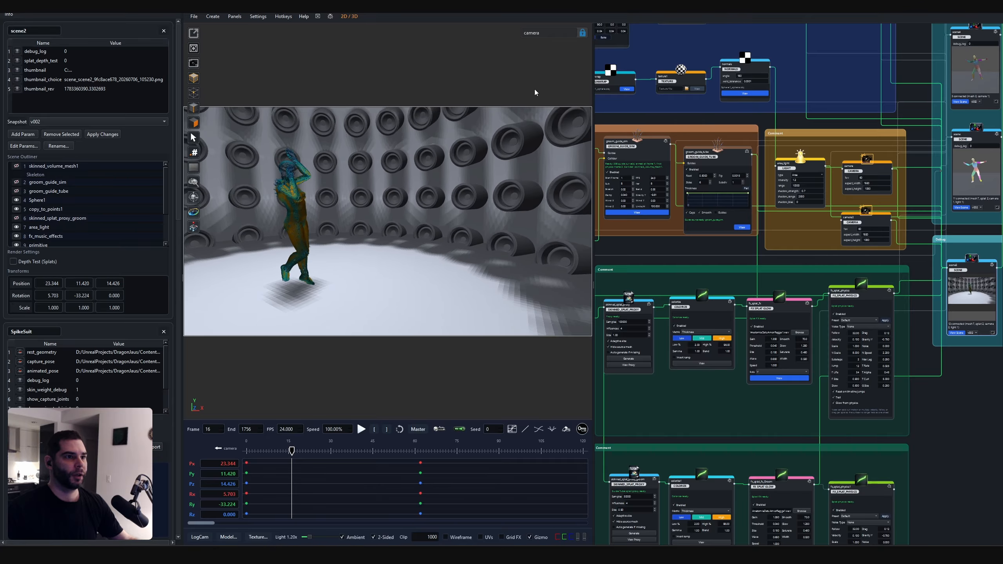
{"action": "left_click", "coordinate": [583, 430]}
{"action": "left_click_drag", "start_coordinate": [304, 459], "coordinate": [279, 518]}
{"action": "left_click", "coordinate": [569, 432]}
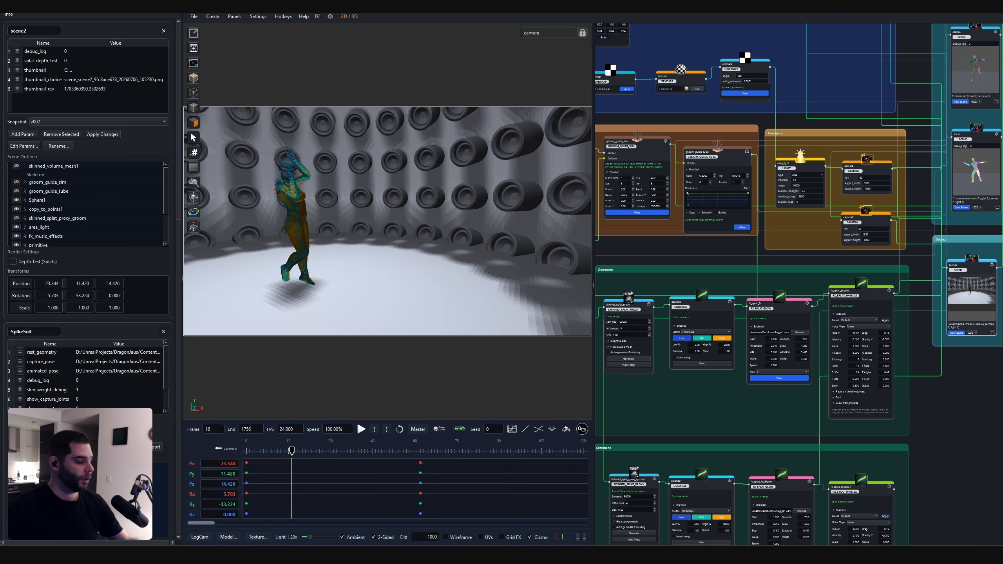
Leave the camera view, rewind to frame 0 and examine the character and the whole speaker dome from outside.
{"action": "scroll", "coordinate": [430, 179], "scroll_direction": "down", "scroll_amount": 3}
{"action": "middle_click_drag", "start_coordinate": [431, 180], "coordinate": [435, 218]}
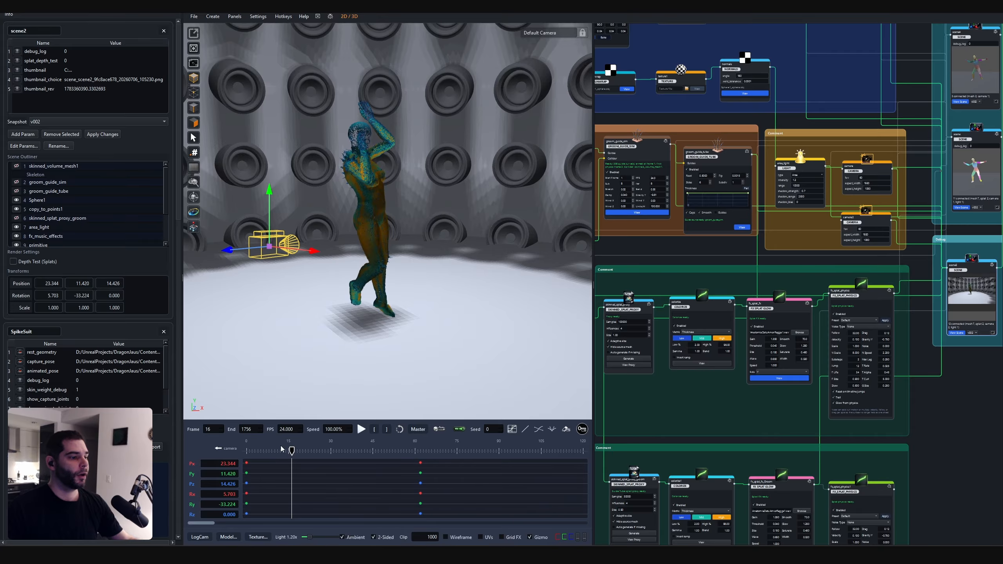
{"action": "left_click_drag", "start_coordinate": [281, 449], "coordinate": [237, 454]}
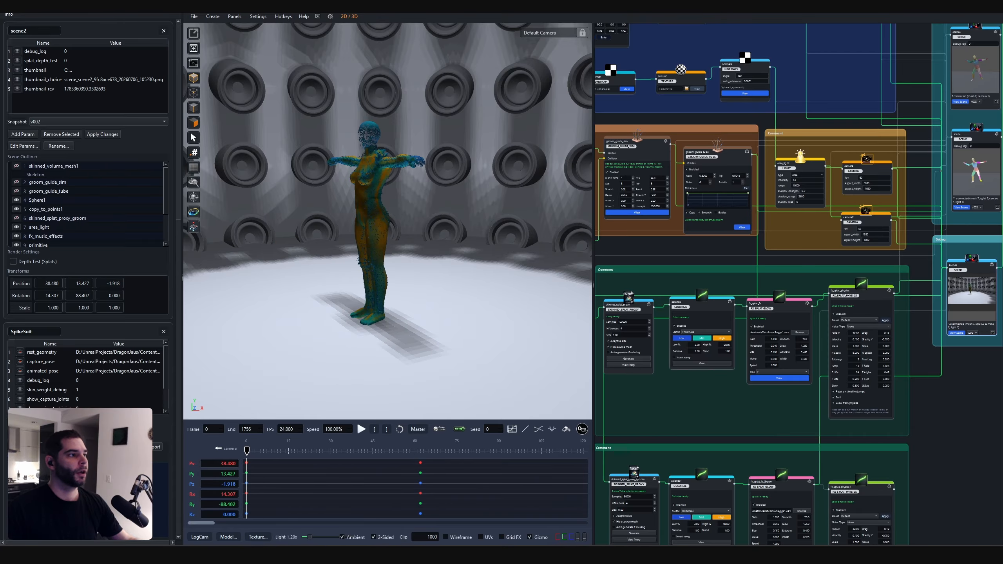
{"action": "middle_click_drag", "start_coordinate": [458, 106], "coordinate": [521, 158]}
{"action": "scroll", "coordinate": [388, 221], "scroll_direction": "down", "scroll_amount": 12}
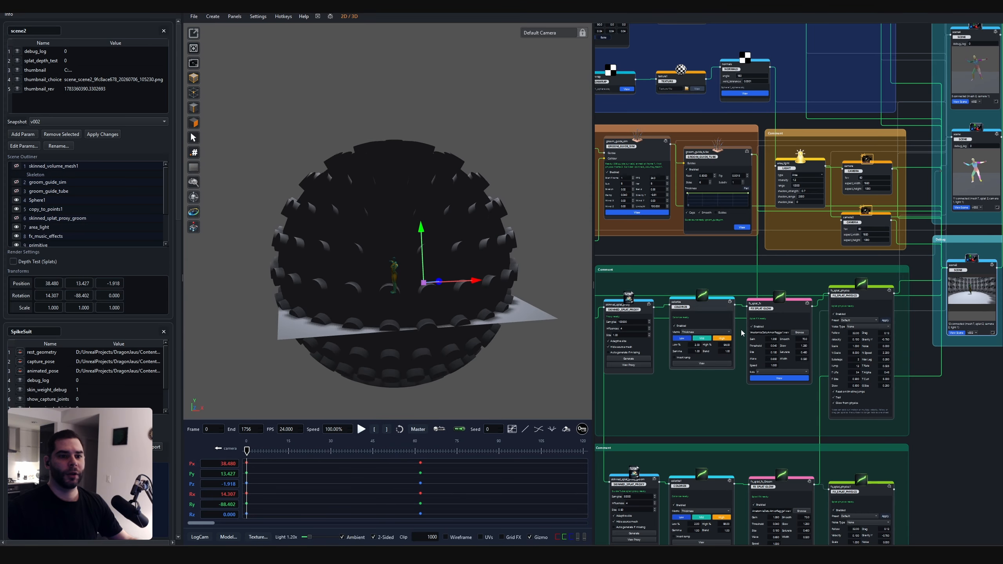
{"action": "scroll", "coordinate": [682, 282], "scroll_direction": "down", "scroll_amount": 3}
{"action": "scroll", "coordinate": [429, 244], "scroll_direction": "up", "scroll_amount": 12}
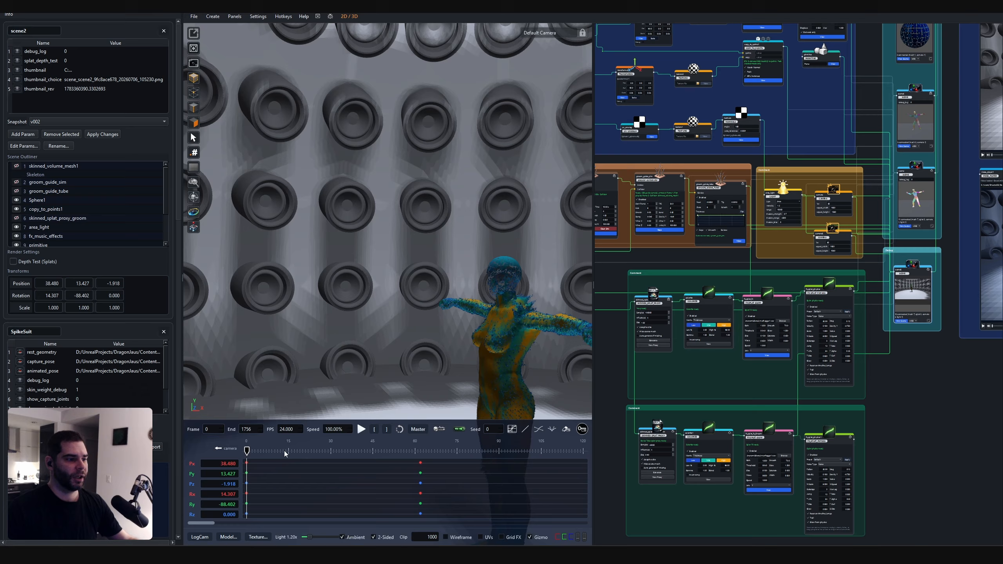
Scrub the animation through frame 44 to frame 74 while watching the character from the Default Camera.
{"action": "left_click_drag", "start_coordinate": [285, 453], "coordinate": [369, 452]}
{"action": "middle_click_drag", "start_coordinate": [414, 194], "coordinate": [474, 197]}
{"action": "scroll", "coordinate": [388, 221], "scroll_direction": "up", "scroll_amount": 3}
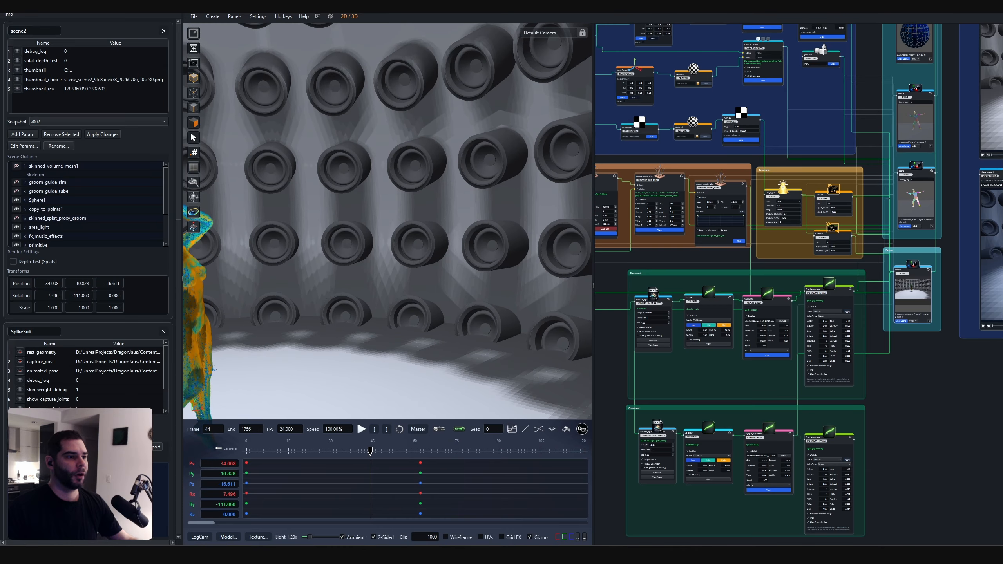
{"action": "left_click_drag", "start_coordinate": [408, 451], "coordinate": [454, 453]}
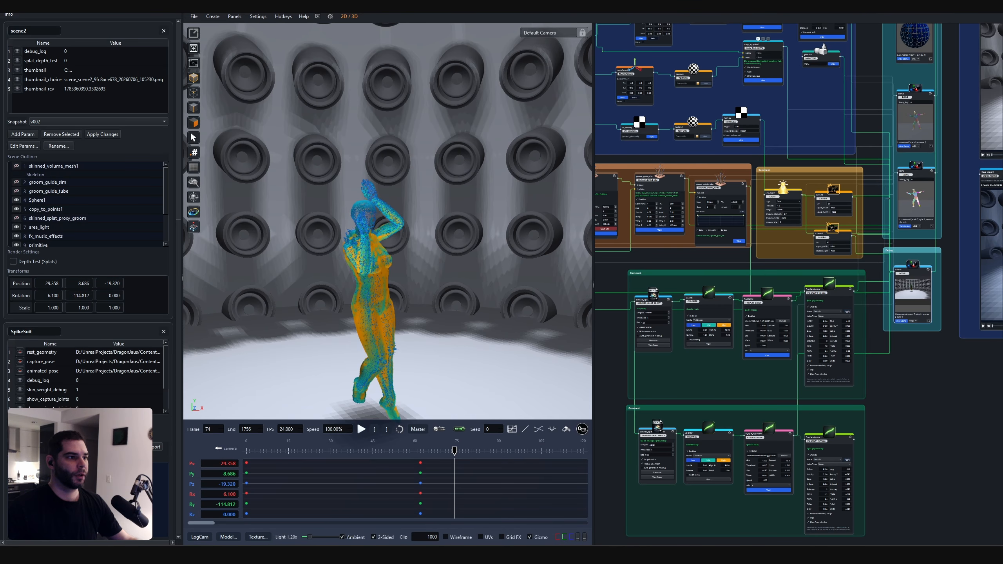
Switch the viewport back to camera and return from its keyframe channels to the Master Timeline.
{"action": "left_click", "coordinate": [544, 35]}
{"action": "left_click", "coordinate": [537, 56]}
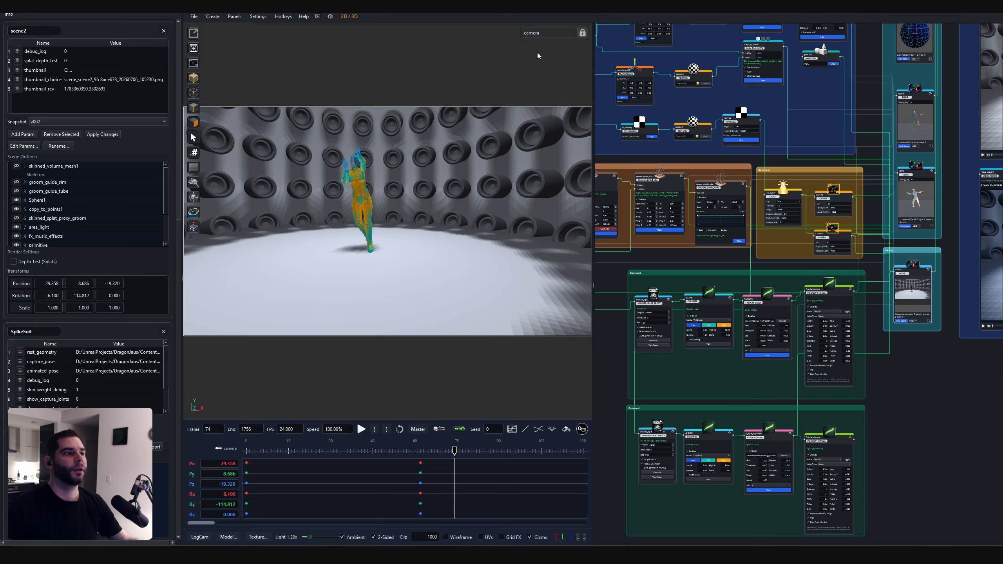
{"action": "scroll", "coordinate": [165, 237], "scroll_direction": "down", "scroll_amount": 3}
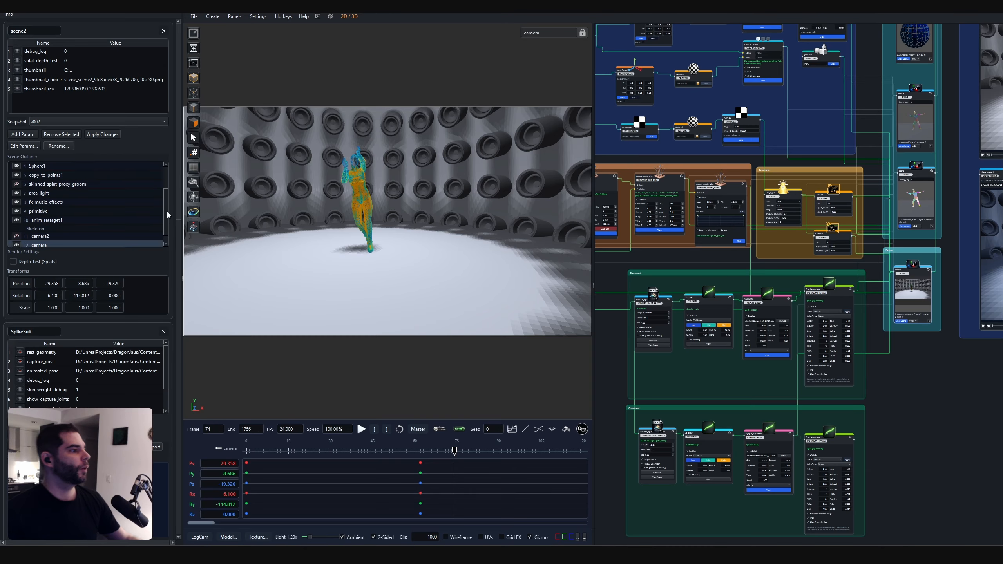
{"action": "left_click", "coordinate": [218, 448]}
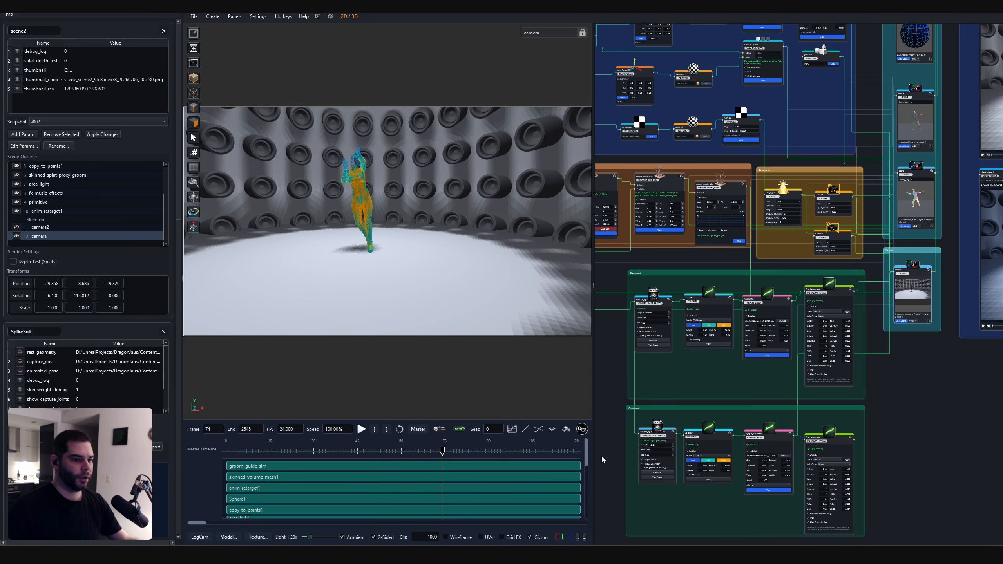
Look through the Master Timeline tracks and outliner objects, and select the anim_retarget1 track.
{"action": "scroll", "coordinate": [587, 449], "scroll_direction": "down", "scroll_amount": 5}
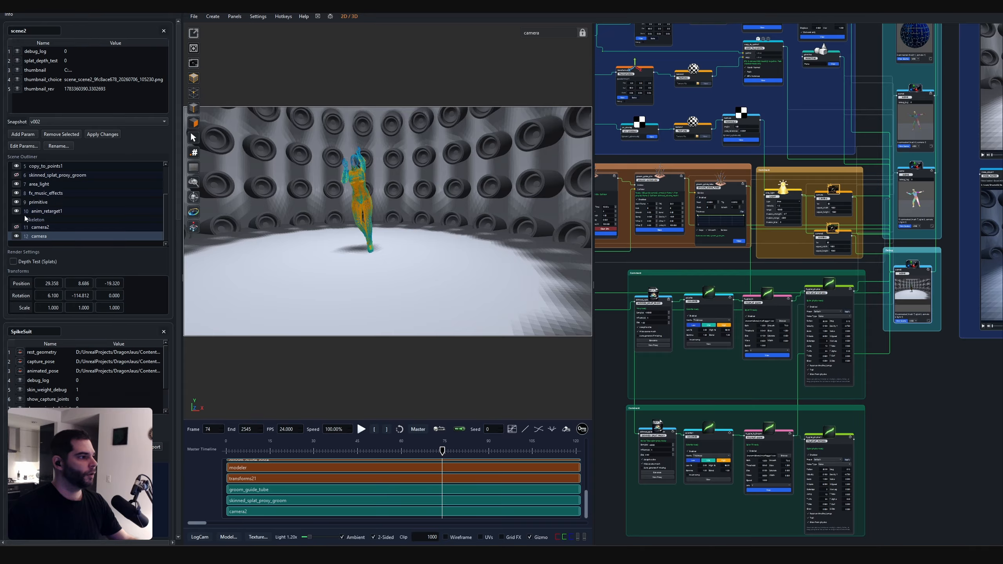
{"action": "left_click", "coordinate": [46, 214]}
{"action": "left_click", "coordinate": [38, 202]}
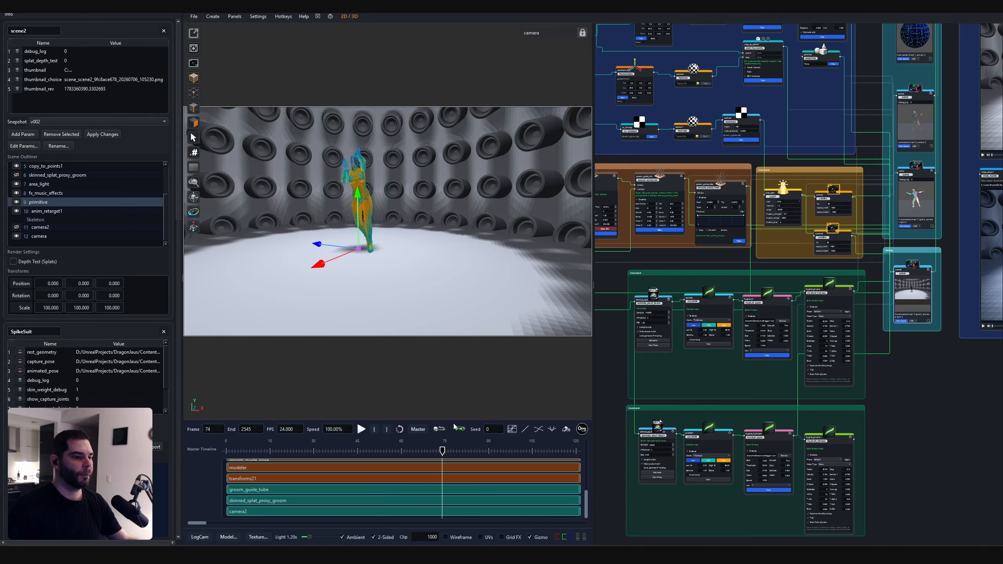
{"action": "left_click_drag", "start_coordinate": [587, 509], "coordinate": [586, 451]}
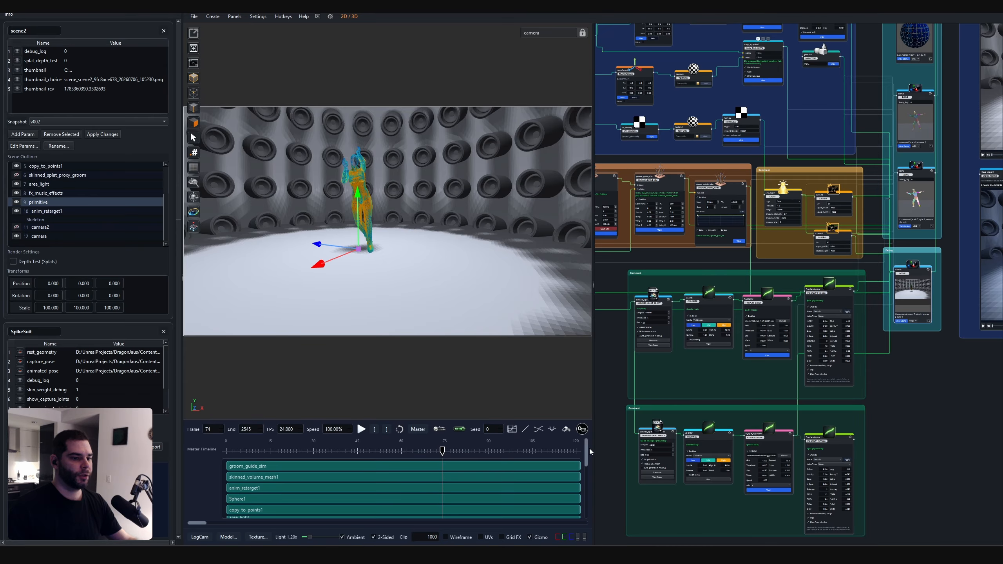
{"action": "left_click", "coordinate": [288, 484]}
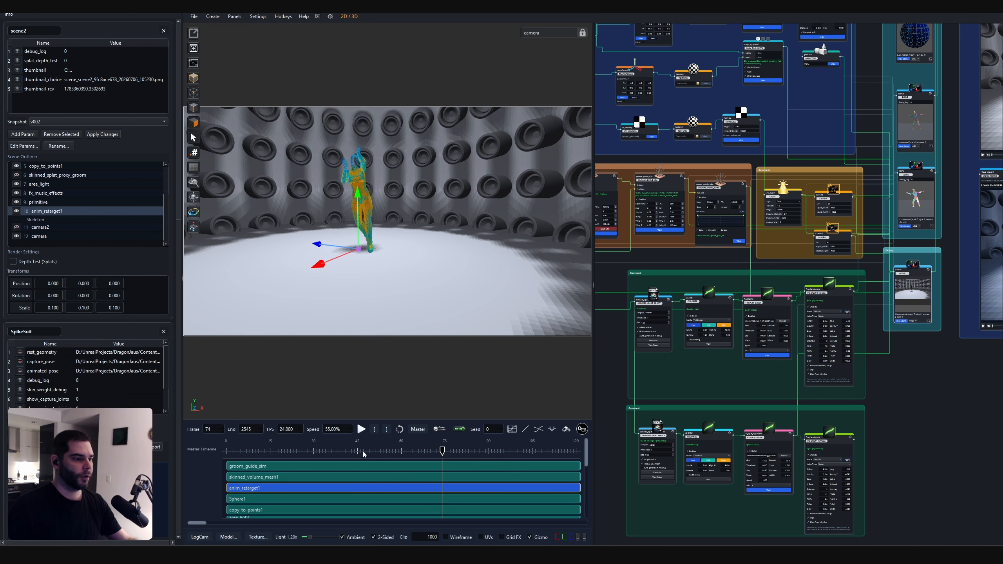
Scrub to frame 33 and open the keyframe channels of the anim_retarget1 track.
{"action": "left_click_drag", "start_coordinate": [363, 455], "coordinate": [322, 454]}
{"action": "left_click_drag", "start_coordinate": [265, 489], "coordinate": [237, 484]}
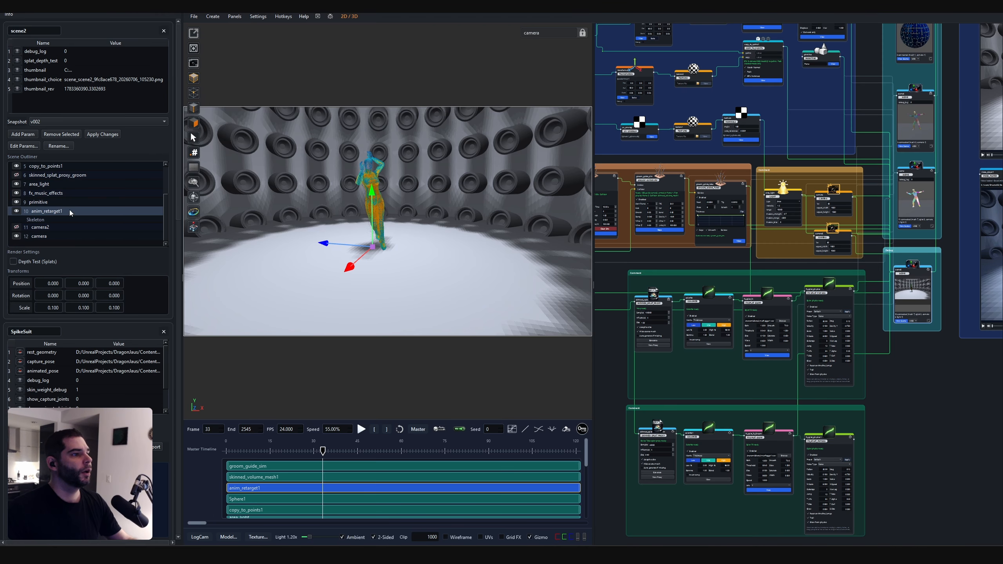
{"action": "double_click", "coordinate": [329, 488]}
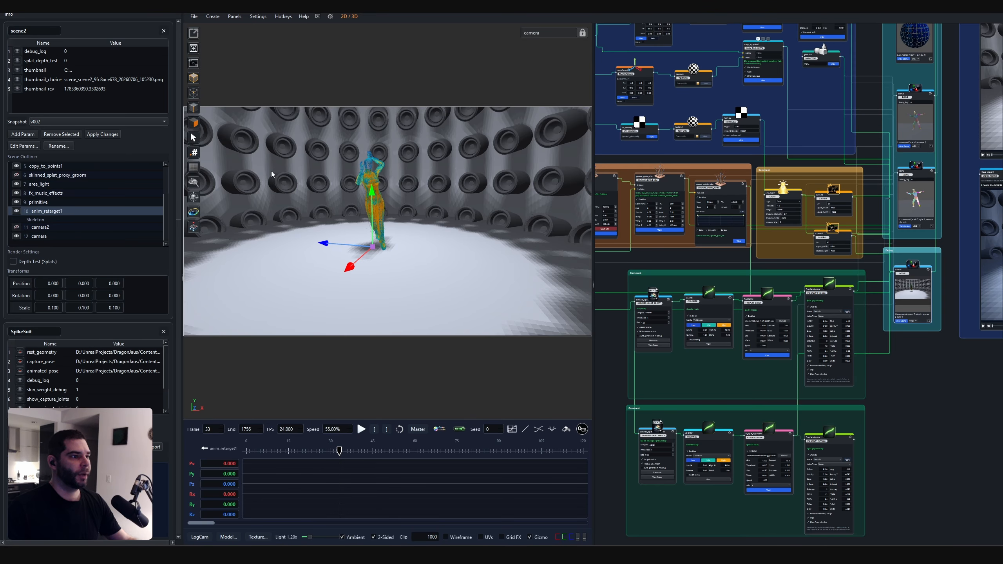
Display the anim_retarget1 skeleton with its joint labels hidden and inspect it on the character from the Default Camera.
{"action": "left_click", "coordinate": [39, 221]}
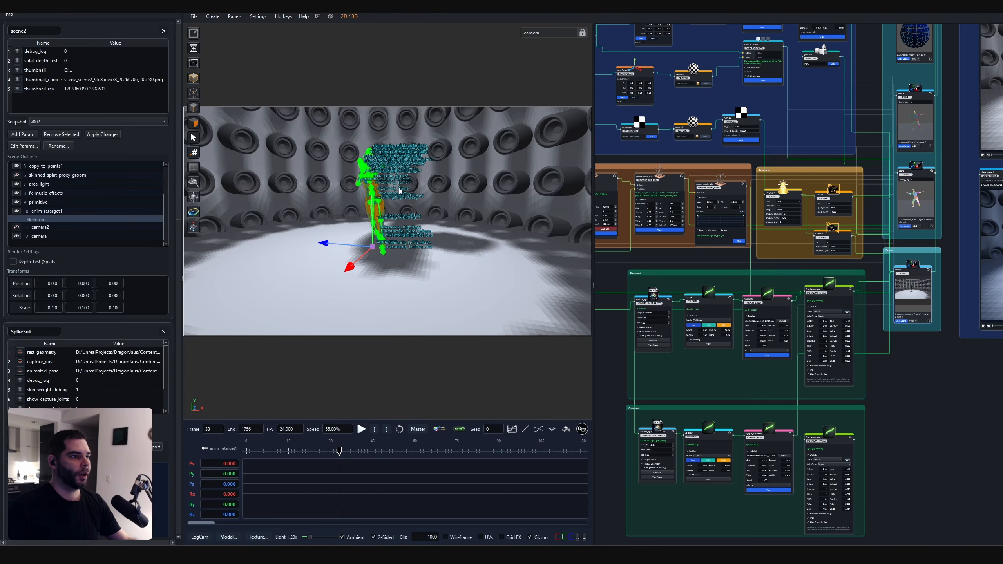
{"action": "left_click", "coordinate": [258, 16]}
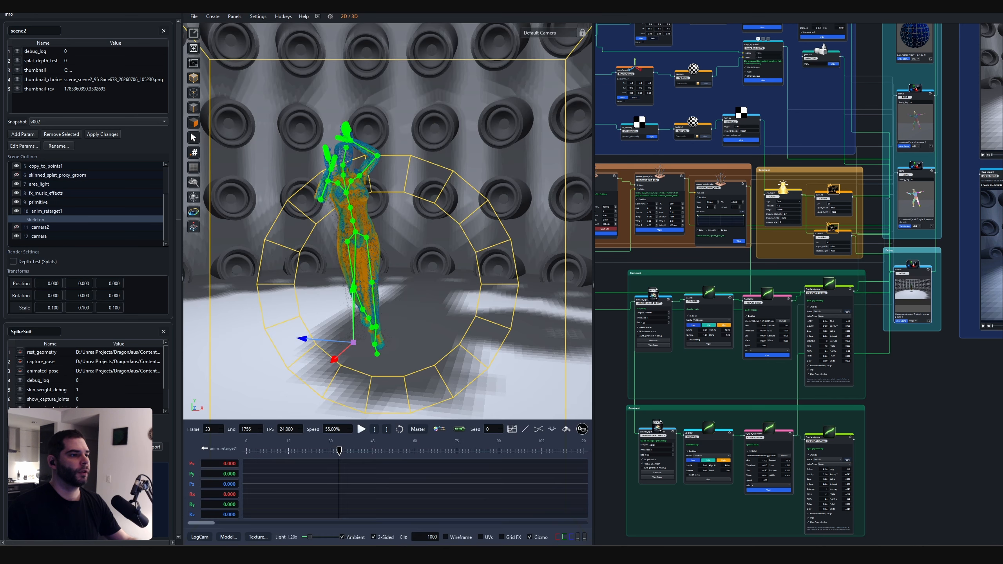
{"action": "middle_click_drag", "start_coordinate": [355, 232], "coordinate": [379, 269]}
{"action": "scroll", "coordinate": [388, 221], "scroll_direction": "up", "scroll_amount": 5}
{"action": "scroll", "coordinate": [388, 222], "scroll_direction": "down", "scroll_amount": 4}
{"action": "scroll", "coordinate": [379, 269], "scroll_direction": "up", "scroll_amount": 3}
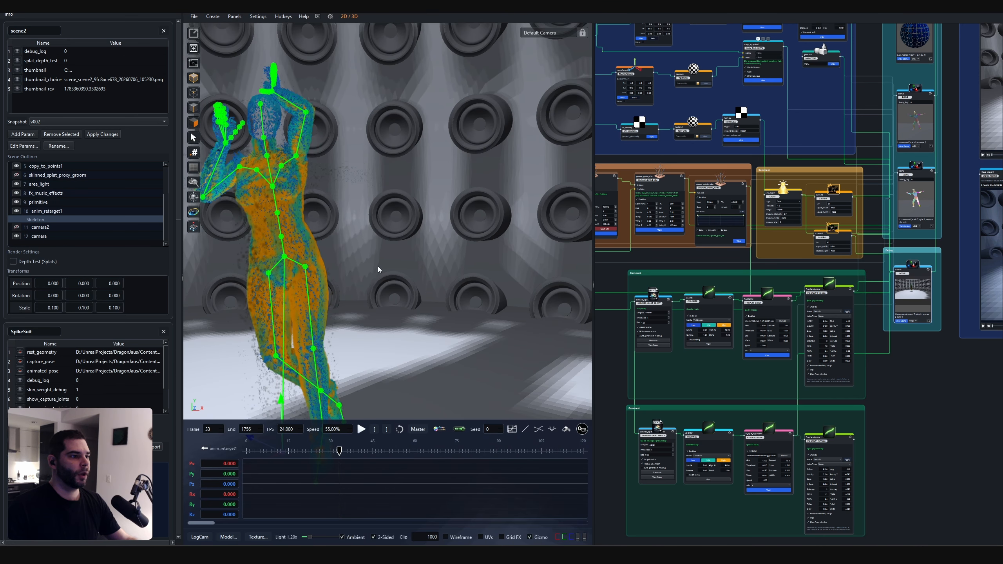
{"action": "scroll", "coordinate": [365, 383], "scroll_direction": "down", "scroll_amount": 5}
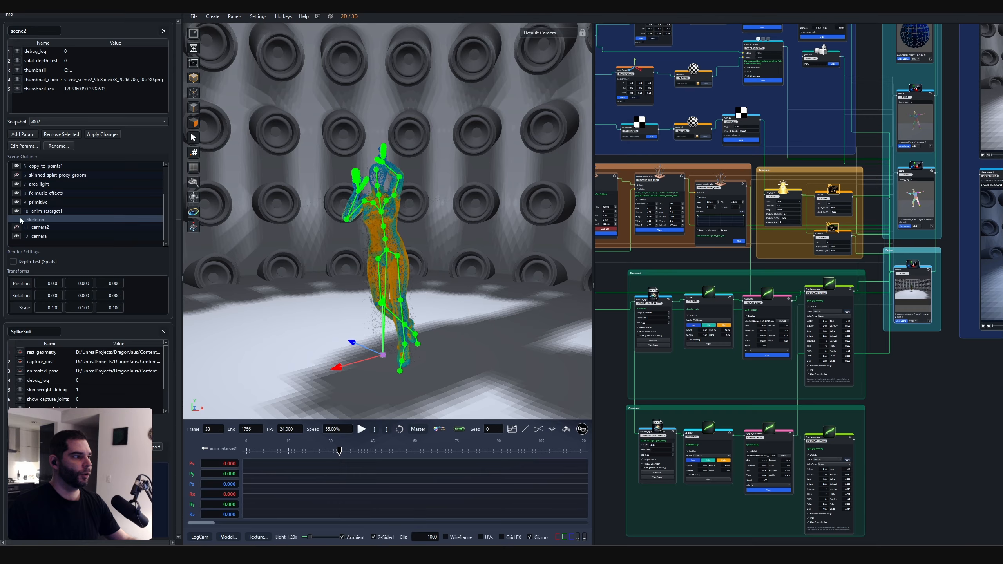
Reselect the anim_retarget1 skeleton, pick its left upper leg joint, and switch to the rotation gizmo.
{"action": "left_click", "coordinate": [42, 213]}
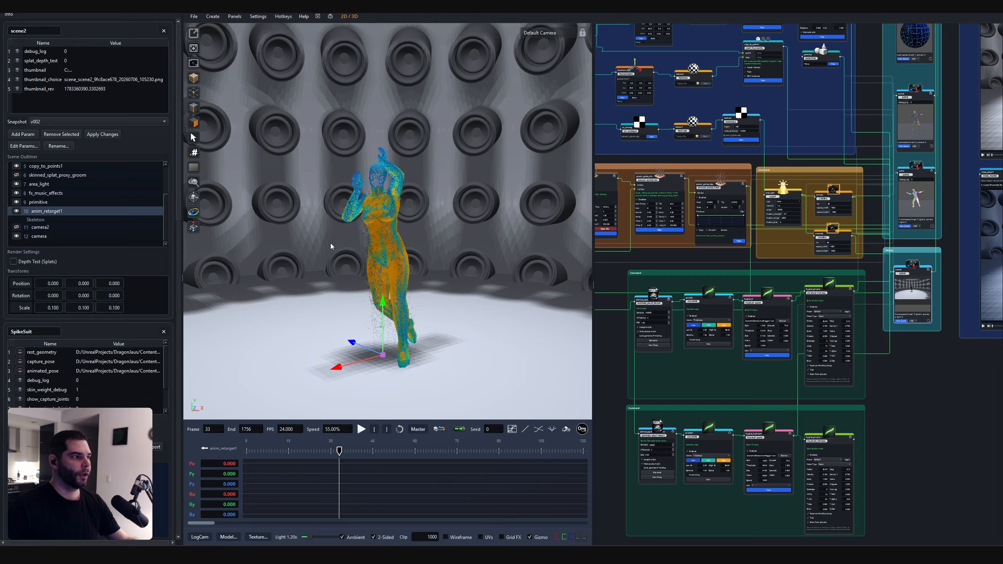
{"action": "left_click", "coordinate": [34, 222]}
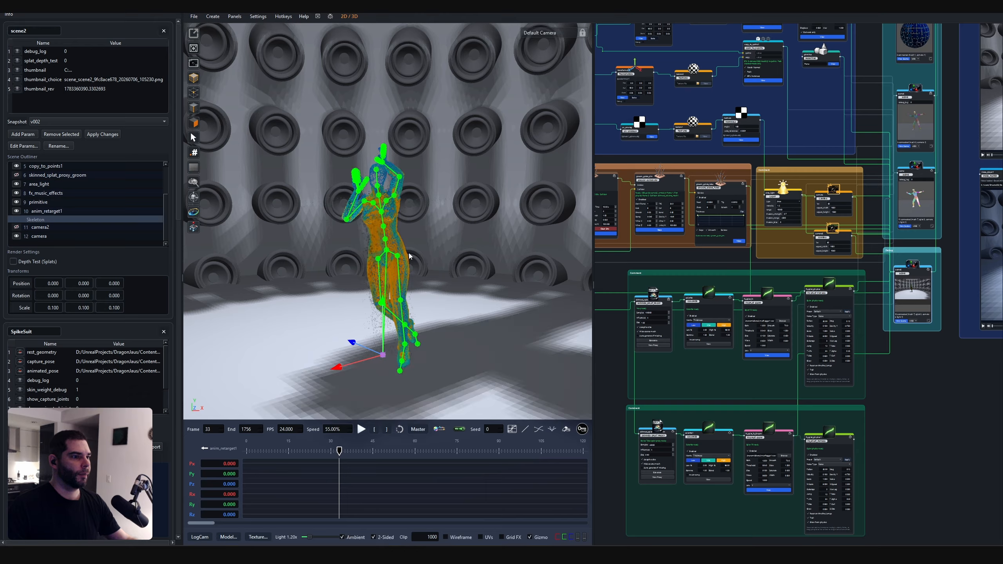
{"action": "left_click", "coordinate": [397, 256]}
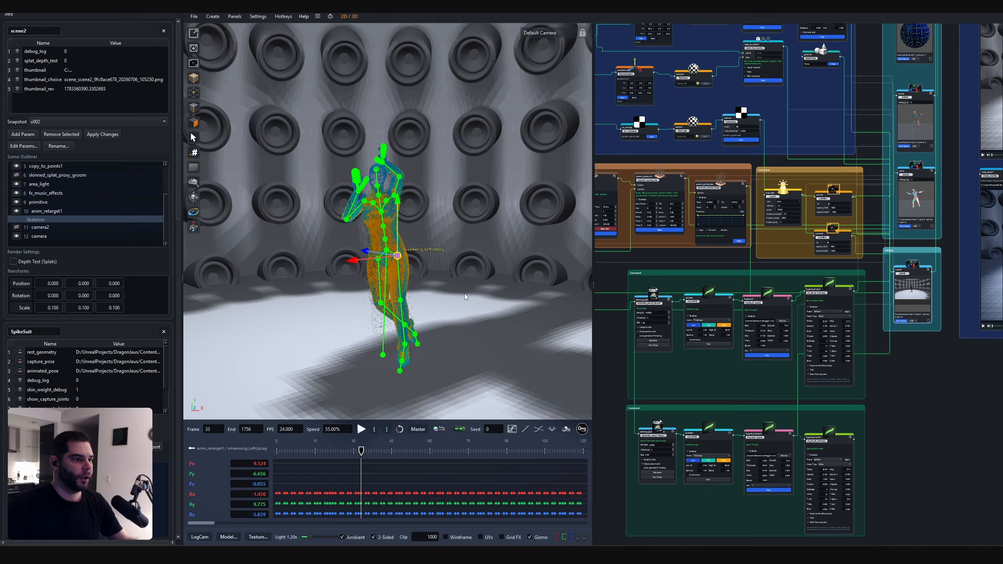
{"action": "key", "text": "e"}
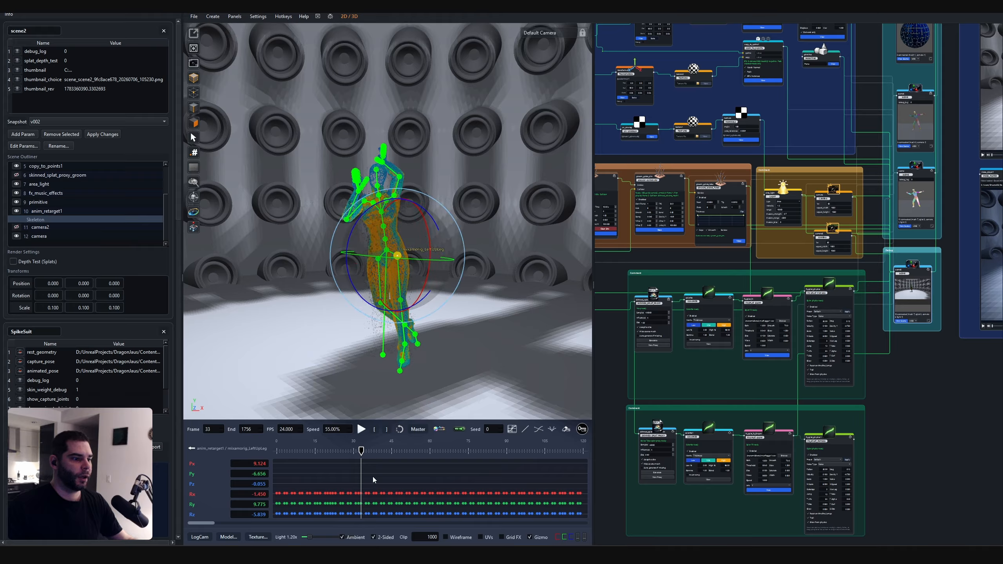
Try rotating the left upper leg joint around the red axis, and step the timeline back to frame 5.
{"action": "mouse_move", "coordinate": [201, 524]}
{"action": "left_mouse_down"}
{"action": "mouse_move", "coordinate": [392, 519]}
{"action": "mouse_move", "coordinate": [197, 518]}
{"action": "left_mouse_up"}
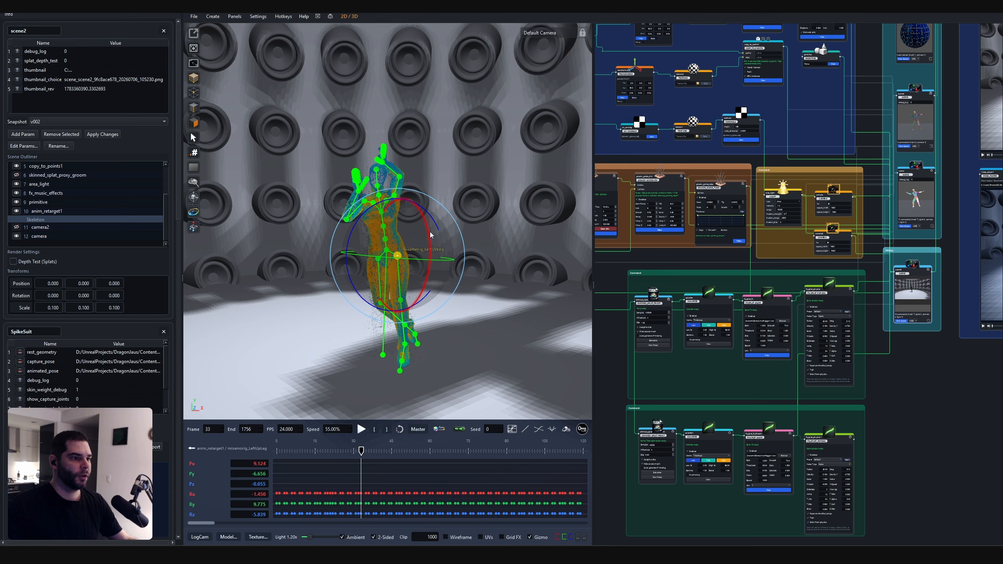
{"action": "left_click_drag", "start_coordinate": [430, 235], "coordinate": [417, 252]}
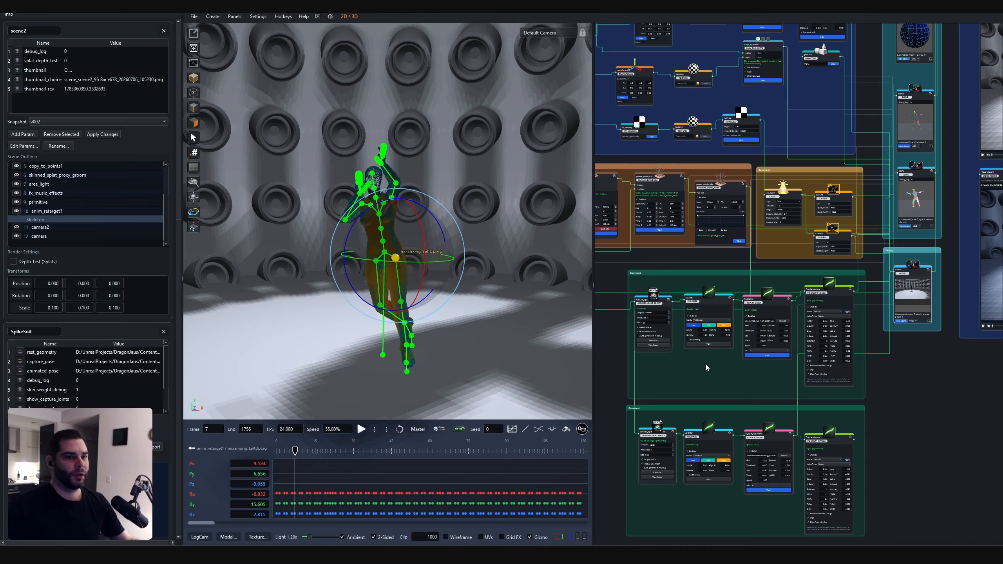
{"action": "key", "text": "Left"}
{"action": "key", "text": "Left"}
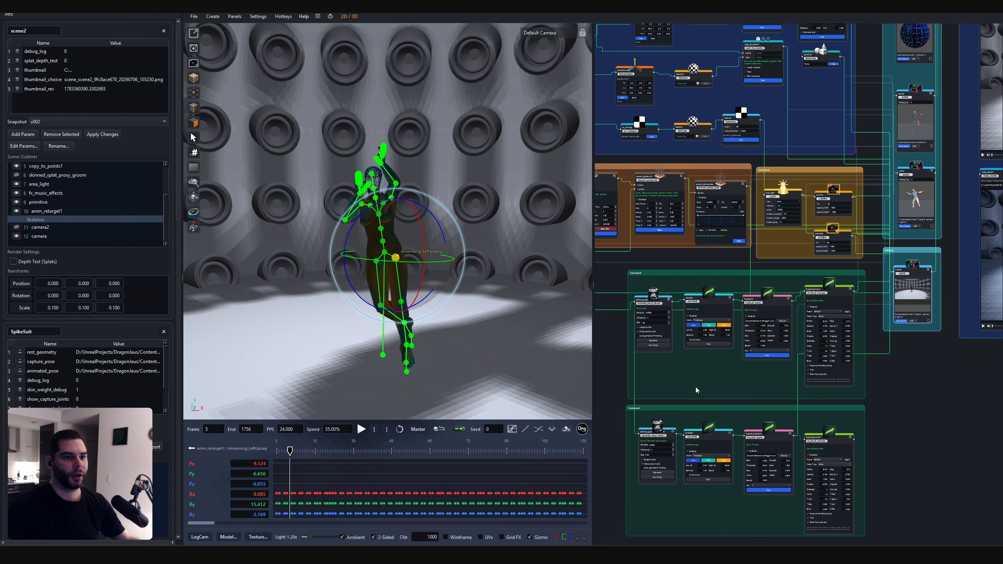
Leave skeleton selection, find the SpikeSuit FBX import node in the node graph, and display it in the viewport.
{"action": "key", "text": "Escape"}
{"action": "scroll", "coordinate": [689, 388], "scroll_direction": "up", "scroll_amount": 3}
{"action": "middle_click_drag", "start_coordinate": [692, 388], "coordinate": [926, 427]}
{"action": "scroll", "coordinate": [925, 426], "scroll_direction": "down", "scroll_amount": 1}
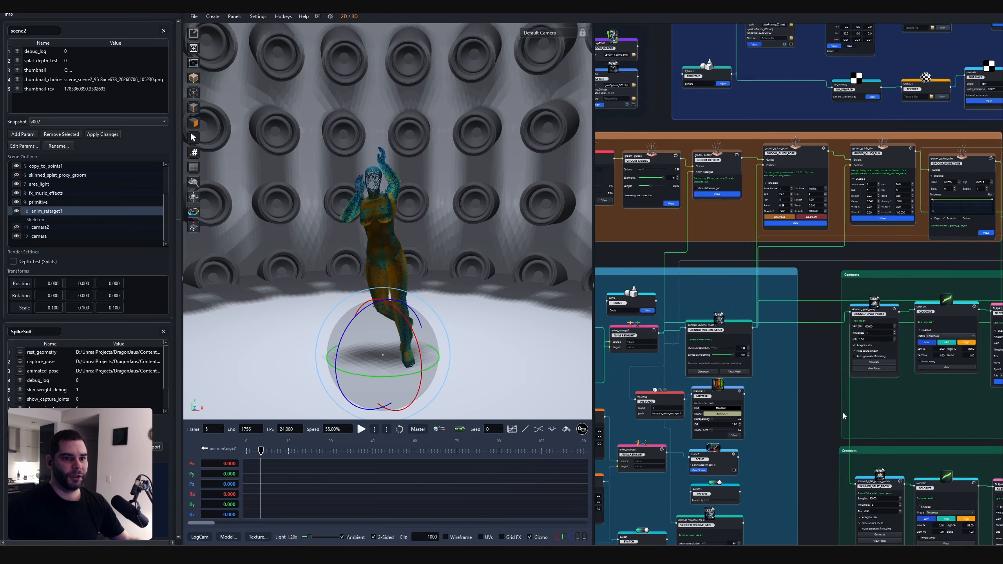
{"action": "scroll", "coordinate": [843, 415], "scroll_direction": "down", "scroll_amount": 5}
{"action": "scroll", "coordinate": [718, 318], "scroll_direction": "up", "scroll_amount": 4}
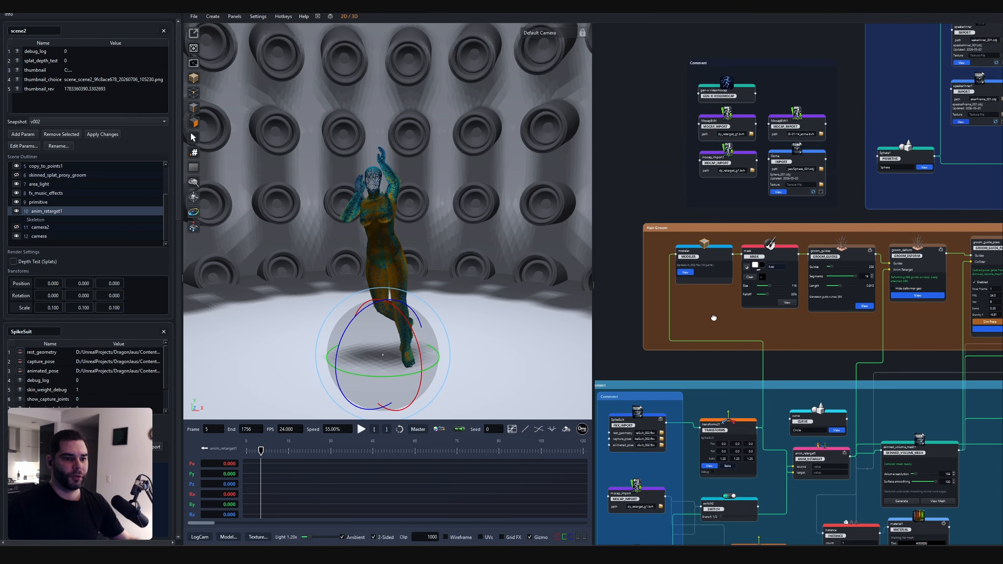
{"action": "middle_click_drag", "start_coordinate": [749, 318], "coordinate": [722, 236]}
{"action": "scroll", "coordinate": [722, 236], "scroll_direction": "up", "scroll_amount": 1}
{"action": "scroll", "coordinate": [716, 237], "scroll_direction": "up", "scroll_amount": 6}
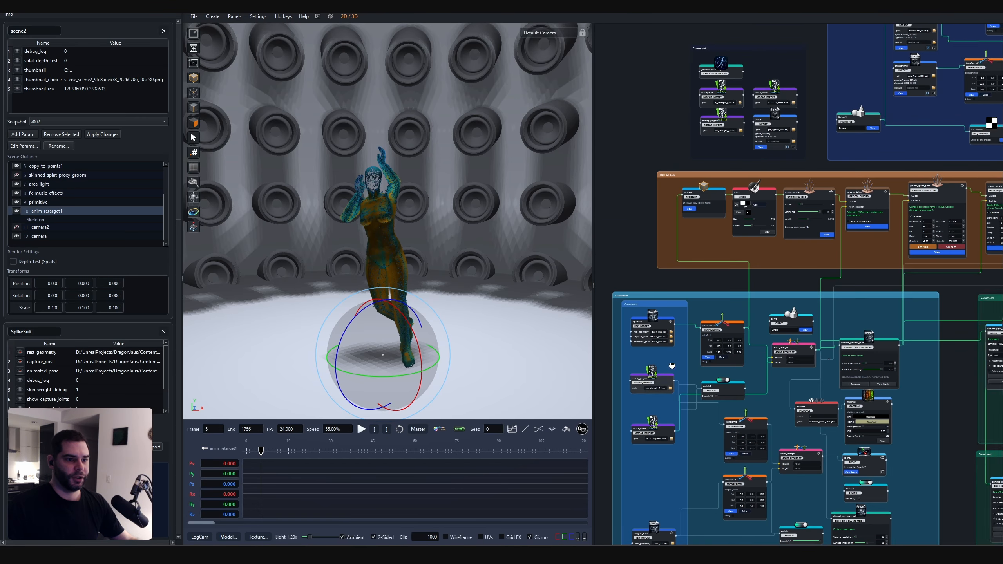
{"action": "left_click", "coordinate": [722, 294]}
{"action": "scroll", "coordinate": [722, 294], "scroll_direction": "up", "scroll_amount": 1}
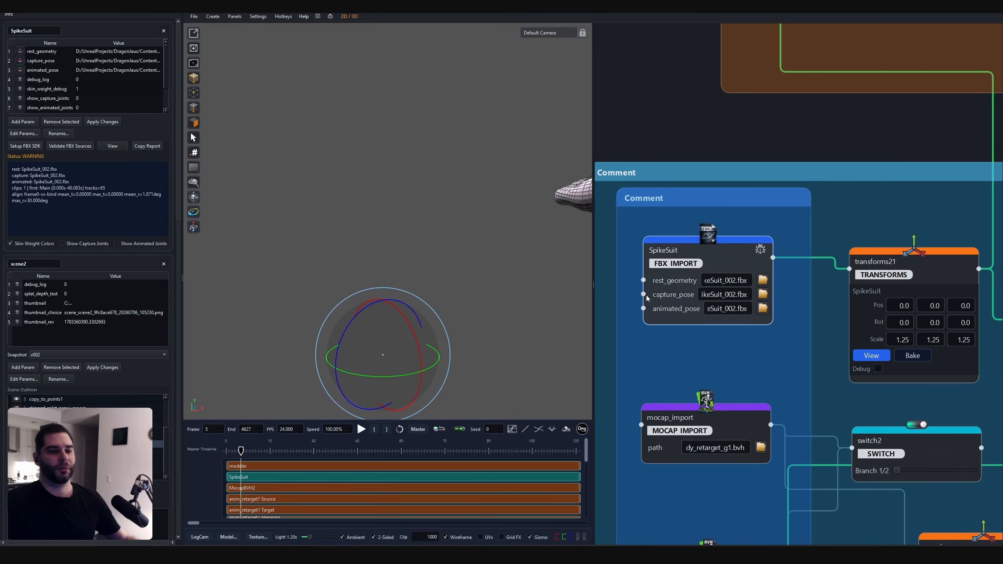
Turn off the wireframe overlay and inspect the SpikeSuit mesh with its skin weight colors.
{"action": "middle_click_drag", "start_coordinate": [553, 237], "coordinate": [470, 354]}
{"action": "left_click", "coordinate": [445, 537]}
{"action": "middle_click_drag", "start_coordinate": [481, 302], "coordinate": [383, 223]}
{"action": "scroll", "coordinate": [420, 221], "scroll_direction": "down", "scroll_amount": 4}
{"action": "scroll", "coordinate": [403, 221], "scroll_direction": "up", "scroll_amount": 1}
{"action": "middle_click_drag", "start_coordinate": [330, 183], "coordinate": [353, 185]}
{"action": "scroll", "coordinate": [388, 237], "scroll_direction": "up", "scroll_amount": 2}
{"action": "scroll", "coordinate": [388, 237], "scroll_direction": "up", "scroll_amount": 3}
{"action": "scroll", "coordinate": [388, 237], "scroll_direction": "down", "scroll_amount": 1}
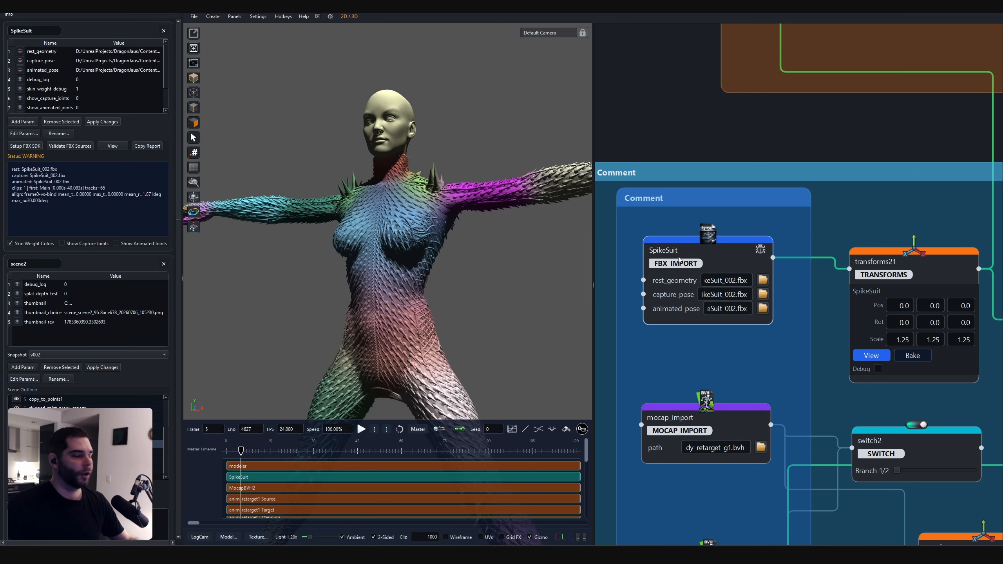
{"action": "scroll", "coordinate": [435, 230], "scroll_direction": "down", "scroll_amount": 4}
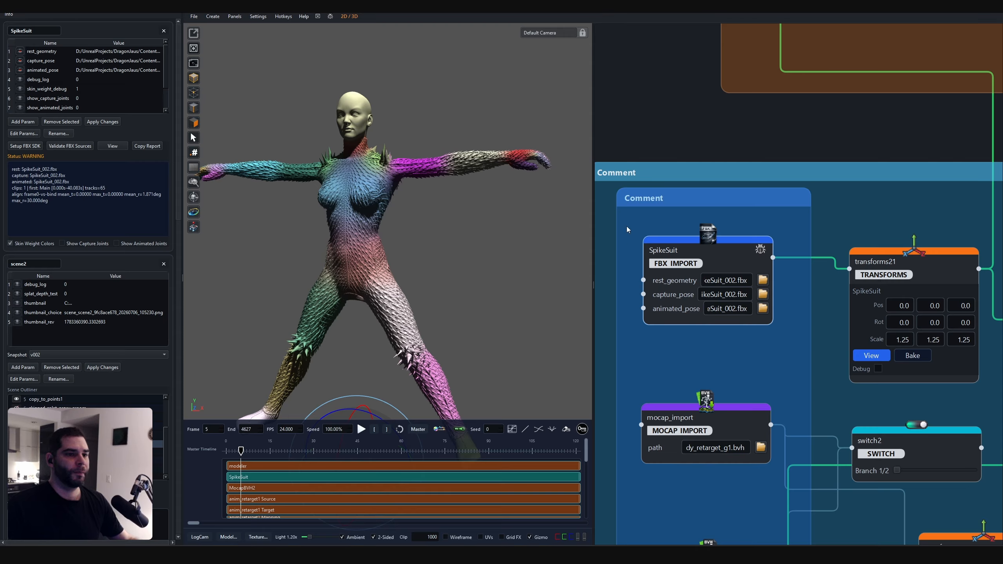
Turn off Skin Weight Colors for SpikeSuit and show its capture joints.
{"action": "left_click", "coordinate": [10, 243]}
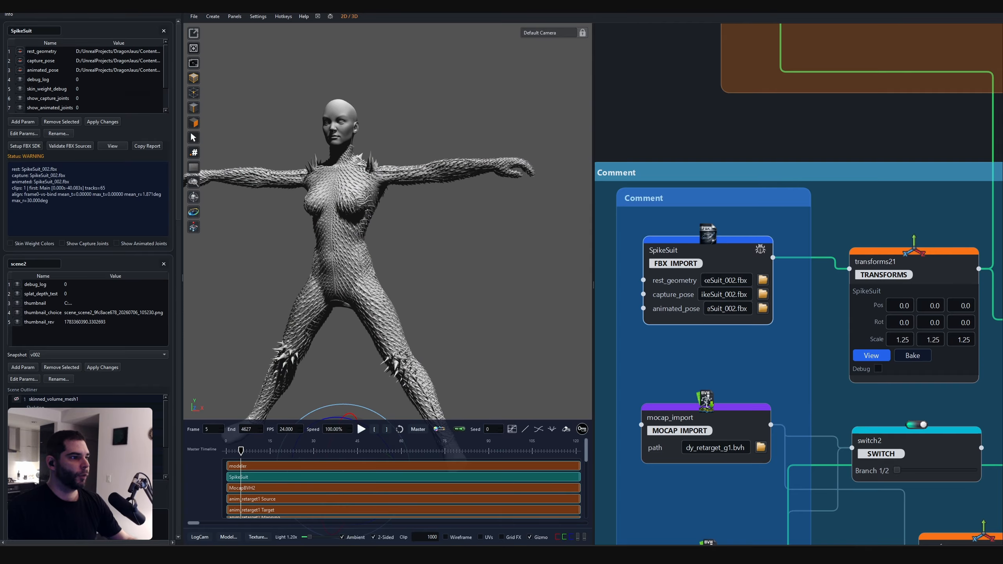
{"action": "middle_click_drag", "start_coordinate": [334, 241], "coordinate": [310, 213]}
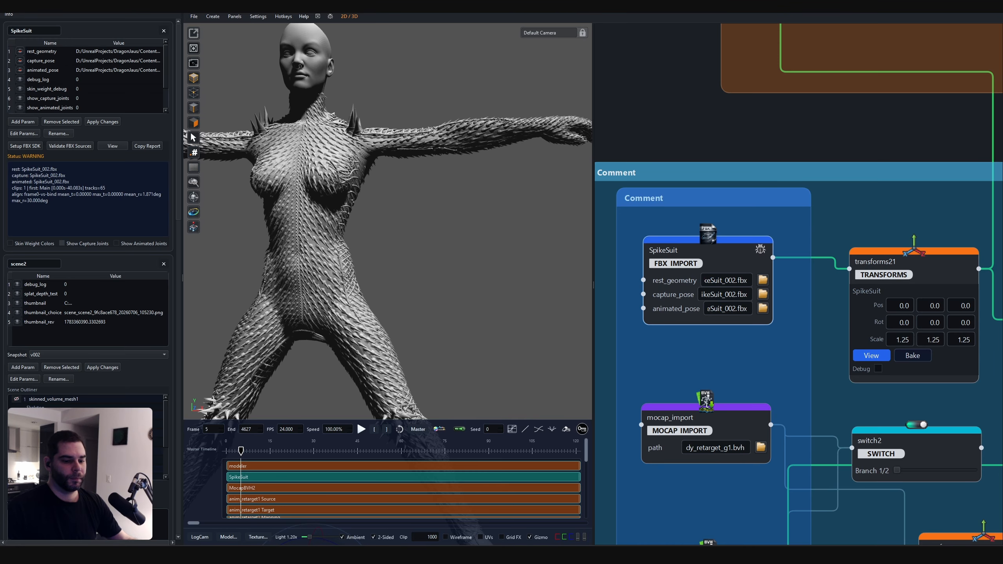
{"action": "left_click", "coordinate": [61, 243]}
{"action": "scroll", "coordinate": [388, 221], "scroll_direction": "down", "scroll_amount": 4}
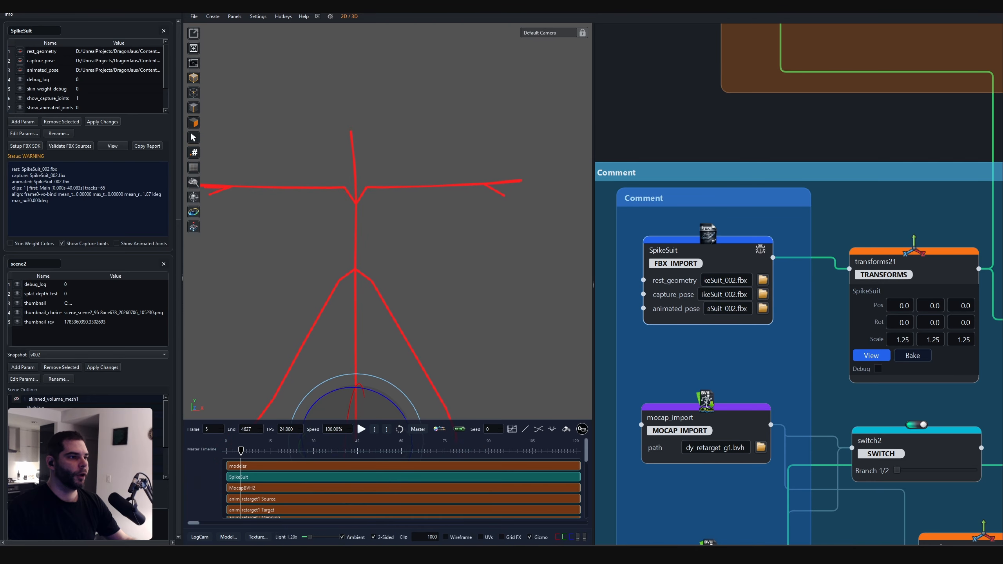
{"action": "middle_click_drag", "start_coordinate": [387, 221], "coordinate": [395, 186]}
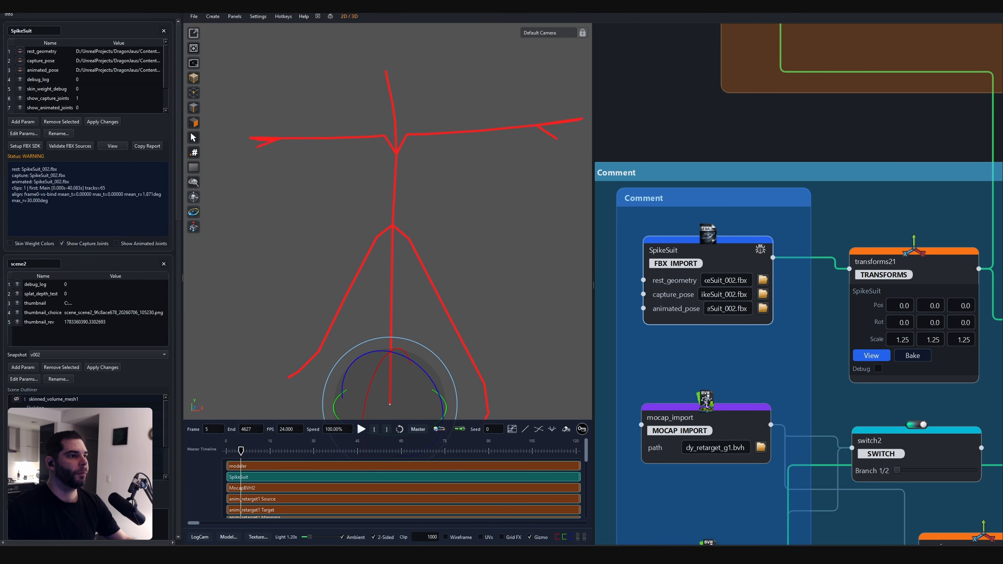
Enable Joint Names for the viewport and inspect the labelled capture skeleton of SpikeSuit.
{"action": "left_click", "coordinate": [258, 16]}
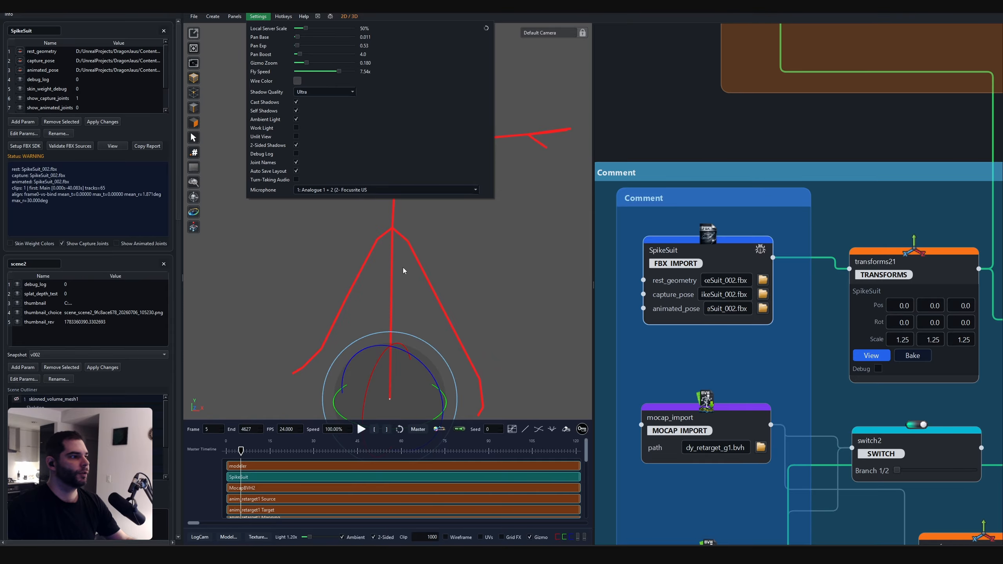
{"action": "left_click", "coordinate": [259, 17]}
{"action": "scroll", "coordinate": [425, 224], "scroll_direction": "up", "scroll_amount": 5}
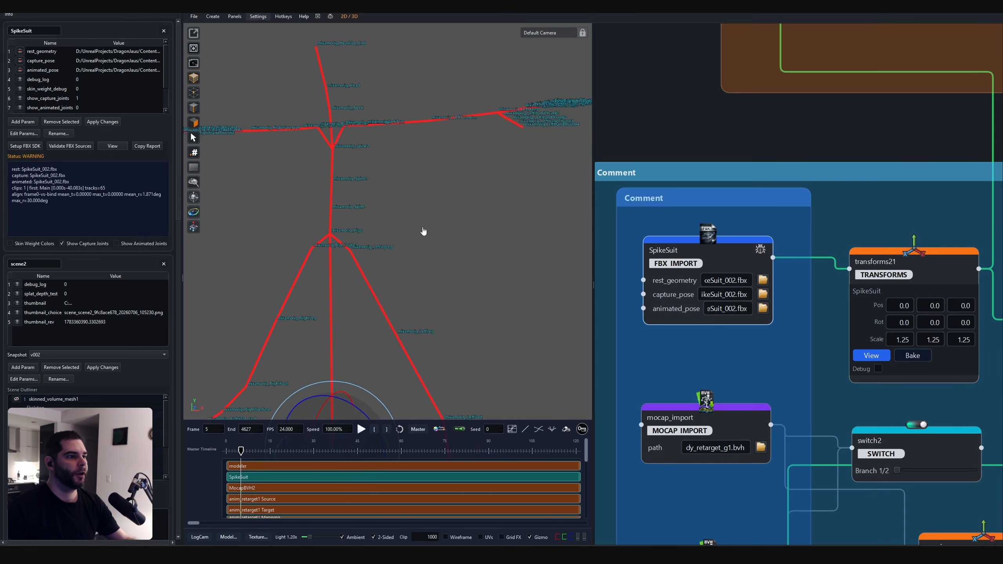
{"action": "scroll", "coordinate": [423, 231], "scroll_direction": "down", "scroll_amount": 3}
{"action": "mouse_move", "coordinate": [422, 231]}
{"action": "middle_mouse_down"}
{"action": "mouse_move", "coordinate": [444, 229]}
{"action": "mouse_move", "coordinate": [419, 226]}
{"action": "middle_mouse_up"}
{"action": "scroll", "coordinate": [423, 231], "scroll_direction": "up", "scroll_amount": 4}
{"action": "scroll", "coordinate": [423, 231], "scroll_direction": "down", "scroll_amount": 4}
{"action": "scroll", "coordinate": [423, 233], "scroll_direction": "up", "scroll_amount": 3}
{"action": "scroll", "coordinate": [423, 232], "scroll_direction": "down", "scroll_amount": 3}
{"action": "scroll", "coordinate": [423, 231], "scroll_direction": "down", "scroll_amount": 5}
{"action": "scroll", "coordinate": [423, 231], "scroll_direction": "up", "scroll_amount": 2}
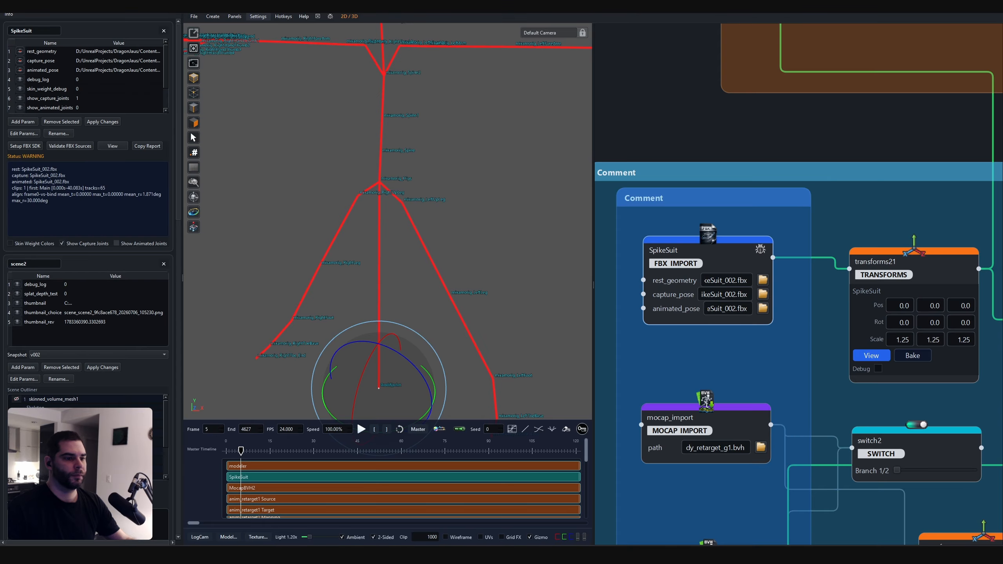
Show the animated joints of SpikeSuit and inspect them on the mesh from close up and from the front.
{"action": "left_click", "coordinate": [116, 243]}
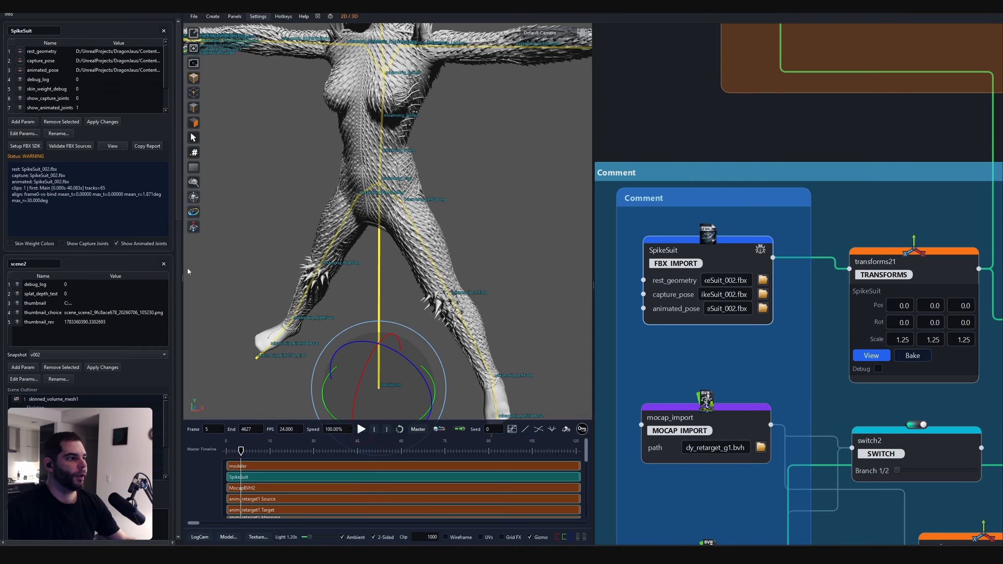
{"action": "middle_click_drag", "start_coordinate": [338, 254], "coordinate": [302, 331]}
{"action": "scroll", "coordinate": [342, 397], "scroll_direction": "up", "scroll_amount": 4}
{"action": "scroll", "coordinate": [342, 397], "scroll_direction": "down", "scroll_amount": 1}
{"action": "scroll", "coordinate": [388, 221], "scroll_direction": "down", "scroll_amount": 4}
{"action": "scroll", "coordinate": [388, 222], "scroll_direction": "up", "scroll_amount": 6}
{"action": "middle_click_drag", "start_coordinate": [369, 166], "coordinate": [378, 324]}
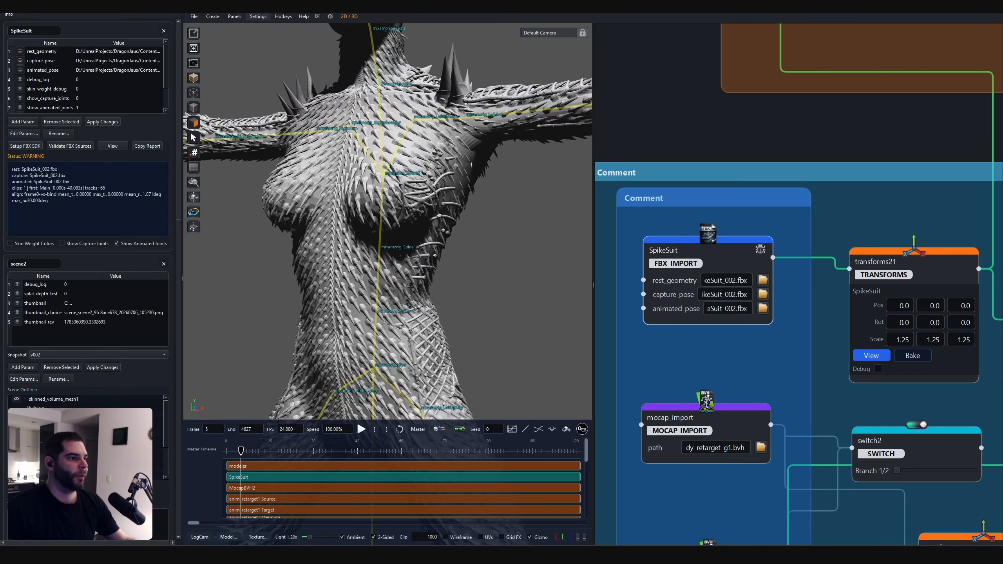
{"action": "left_click_drag", "start_coordinate": [388, 221], "coordinate": [355, 227]}
{"action": "scroll", "coordinate": [388, 221], "scroll_direction": "down", "scroll_amount": 2}
{"action": "scroll", "coordinate": [387, 221], "scroll_direction": "down", "scroll_amount": 3}
{"action": "middle_click_drag", "start_coordinate": [388, 309], "coordinate": [342, 244]}
{"action": "scroll", "coordinate": [407, 249], "scroll_direction": "up", "scroll_amount": 4}
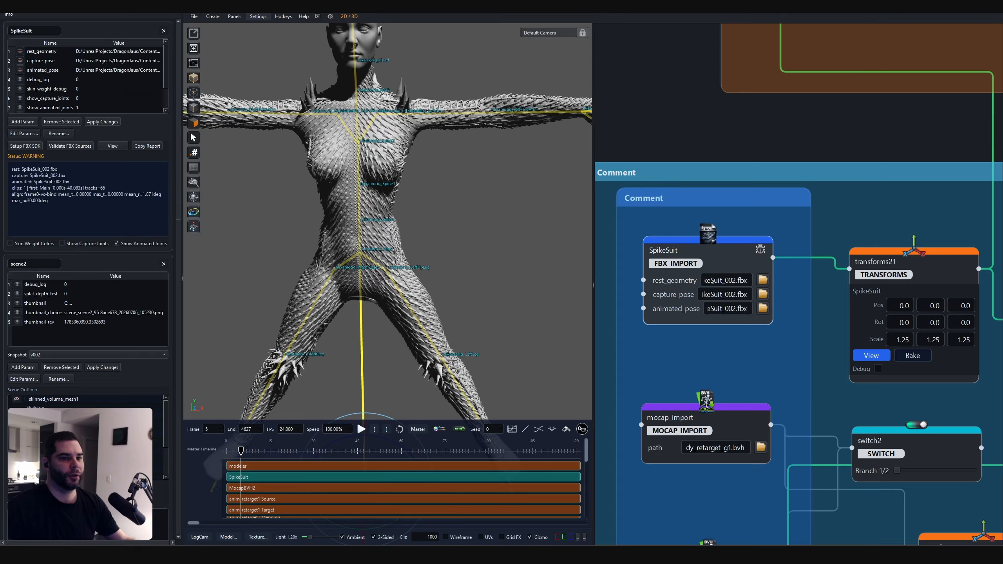
Examine the rest_geometry, capture_pose and animated_pose file paths on the SpikeSuit import node.
{"action": "left_click", "coordinate": [742, 279]}
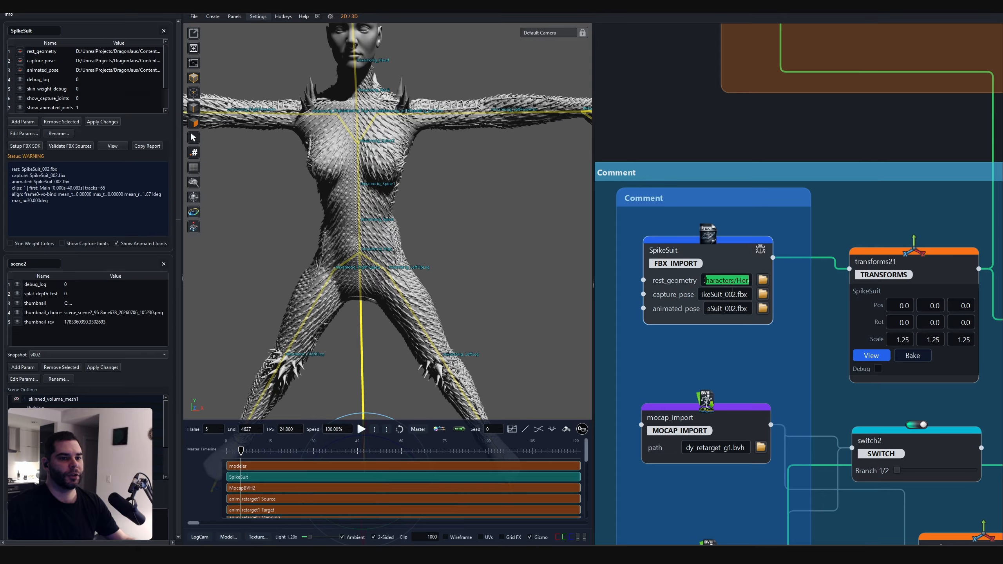
{"action": "key", "text": "Tab"}
{"action": "key", "text": "Tab"}
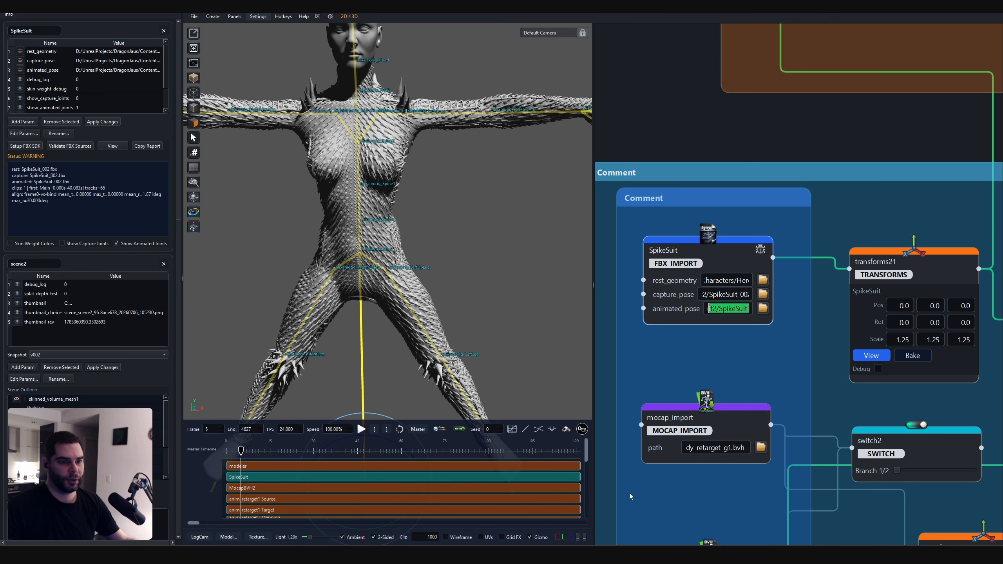
{"action": "scroll", "coordinate": [772, 373], "scroll_direction": "up", "scroll_amount": 1}
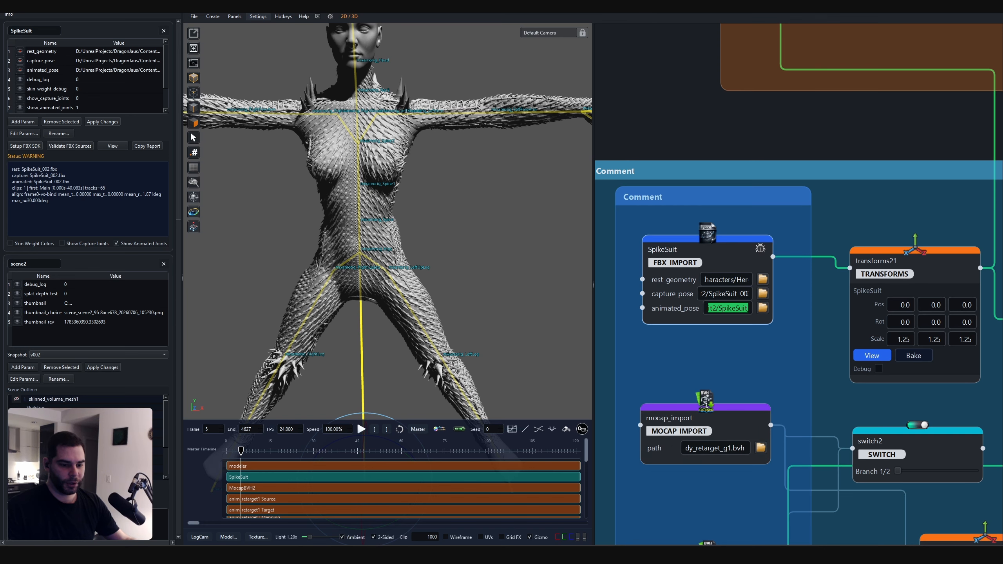
Find the Base_body FBX import node in the graph, display it, and inspect the whole figure.
{"action": "scroll", "coordinate": [782, 428], "scroll_direction": "down", "scroll_amount": 7}
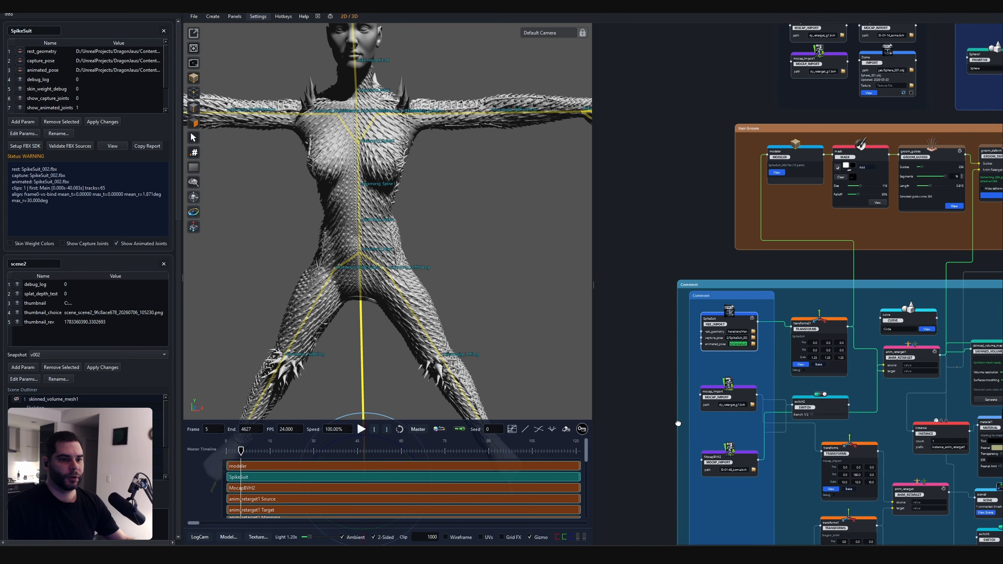
{"action": "scroll", "coordinate": [711, 446], "scroll_direction": "up", "scroll_amount": 5}
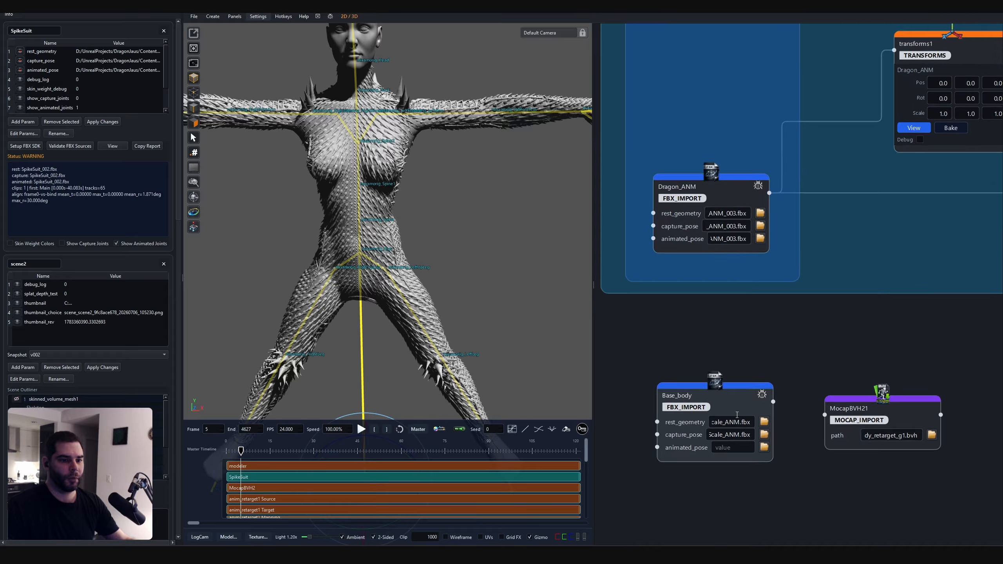
{"action": "left_click", "coordinate": [722, 401]}
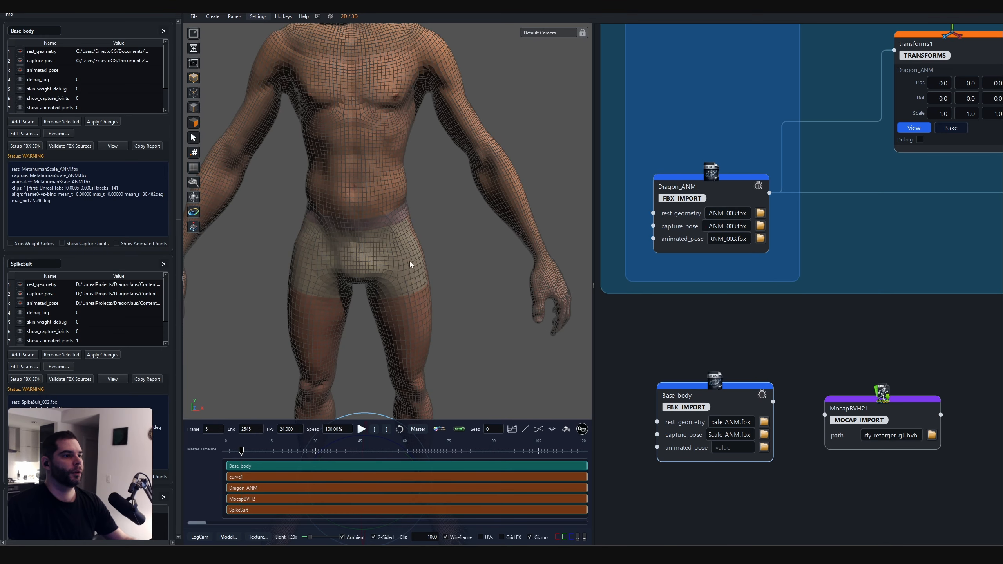
{"action": "scroll", "coordinate": [410, 264], "scroll_direction": "down", "scroll_amount": 2}
{"action": "middle_click_drag", "start_coordinate": [411, 264], "coordinate": [419, 201]}
{"action": "scroll", "coordinate": [352, 233], "scroll_direction": "down", "scroll_amount": 3}
{"action": "scroll", "coordinate": [363, 227], "scroll_direction": "up", "scroll_amount": 2}
{"action": "scroll", "coordinate": [418, 201], "scroll_direction": "down", "scroll_amount": 2}
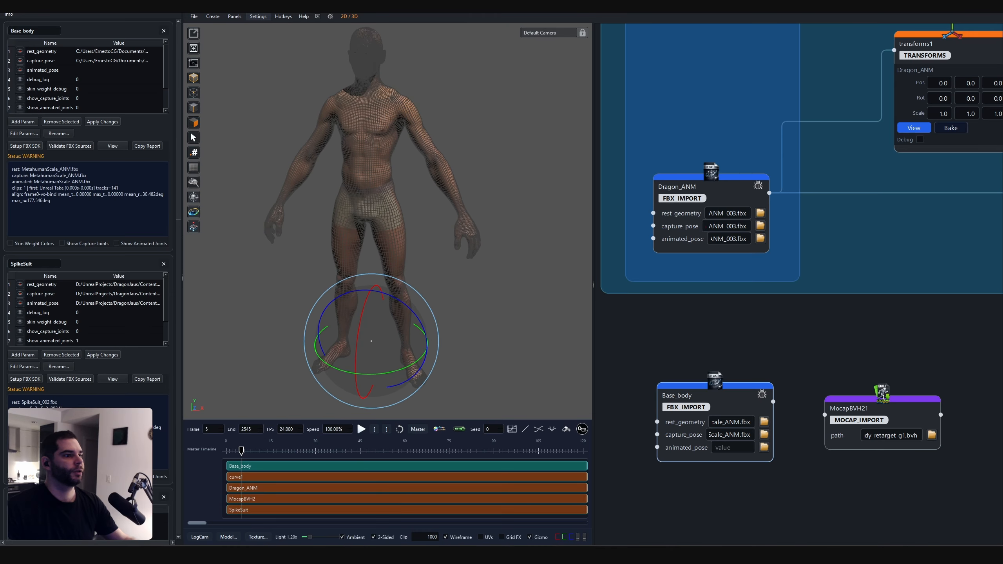
{"action": "scroll", "coordinate": [213, 222], "scroll_direction": "up", "scroll_amount": 4}
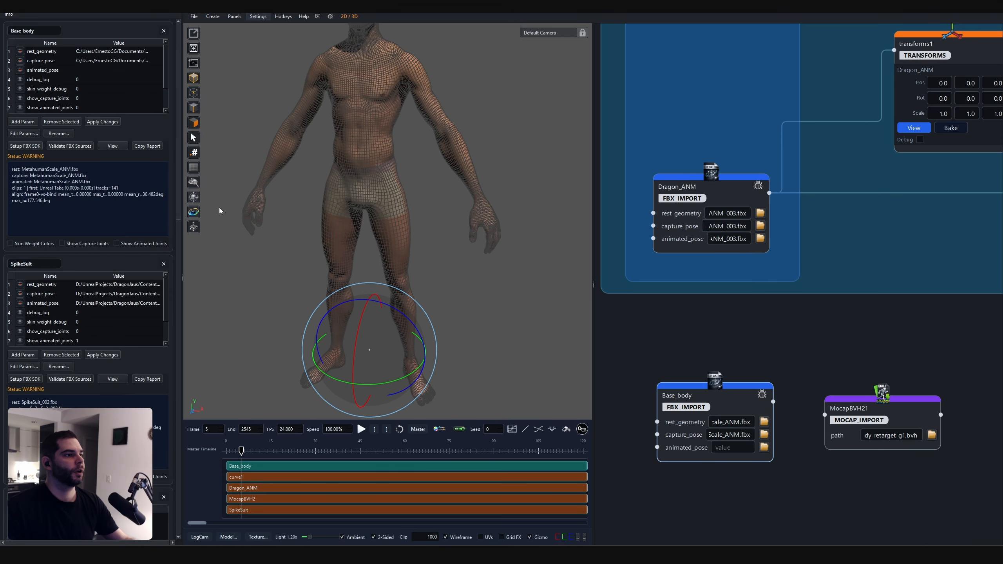
Turn off the wireframe overlay on Base_body and show the ground plane beneath the figure.
{"action": "left_click", "coordinate": [450, 537]}
{"action": "middle_click_drag", "start_coordinate": [421, 179], "coordinate": [403, 201]}
{"action": "left_click", "coordinate": [193, 168]}
Enable the Work Light setting and inspect the lighting on the Base_body figure.
{"action": "left_click", "coordinate": [258, 16]}
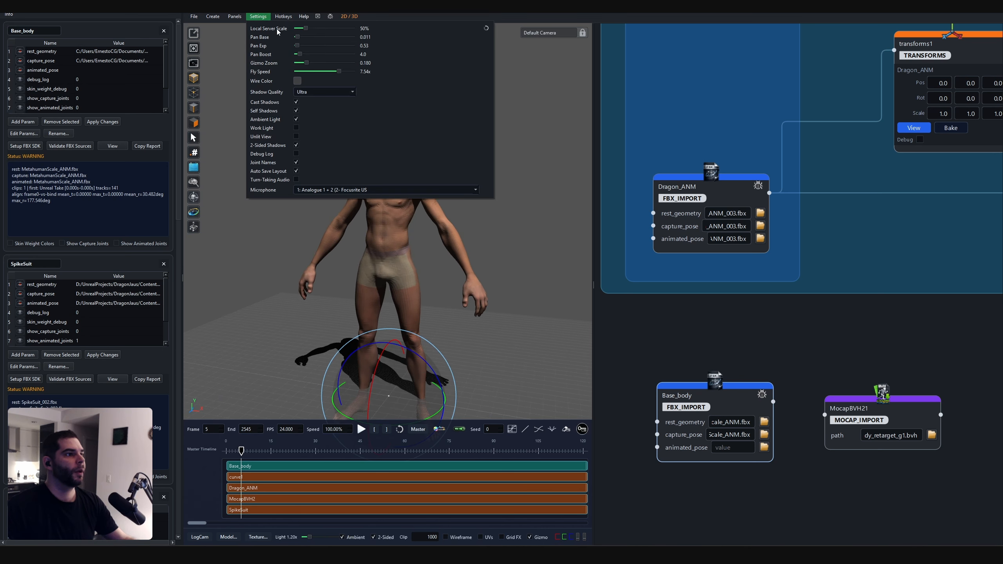
{"action": "left_click", "coordinate": [296, 128]}
{"action": "middle_click_drag", "start_coordinate": [395, 257], "coordinate": [336, 218]}
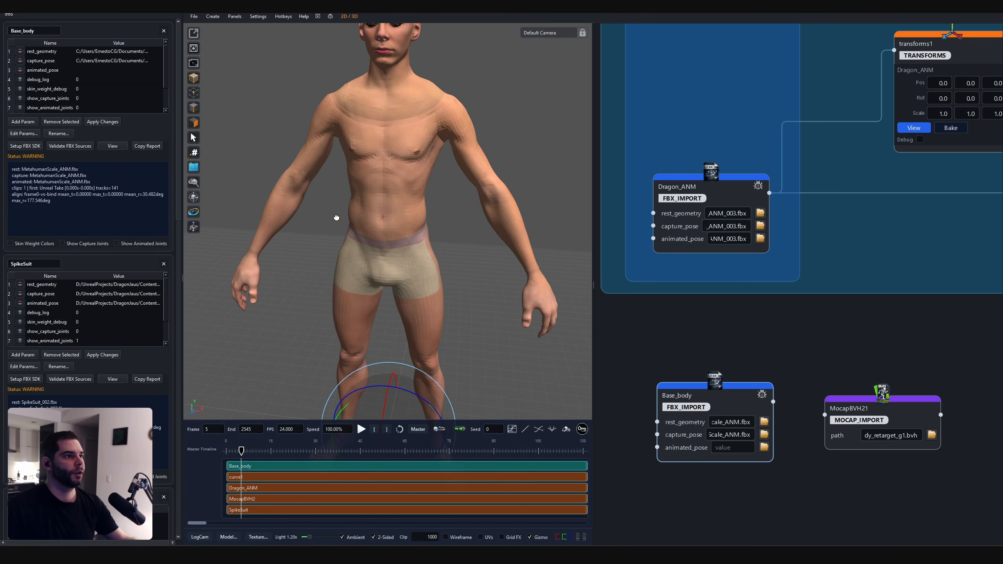
{"action": "scroll", "coordinate": [336, 217], "scroll_direction": "down", "scroll_amount": 3}
Enable Unlit View for the viewport and inspect the Base_body figure without shading.
{"action": "left_click", "coordinate": [257, 16]}
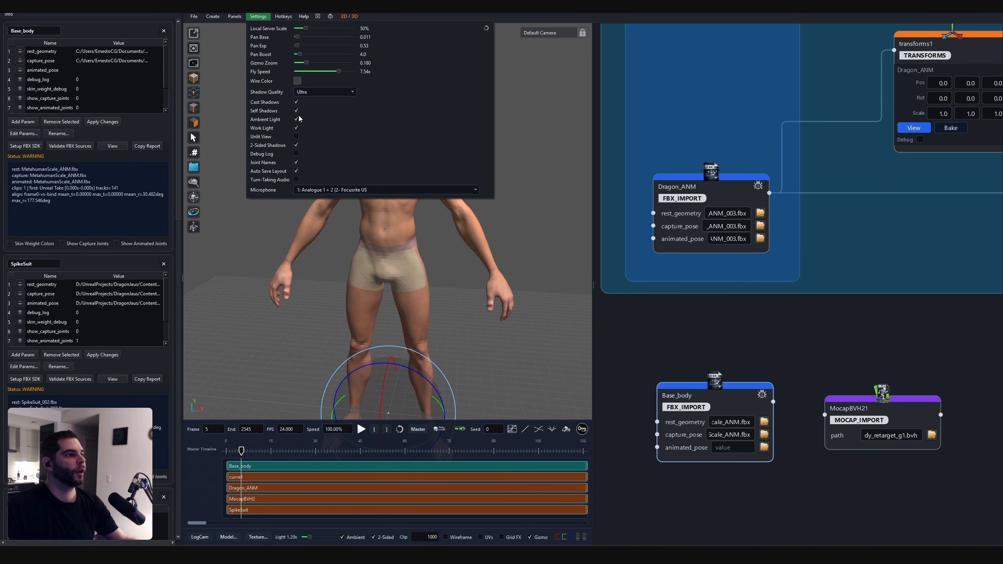
{"action": "left_click", "coordinate": [296, 136]}
{"action": "middle_click_drag", "start_coordinate": [387, 237], "coordinate": [413, 114]}
{"action": "scroll", "coordinate": [371, 212], "scroll_direction": "up", "scroll_amount": 3}
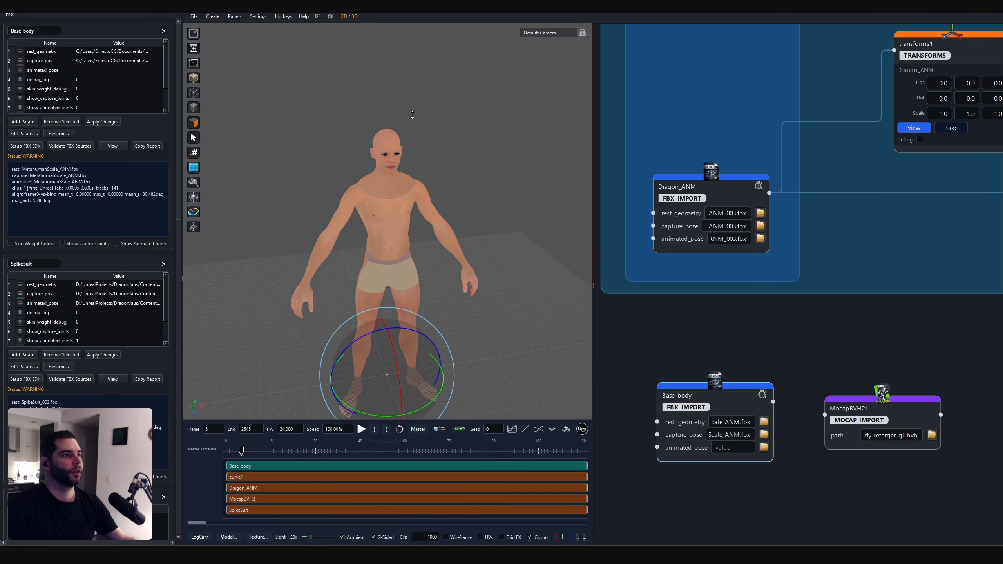
Switch to point selection, pick points on the Base_body figure's body and face, and frame the view on each.
{"action": "scroll", "coordinate": [398, 163], "scroll_direction": "up", "scroll_amount": 3}
{"action": "left_click", "coordinate": [193, 92]}
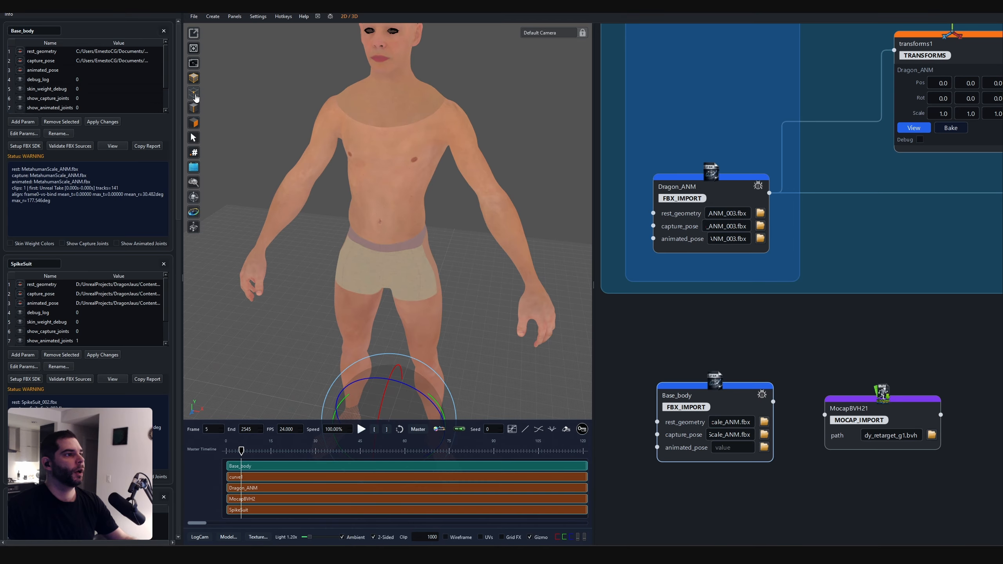
{"action": "left_click", "coordinate": [439, 130]}
{"action": "key", "text": "f"}
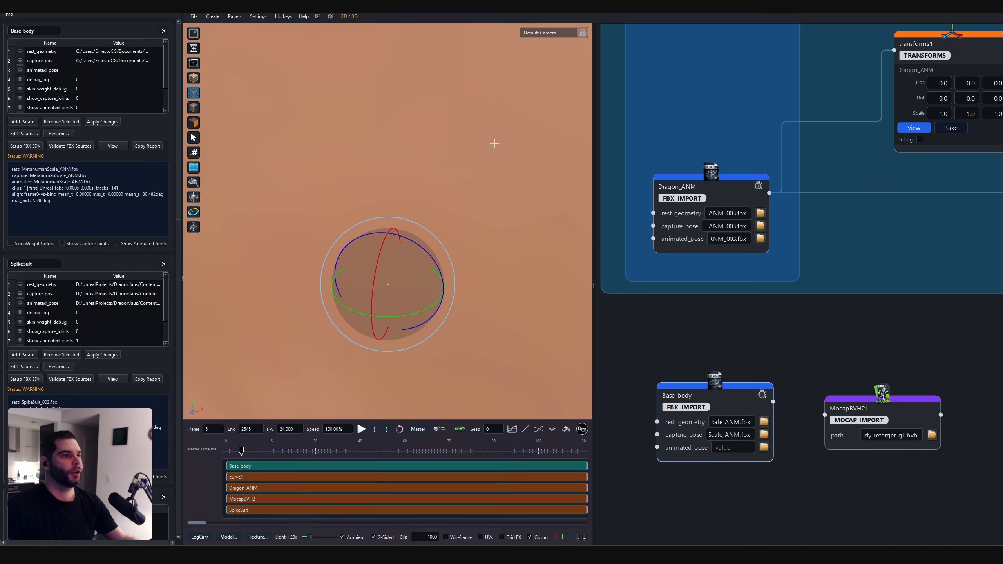
{"action": "scroll", "coordinate": [347, 149], "scroll_direction": "down", "scroll_amount": 5}
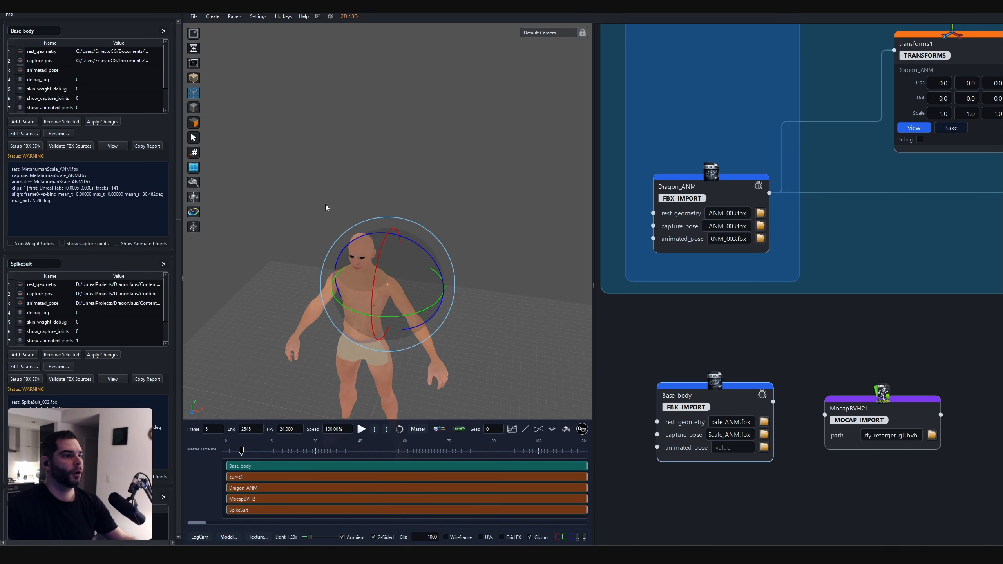
{"action": "middle_click_drag", "start_coordinate": [325, 208], "coordinate": [442, 187]}
{"action": "scroll", "coordinate": [398, 183], "scroll_direction": "up", "scroll_amount": 4}
{"action": "left_click", "coordinate": [356, 177]}
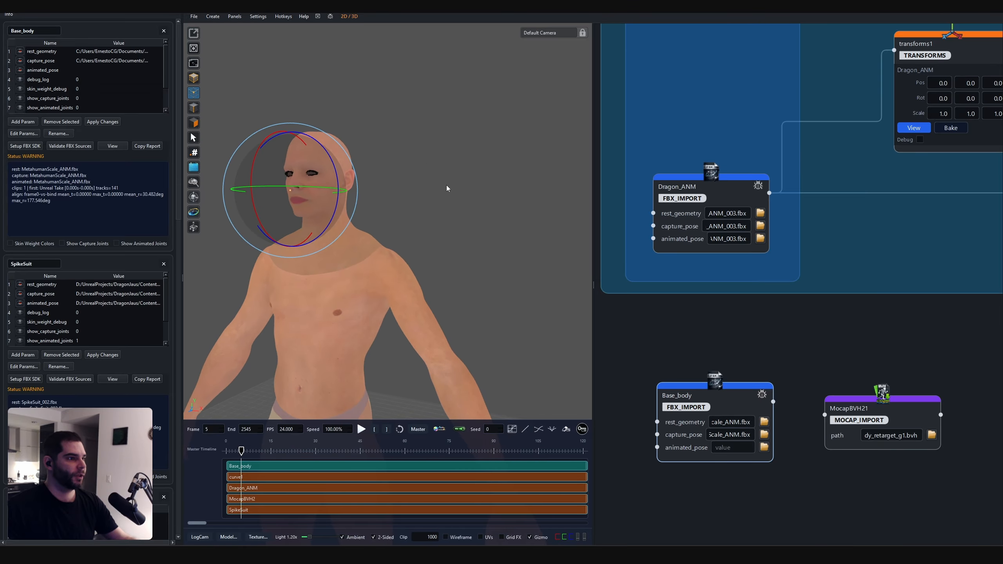
{"action": "key", "text": "f"}
{"action": "scroll", "coordinate": [470, 175], "scroll_direction": "down", "scroll_amount": 4}
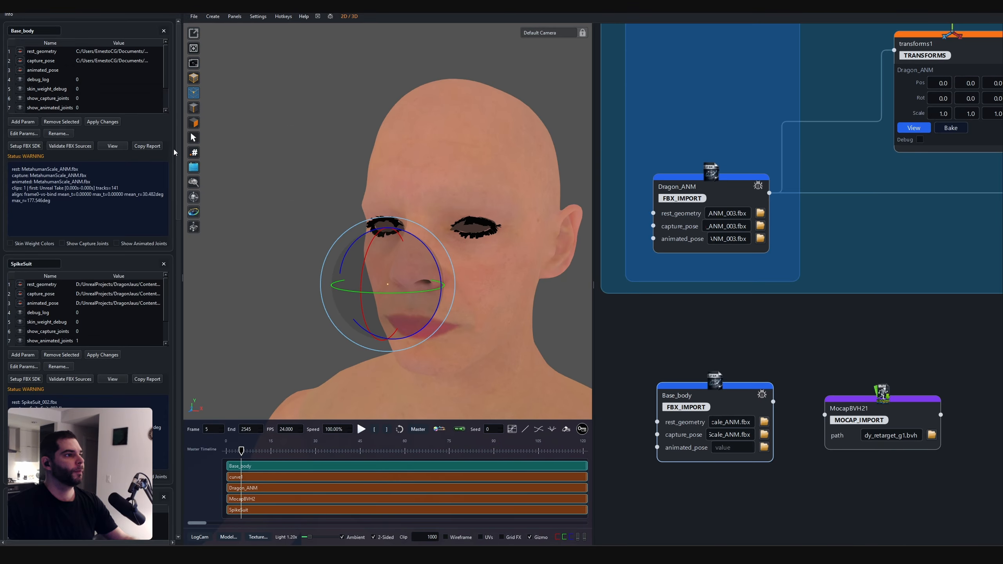
Switch to face selection, turn on the wireframe overlay, and frame a picked polygon on Base_body's shoulder.
{"action": "left_click", "coordinate": [194, 123]}
{"action": "left_click", "coordinate": [471, 343]}
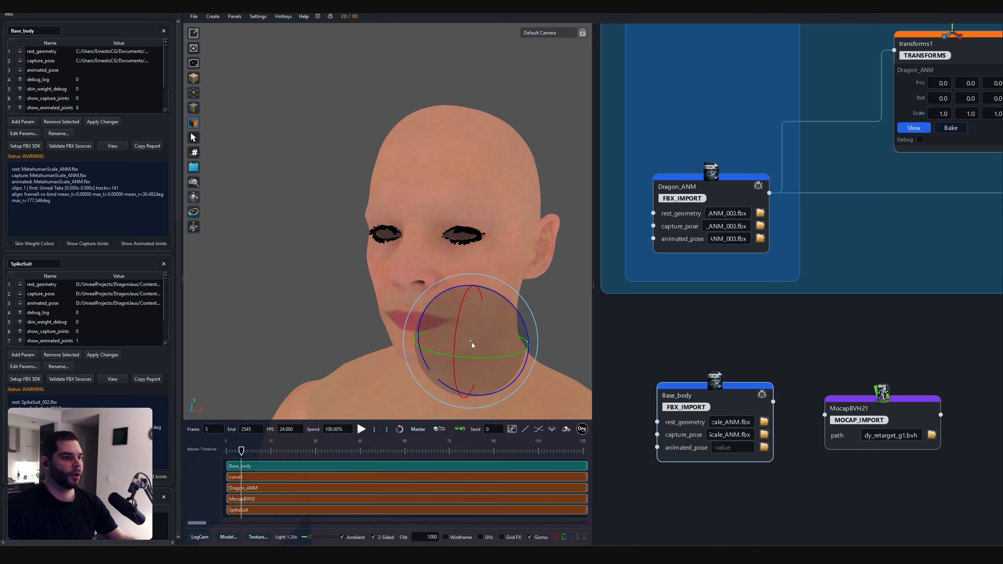
{"action": "left_click", "coordinate": [445, 537]}
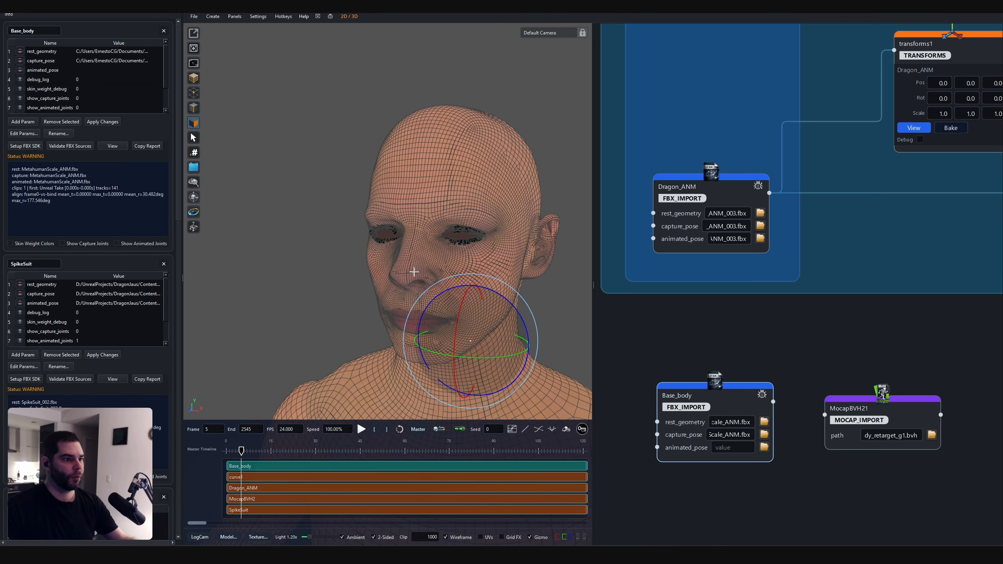
{"action": "left_click", "coordinate": [363, 386]}
{"action": "key", "text": "f"}
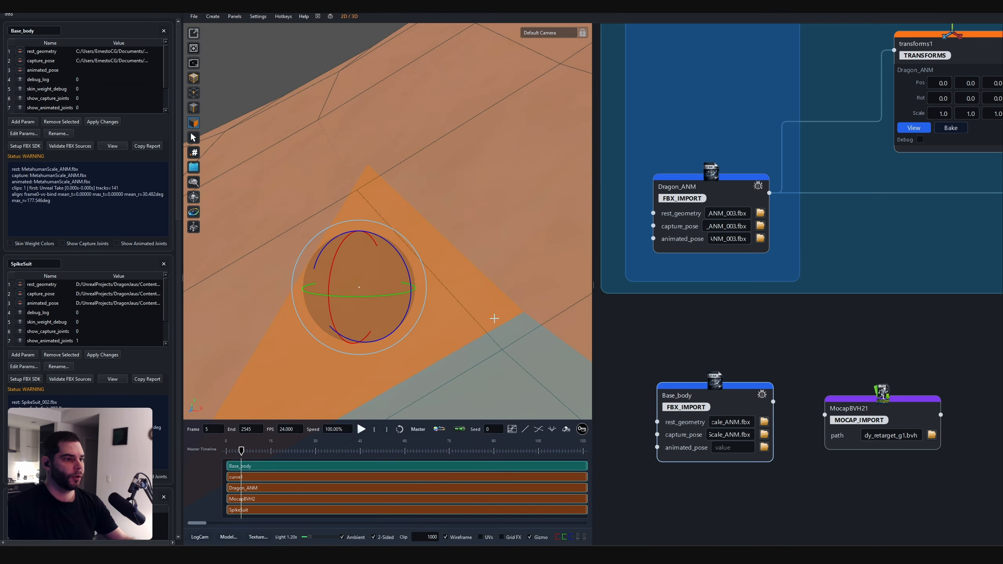
{"action": "right_click_drag", "start_coordinate": [492, 318], "coordinate": [399, 154]}
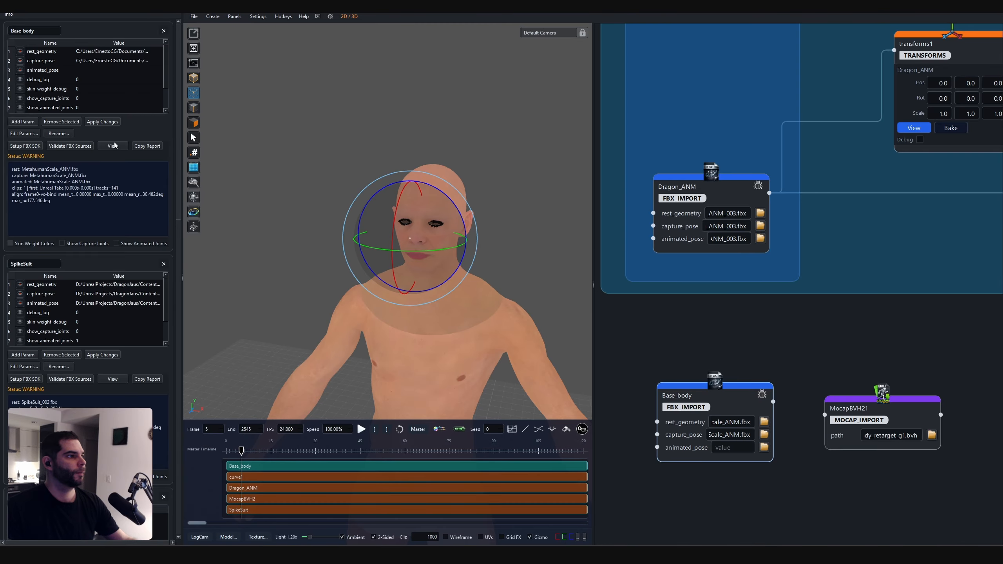
Display Base_body's skin weight colors with its capture joints and its animated joints, and turn off the wireframe overlay.
{"action": "left_click", "coordinate": [112, 146]}
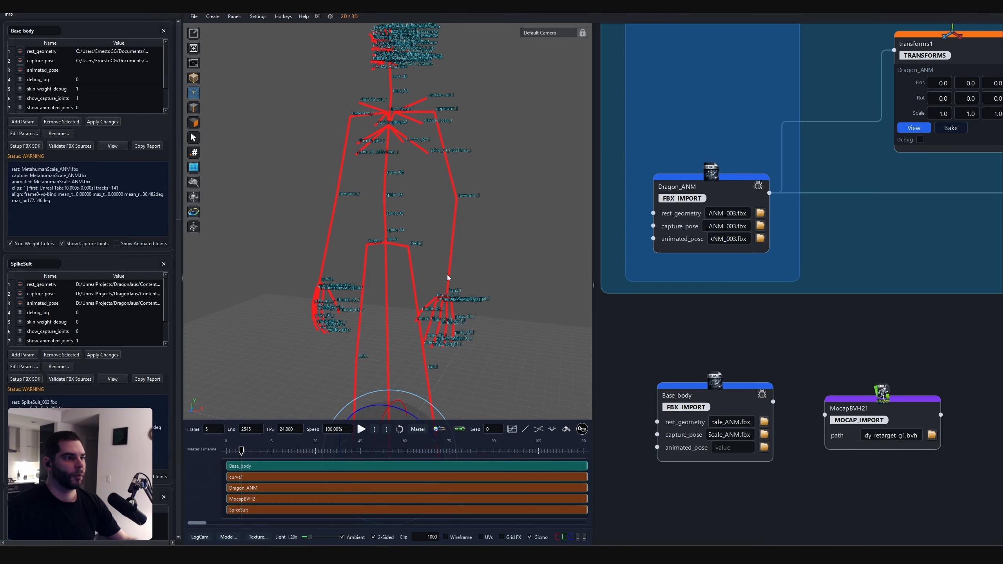
{"action": "middle_click_drag", "start_coordinate": [405, 144], "coordinate": [403, 347]}
{"action": "middle_click_drag", "start_coordinate": [427, 269], "coordinate": [480, 286]}
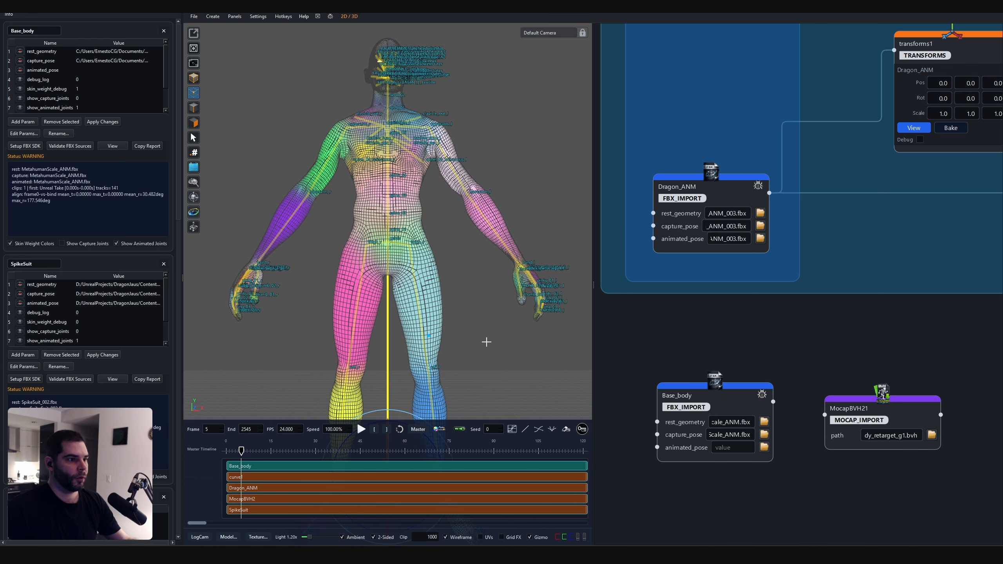
{"action": "middle_click_drag", "start_coordinate": [424, 214], "coordinate": [406, 239]}
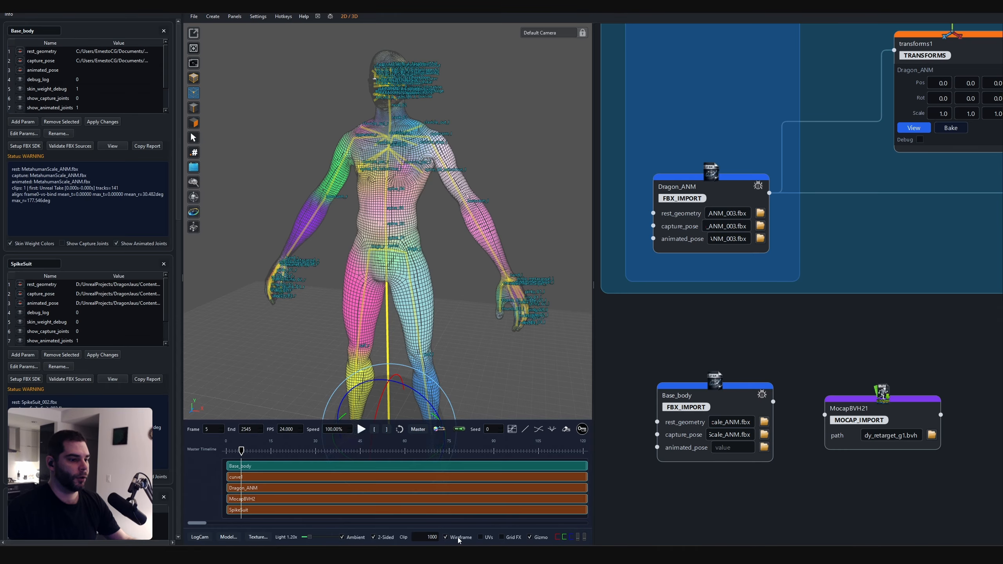
{"action": "key", "text": "w"}
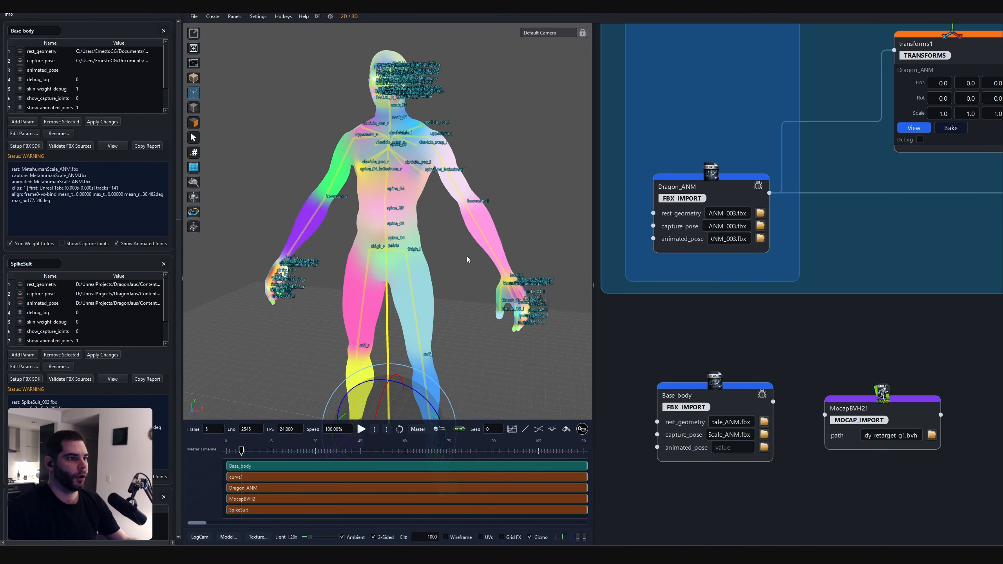
Disable Unlit View and inspect the shaded skin weight colors and joints on the whole Base_body figure.
{"action": "middle_click_drag", "start_coordinate": [481, 246], "coordinate": [347, 253]}
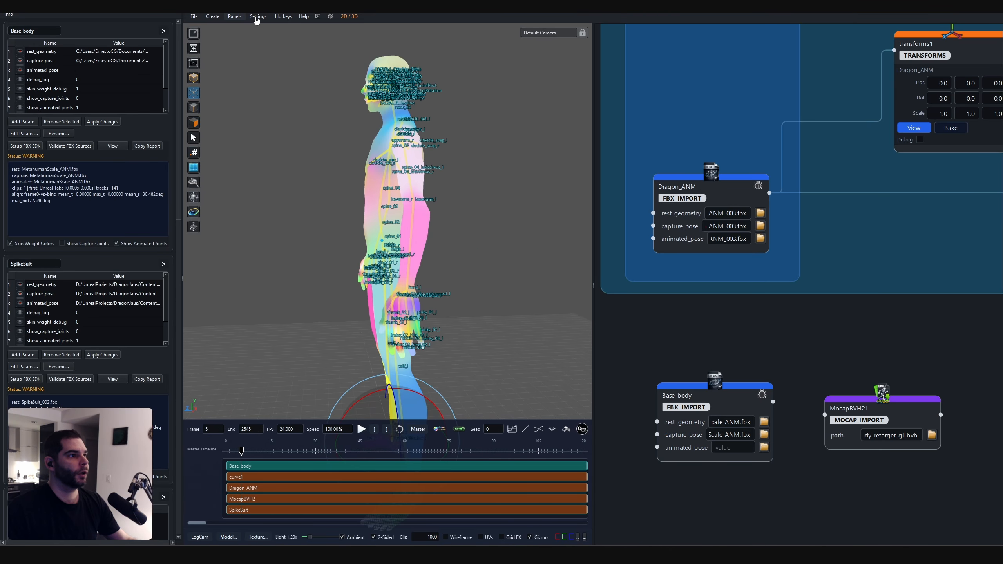
{"action": "left_click", "coordinate": [257, 16]}
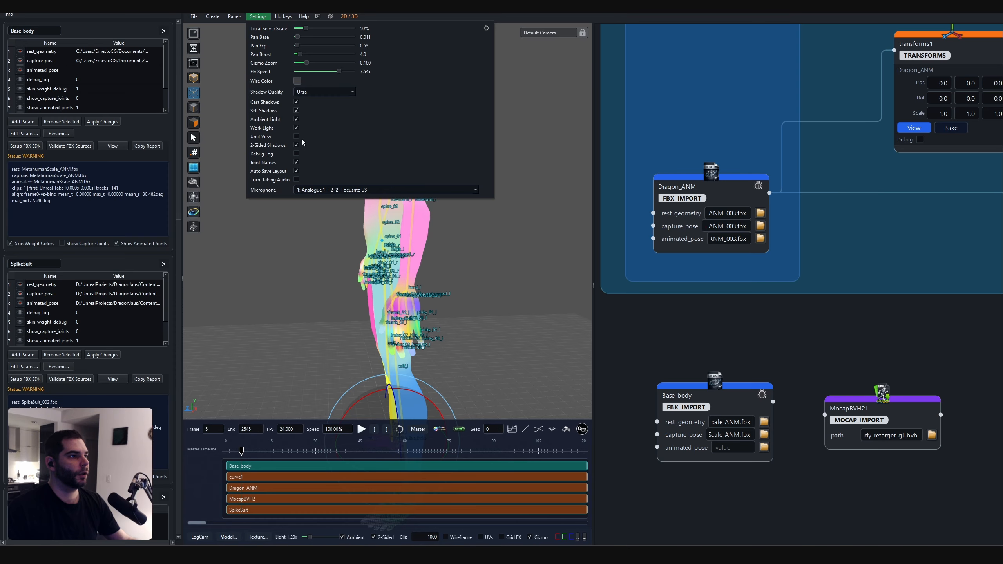
{"action": "left_click", "coordinate": [489, 252]}
{"action": "middle_click_drag", "start_coordinate": [437, 265], "coordinate": [385, 287]}
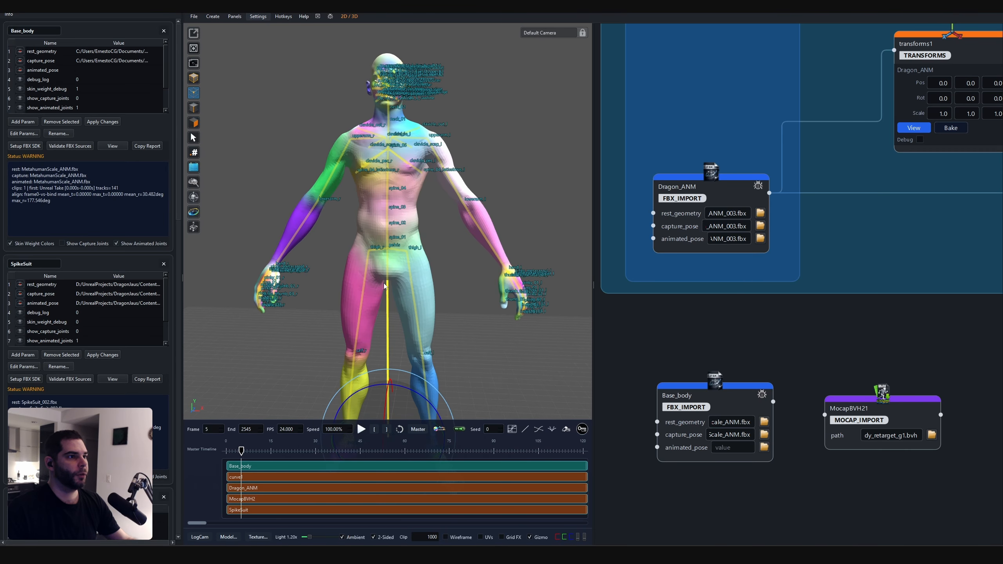
{"action": "right_click_drag", "start_coordinate": [385, 287], "coordinate": [343, 288]}
{"action": "middle_click_drag", "start_coordinate": [342, 287], "coordinate": [368, 288]}
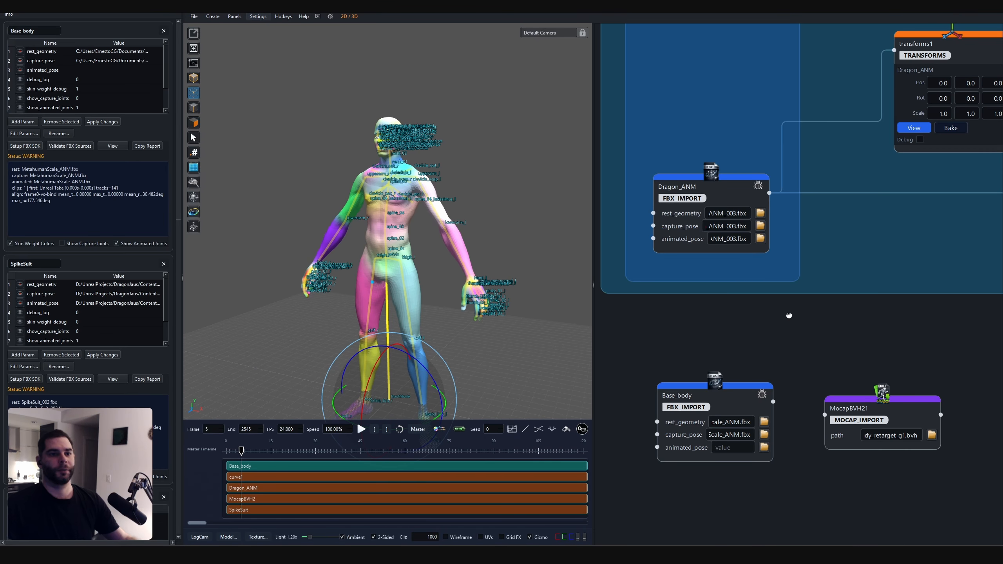
Find the mocap_import node in the graph, select it, and examine its BVH file path.
{"action": "scroll", "coordinate": [826, 336], "scroll_direction": "down", "scroll_amount": 6}
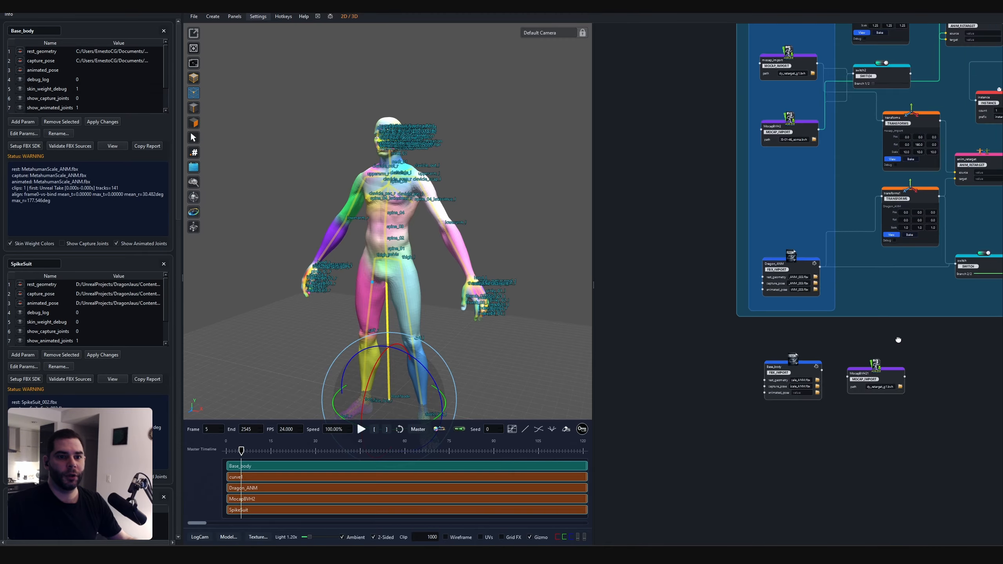
{"action": "middle_click_drag", "start_coordinate": [940, 365], "coordinate": [670, 458]}
{"action": "middle_click_drag", "start_coordinate": [750, 450], "coordinate": [854, 469]}
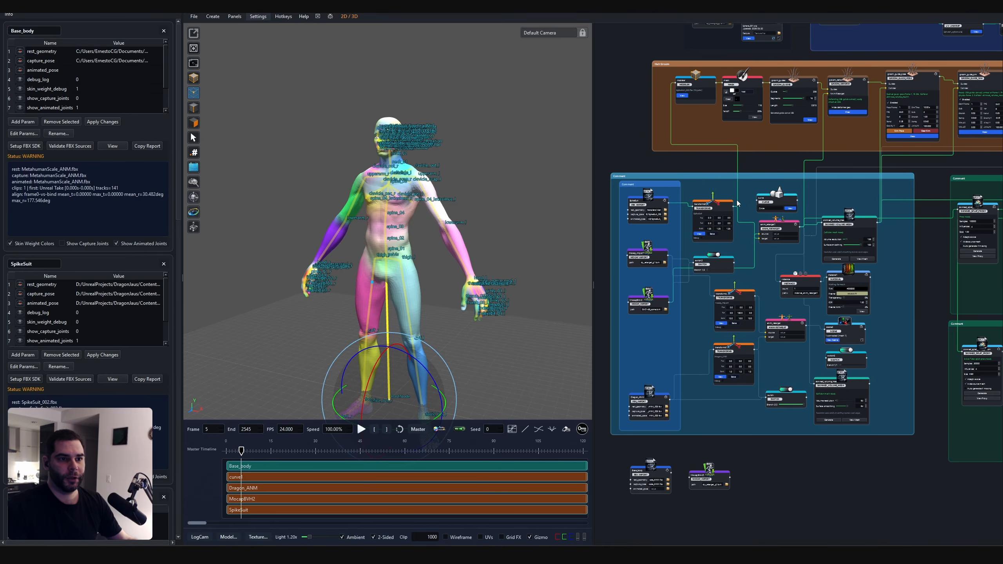
{"action": "scroll", "coordinate": [739, 189], "scroll_direction": "up", "scroll_amount": 6}
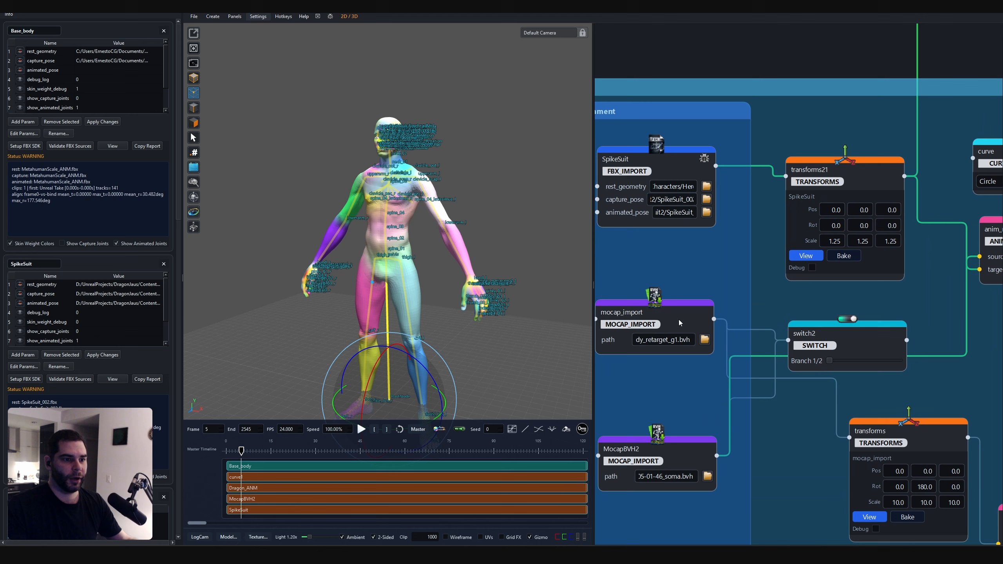
{"action": "left_click", "coordinate": [682, 317]}
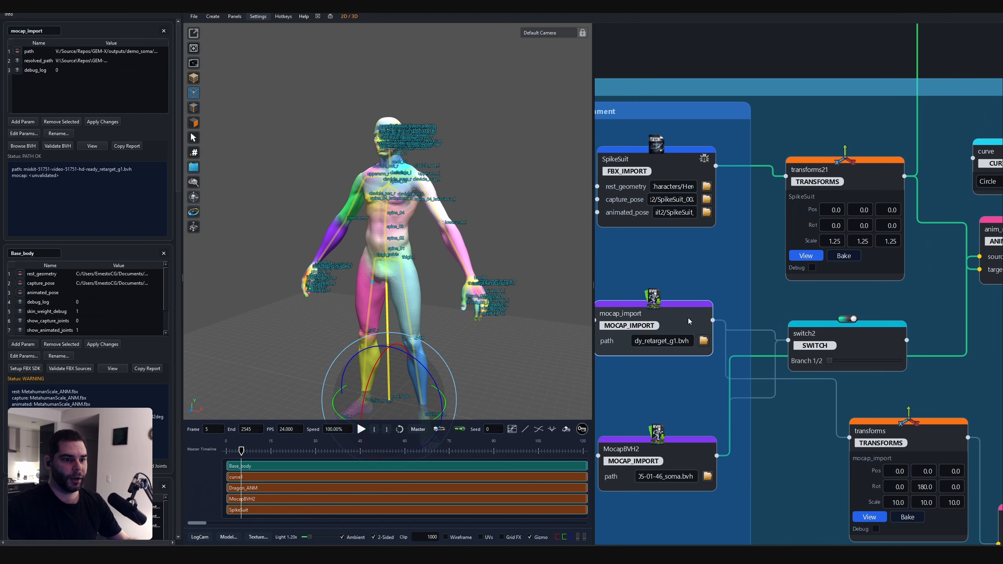
{"action": "double_click", "coordinate": [691, 341]}
{"action": "left_click", "coordinate": [694, 262]}
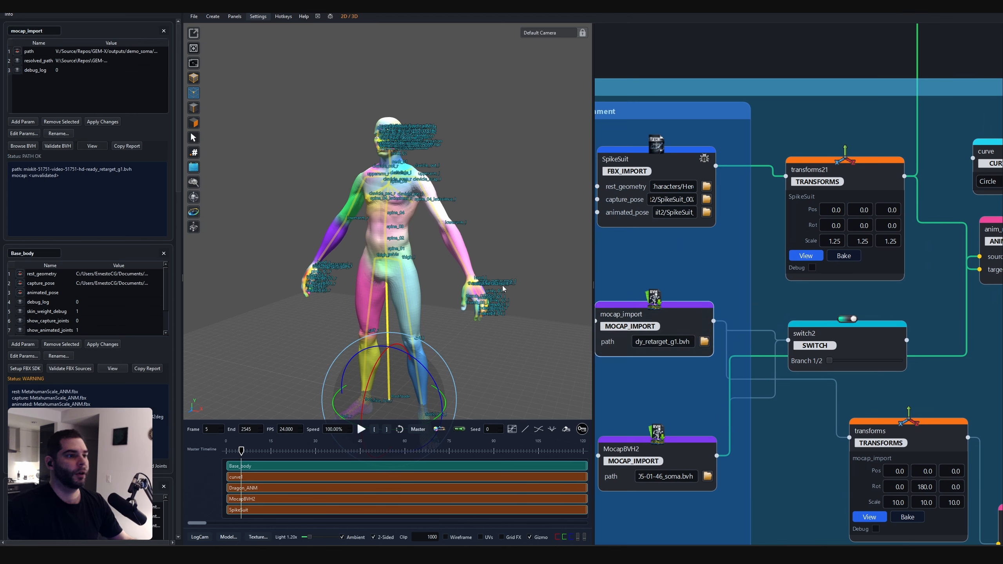
Display the mocap_import skeleton, play its animation from the start of the timeline, and stop at frame 65.
{"action": "scroll", "coordinate": [397, 210], "scroll_direction": "down", "scroll_amount": 3}
{"action": "middle_click_drag", "start_coordinate": [435, 255], "coordinate": [443, 288]}
{"action": "left_click_drag", "start_coordinate": [243, 453], "coordinate": [223, 453]}
{"action": "left_click", "coordinate": [360, 429]}
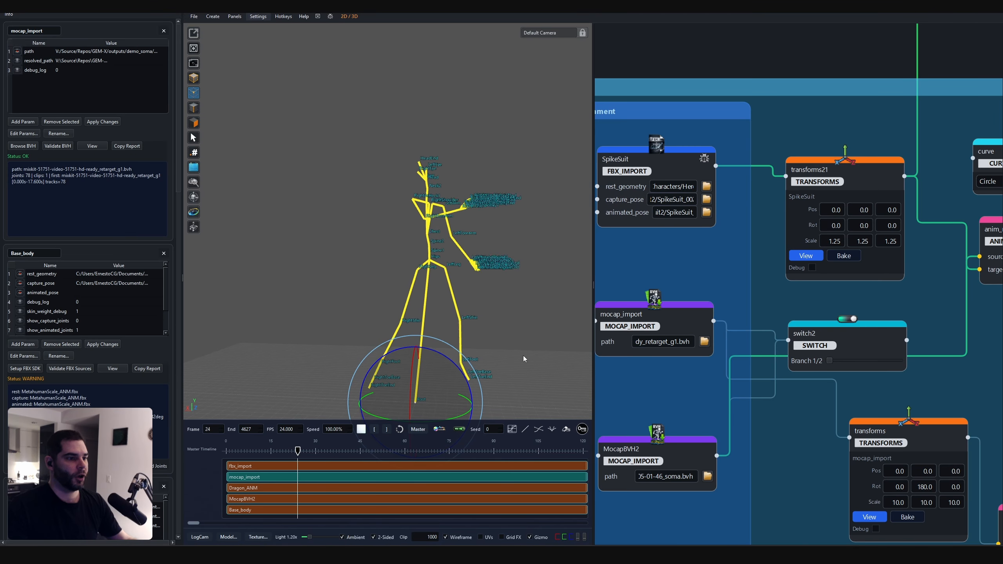
{"action": "key", "text": "space"}
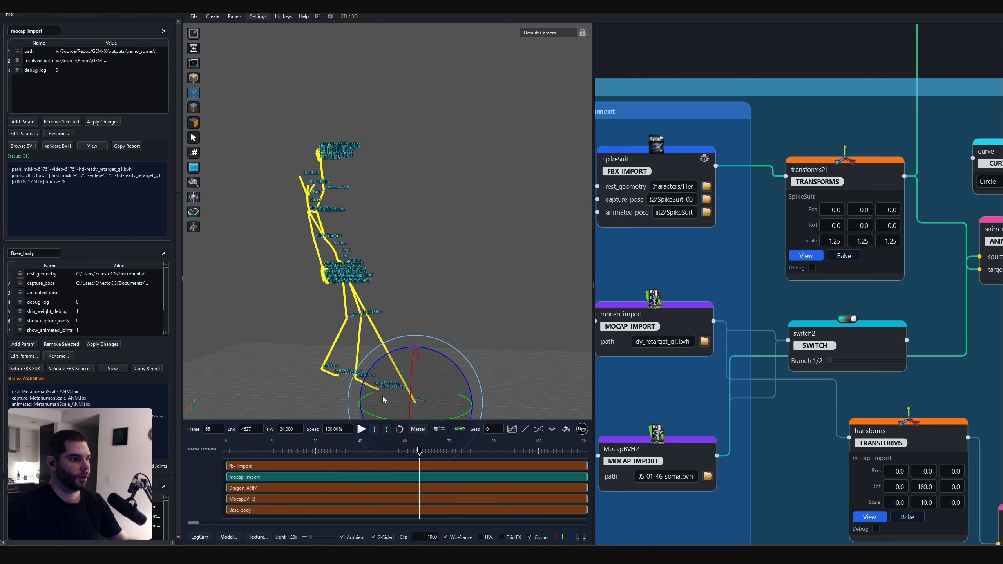
Return the timeline to frame 1 and turn off Joint Names for the viewport.
{"action": "left_click", "coordinate": [258, 16]}
{"action": "left_click", "coordinate": [311, 410]}
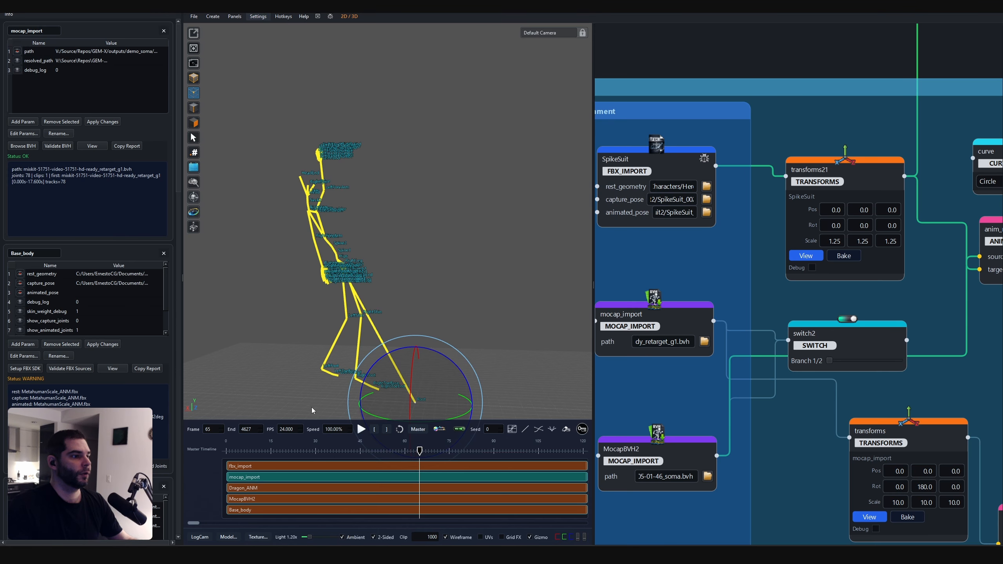
{"action": "left_click", "coordinate": [229, 451]}
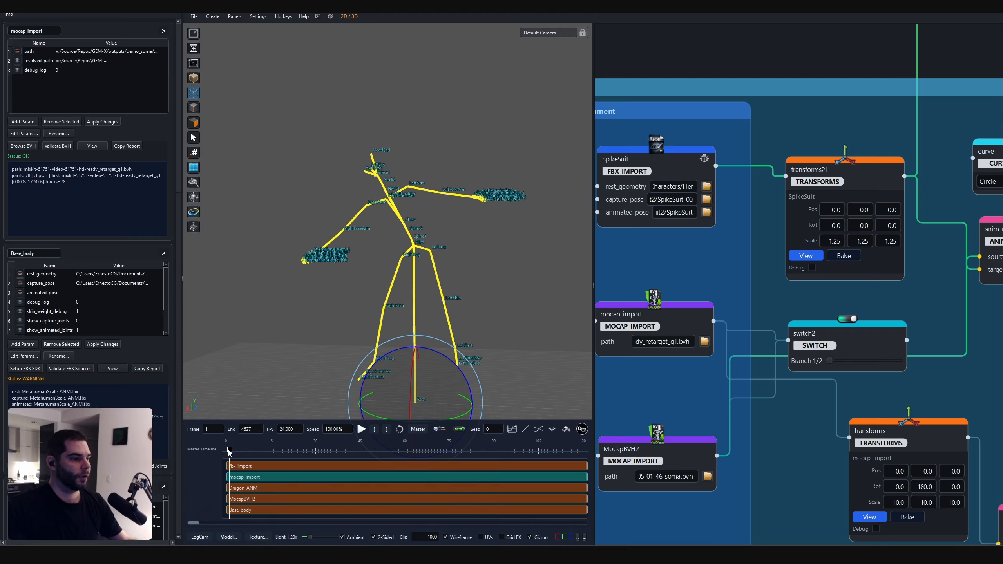
{"action": "left_click", "coordinate": [259, 17]}
{"action": "left_click", "coordinate": [296, 163]}
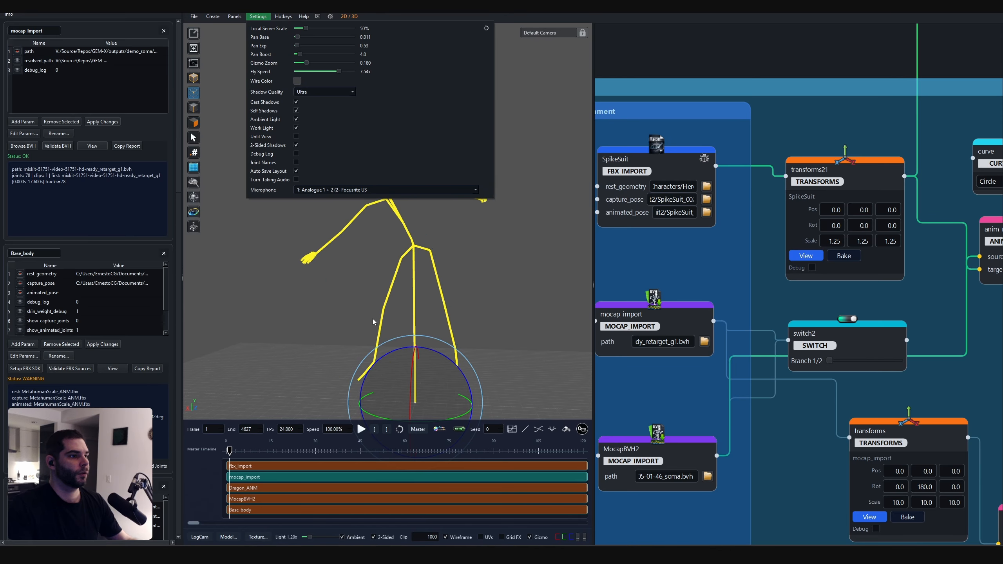
{"action": "left_click", "coordinate": [380, 363]}
Leave point selection mode and play the mocap_import animation, viewing the unlabelled skeleton from farther away.
{"action": "left_click", "coordinate": [361, 429]}
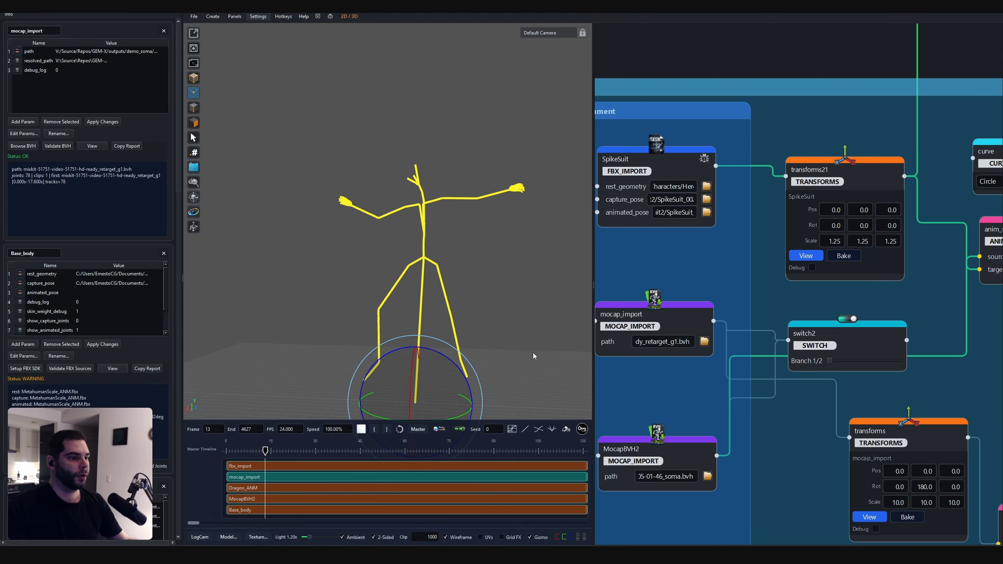
{"action": "key", "text": "space"}
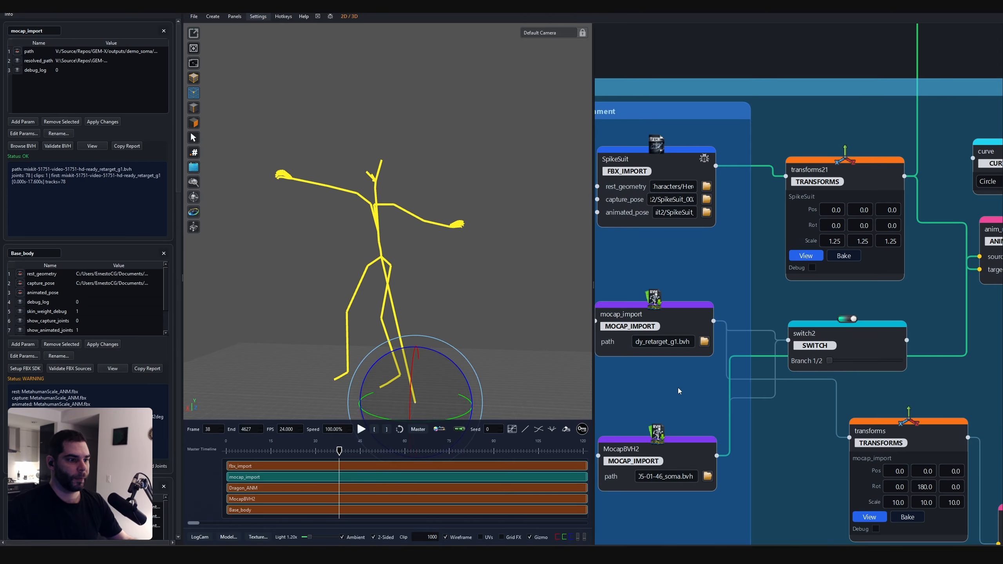
{"action": "left_click", "coordinate": [667, 318]}
{"action": "left_click", "coordinate": [193, 93]}
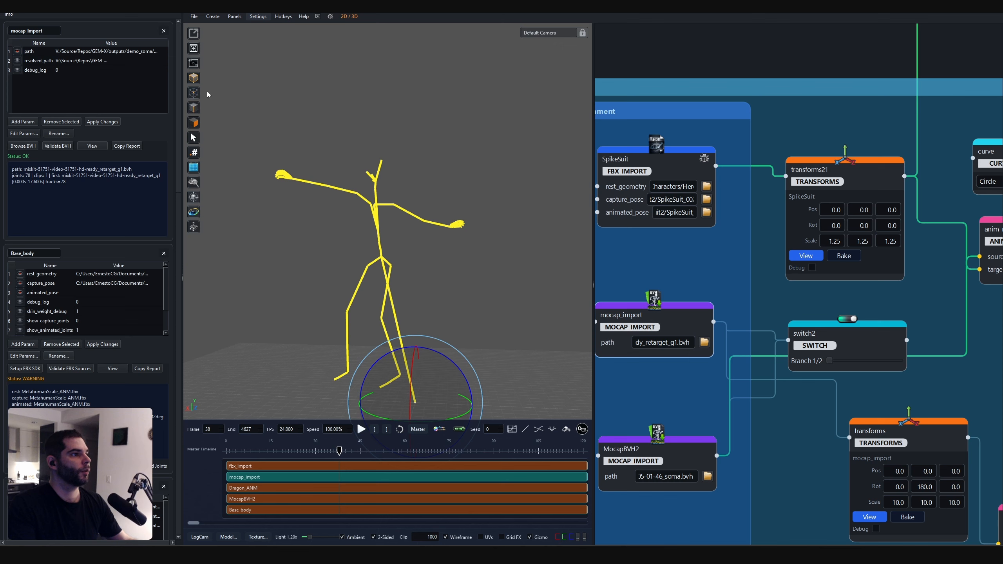
{"action": "scroll", "coordinate": [448, 282], "scroll_direction": "down", "scroll_amount": 4}
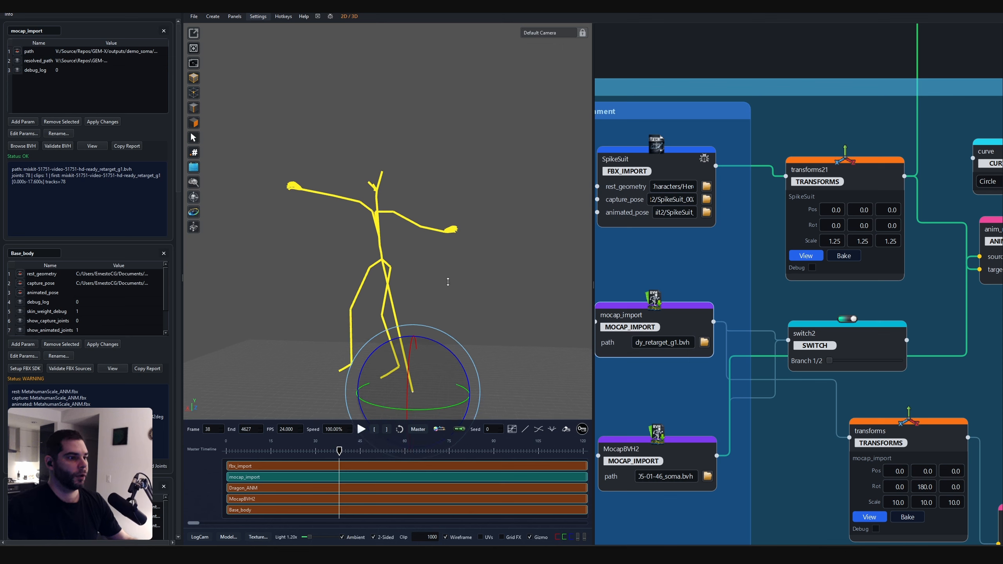
{"action": "middle_click_drag", "start_coordinate": [448, 279], "coordinate": [424, 434]}
{"action": "left_click", "coordinate": [361, 430]}
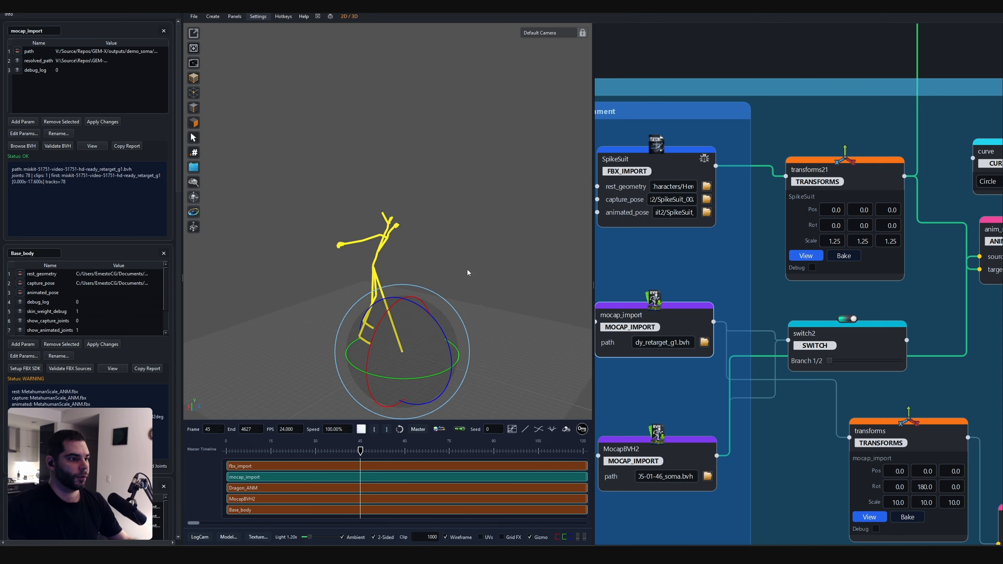
{"action": "middle_click_drag", "start_coordinate": [468, 273], "coordinate": [477, 236]}
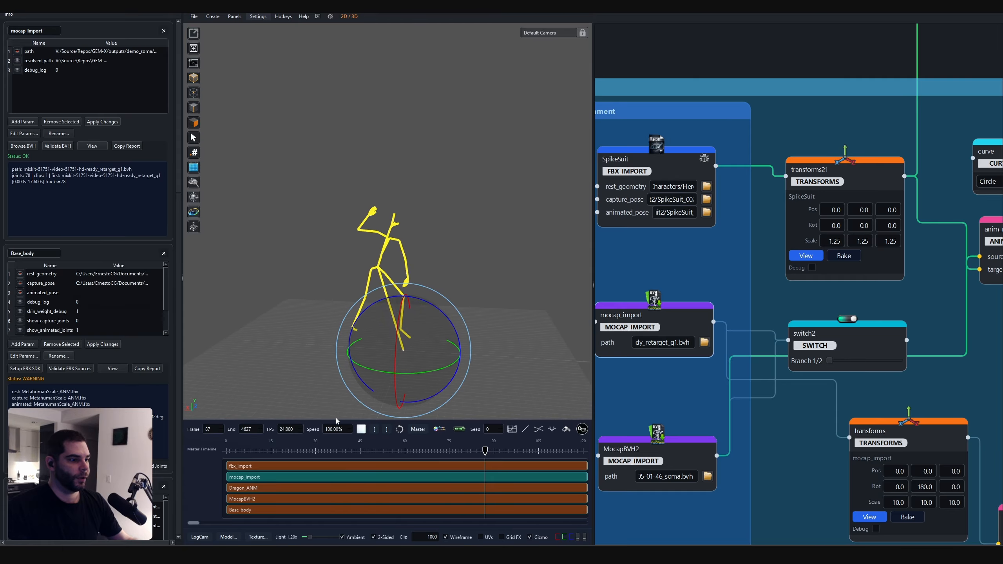
Examine the mocap_import node's BVH path and stop the animation playback at frame 80.
{"action": "left_click_drag", "start_coordinate": [687, 321], "coordinate": [686, 320]}
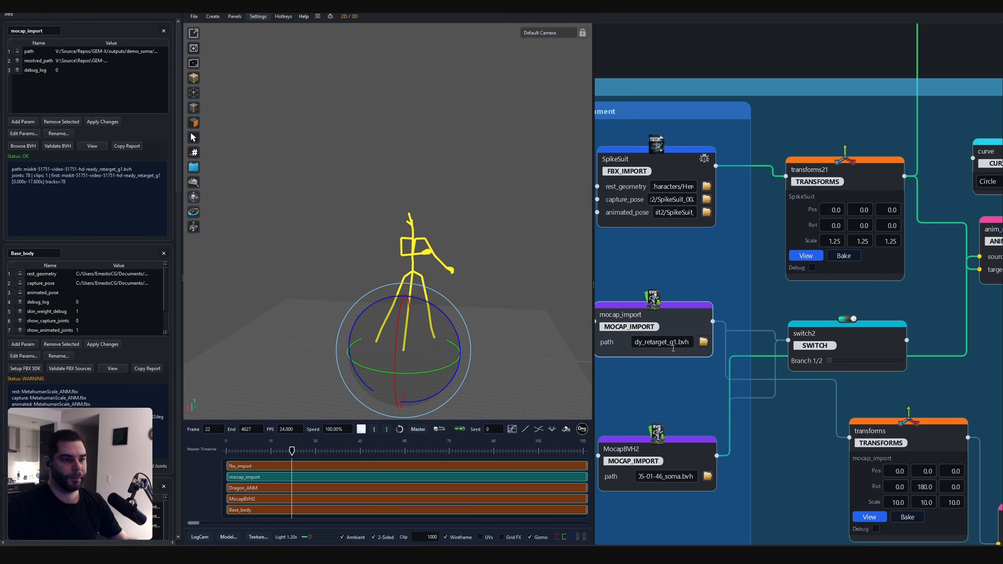
{"action": "left_click", "coordinate": [667, 342]}
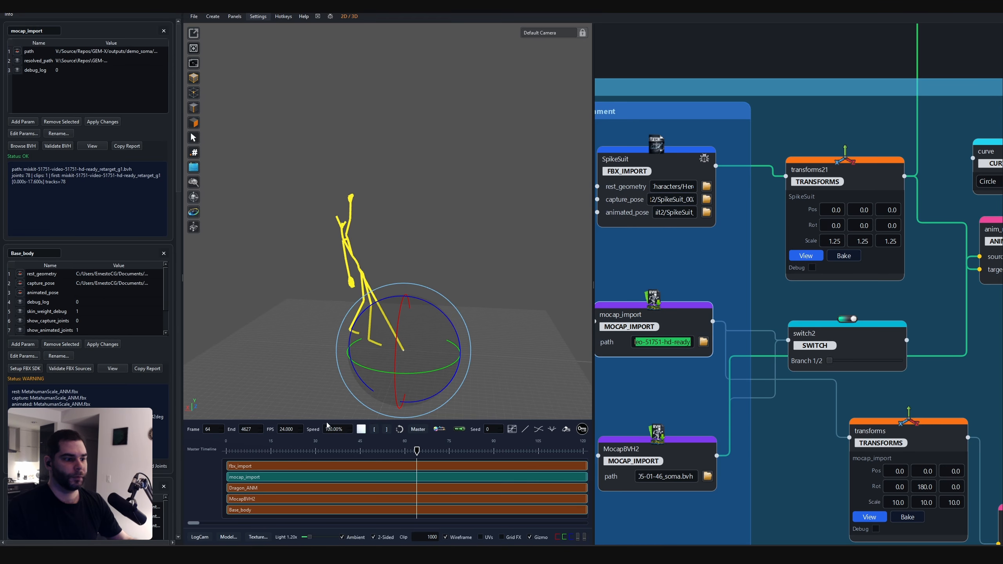
{"action": "left_click", "coordinate": [361, 429]}
Select the transforms21 node and the anim_retarget1 node, and return the timeline to frame 0.
{"action": "middle_click_drag", "start_coordinate": [811, 274], "coordinate": [759, 284]}
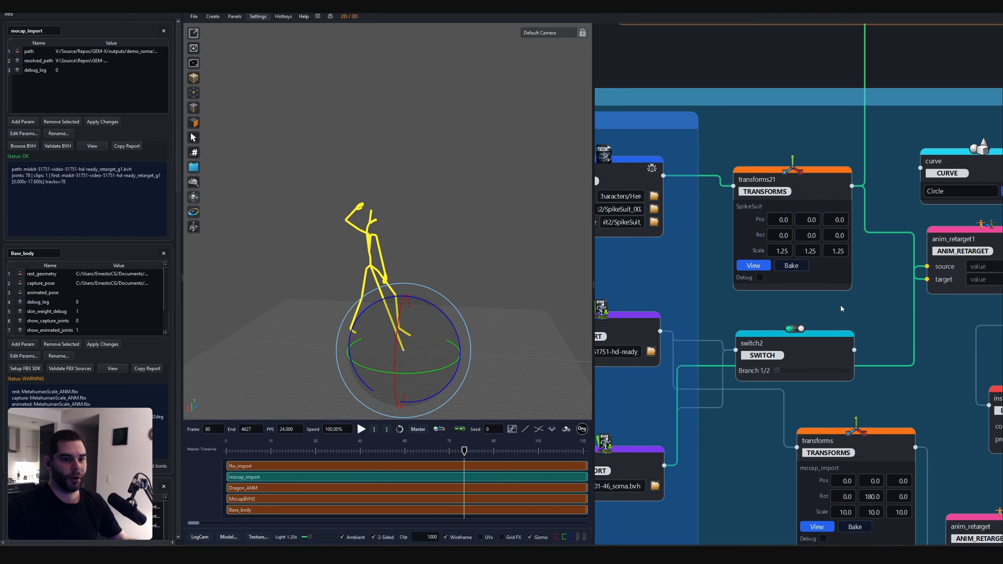
{"action": "left_click", "coordinate": [787, 181]}
{"action": "scroll", "coordinate": [850, 300], "scroll_direction": "down", "scroll_amount": 5}
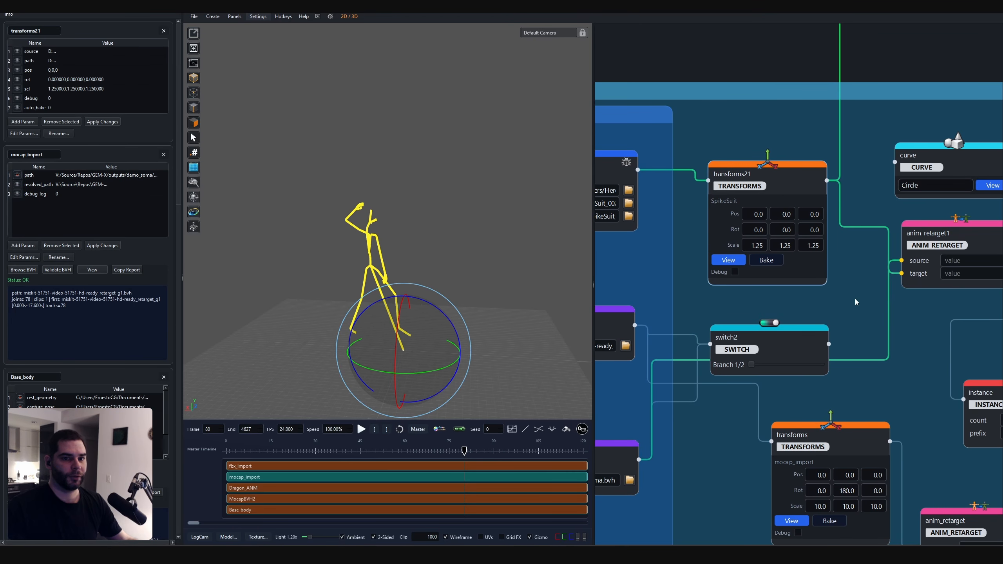
{"action": "scroll", "coordinate": [813, 312], "scroll_direction": "up", "scroll_amount": 4}
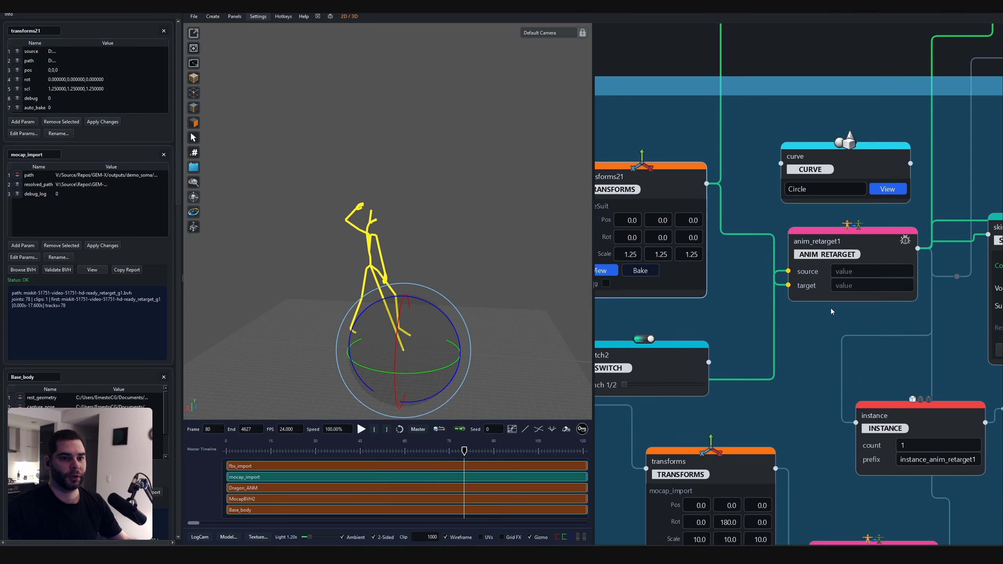
{"action": "left_click", "coordinate": [868, 253]}
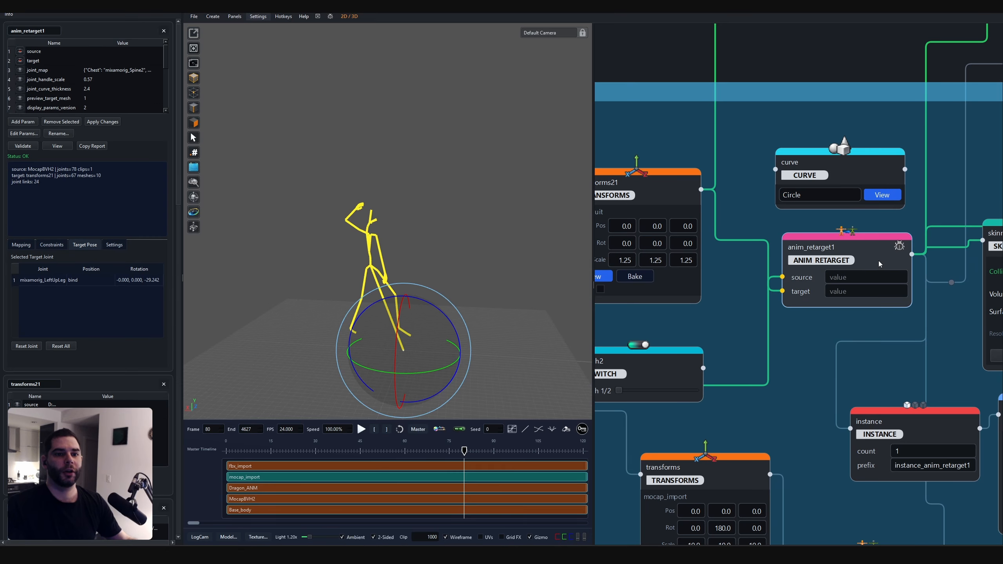
{"action": "left_click_drag", "start_coordinate": [249, 451], "coordinate": [206, 449]}
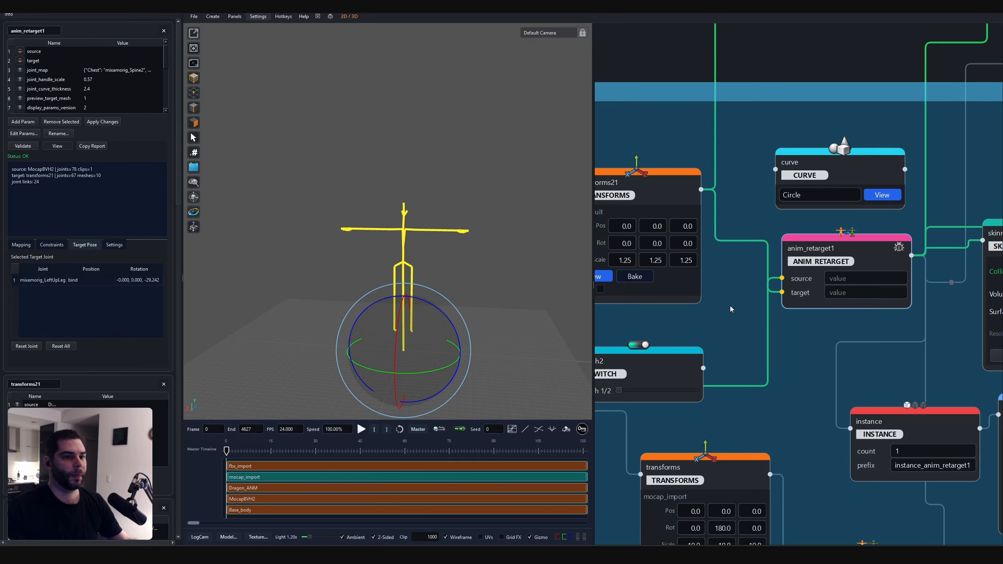
Display the anim_retarget1 source and target skeletons with transforms21 selected, and view their linked joints at an angle.
{"action": "scroll", "coordinate": [716, 294], "scroll_direction": "down", "scroll_amount": 3}
{"action": "middle_click_drag", "start_coordinate": [684, 305], "coordinate": [745, 307]}
{"action": "left_click", "coordinate": [741, 231]}
{"action": "middle_click_drag", "start_coordinate": [697, 176], "coordinate": [742, 184]}
{"action": "scroll", "coordinate": [461, 250], "scroll_direction": "down", "scroll_amount": 2}
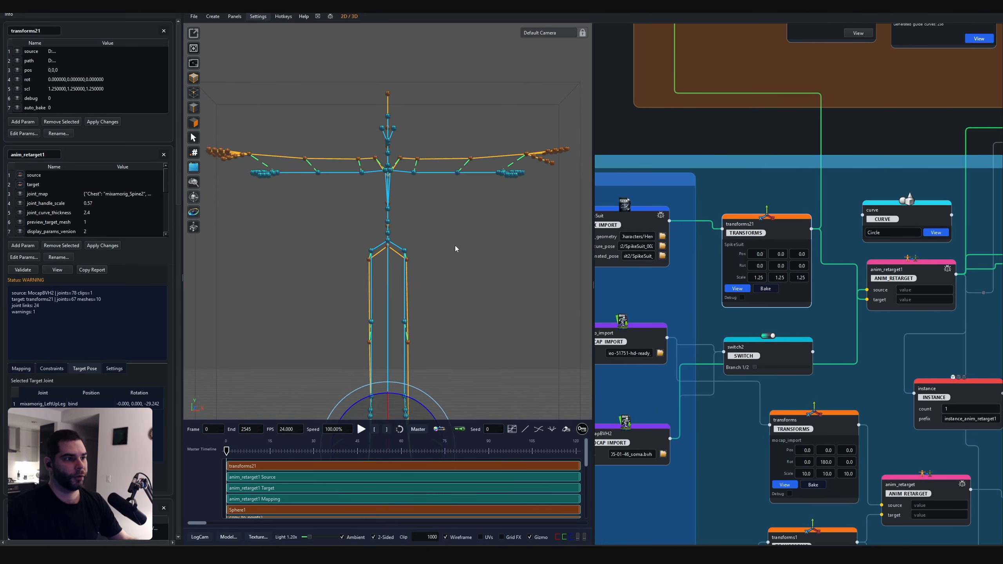
{"action": "middle_click_drag", "start_coordinate": [457, 249], "coordinate": [424, 265]}
{"action": "middle_click_drag", "start_coordinate": [739, 189], "coordinate": [761, 196]}
{"action": "scroll", "coordinate": [761, 196], "scroll_direction": "up", "scroll_amount": 3}
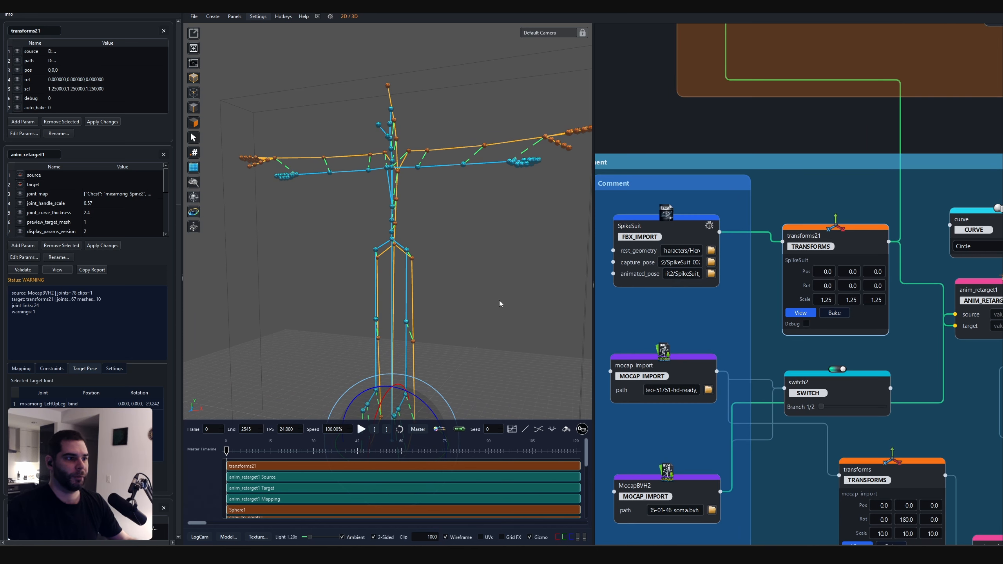
{"action": "middle_click_drag", "start_coordinate": [500, 303], "coordinate": [450, 296]}
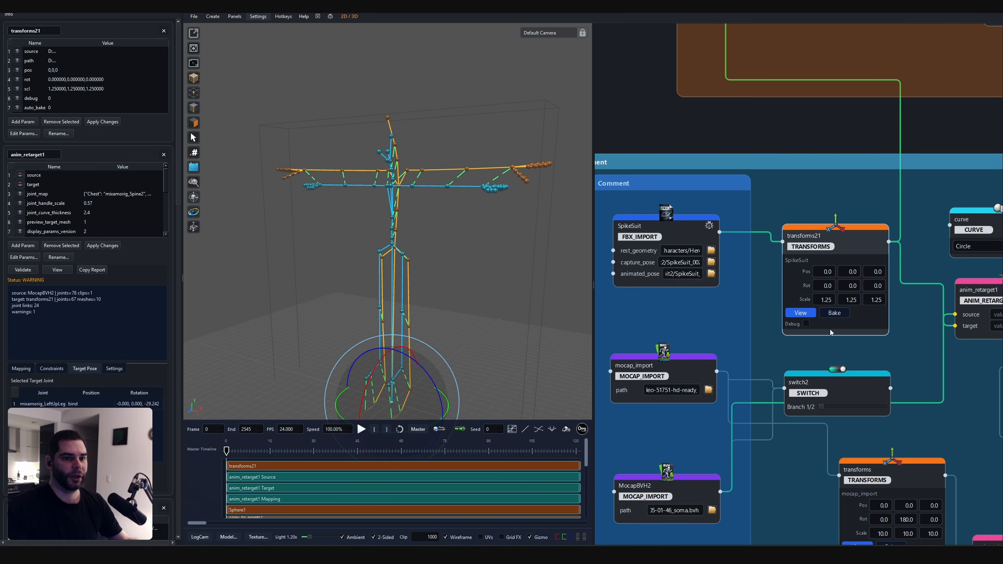
Select the anim_retarget1 node, turn off Wireframe in the viewport, and view the joint links around the hips closely.
{"action": "scroll", "coordinate": [879, 342], "scroll_direction": "right", "scroll_amount": 5}
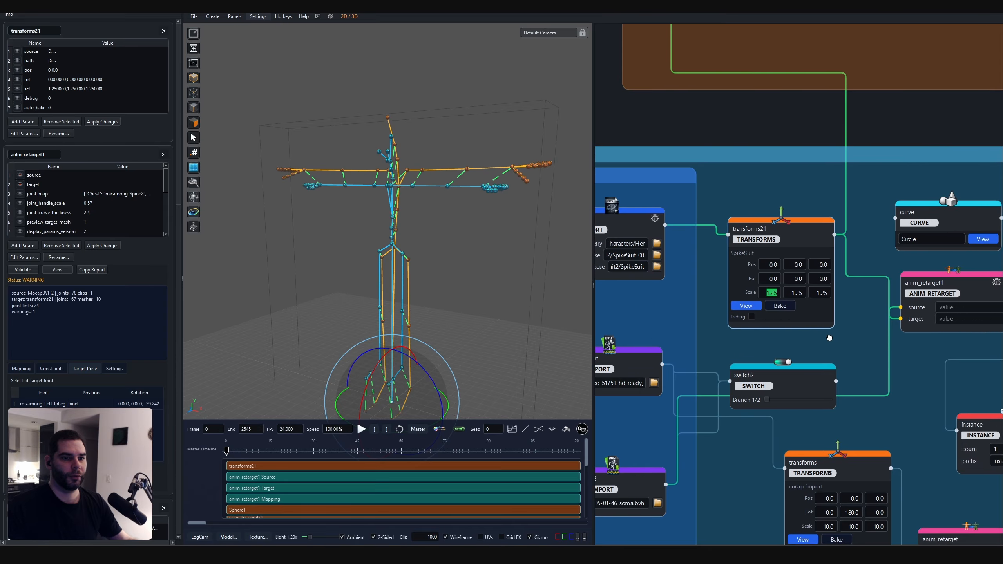
{"action": "left_click", "coordinate": [901, 294]}
{"action": "left_click", "coordinate": [455, 537]}
{"action": "middle_click_drag", "start_coordinate": [455, 315], "coordinate": [391, 226]}
{"action": "scroll", "coordinate": [392, 227], "scroll_direction": "up", "scroll_amount": 4}
{"action": "middle_click_drag", "start_coordinate": [444, 296], "coordinate": [369, 223]}
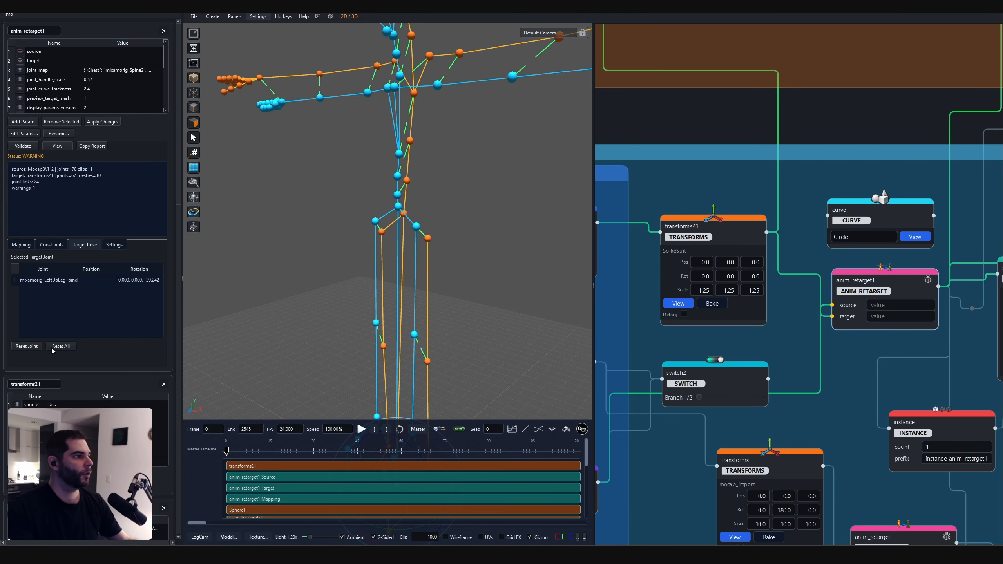
Show the constraints and the joint mapping of anim_retarget1, and close the parameter sections of the other nodes.
{"action": "left_click", "coordinate": [51, 245]}
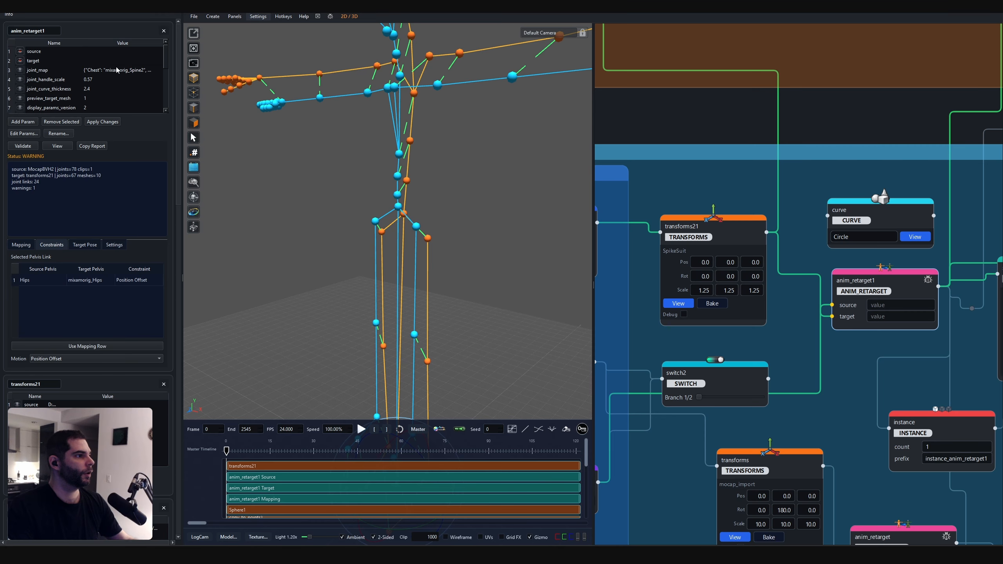
{"action": "left_click", "coordinate": [24, 246]}
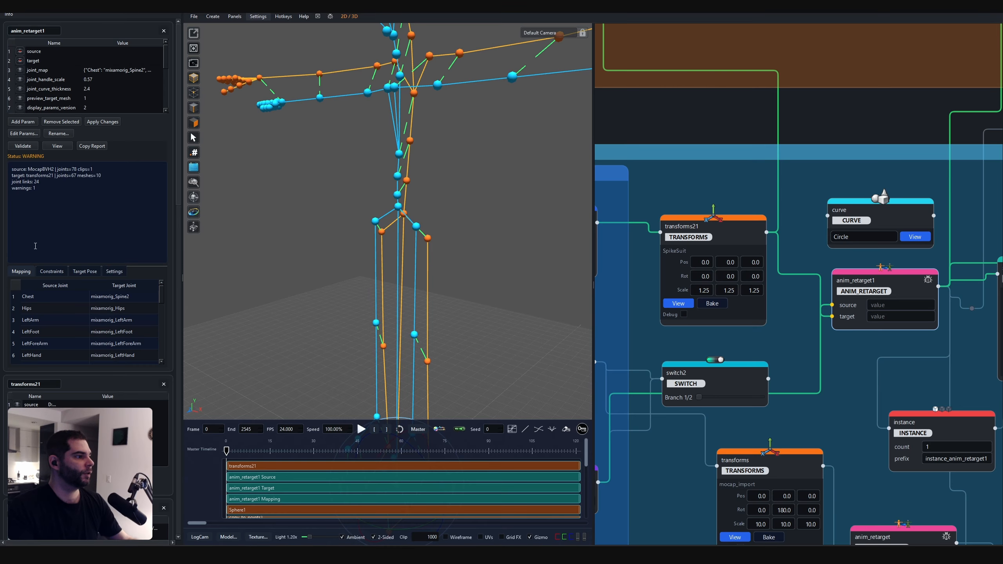
{"action": "left_click", "coordinate": [163, 385]}
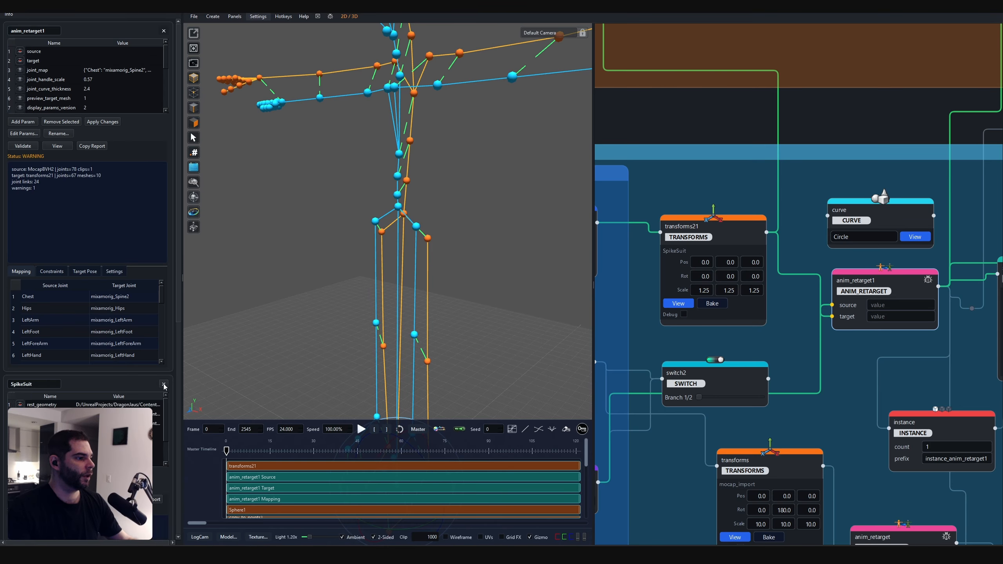
{"action": "left_click", "coordinate": [163, 385]}
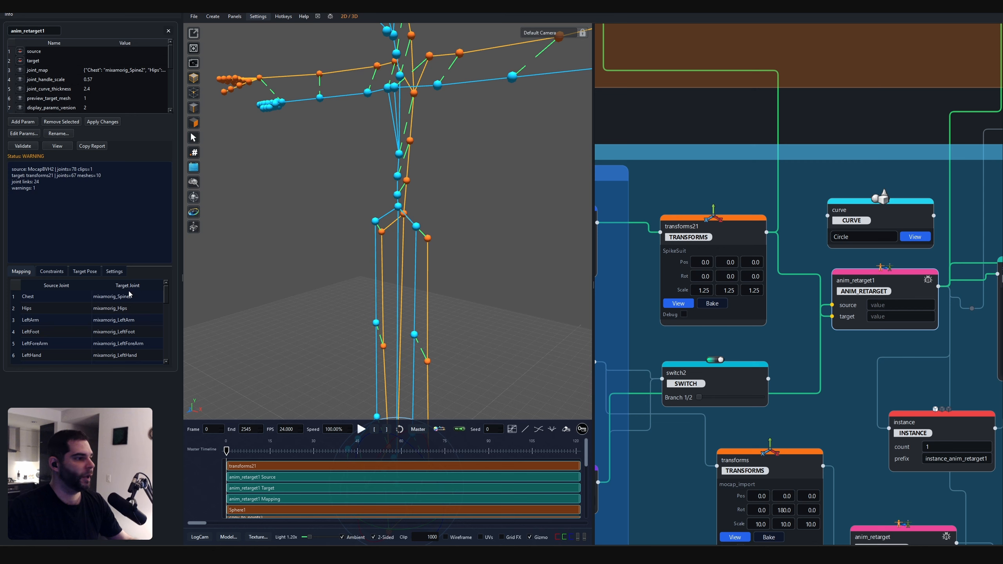
Select the Hips row in the joint mapping, and inspect the target pose with both skeletons seen from the front.
{"action": "left_click", "coordinate": [105, 311]}
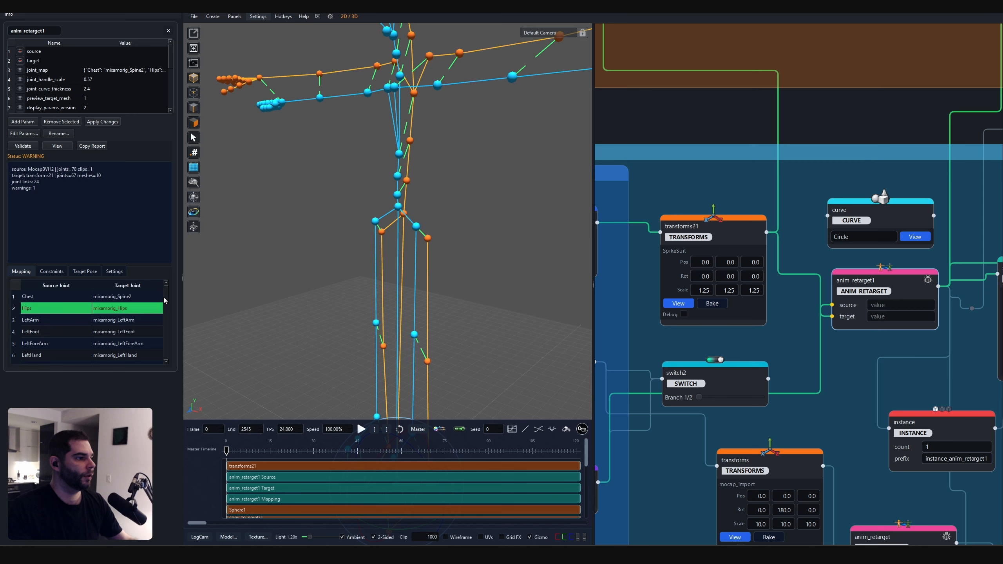
{"action": "mouse_move", "coordinate": [164, 297]}
{"action": "left_mouse_down"}
{"action": "mouse_move", "coordinate": [165, 361]}
{"action": "mouse_move", "coordinate": [164, 301]}
{"action": "left_mouse_up"}
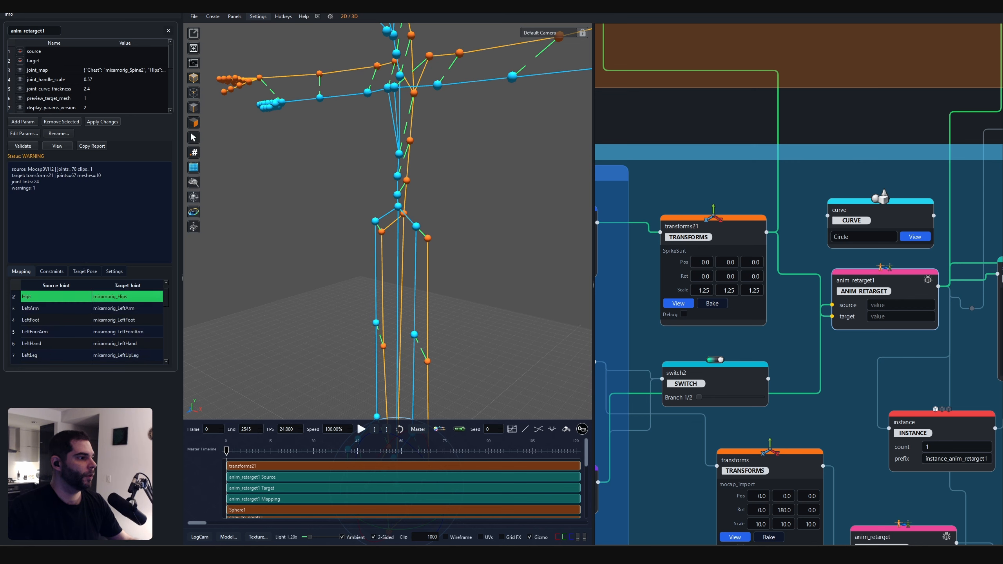
{"action": "left_click", "coordinate": [85, 271]}
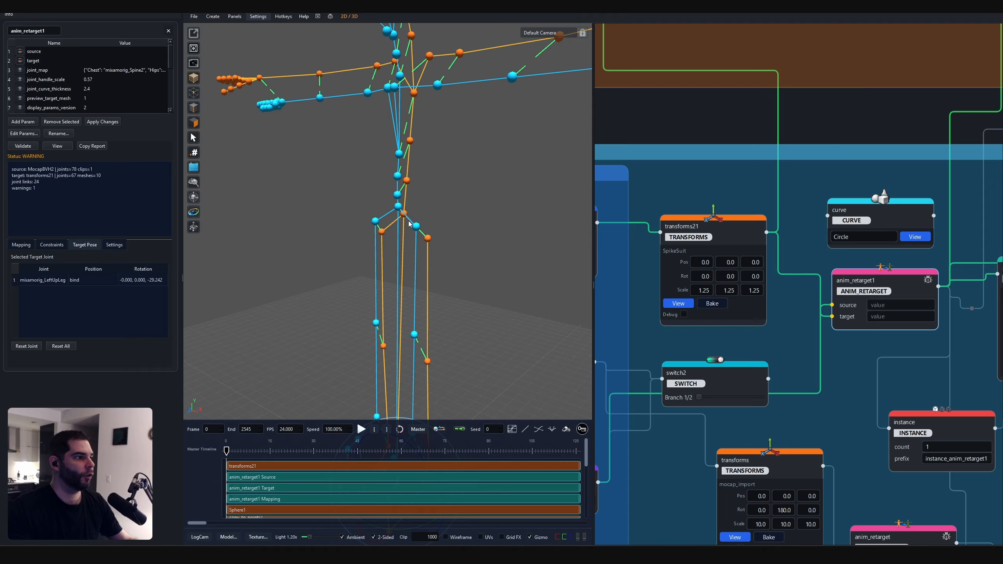
{"action": "middle_click_drag", "start_coordinate": [409, 224], "coordinate": [407, 155]}
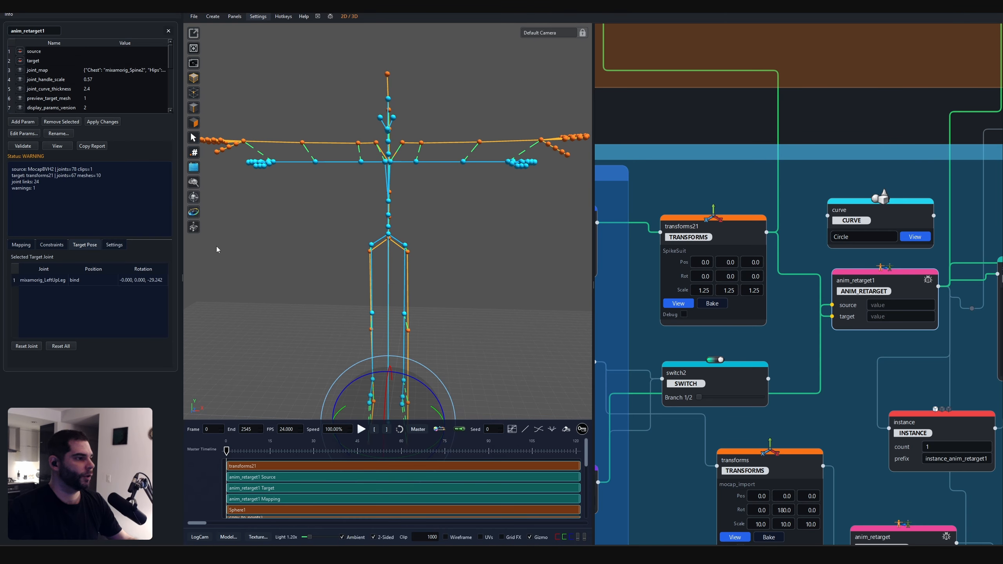
{"action": "scroll", "coordinate": [457, 203], "scroll_direction": "down", "scroll_amount": 6}
{"action": "scroll", "coordinate": [358, 182], "scroll_direction": "up", "scroll_amount": 1}
{"action": "scroll", "coordinate": [454, 235], "scroll_direction": "down", "scroll_amount": 1}
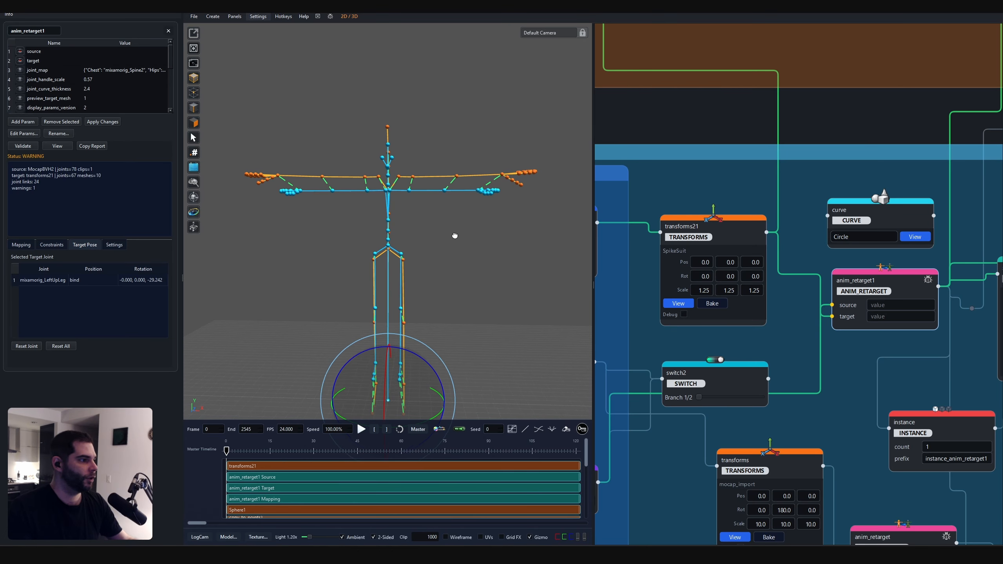
Show the anim_retarget1 display settings, play the retargeted animation to frame 67, and return the timeline to frame 0.
{"action": "left_click", "coordinate": [114, 244]}
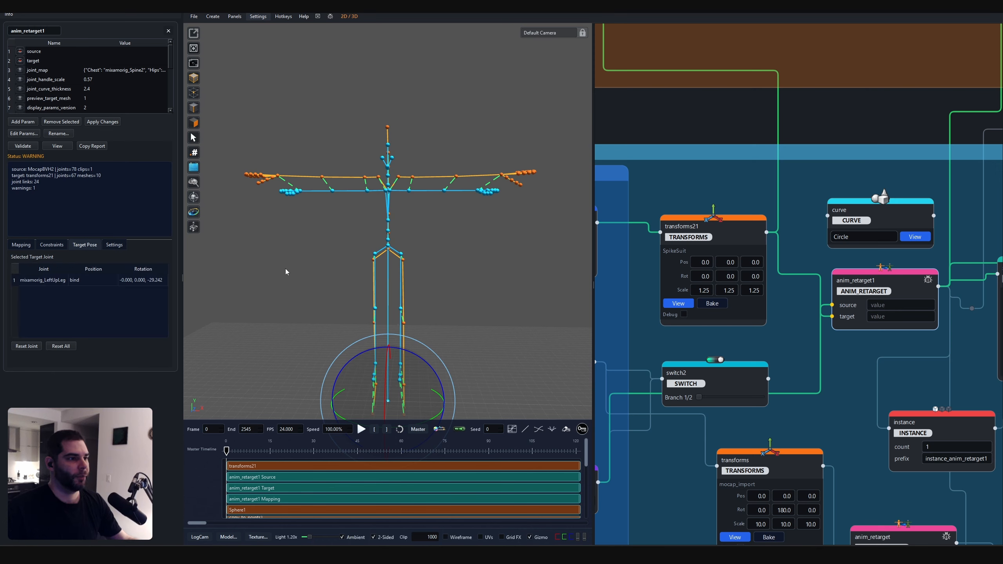
{"action": "left_click", "coordinate": [114, 244]}
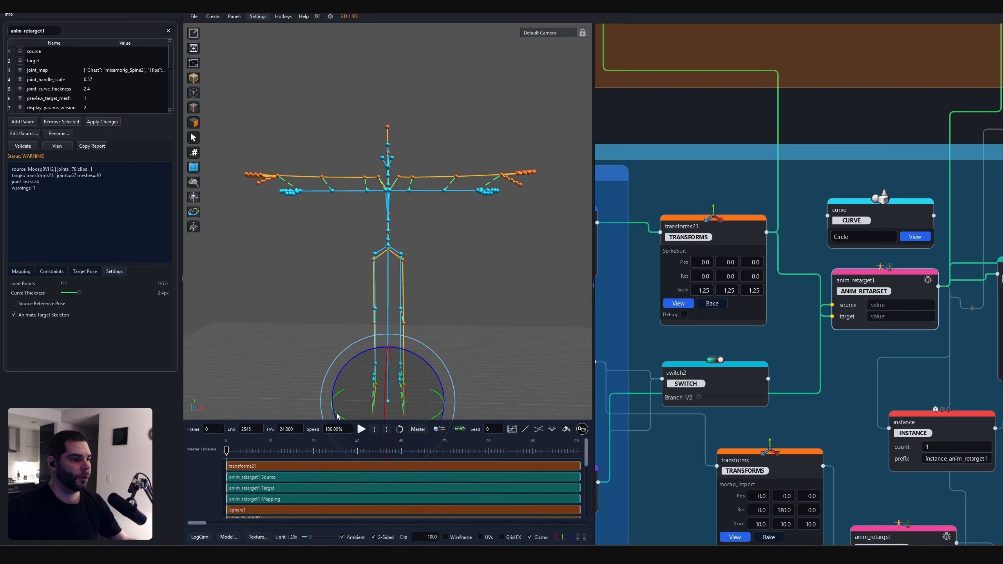
{"action": "left_click", "coordinate": [360, 429]}
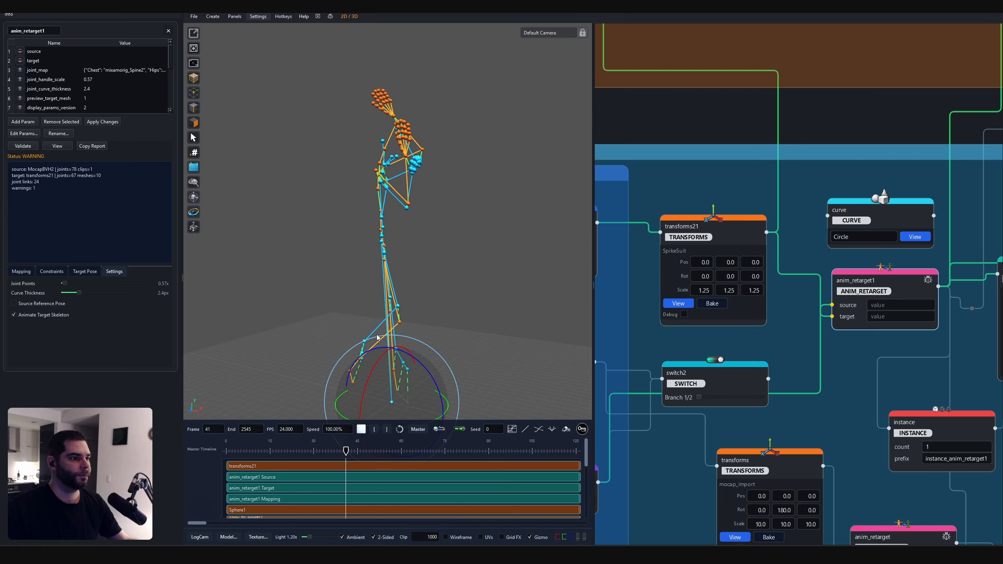
{"action": "left_click", "coordinate": [361, 431]}
{"action": "middle_click_drag", "start_coordinate": [446, 241], "coordinate": [550, 251]}
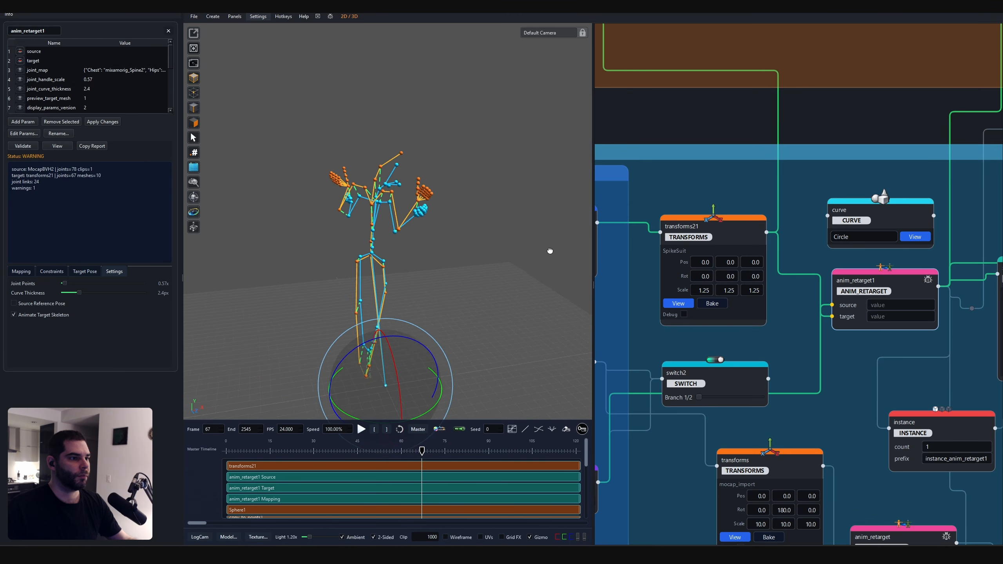
{"action": "left_click_drag", "start_coordinate": [421, 450], "coordinate": [188, 447]}
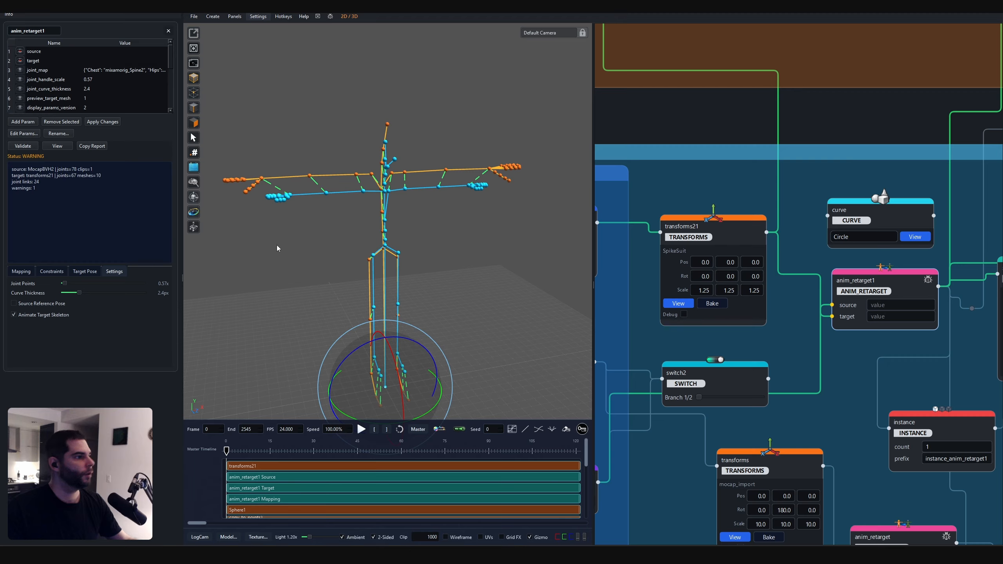
Examine the pelvis link constraint between Hips and mixamorig_Hips and its Motion options, keeping Position Offset.
{"action": "left_click", "coordinate": [55, 272]}
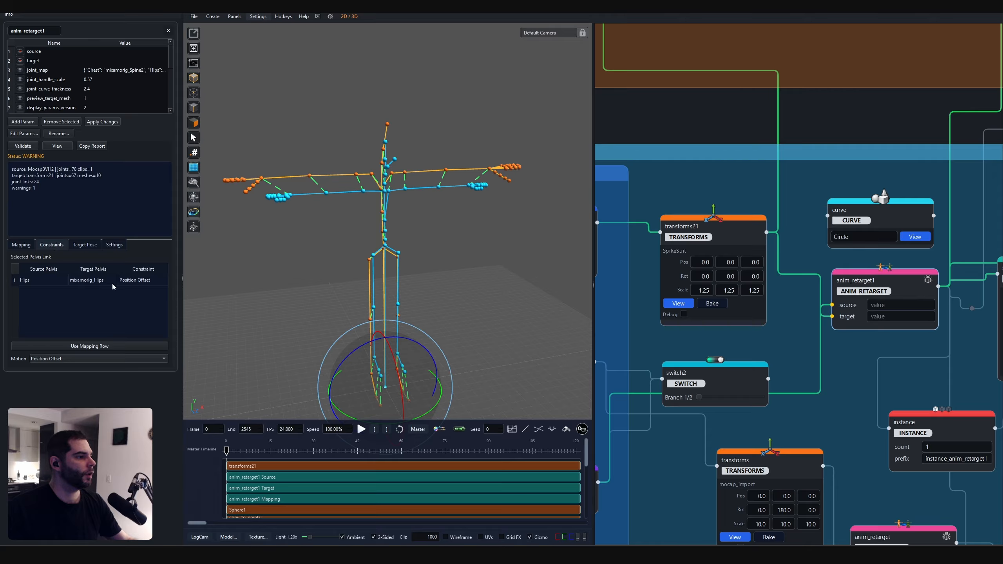
{"action": "left_click_drag", "start_coordinate": [454, 257], "coordinate": [434, 248]}
{"action": "scroll", "coordinate": [499, 250], "scroll_direction": "up", "scroll_amount": 6}
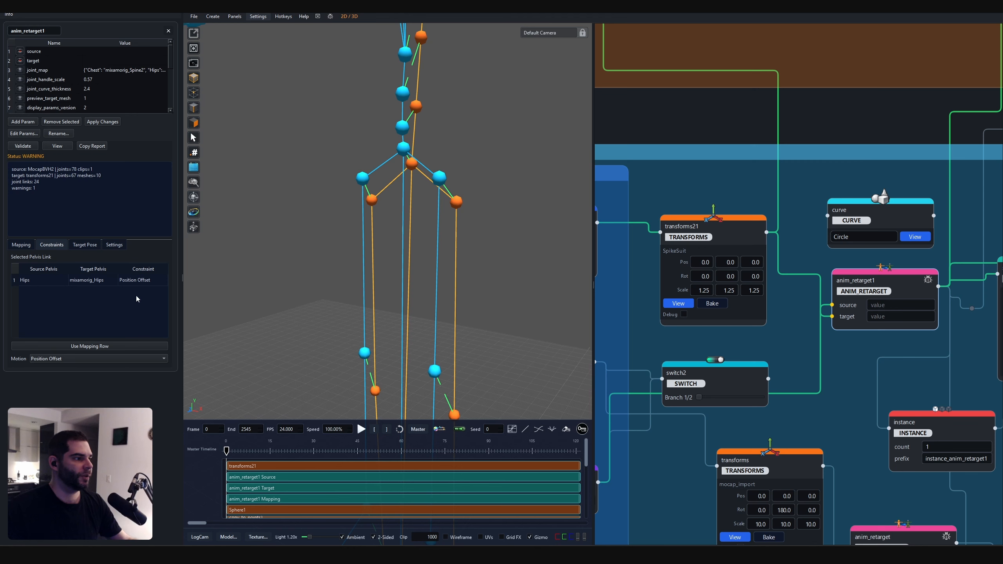
{"action": "left_click_drag", "start_coordinate": [513, 220], "coordinate": [276, 284]}
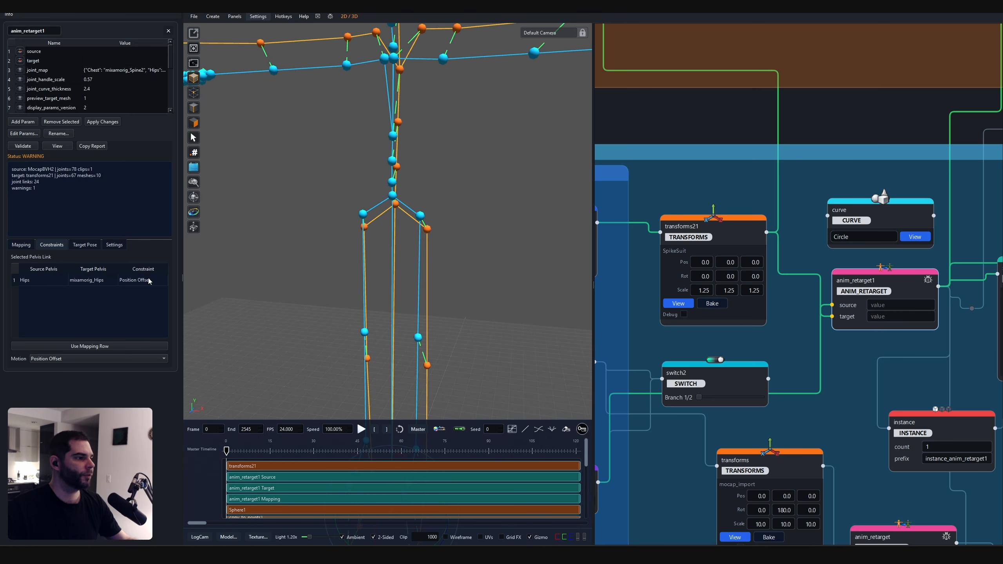
{"action": "scroll", "coordinate": [482, 265], "scroll_direction": "down", "scroll_amount": 1}
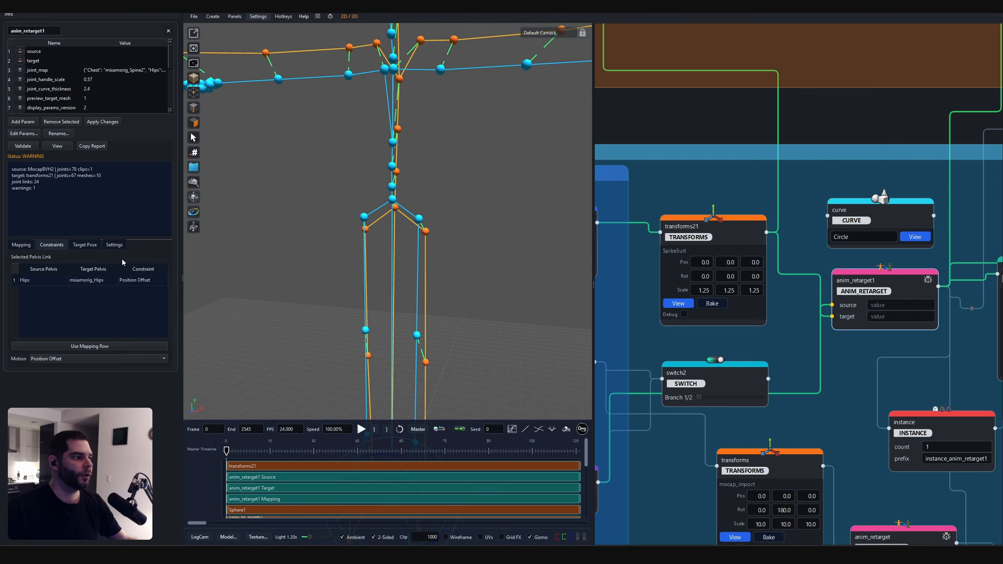
{"action": "left_click", "coordinate": [79, 358]}
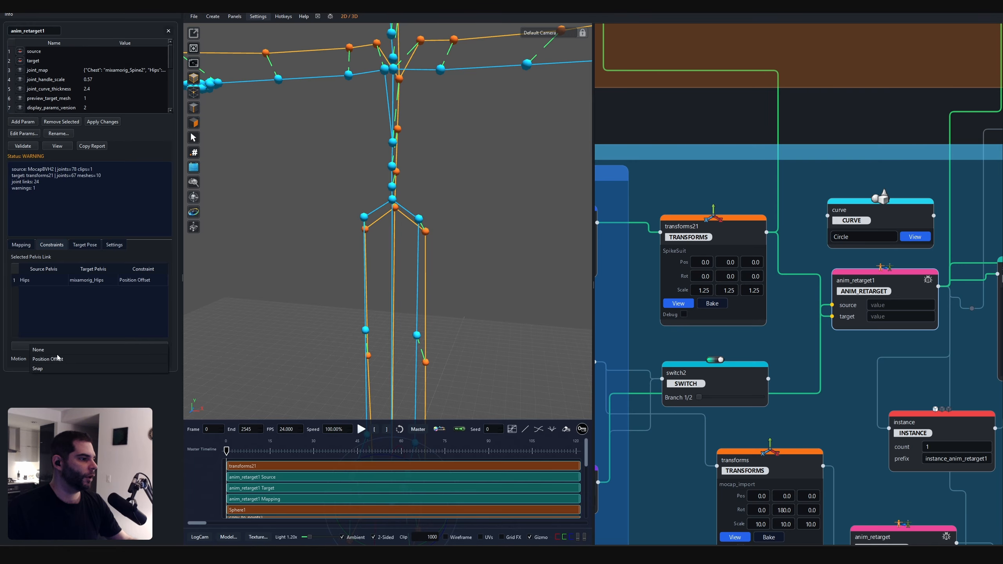
{"action": "left_click", "coordinate": [49, 377]}
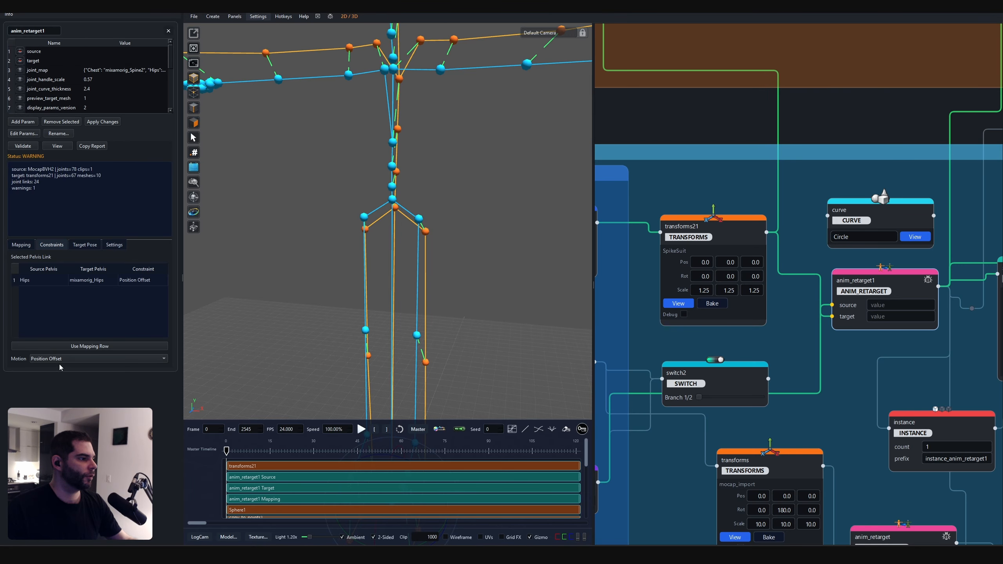
Select the LeftArm row in the joint mapping and pick the source skeleton's left hip joint in the viewport.
{"action": "left_click", "coordinate": [27, 244]}
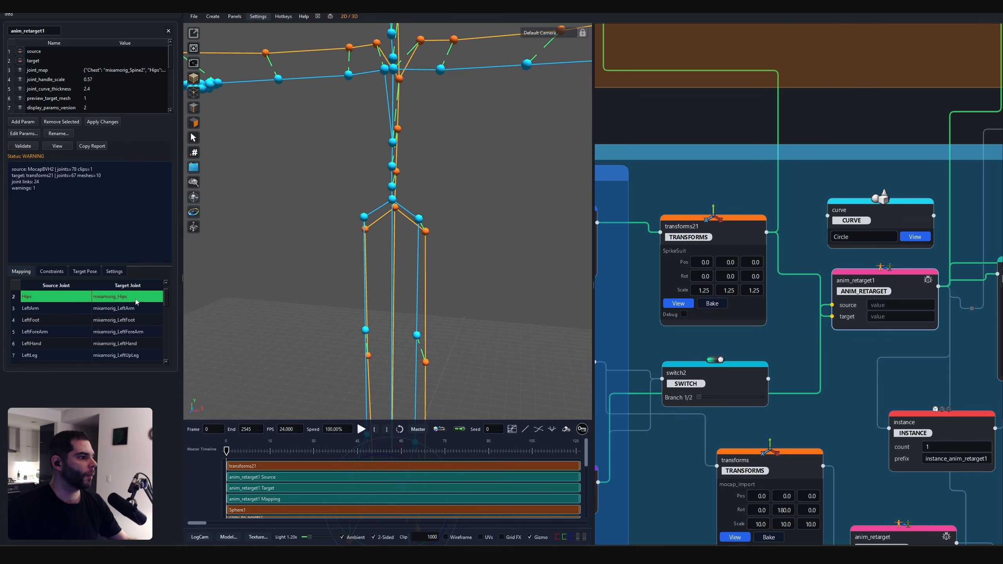
{"action": "left_click", "coordinate": [67, 311]}
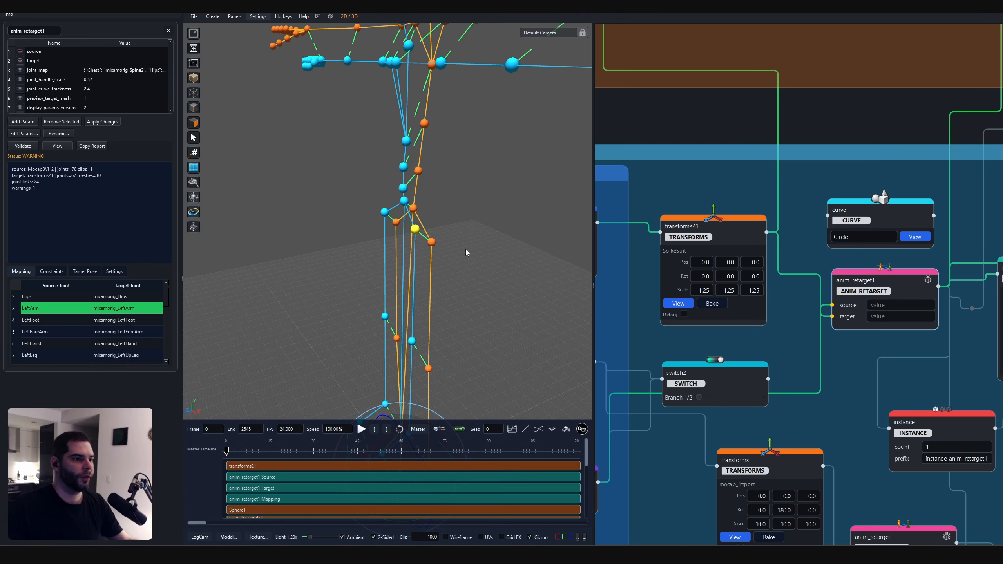
{"action": "left_click", "coordinate": [414, 231]}
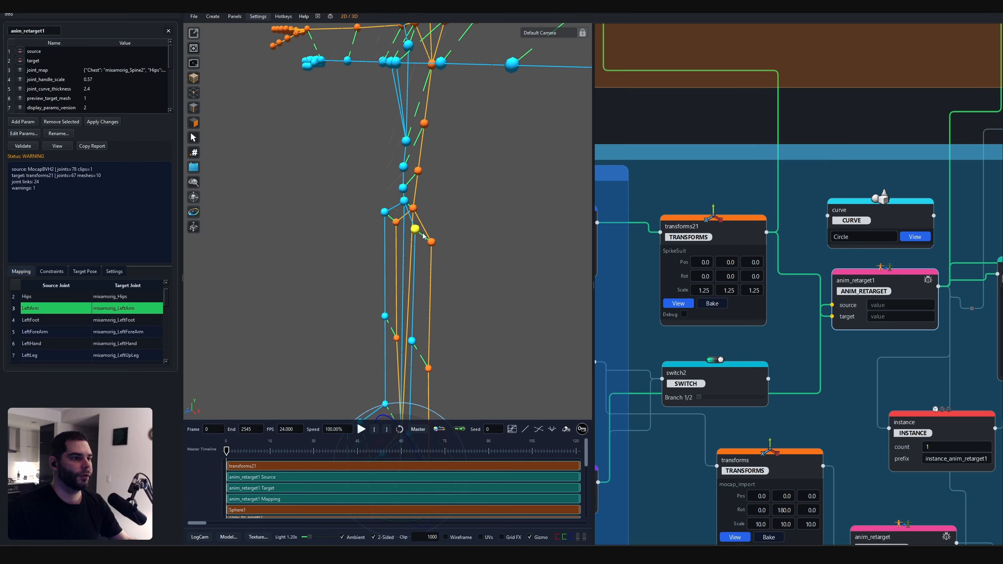
Pick the source skeleton's left hip joint and delete its mapping link to mixamorig_LeftUpLeg.
{"action": "scroll", "coordinate": [432, 241], "scroll_direction": "up", "scroll_amount": 3}
{"action": "left_click", "coordinate": [470, 225]}
{"action": "left_click", "coordinate": [444, 208]}
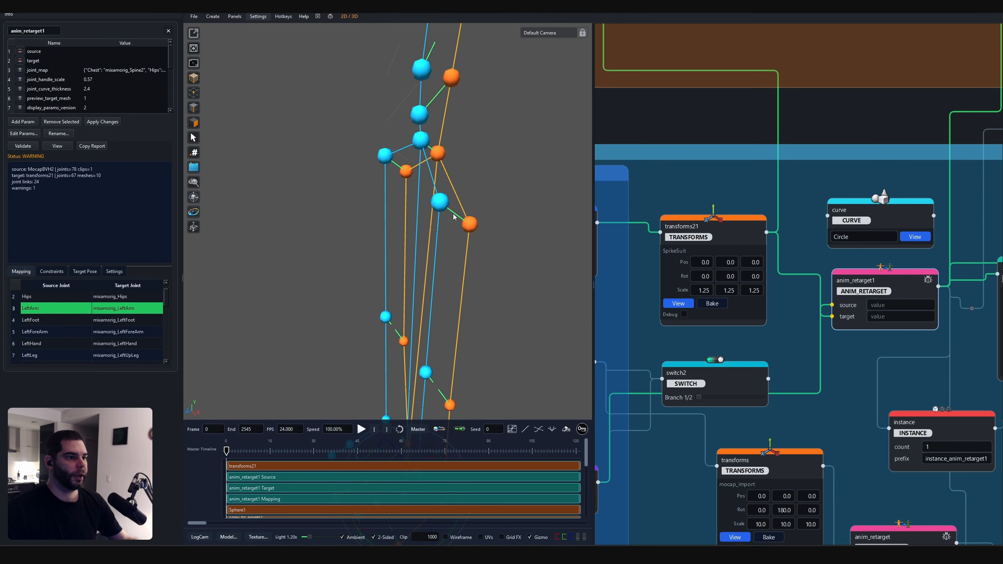
{"action": "left_click", "coordinate": [443, 205]}
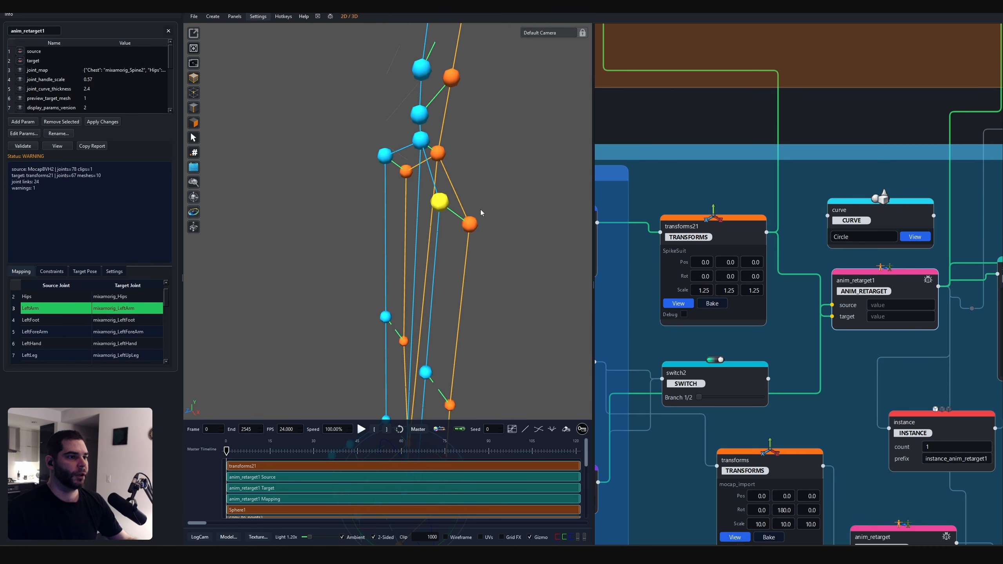
{"action": "left_click_drag", "start_coordinate": [472, 218], "coordinate": [507, 190]}
{"action": "middle_click_drag", "start_coordinate": [506, 172], "coordinate": [436, 211]}
{"action": "key", "text": "Delete"}
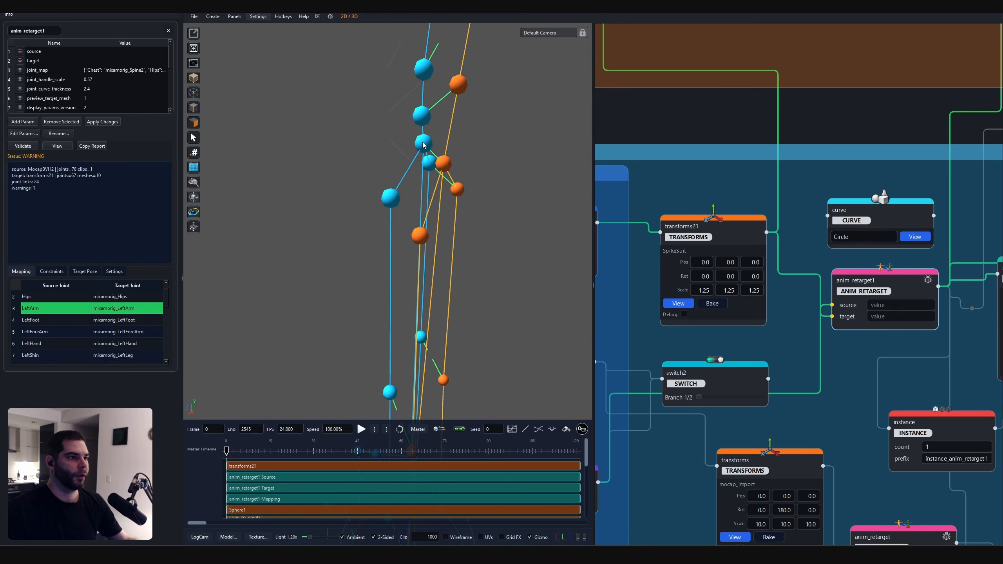
Delete the mapping link of the source skeleton's Hips joint, and undo that deletion.
{"action": "left_click", "coordinate": [424, 144]}
{"action": "key", "text": "Delete"}
{"action": "middle_click_drag", "start_coordinate": [449, 167], "coordinate": [422, 141]}
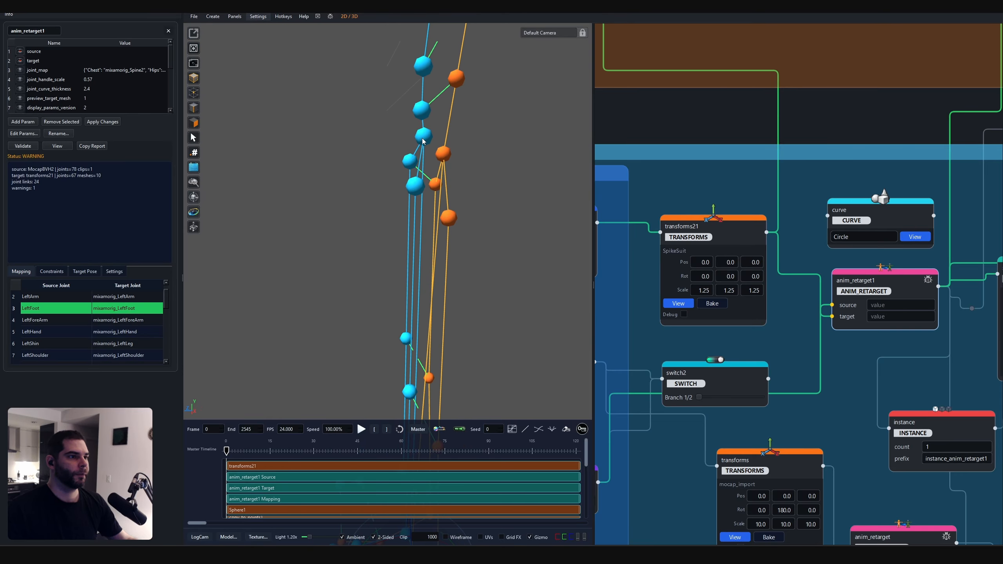
{"action": "key", "text": "ctrl+z"}
Restore the mapping link between the source's LeftLeg joint and mixamorig_LeftUpLeg.
{"action": "middle_click_drag", "start_coordinate": [475, 168], "coordinate": [432, 211]}
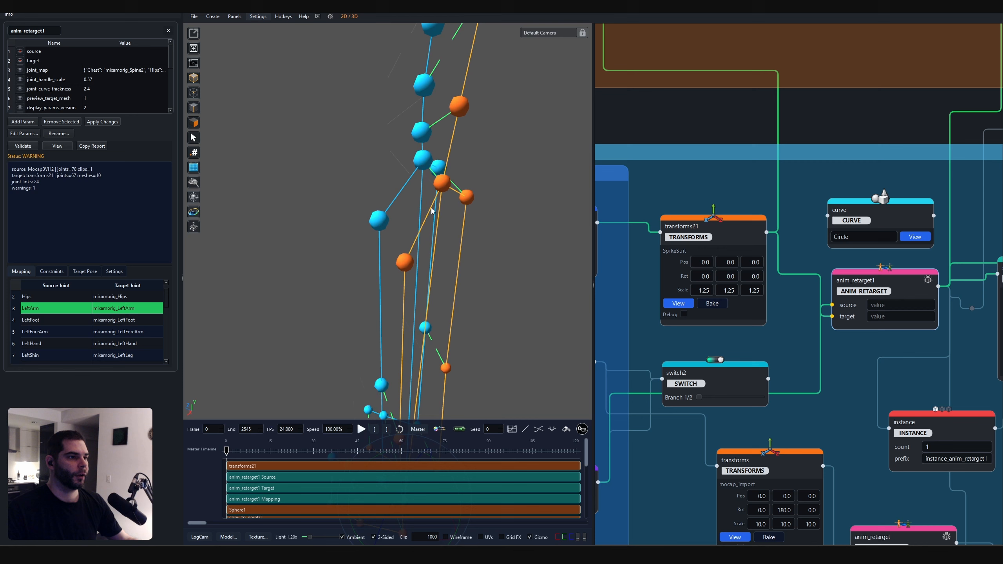
{"action": "left_click", "coordinate": [378, 223]}
{"action": "key", "text": "Delete"}
{"action": "middle_click_drag", "start_coordinate": [529, 253], "coordinate": [437, 113]}
{"action": "scroll", "coordinate": [478, 271], "scroll_direction": "down", "scroll_amount": 3}
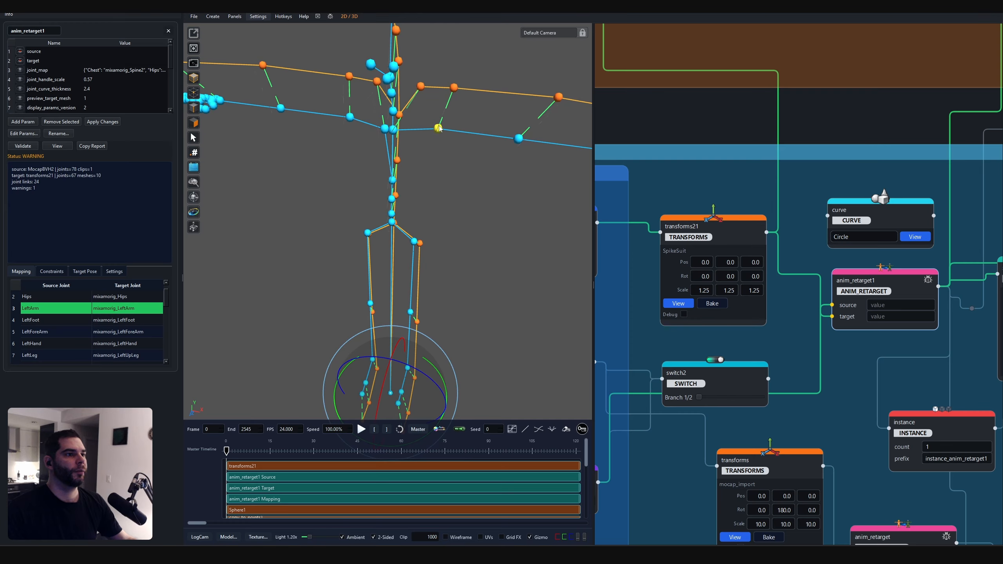
Pick the source's LeftArm joint and link it to the target's mixamorig_LeftArm joint in the viewport.
{"action": "left_click", "coordinate": [439, 127]}
{"action": "left_click", "coordinate": [557, 98]}
{"action": "left_click", "coordinate": [559, 100]}
{"action": "left_click", "coordinate": [455, 88]}
{"action": "middle_click_drag", "start_coordinate": [504, 220], "coordinate": [523, 197]}
{"action": "scroll", "coordinate": [508, 204], "scroll_direction": "down", "scroll_amount": 3}
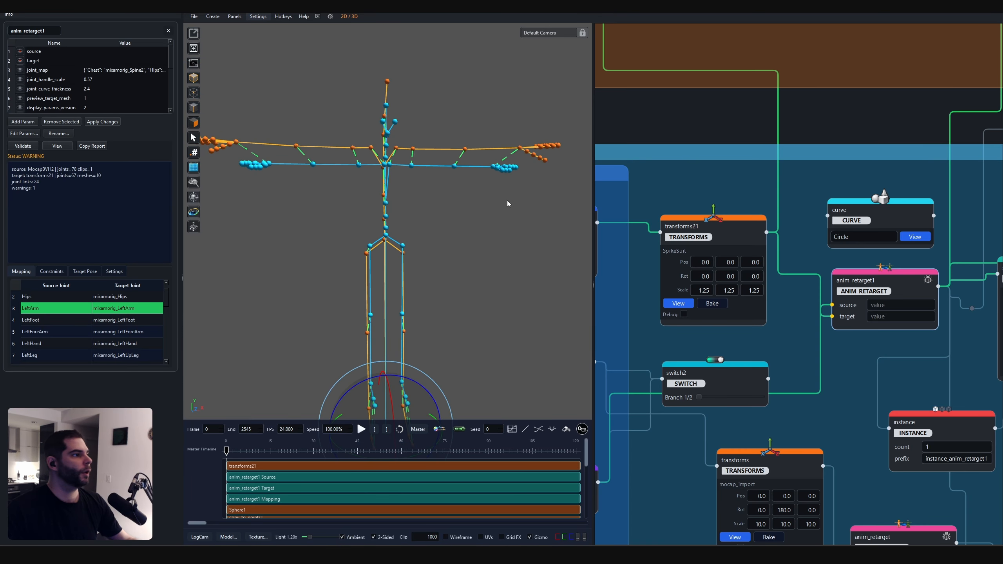
In the target pose, rotate the target's left shoulder joint about 24 degrees around Z to raise the arm.
{"action": "left_click", "coordinate": [55, 273]}
{"action": "left_click", "coordinate": [85, 244]}
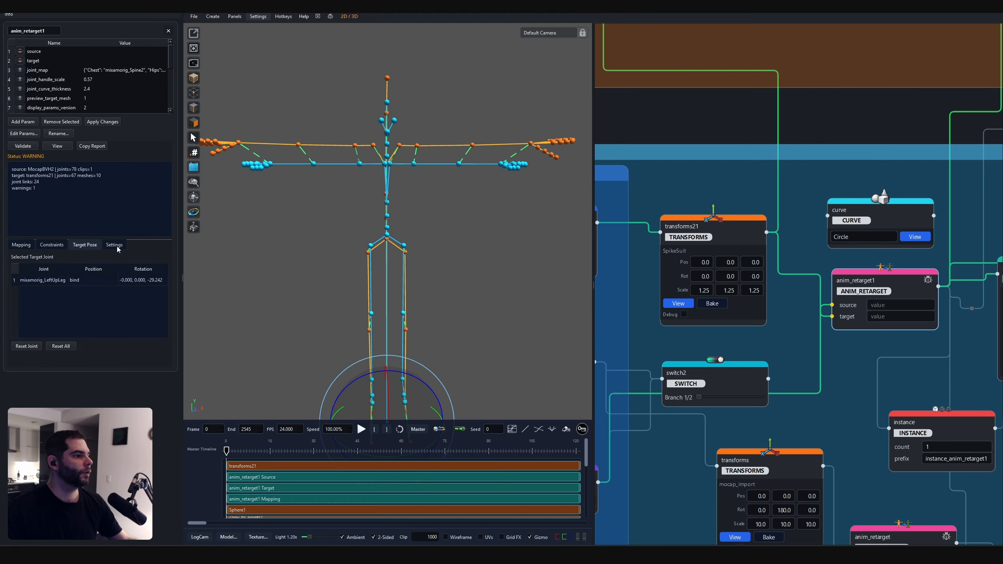
{"action": "left_click", "coordinate": [399, 145]}
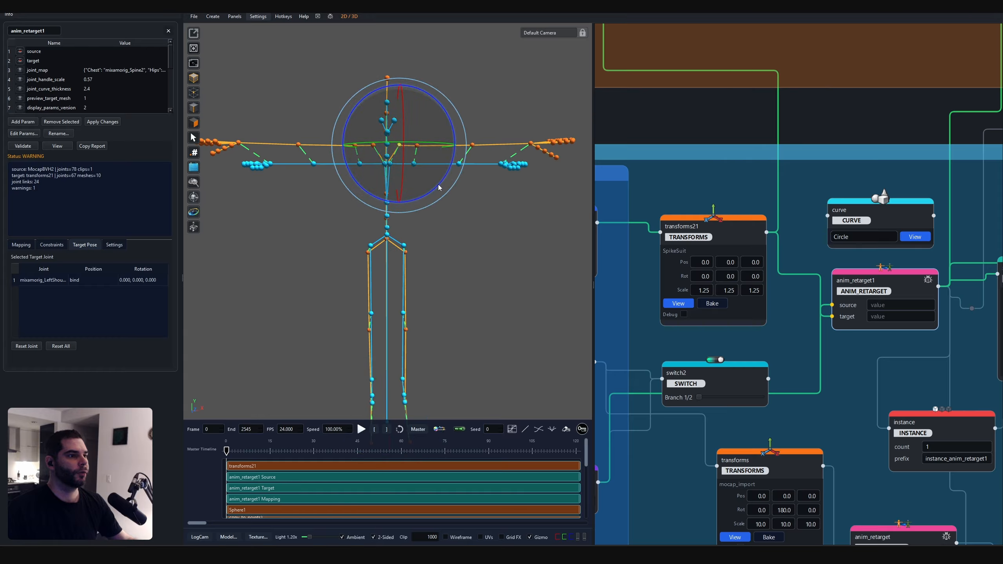
{"action": "left_click_drag", "start_coordinate": [439, 187], "coordinate": [470, 168]}
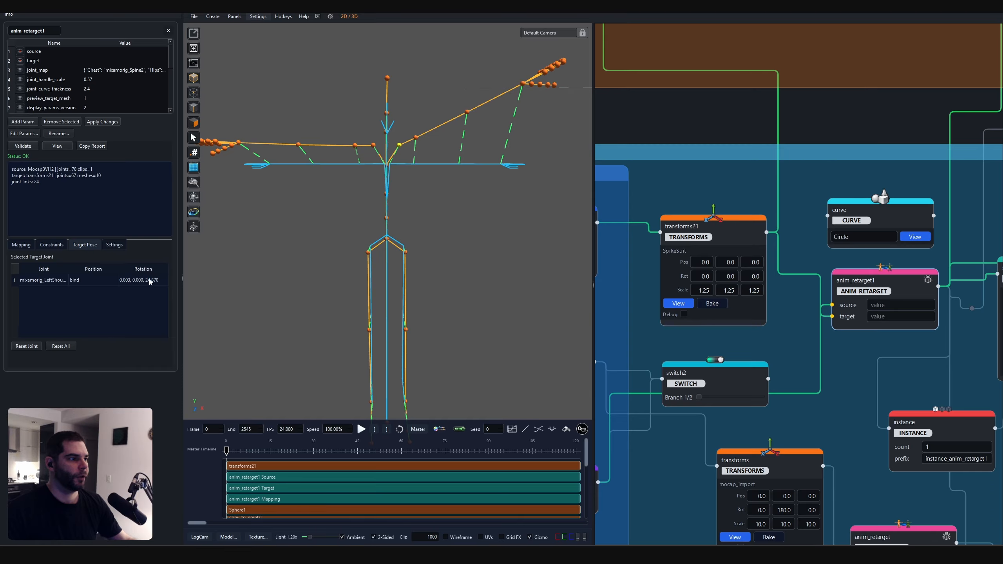
{"action": "left_click", "coordinate": [151, 282]}
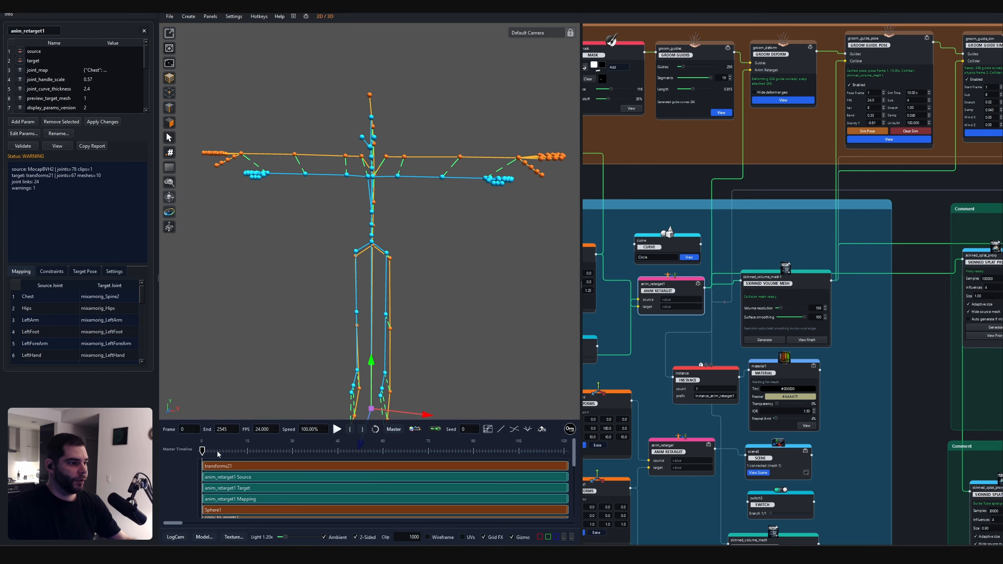
Move the timeline to frame 47 and select the skinned_volume_mesh1 node.
{"action": "left_click_drag", "start_coordinate": [217, 454], "coordinate": [344, 451]}
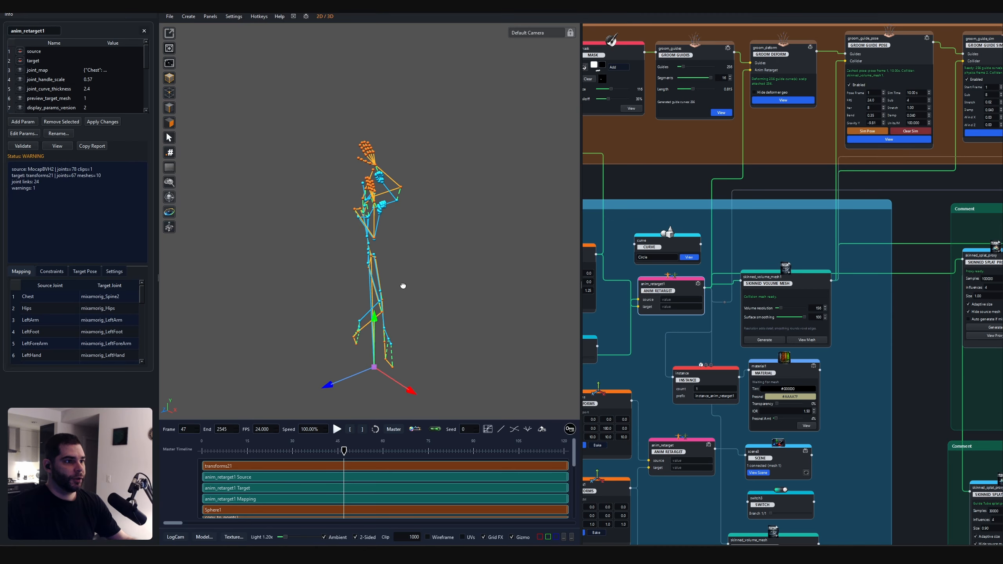
{"action": "scroll", "coordinate": [817, 357], "scroll_direction": "up", "scroll_amount": 1}
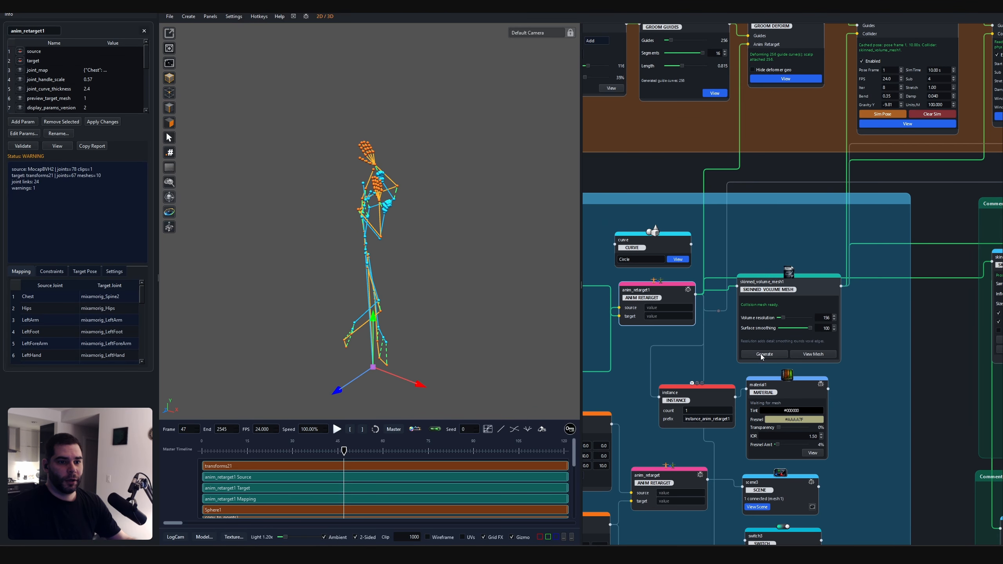
{"action": "scroll", "coordinate": [843, 369], "scroll_direction": "up", "scroll_amount": 2}
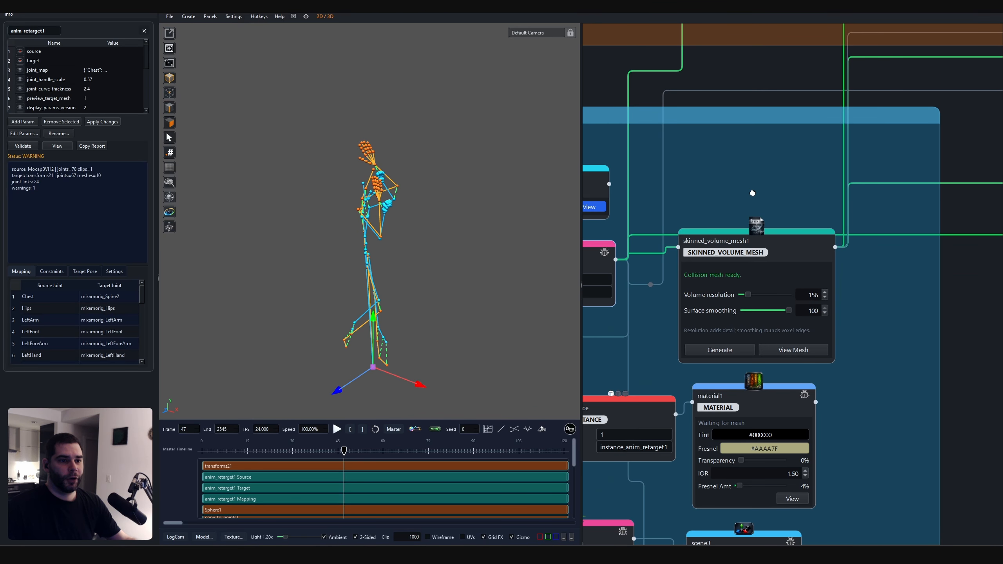
{"action": "scroll", "coordinate": [771, 235], "scroll_direction": "down", "scroll_amount": 1}
{"action": "left_click", "coordinate": [773, 236]}
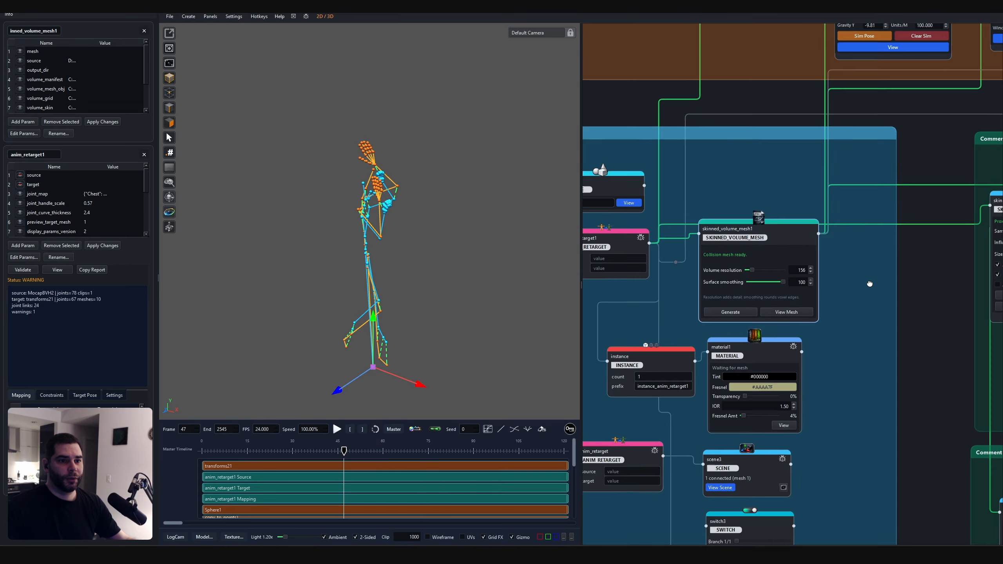
{"action": "scroll", "coordinate": [869, 284], "scroll_direction": "up", "scroll_amount": 1}
{"action": "middle_click_drag", "start_coordinate": [683, 164], "coordinate": [691, 175]}
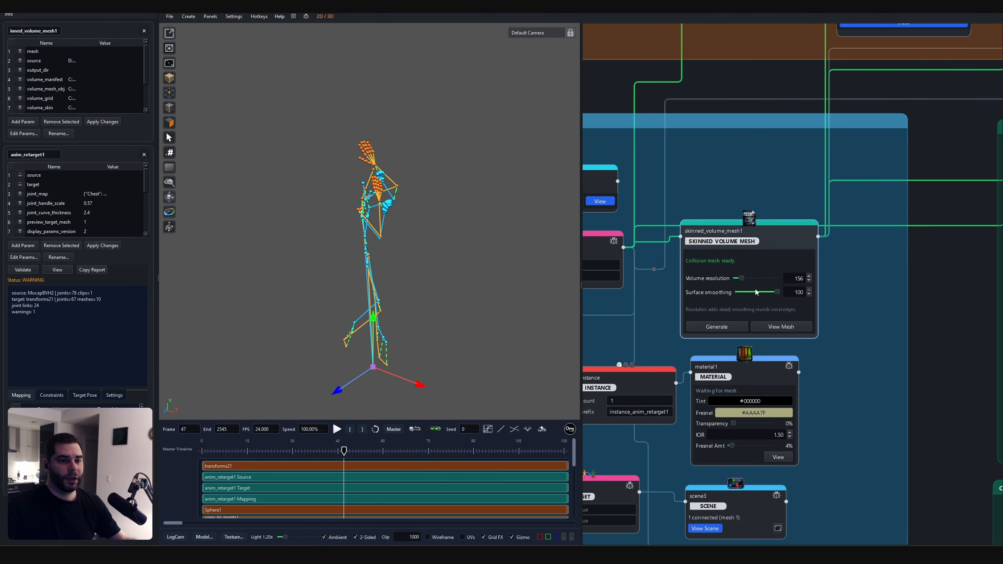
Show the mesh of skinned_volume_mesh1 in the viewport and inspect it with the wireframe turned on and off.
{"action": "left_click_drag", "start_coordinate": [774, 235], "coordinate": [785, 261]}
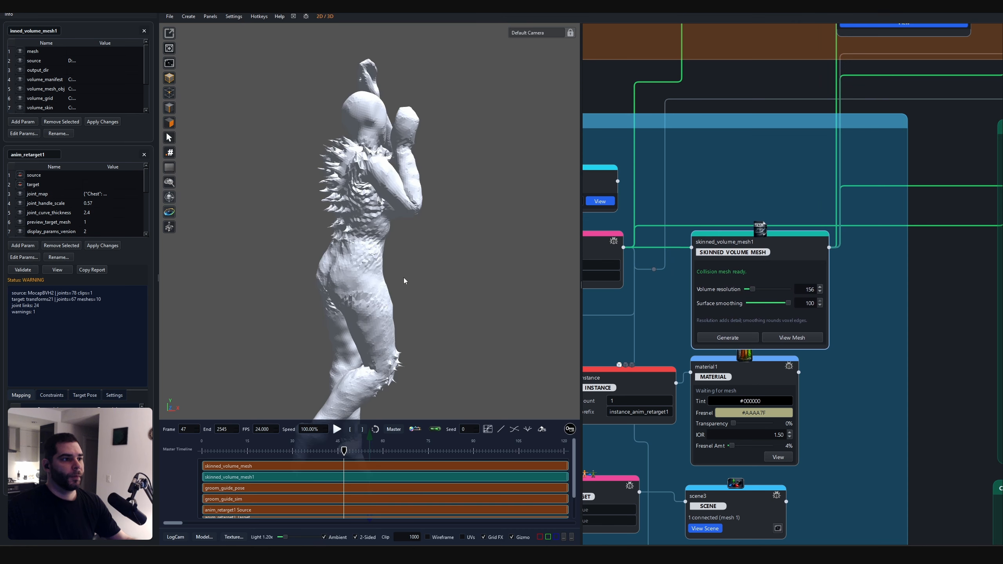
{"action": "middle_click_drag", "start_coordinate": [403, 282], "coordinate": [481, 520]}
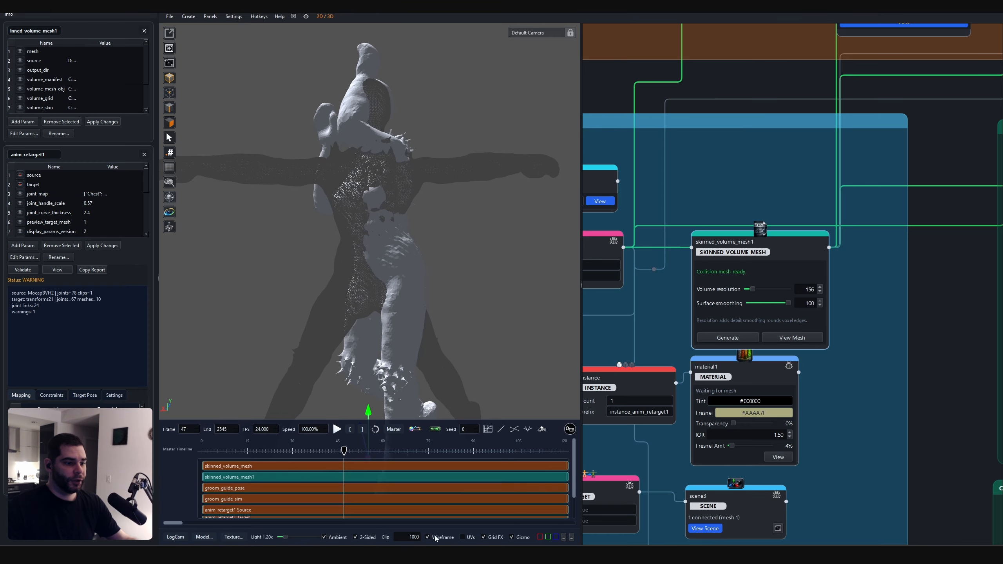
{"action": "middle_click_drag", "start_coordinate": [424, 538], "coordinate": [427, 247]}
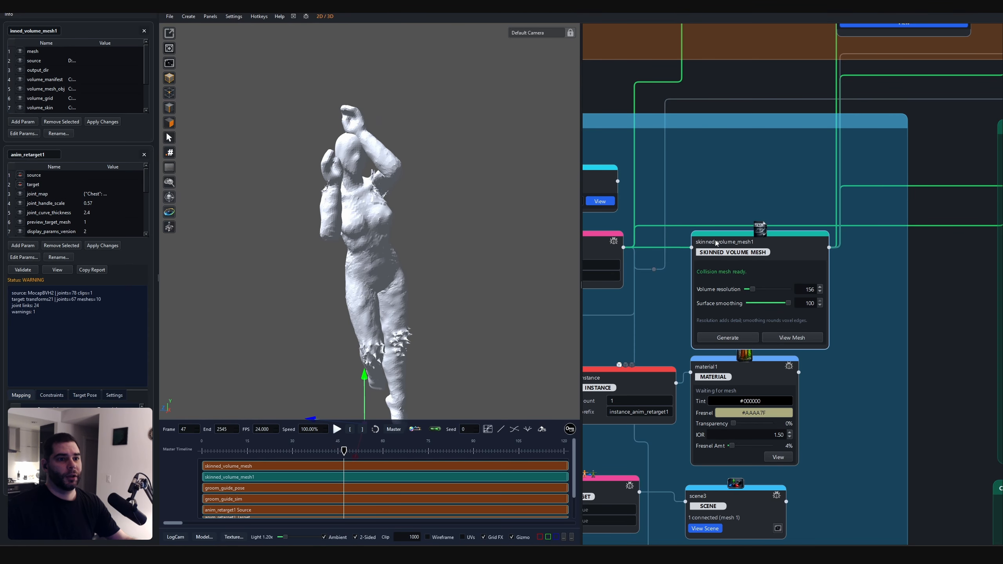
Look over the existing node types available for creation, and close the list without adding a node.
{"action": "left_click_drag", "start_coordinate": [795, 240], "coordinate": [836, 251]}
{"action": "key", "text": "Tab"}
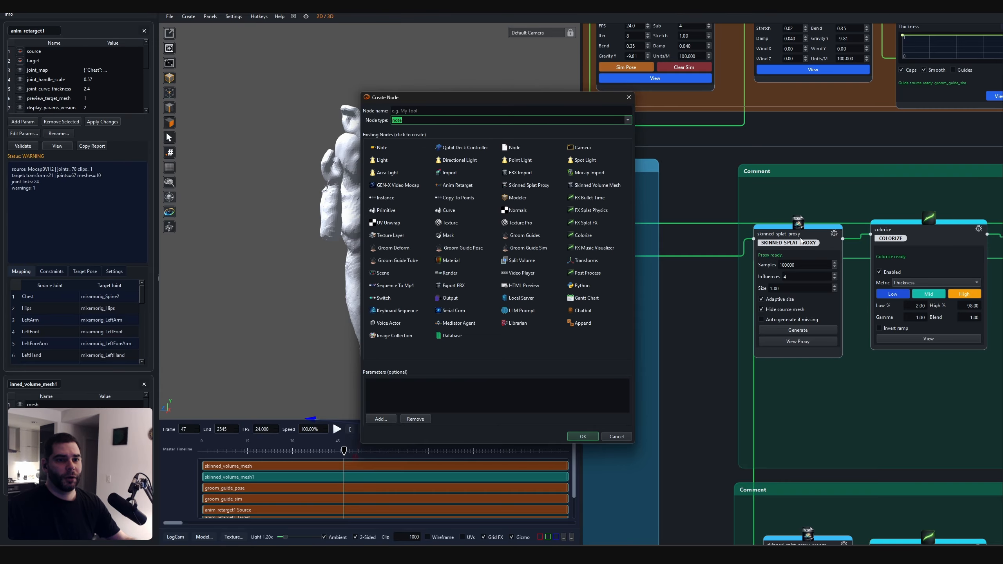
{"action": "left_click", "coordinate": [628, 97]}
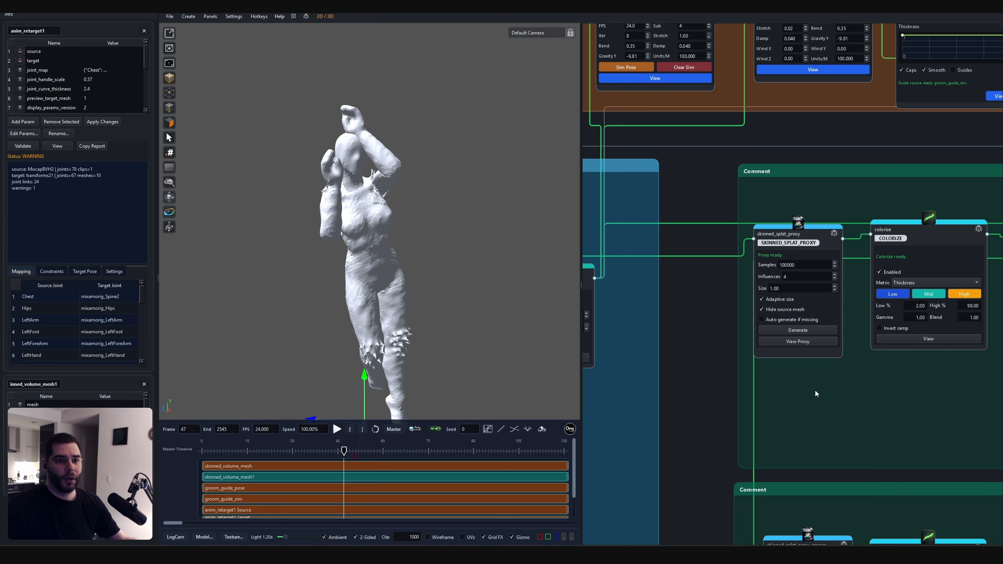
Show the proxy of the skinned_splat_proxy node in the viewport and inspect the colored splats from several angles.
{"action": "scroll", "coordinate": [815, 390], "scroll_direction": "up", "scroll_amount": 1}
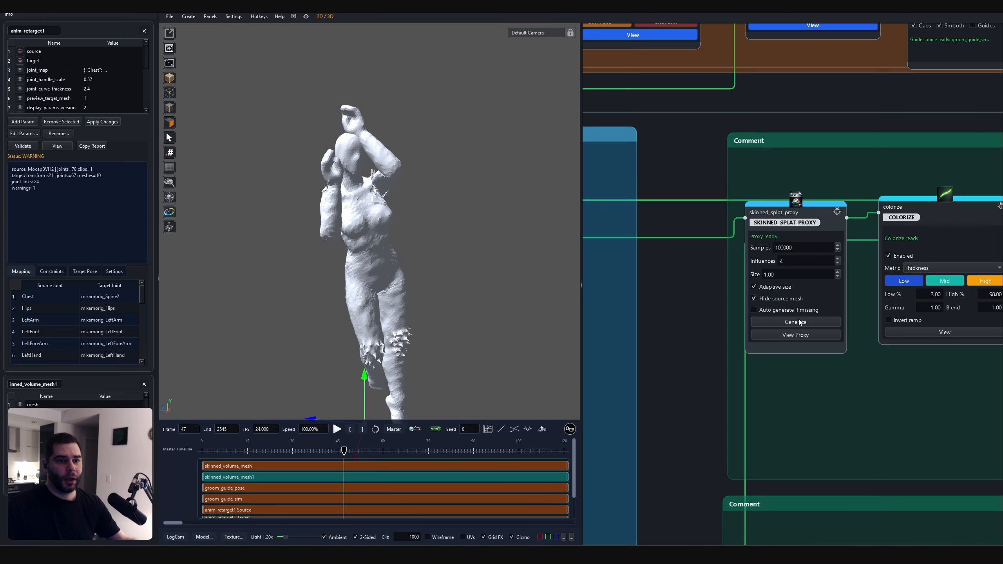
{"action": "left_click", "coordinate": [783, 247]}
{"action": "left_click", "coordinate": [786, 335]}
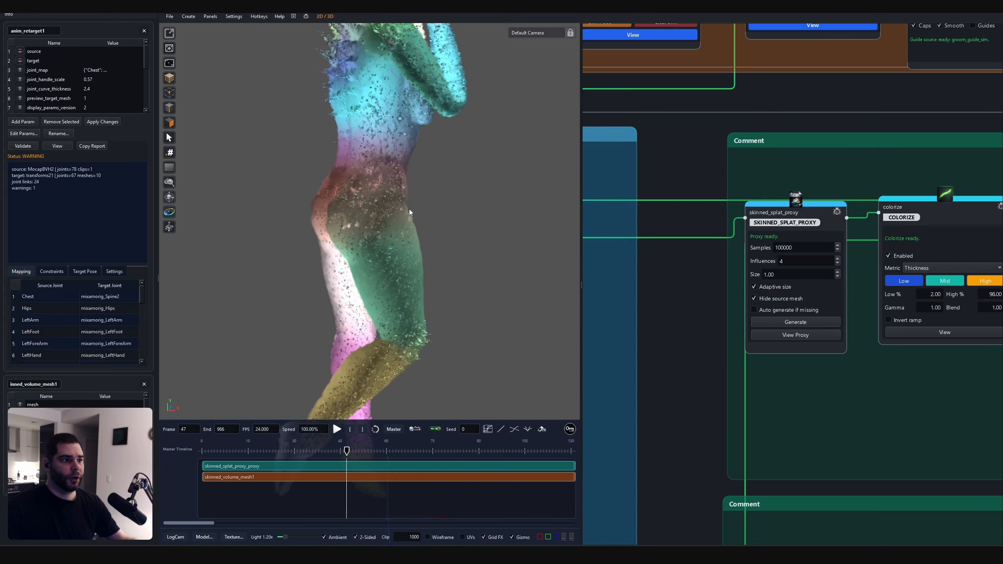
{"action": "middle_click_drag", "start_coordinate": [409, 214], "coordinate": [349, 285]}
{"action": "scroll", "coordinate": [380, 217], "scroll_direction": "down", "scroll_amount": 2}
{"action": "scroll", "coordinate": [421, 291], "scroll_direction": "up", "scroll_amount": 2}
{"action": "scroll", "coordinate": [349, 393], "scroll_direction": "down", "scroll_amount": 3}
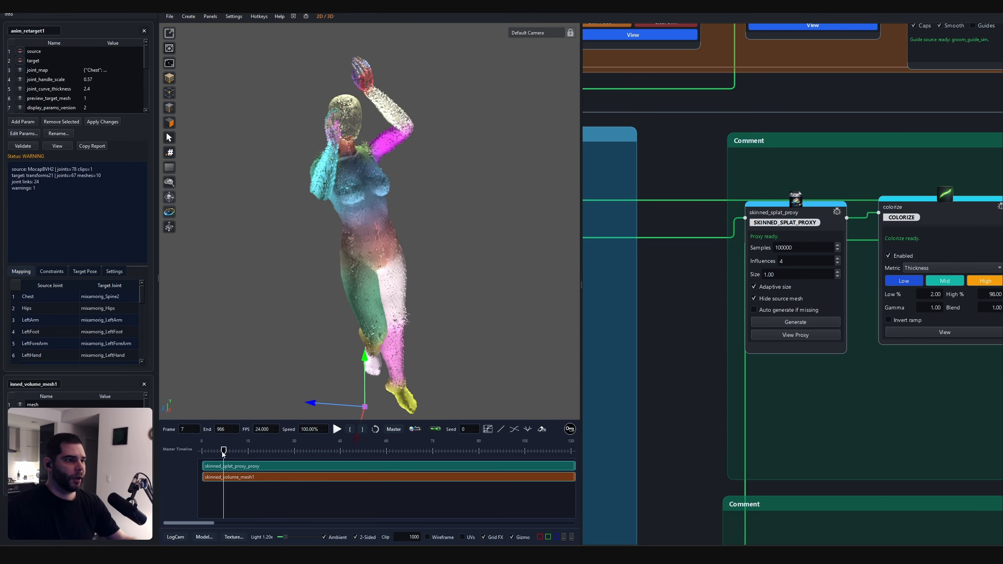
Play the splat proxy animation from frame 7, stop it at frame 102, and inspect the posed character up close.
{"action": "left_click", "coordinate": [337, 429]}
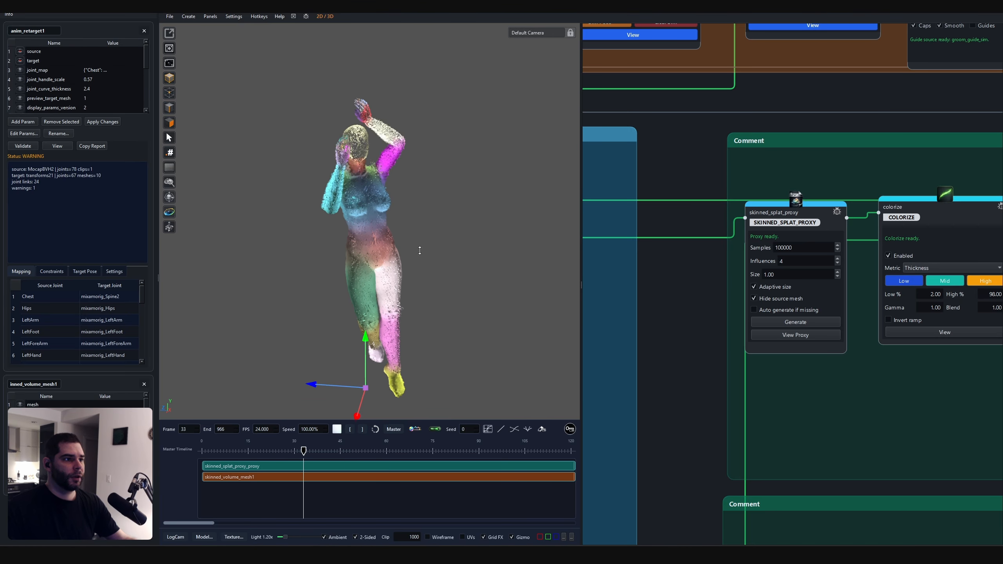
{"action": "middle_click_drag", "start_coordinate": [389, 253], "coordinate": [334, 256]}
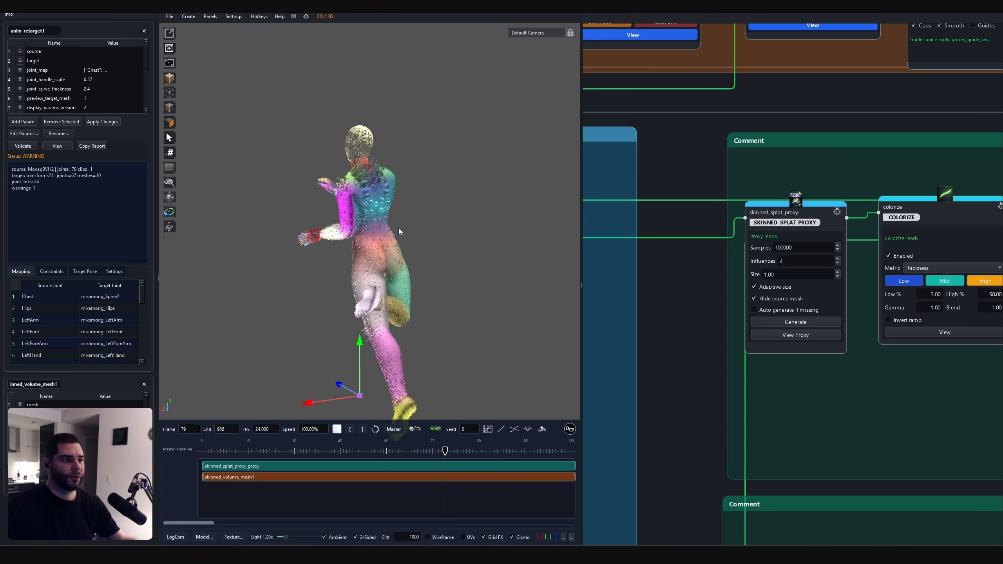
{"action": "left_click", "coordinate": [337, 428]}
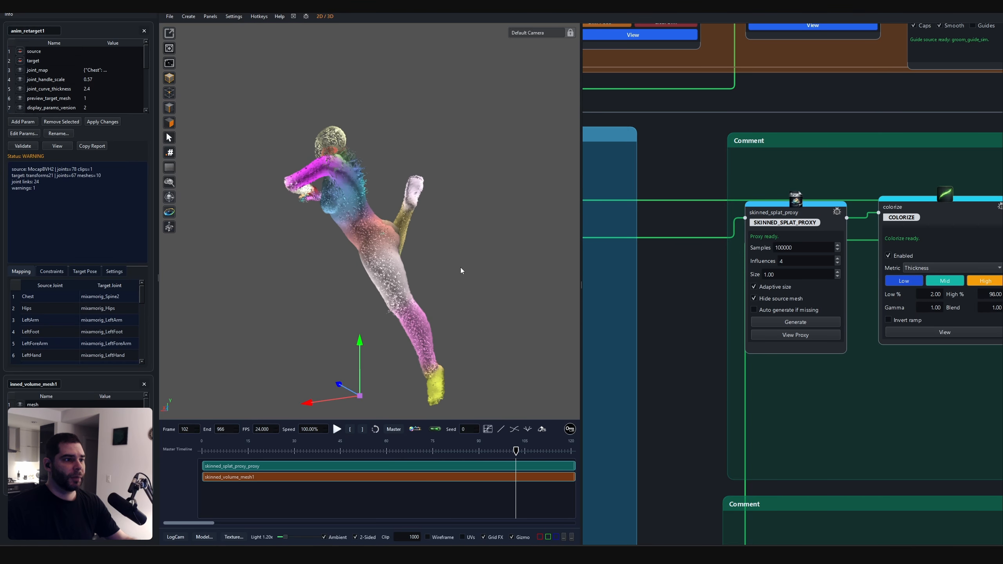
{"action": "middle_click_drag", "start_coordinate": [314, 263], "coordinate": [409, 218]}
{"action": "scroll", "coordinate": [447, 232], "scroll_direction": "up", "scroll_amount": 5}
{"action": "scroll", "coordinate": [427, 227], "scroll_direction": "down", "scroll_amount": 4}
Select the colorize node and show its thickness-based splat coloring in the viewport.
{"action": "middle_click_drag", "start_coordinate": [856, 421], "coordinate": [830, 425]}
{"action": "scroll", "coordinate": [831, 425], "scroll_direction": "down", "scroll_amount": 4}
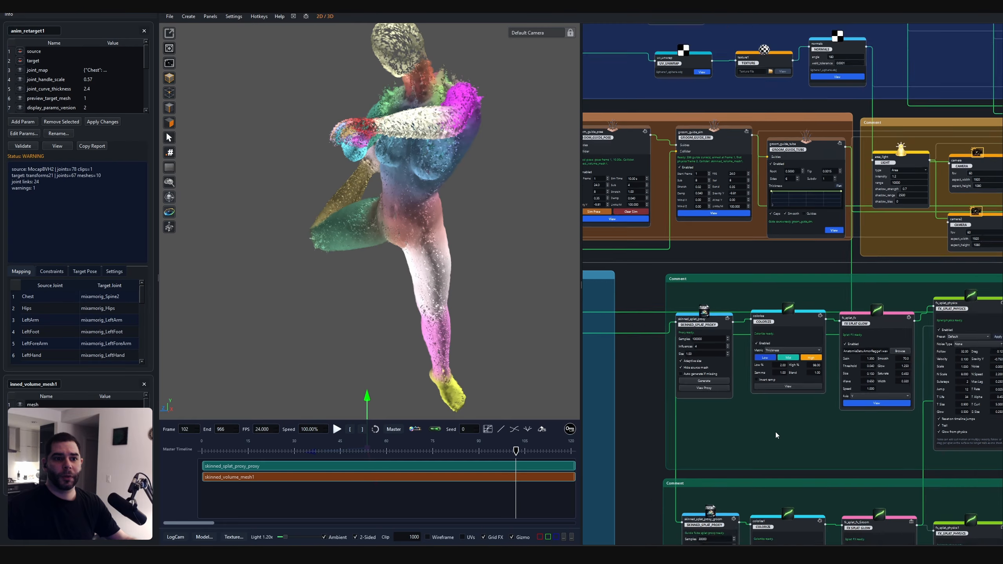
{"action": "scroll", "coordinate": [776, 431], "scroll_direction": "up", "scroll_amount": 3}
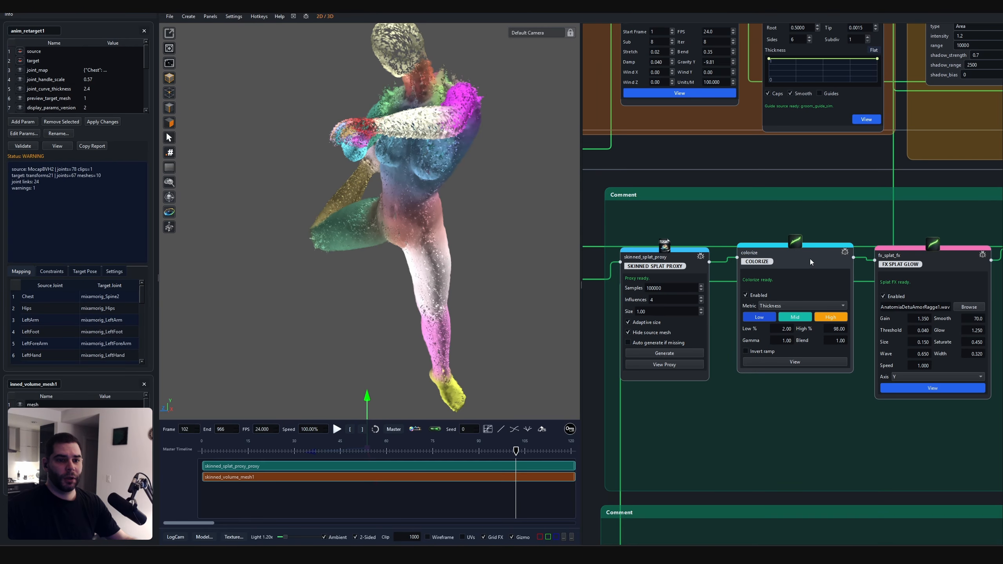
{"action": "left_click", "coordinate": [810, 260]}
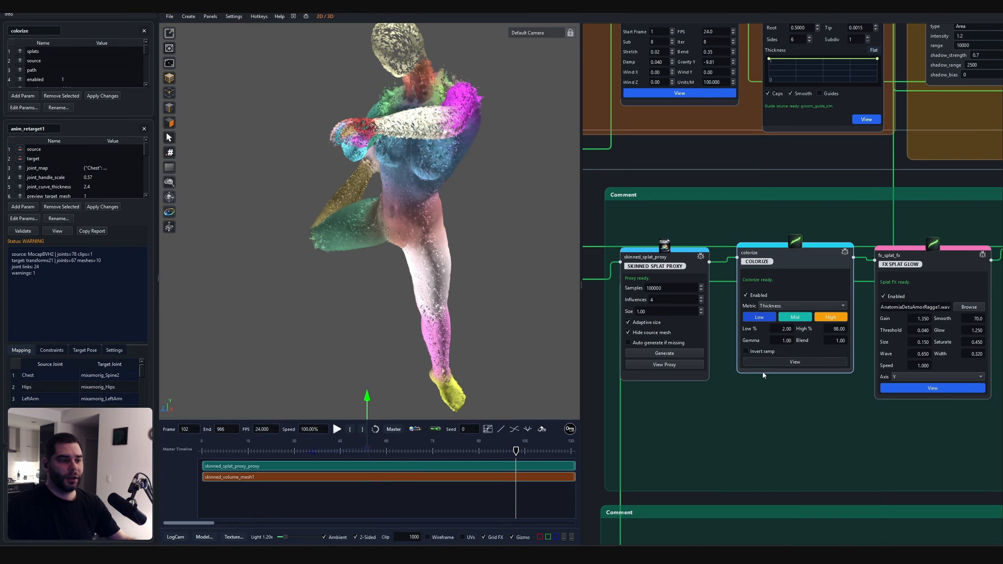
{"action": "left_click", "coordinate": [829, 362]}
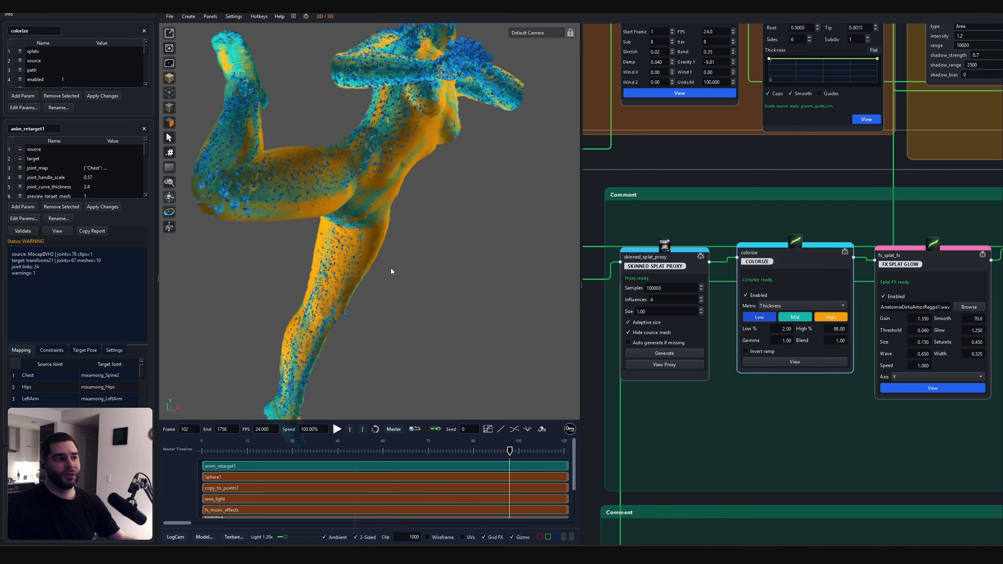
Review the colorize node's Metric options, keeping Thickness, and move the timeline back to frame 2.
{"action": "left_click", "coordinate": [223, 450]}
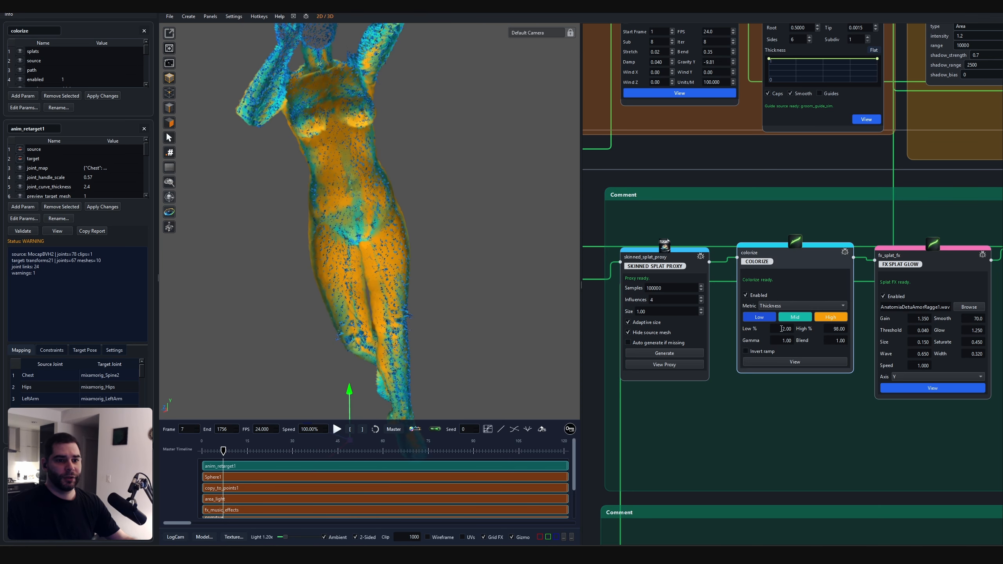
{"action": "left_click", "coordinate": [779, 308]}
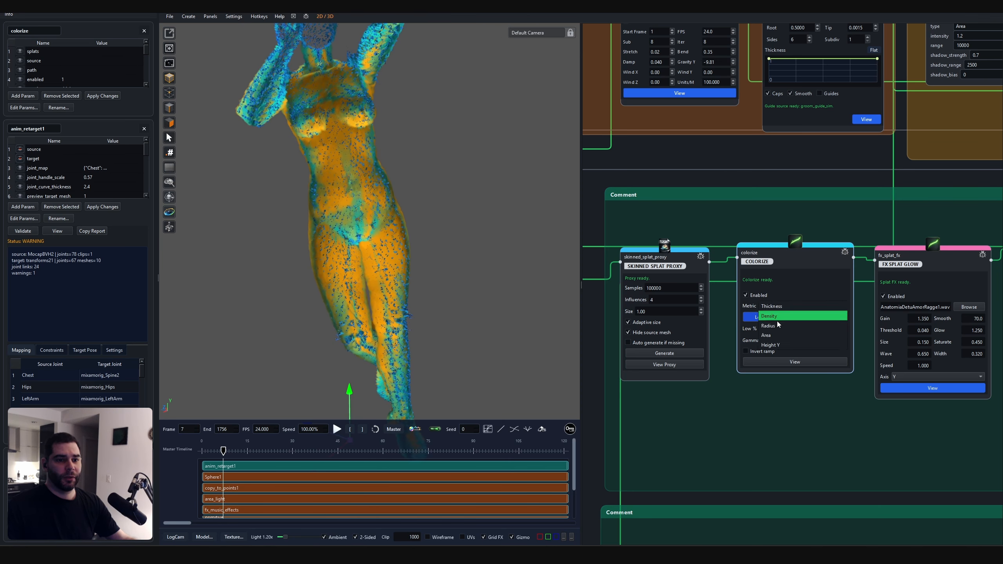
{"action": "left_click", "coordinate": [787, 394]}
{"action": "left_click_drag", "start_coordinate": [223, 451], "coordinate": [207, 451]}
{"action": "scroll", "coordinate": [410, 255], "scroll_direction": "down", "scroll_amount": 2}
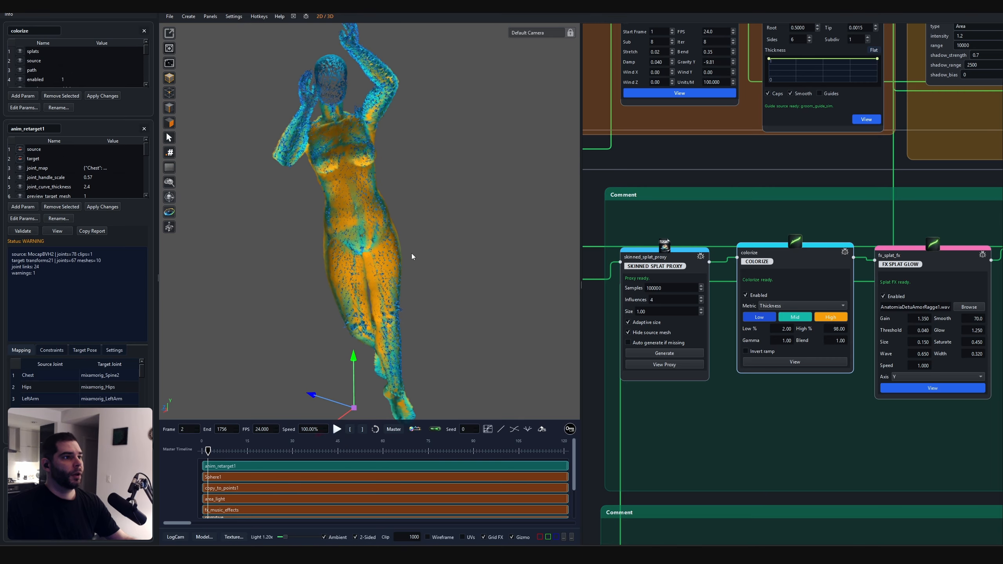
Select the fx_splat_fx glow node and check the full path of its audio file.
{"action": "scroll", "coordinate": [872, 455], "scroll_direction": "down", "scroll_amount": 3}
{"action": "middle_click_drag", "start_coordinate": [872, 455], "coordinate": [758, 471]}
{"action": "scroll", "coordinate": [756, 469], "scroll_direction": "up", "scroll_amount": 5}
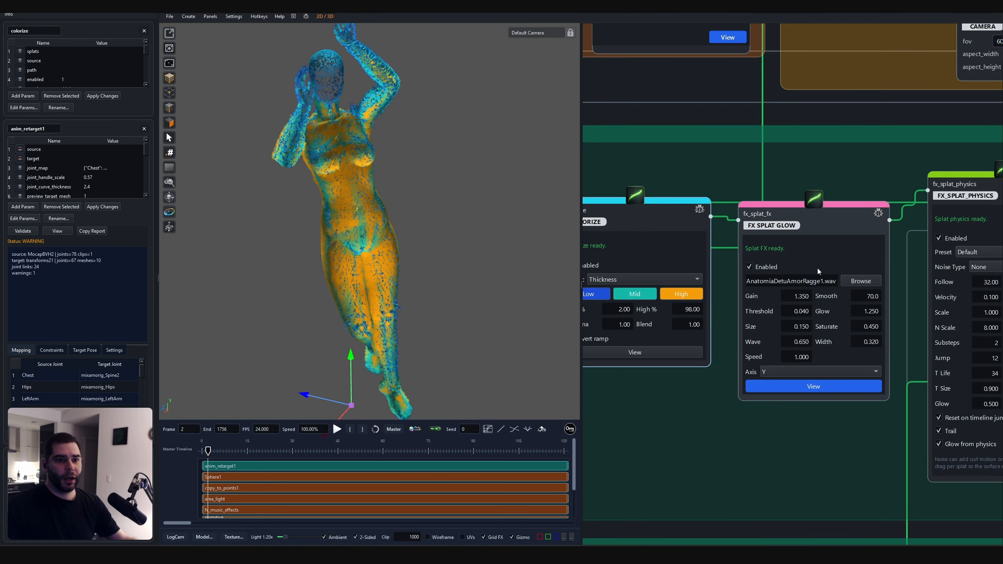
{"action": "left_click", "coordinate": [805, 280]}
{"action": "left_click_drag", "start_coordinate": [820, 281], "coordinate": [734, 283]}
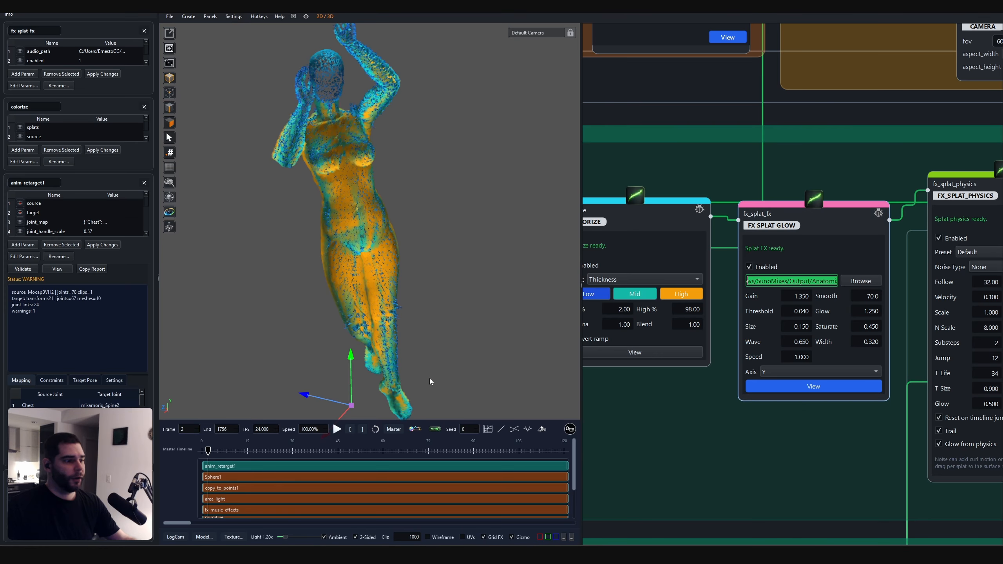
{"action": "left_click", "coordinate": [777, 212]}
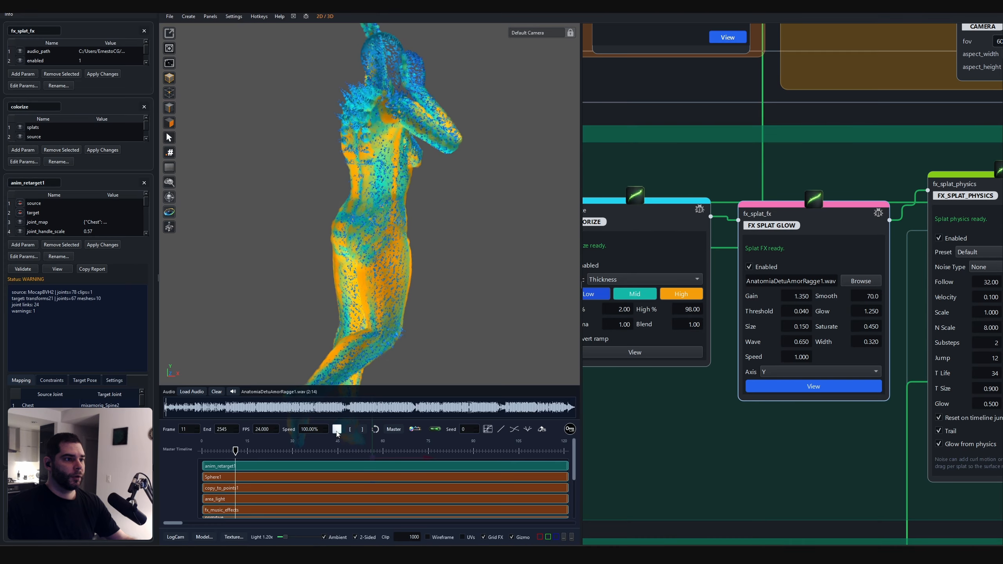
Play the splat glow animation with its audio track and stop it at frame 64.
{"action": "left_click_drag", "start_coordinate": [325, 243], "coordinate": [356, 253]}
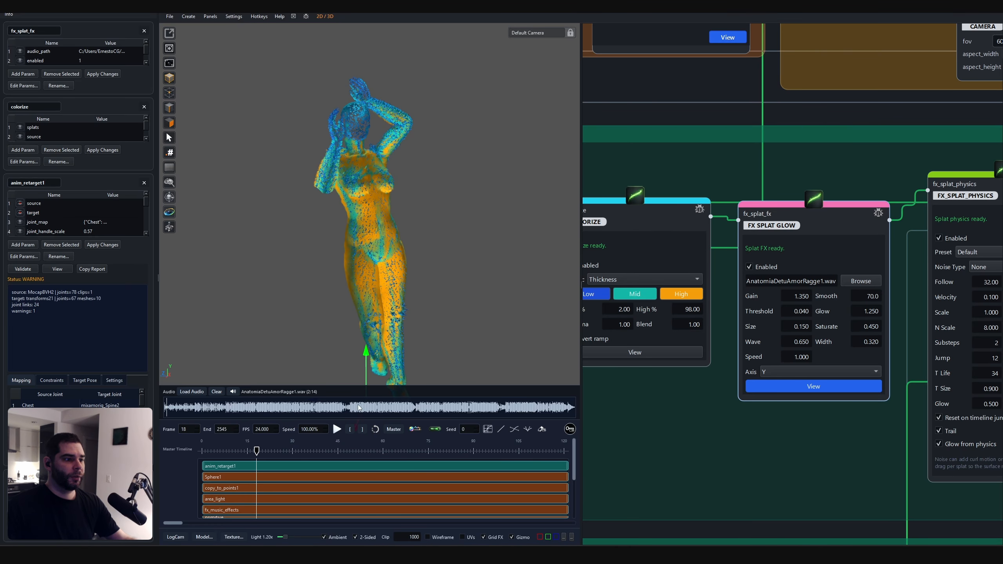
{"action": "left_click", "coordinate": [337, 429]}
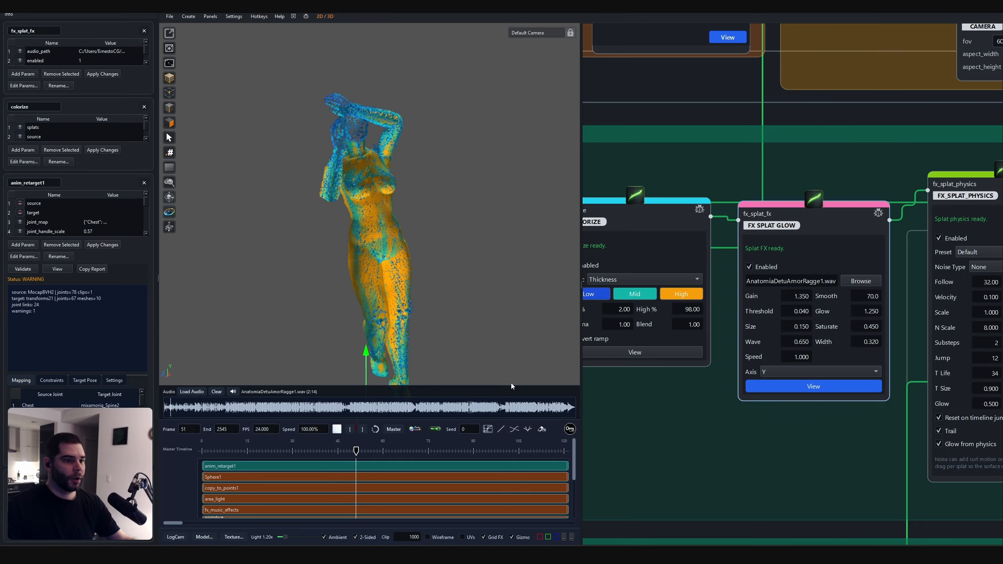
{"action": "key", "text": "space"}
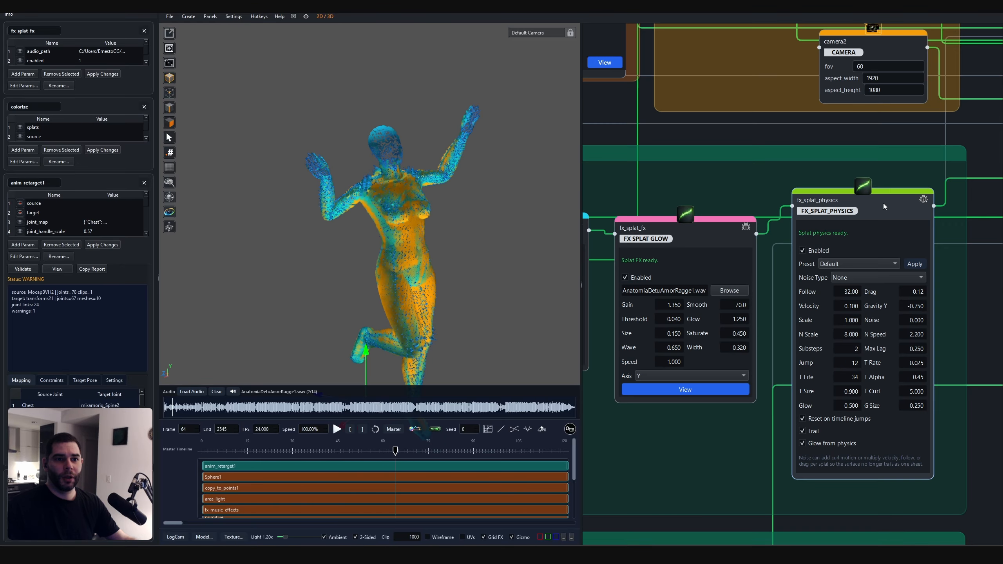
Select the fx_splat_physics node and examine its preset, noise, motion and trail parameters.
{"action": "left_click", "coordinate": [884, 206]}
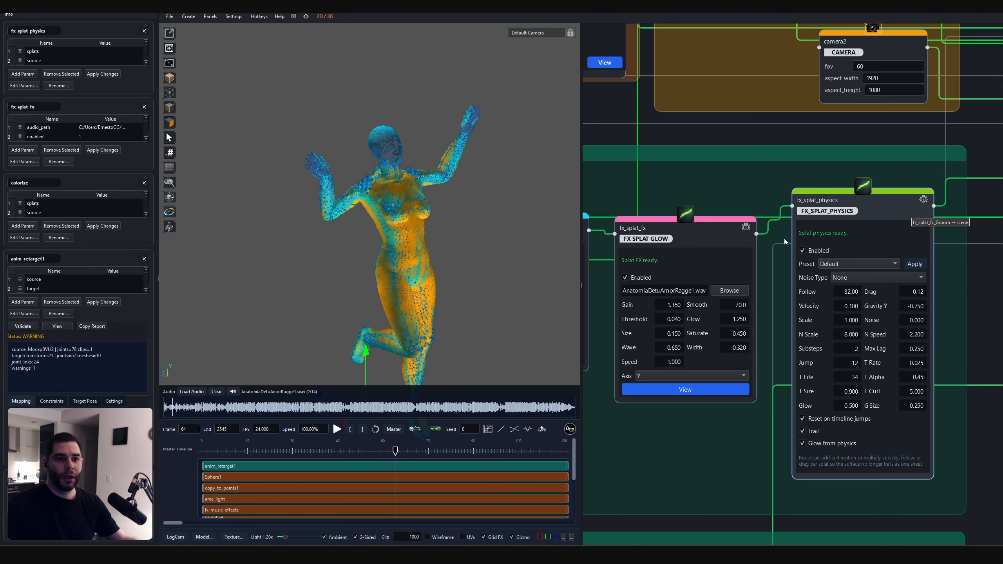
{"action": "scroll", "coordinate": [948, 282], "scroll_direction": "up", "scroll_amount": 5}
{"action": "middle_click_drag", "start_coordinate": [952, 284], "coordinate": [864, 283]}
{"action": "scroll", "coordinate": [863, 282], "scroll_direction": "down", "scroll_amount": 3}
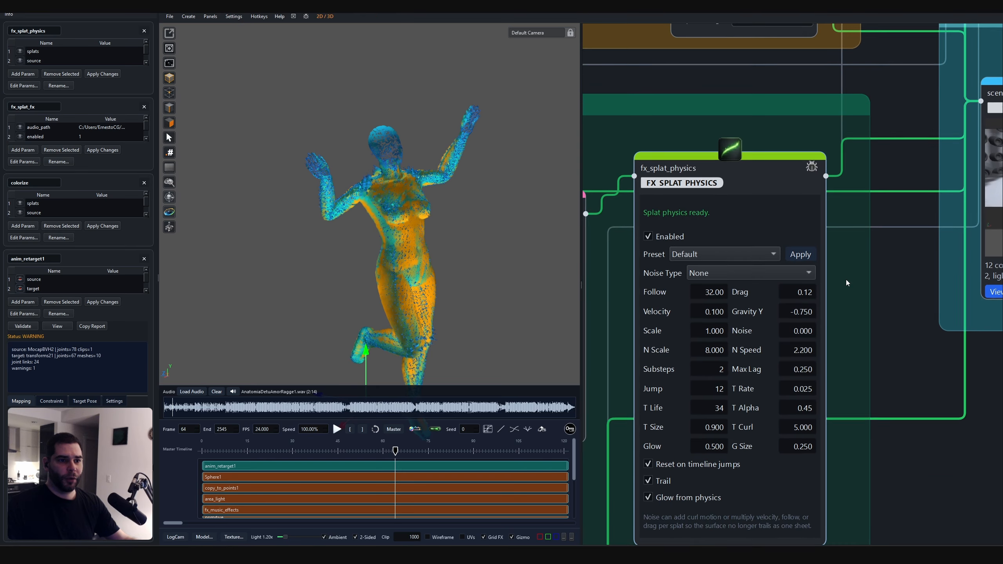
{"action": "scroll", "coordinate": [854, 281], "scroll_direction": "down", "scroll_amount": 2}
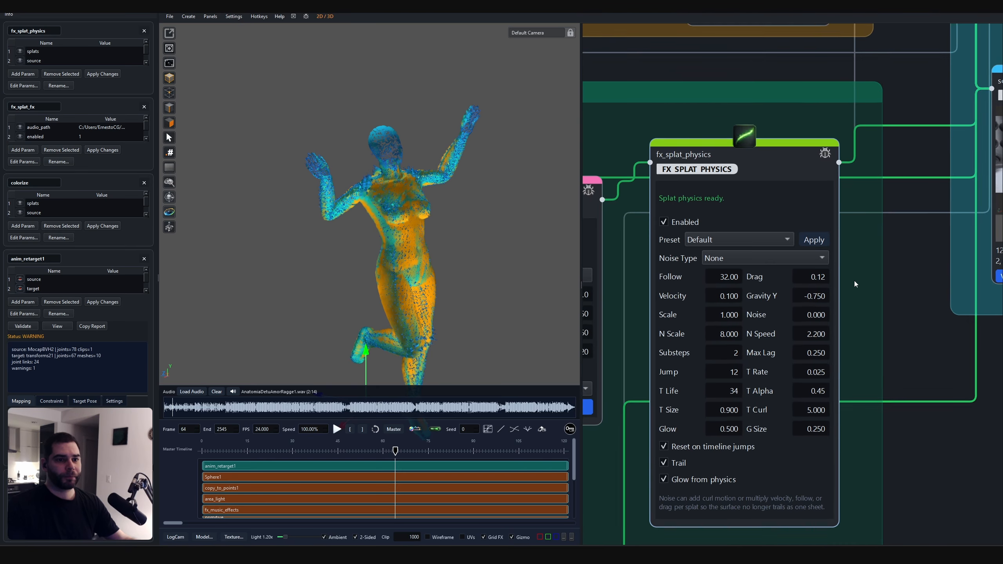
{"action": "scroll", "coordinate": [864, 267], "scroll_direction": "up", "scroll_amount": 2}
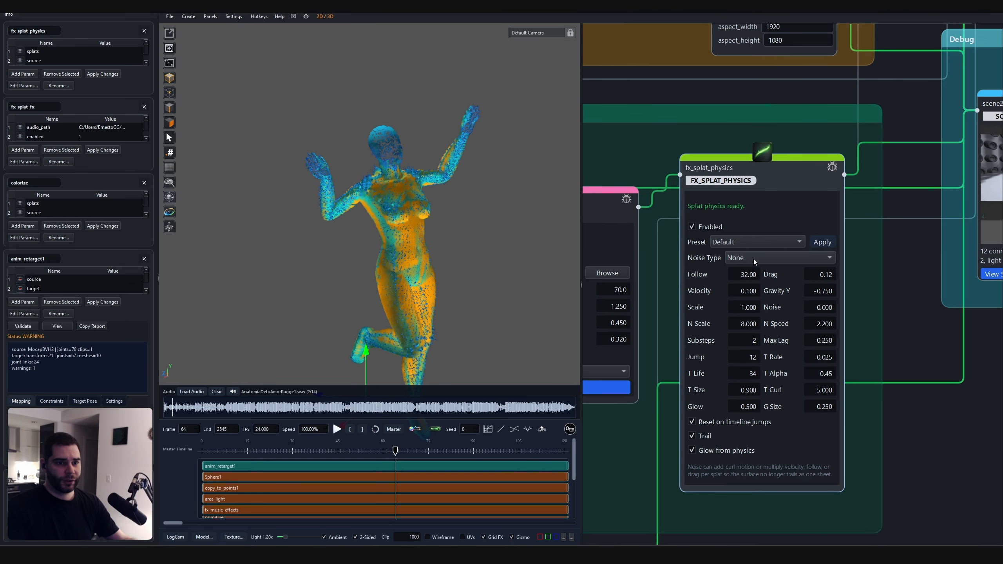
Move the fx_splat_physics node lower in the graph and close the parameter sections of all other nodes.
{"action": "left_click_drag", "start_coordinate": [767, 178], "coordinate": [775, 216]}
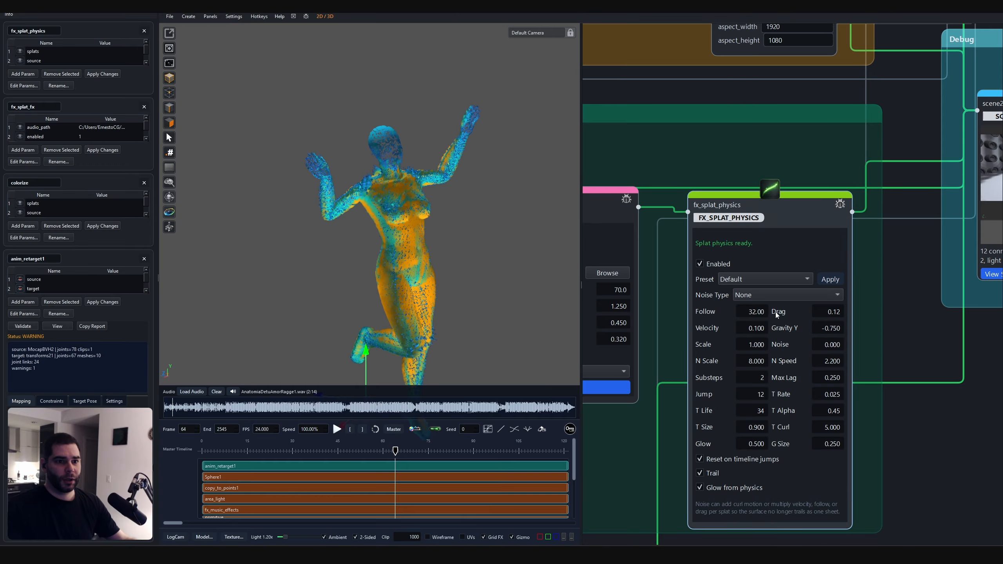
{"action": "middle_click_drag", "start_coordinate": [774, 311], "coordinate": [755, 306]}
{"action": "left_click", "coordinate": [144, 183]}
{"action": "left_click", "coordinate": [145, 183]}
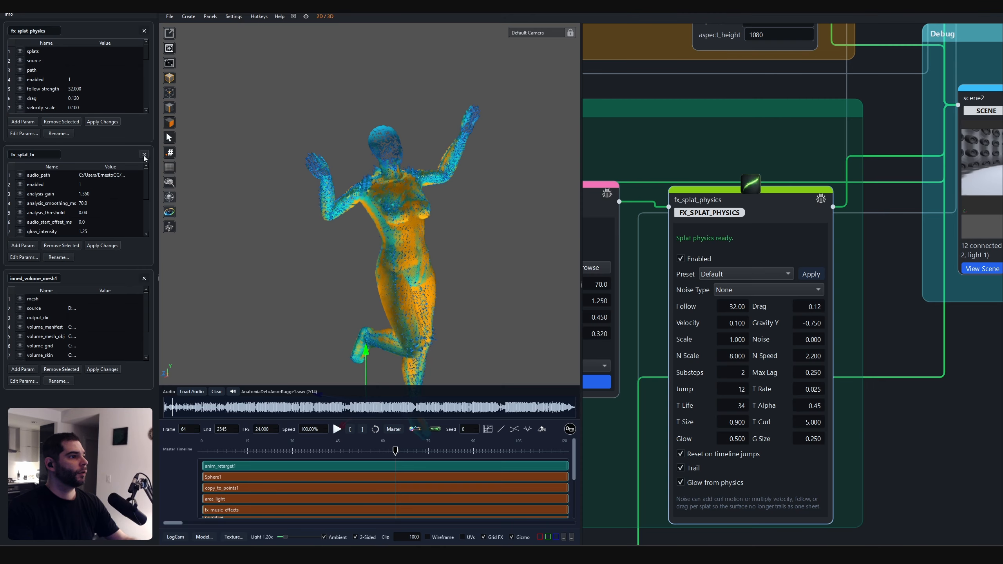
{"action": "left_click", "coordinate": [144, 154]}
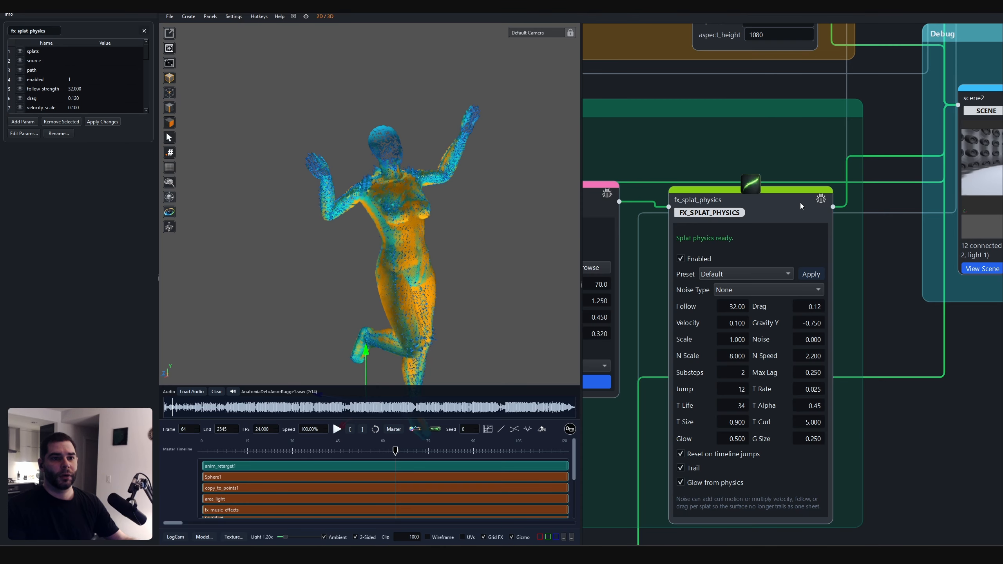
{"action": "left_click_drag", "start_coordinate": [800, 202], "coordinate": [809, 266]}
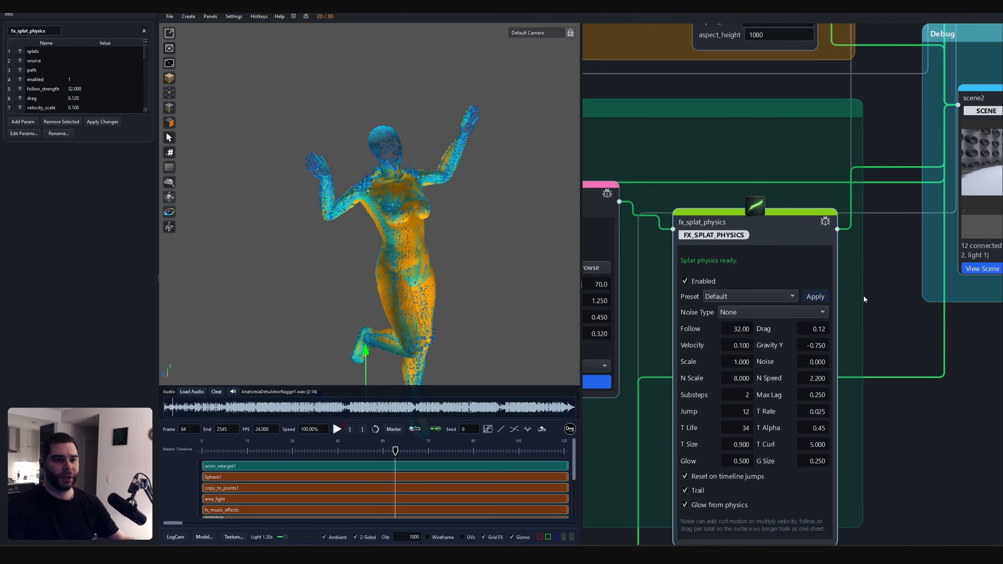
Review the Preset options of the fx_splat_physics node, keeping Default.
{"action": "scroll", "coordinate": [864, 296], "scroll_direction": "down", "scroll_amount": 2}
{"action": "left_click", "coordinate": [706, 256]}
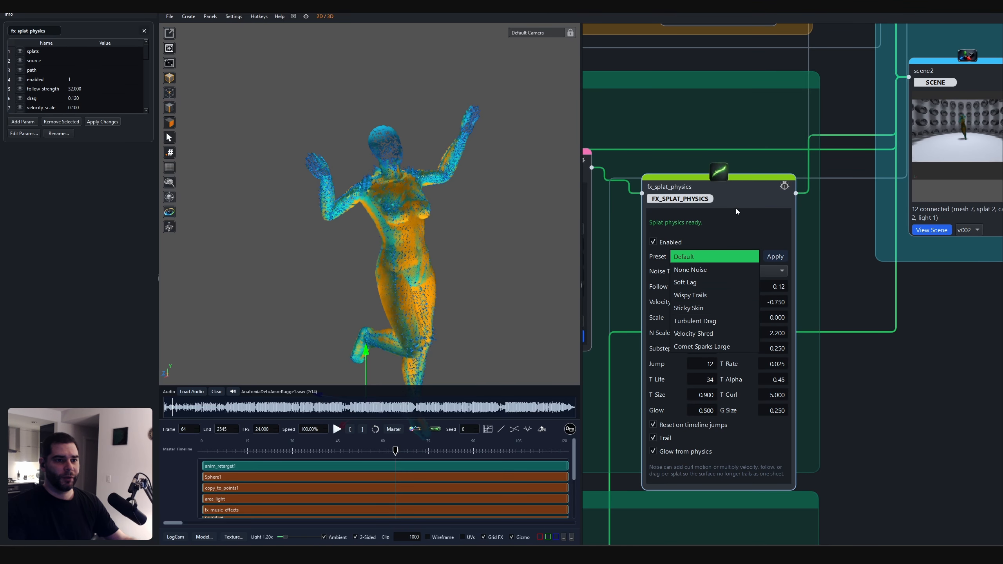
{"action": "left_click", "coordinate": [694, 256]}
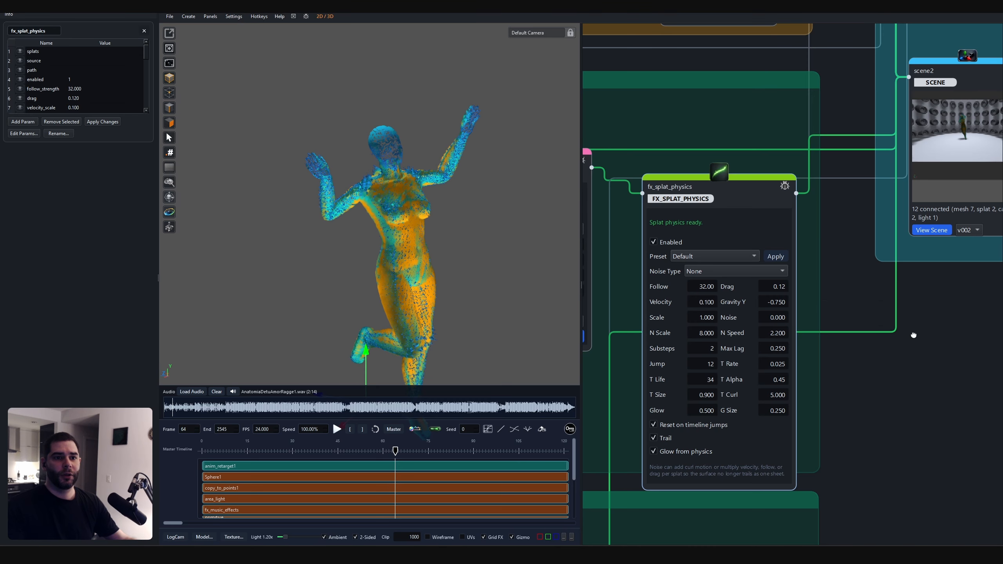
Create a scene node beside the fx_splat_physics node and connect the physics output to it.
{"action": "middle_click_drag", "start_coordinate": [914, 336], "coordinate": [832, 281]}
{"action": "left_click", "coordinate": [846, 374]}
{"action": "key", "text": "Tab"}
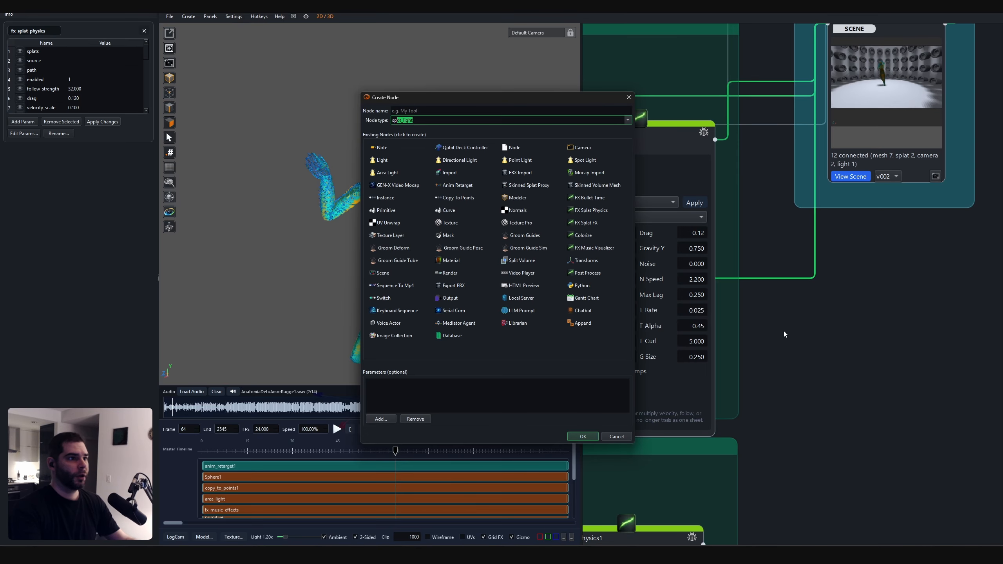
{"action": "type", "text": "scene"}
{"action": "key", "text": "Return"}
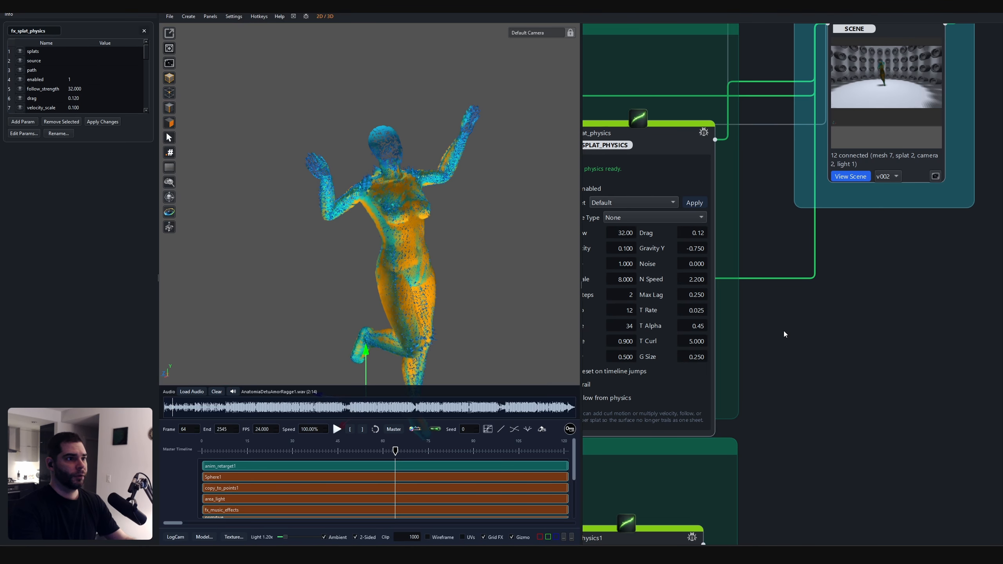
{"action": "left_click_drag", "start_coordinate": [710, 139], "coordinate": [793, 361]}
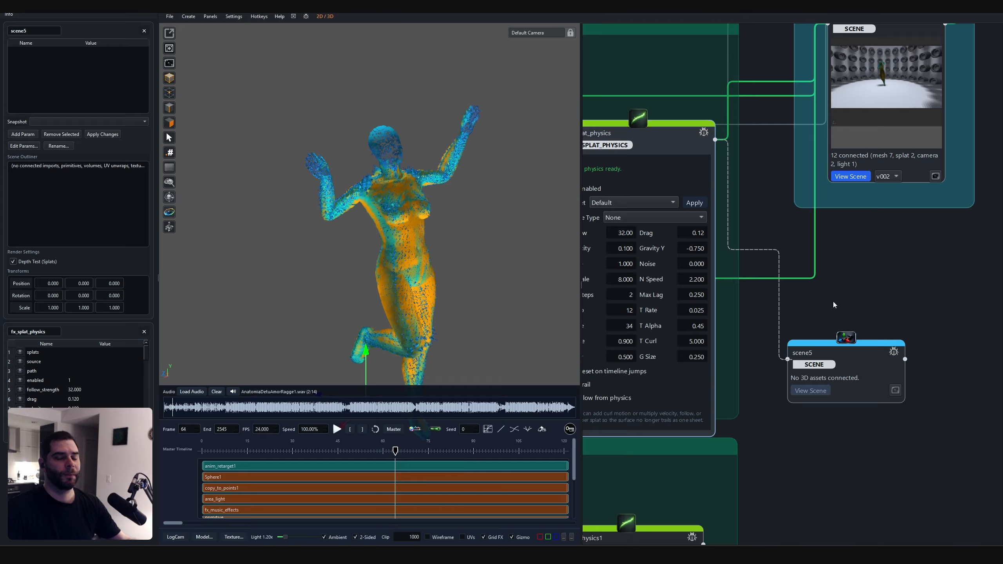
{"action": "left_click", "coordinate": [846, 362]}
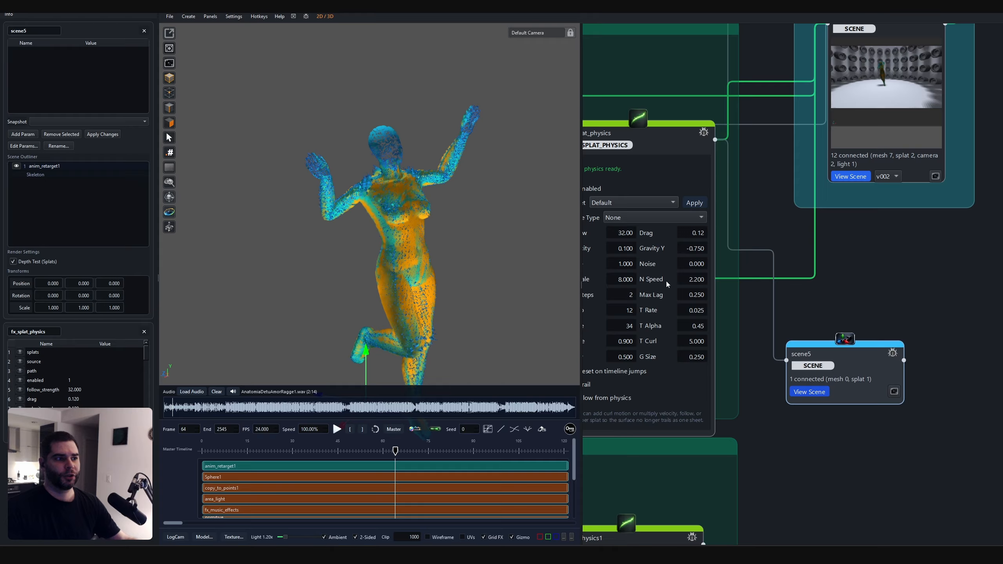
Play the new scene's splat physics, stop at frame 81, and inspect the trailing particles up close.
{"action": "middle_click_drag", "start_coordinate": [453, 267], "coordinate": [440, 248]}
{"action": "mouse_move", "coordinate": [312, 452]}
{"action": "left_mouse_down"}
{"action": "mouse_move", "coordinate": [260, 450]}
{"action": "mouse_move", "coordinate": [329, 442]}
{"action": "left_mouse_up"}
{"action": "left_click", "coordinate": [337, 429]}
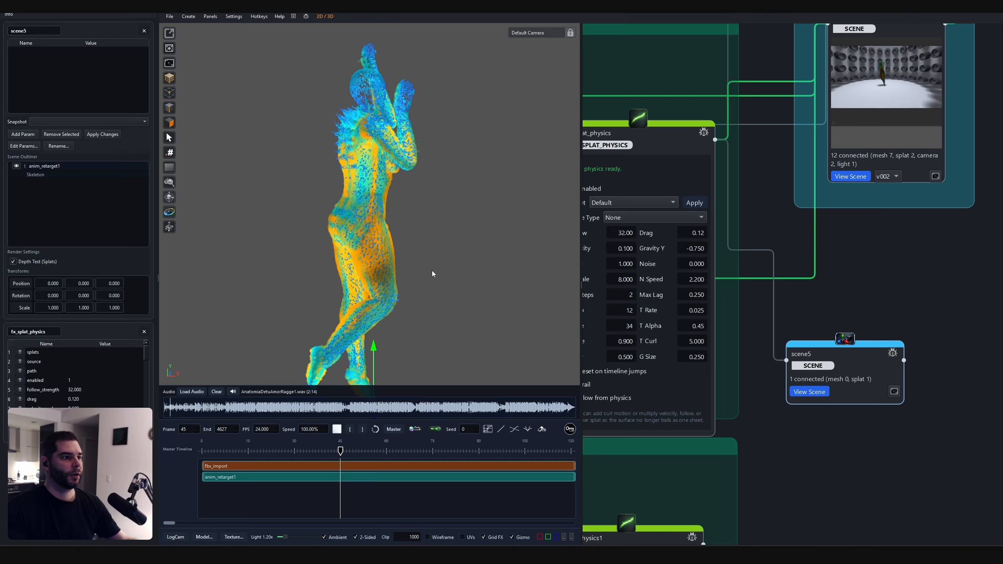
{"action": "middle_click_drag", "start_coordinate": [332, 264], "coordinate": [237, 264]}
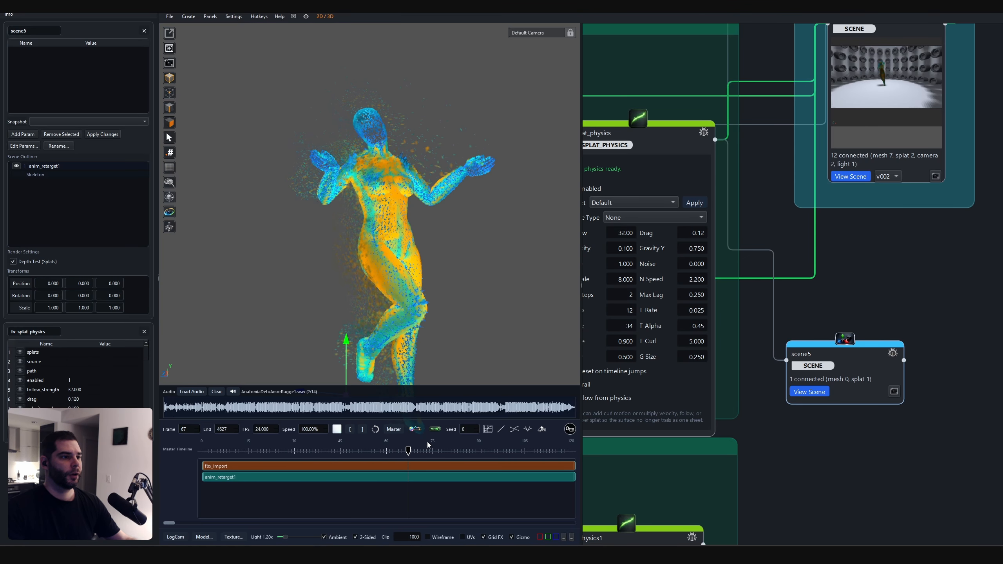
{"action": "right_click_drag", "start_coordinate": [463, 285], "coordinate": [449, 286]}
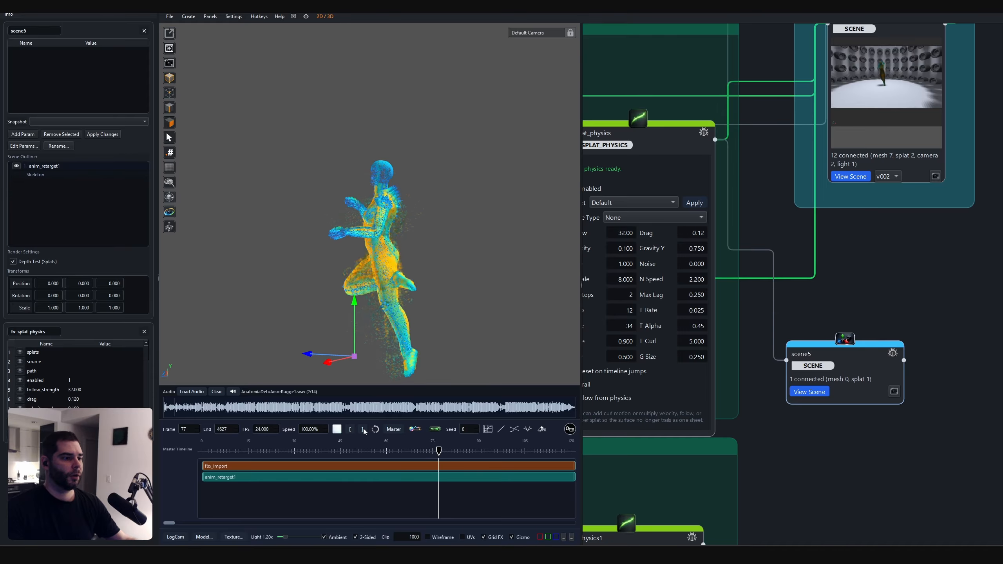
{"action": "key", "text": "space"}
{"action": "scroll", "coordinate": [382, 255], "scroll_direction": "up", "scroll_amount": 6}
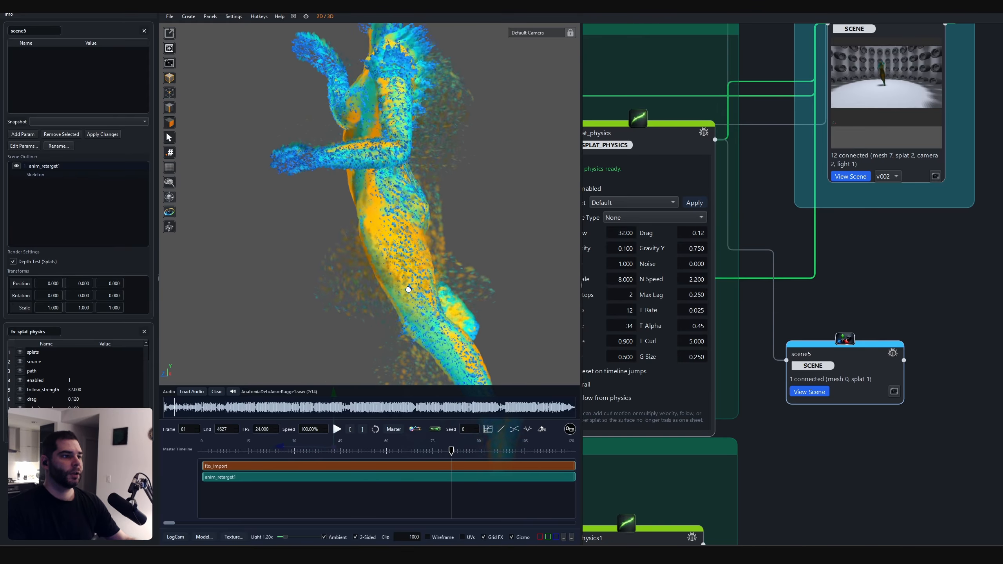
{"action": "middle_click_drag", "start_coordinate": [382, 255], "coordinate": [467, 137]}
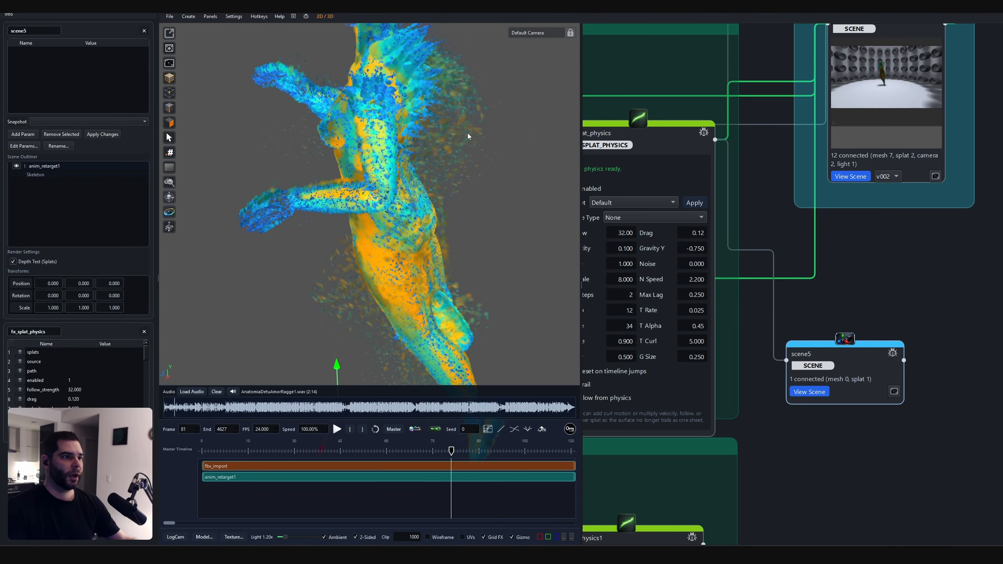
Resume the Default preset's physics playback from frame 81 and stop it at frame 105.
{"action": "middle_click_drag", "start_coordinate": [589, 381], "coordinate": [690, 357]}
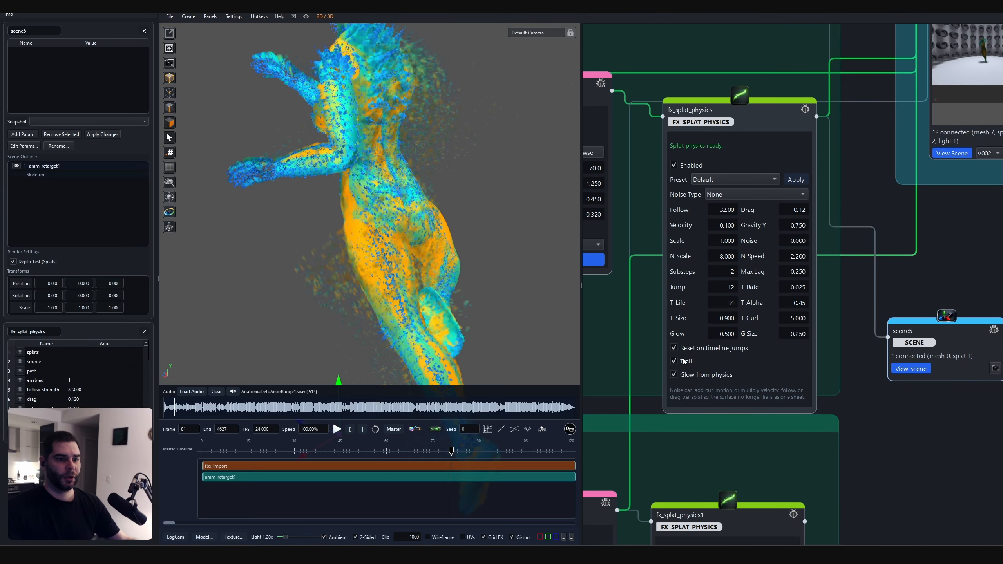
{"action": "scroll", "coordinate": [414, 263], "scroll_direction": "down", "scroll_amount": 6}
{"action": "scroll", "coordinate": [414, 264], "scroll_direction": "up", "scroll_amount": 4}
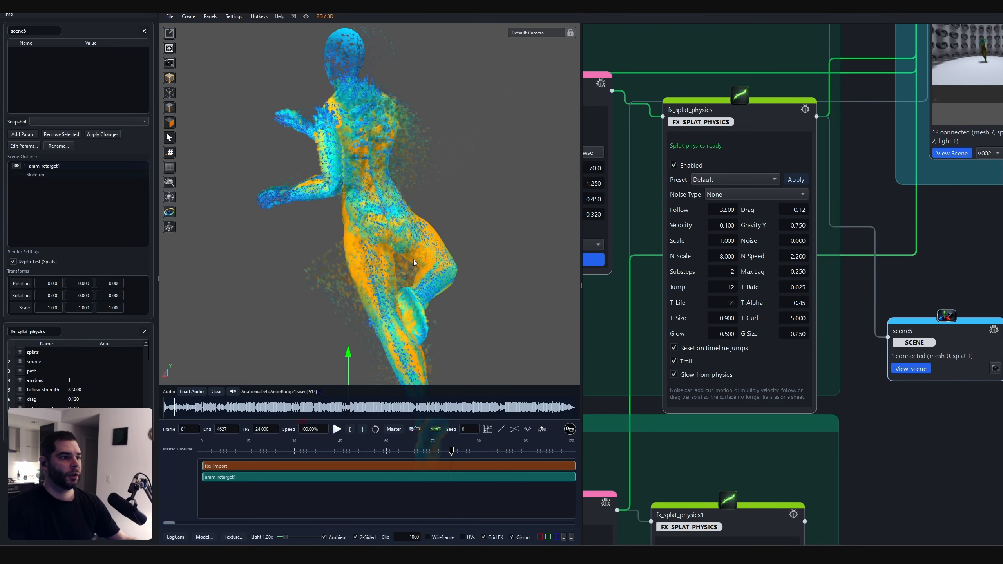
{"action": "left_click", "coordinate": [337, 429]}
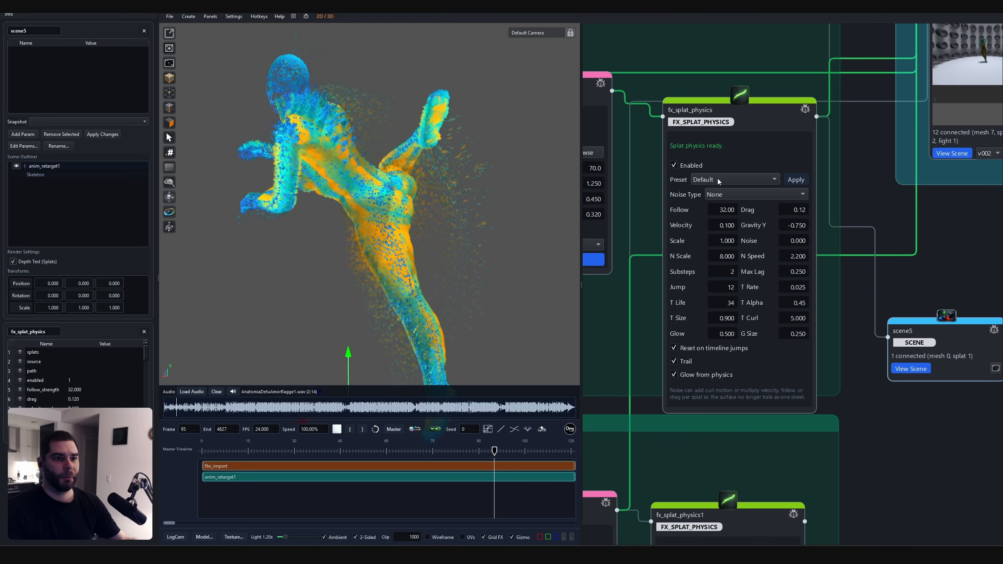
{"action": "key", "text": "space"}
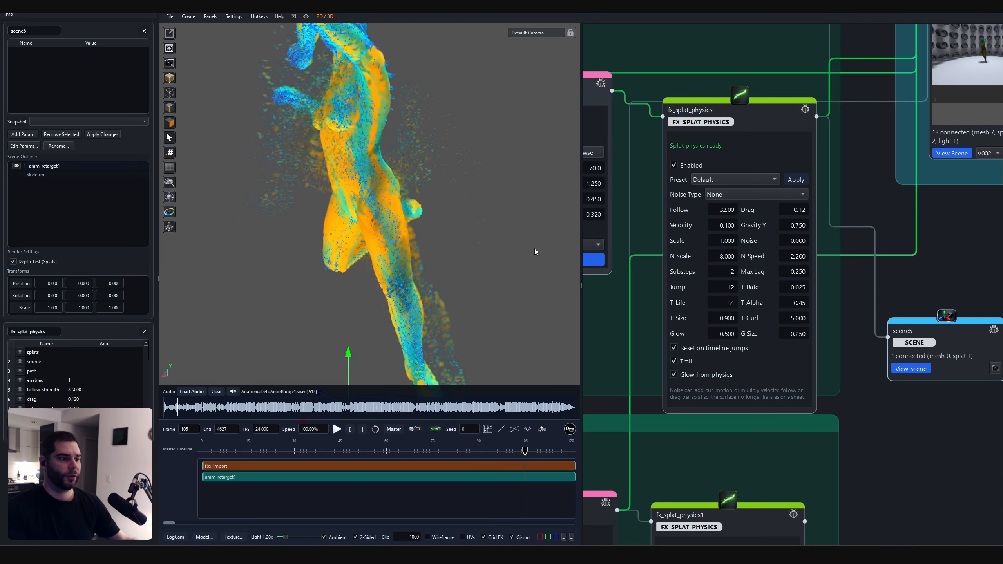
Apply the Wispy Trails preset to the fx_splat_physics node and review its Noise Type options.
{"action": "left_click", "coordinate": [720, 183]}
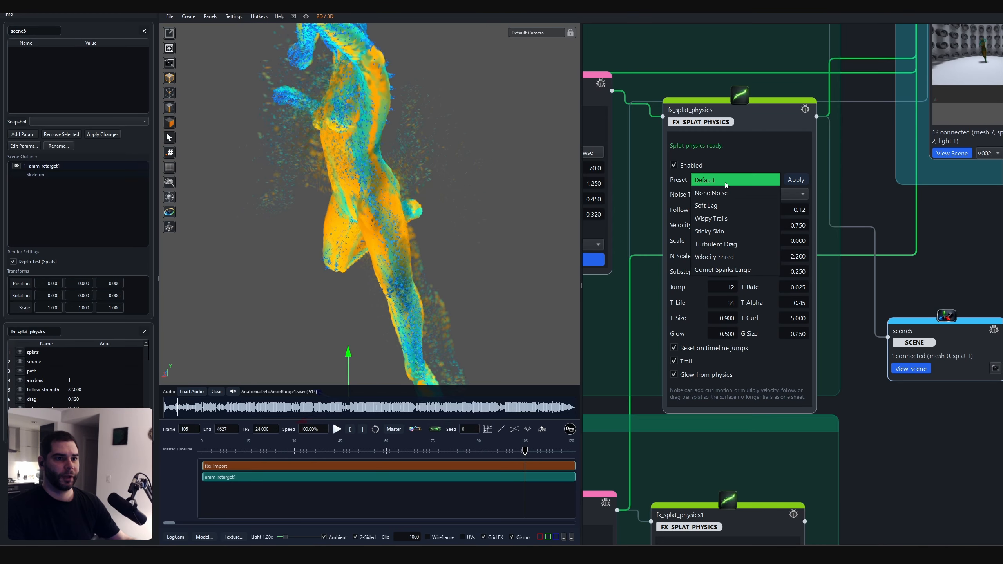
{"action": "left_click", "coordinate": [715, 220]}
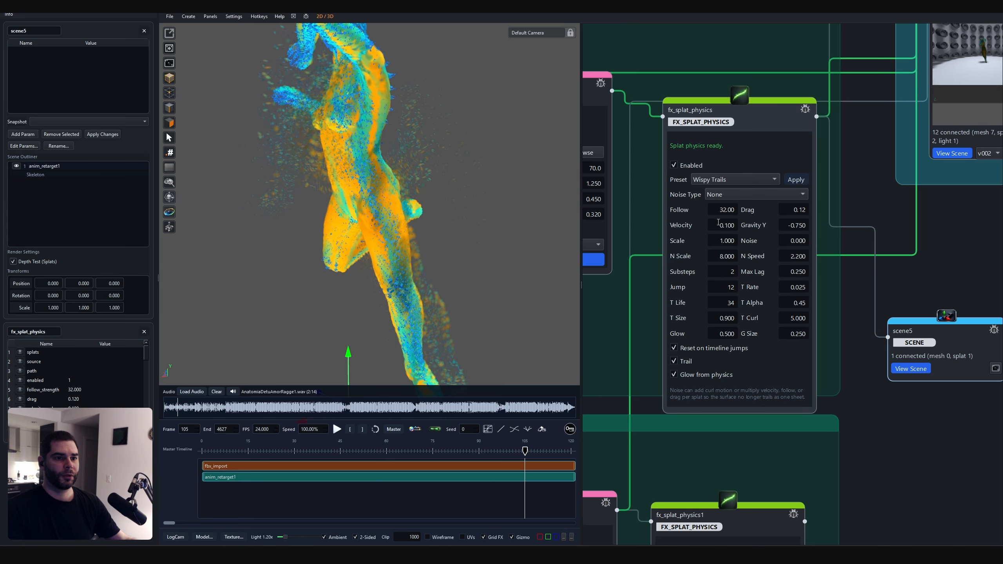
{"action": "left_click", "coordinate": [724, 196]}
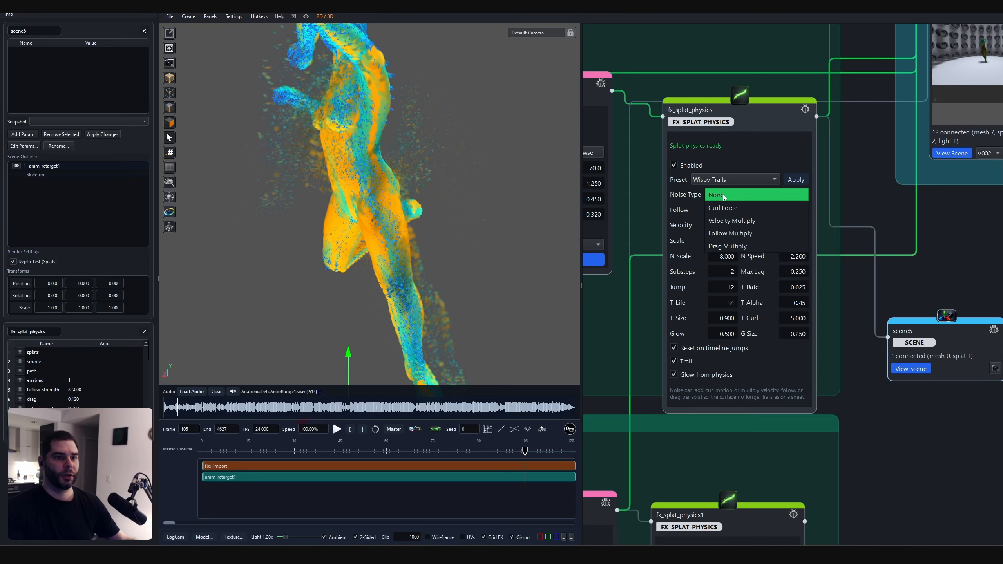
{"action": "left_click", "coordinate": [726, 196]}
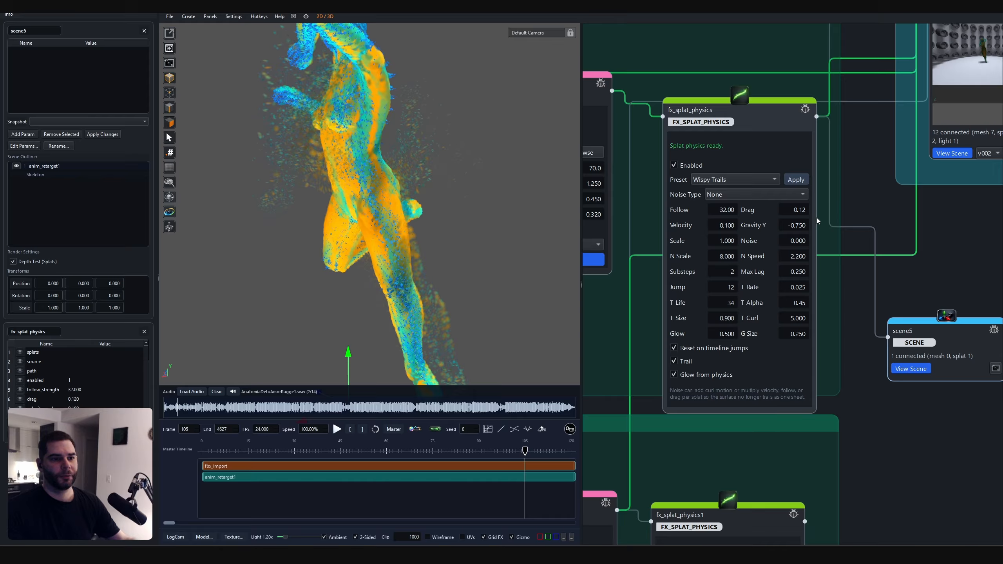
Play the Wispy Trails physics, stop at frame 105, and inspect the character's splats from another angle.
{"action": "left_click", "coordinate": [337, 429]}
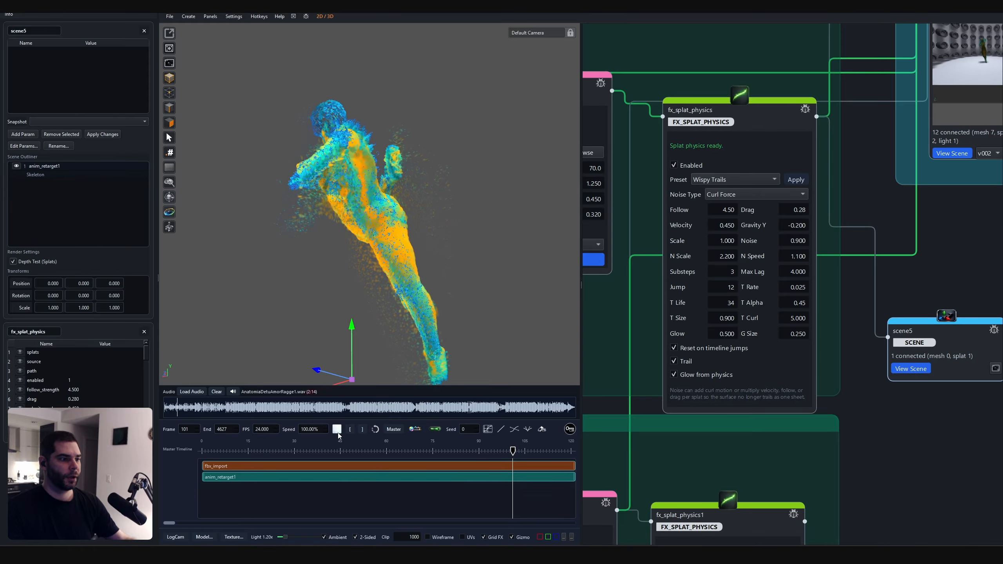
{"action": "key", "text": "space"}
{"action": "left_click_drag", "start_coordinate": [354, 282], "coordinate": [450, 224]}
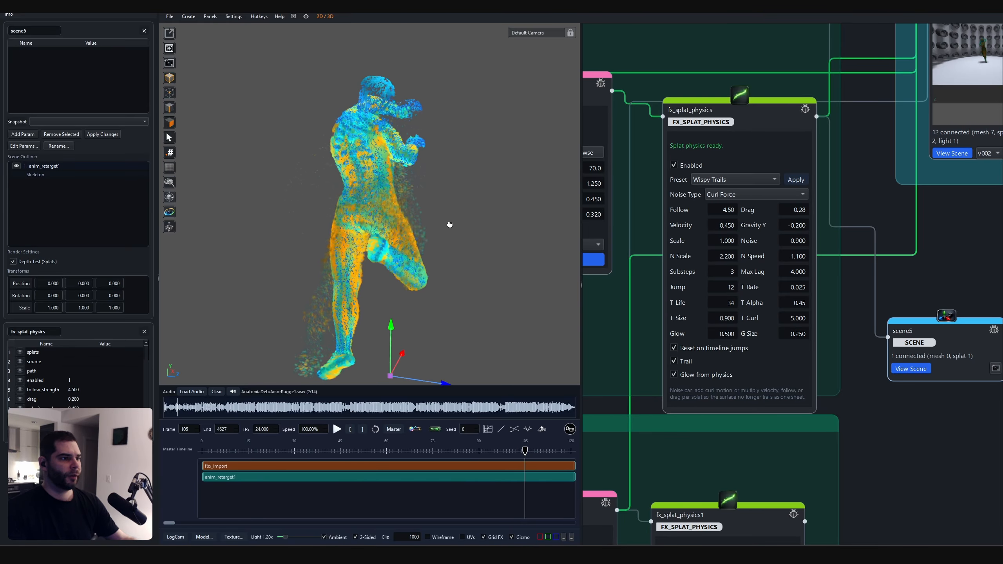
Apply the Comet Sparks Large preset to the fx_splat_physics node.
{"action": "left_click", "coordinate": [727, 180]}
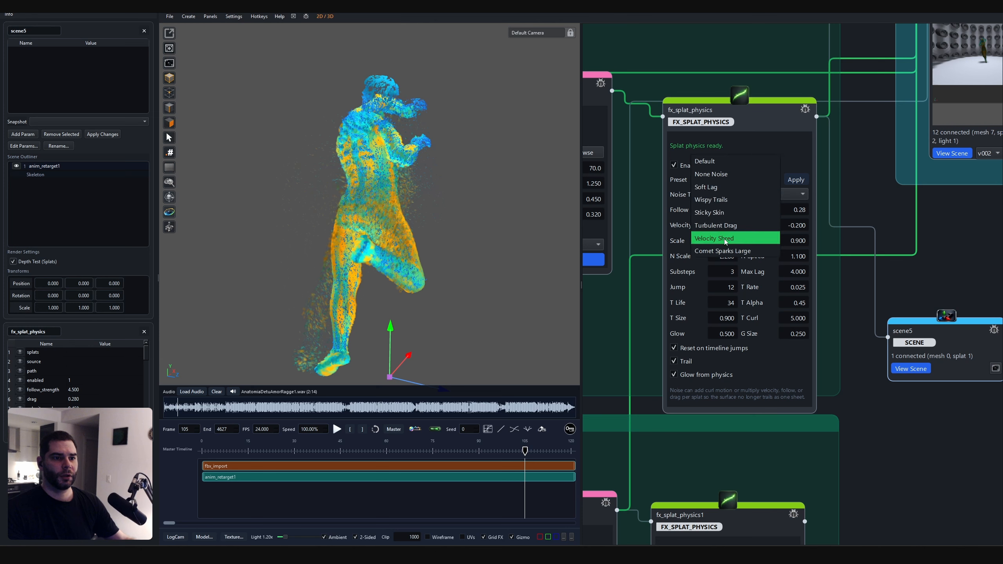
{"action": "left_click", "coordinate": [849, 209]}
{"action": "left_click", "coordinate": [731, 180]}
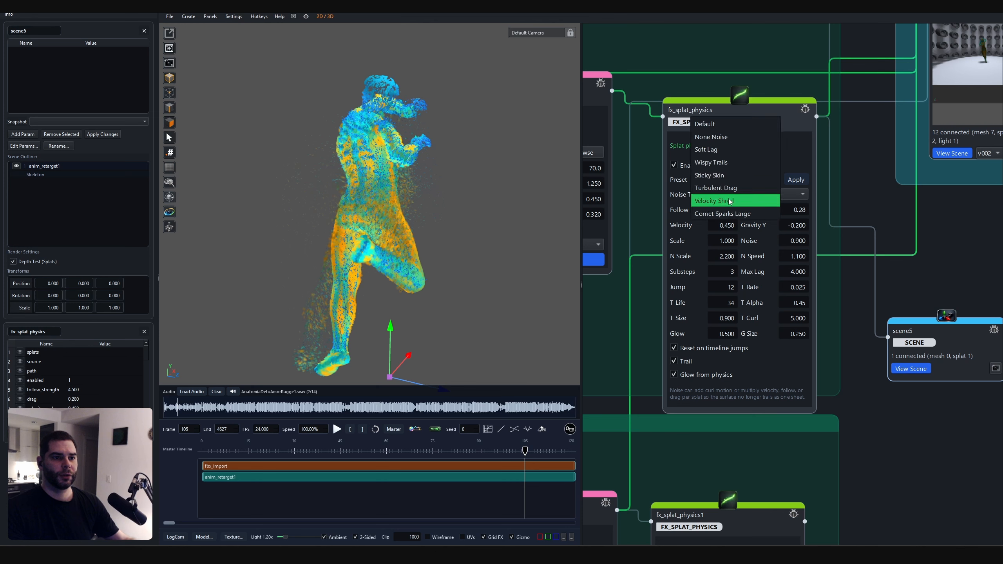
{"action": "left_click", "coordinate": [725, 214]}
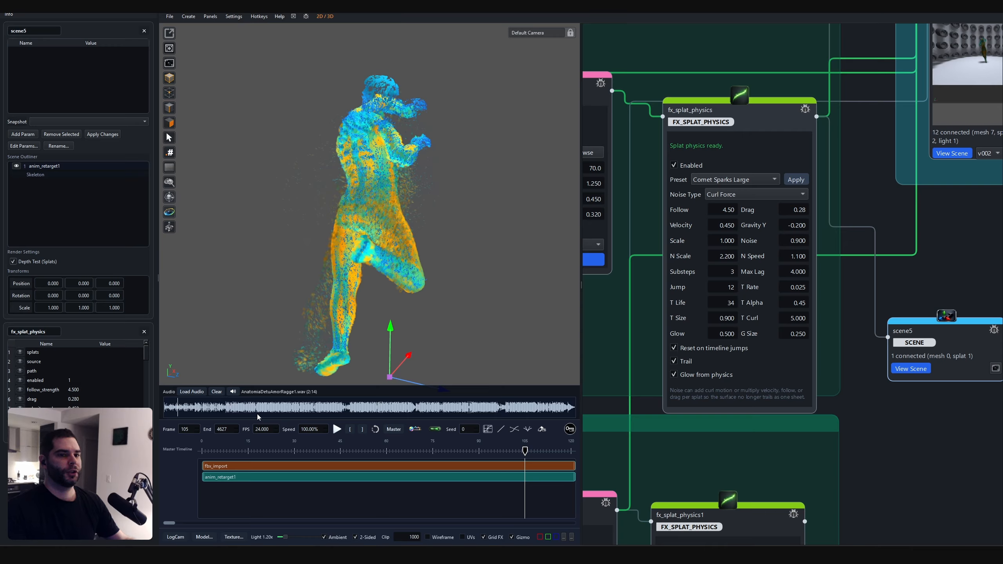
Play the Comet Sparks Large physics from an earlier frame, stop at frame 94, and inspect the spark trails.
{"action": "left_click", "coordinate": [277, 452]}
{"action": "key", "text": "space"}
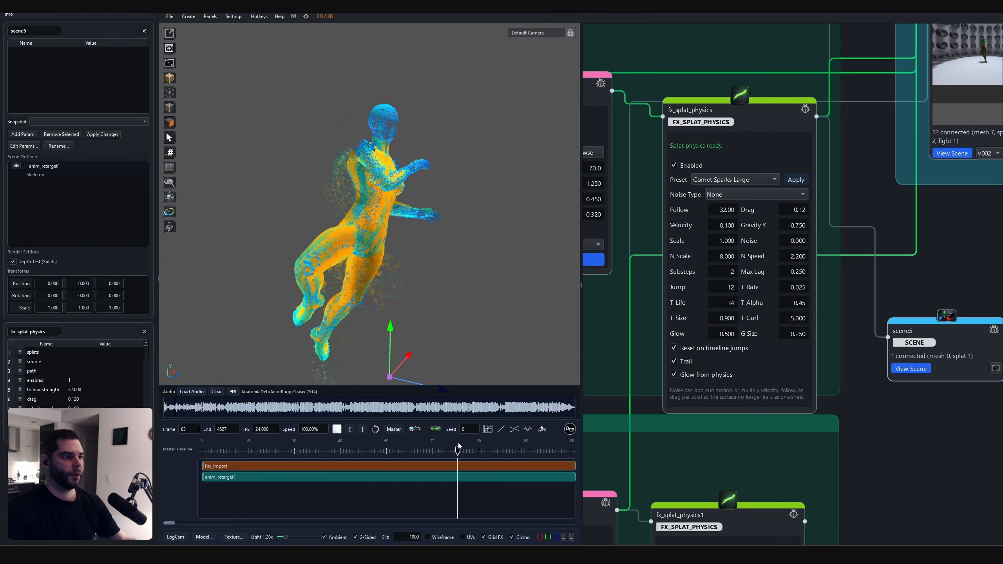
{"action": "left_click", "coordinate": [337, 429]}
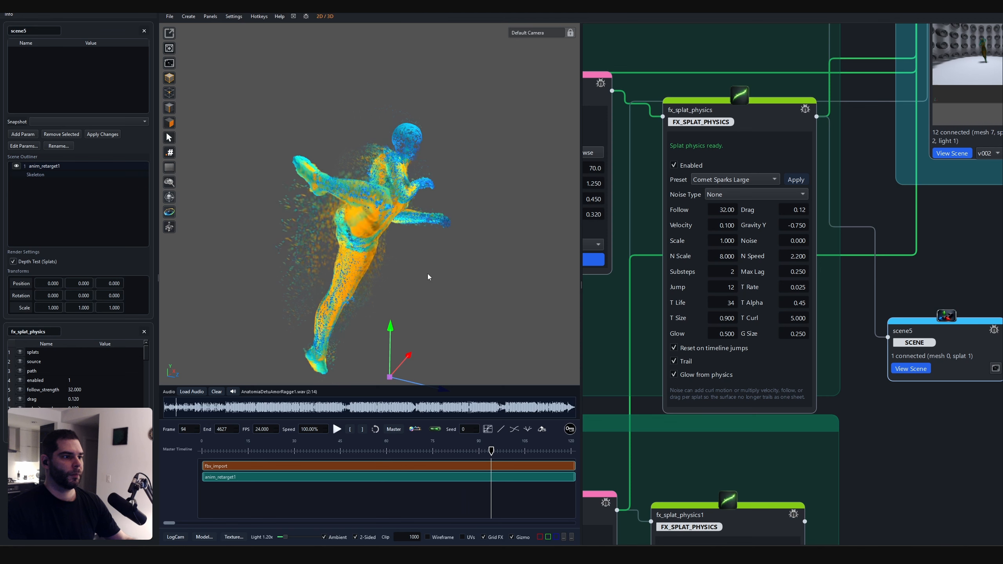
{"action": "left_click_drag", "start_coordinate": [425, 275], "coordinate": [337, 252]}
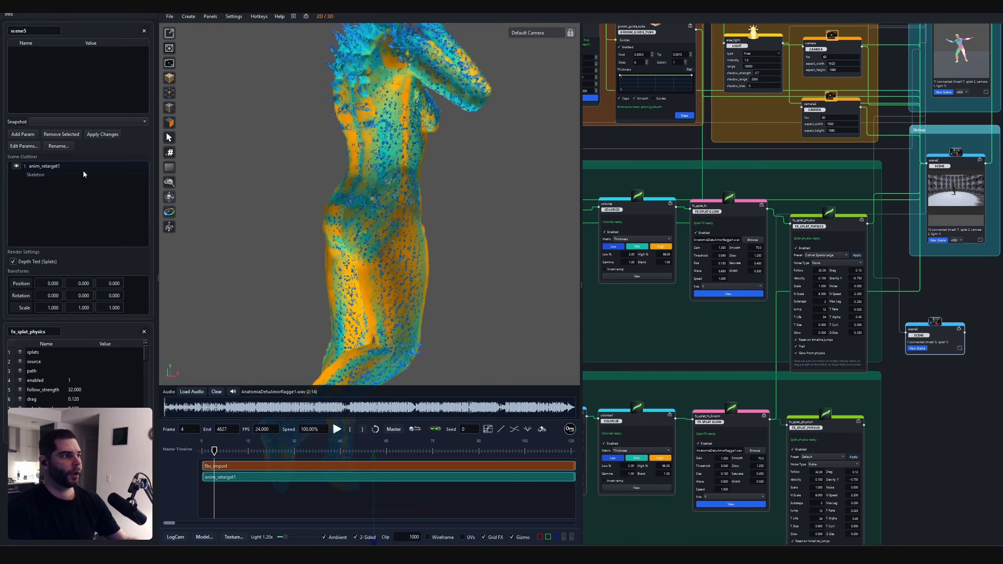
Display the anim_retarget1 skeleton and select the character's mixamorig_RightUpLeg joint.
{"action": "left_click", "coordinate": [45, 166]}
{"action": "left_click", "coordinate": [35, 174]}
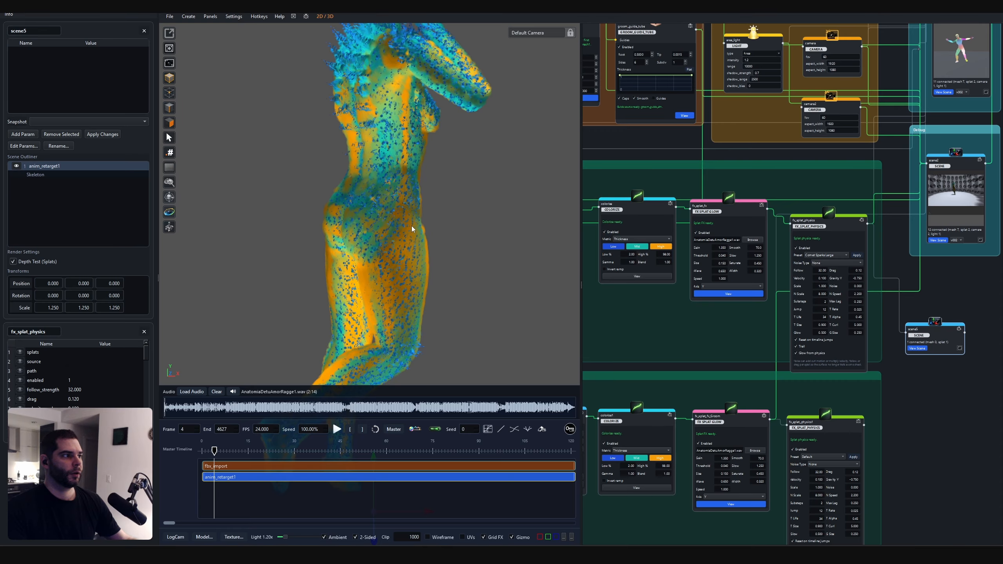
{"action": "left_click_drag", "start_coordinate": [412, 226], "coordinate": [468, 233]}
{"action": "scroll", "coordinate": [467, 233], "scroll_direction": "down", "scroll_amount": 5}
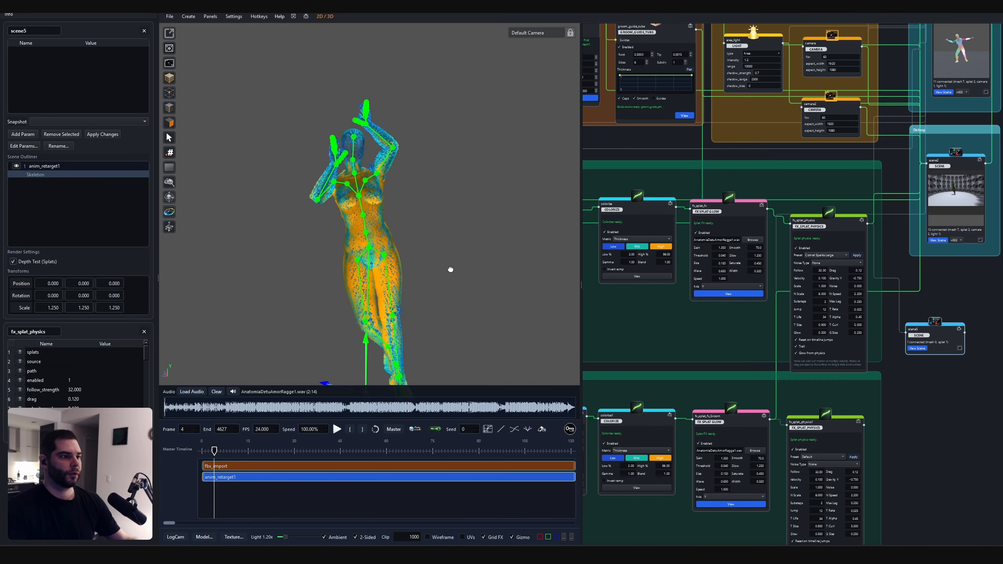
{"action": "left_click", "coordinate": [357, 261]}
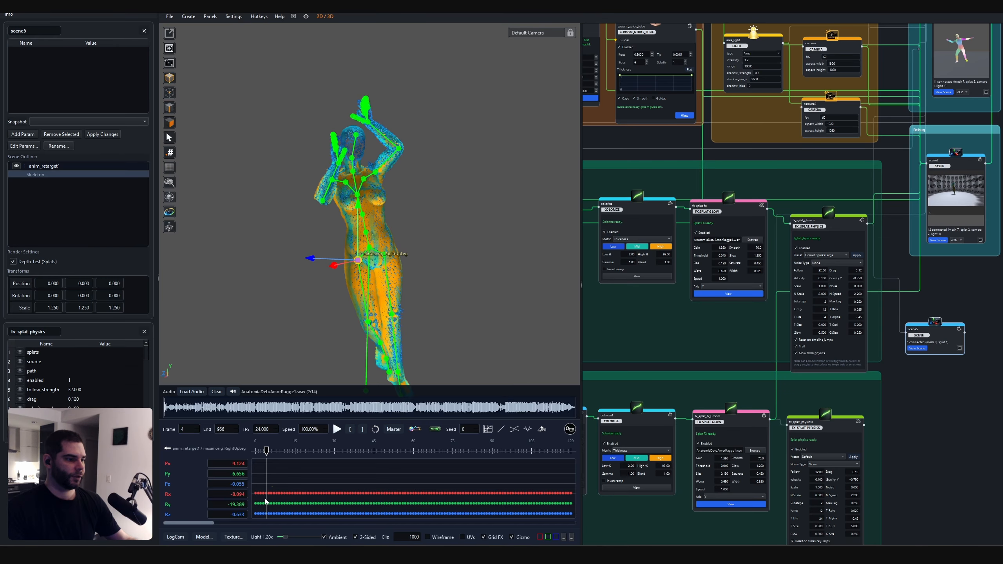
Delete the RightUpLeg joint's rotation keyframes from frame 4 to 8 and scrub to frames 5 and 6 to check the gap.
{"action": "left_click_drag", "start_coordinate": [273, 487], "coordinate": [262, 523]}
{"action": "left_click_drag", "start_coordinate": [264, 489], "coordinate": [282, 518]}
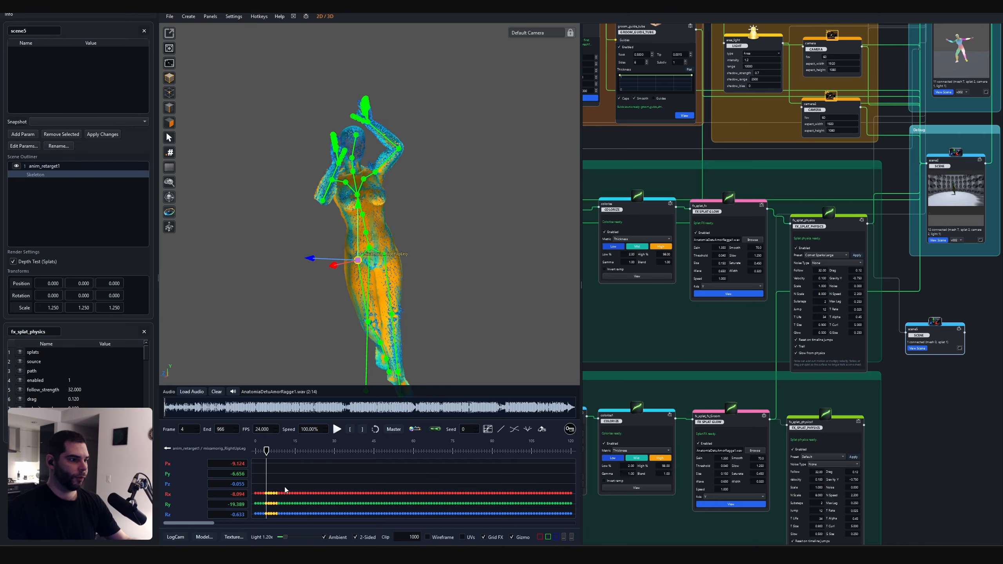
{"action": "left_click", "coordinate": [542, 430]}
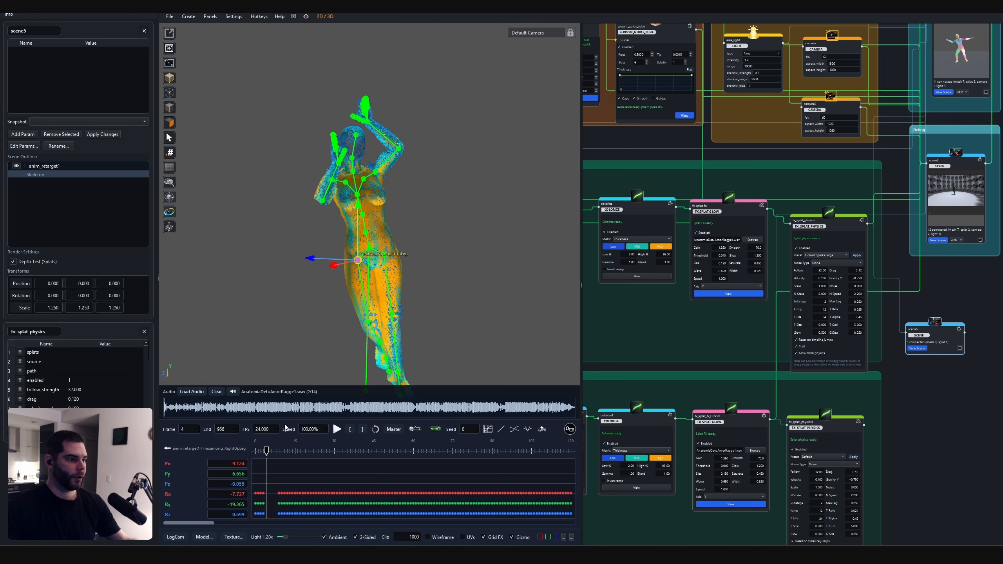
{"action": "left_click", "coordinate": [270, 453]}
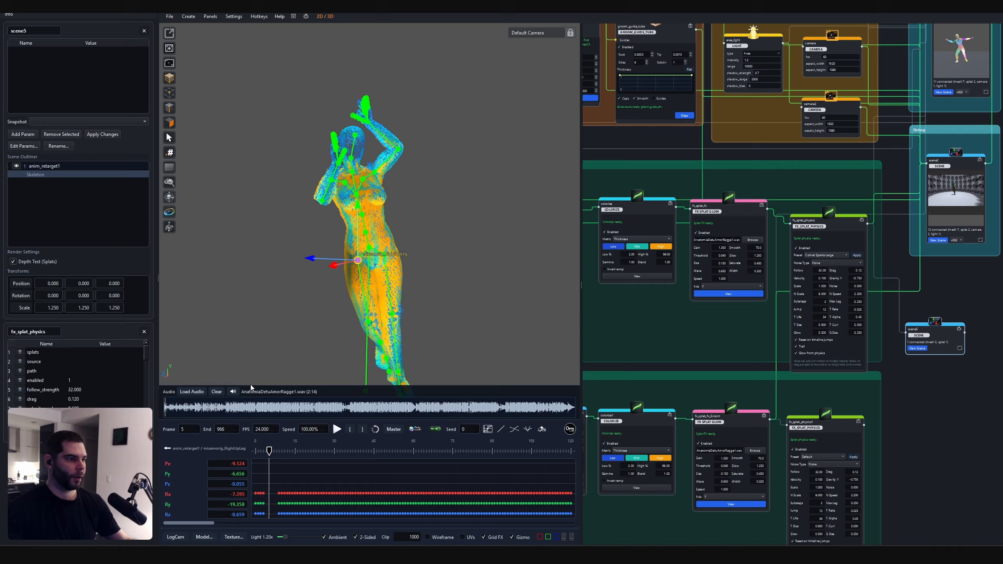
{"action": "left_click", "coordinate": [275, 453]}
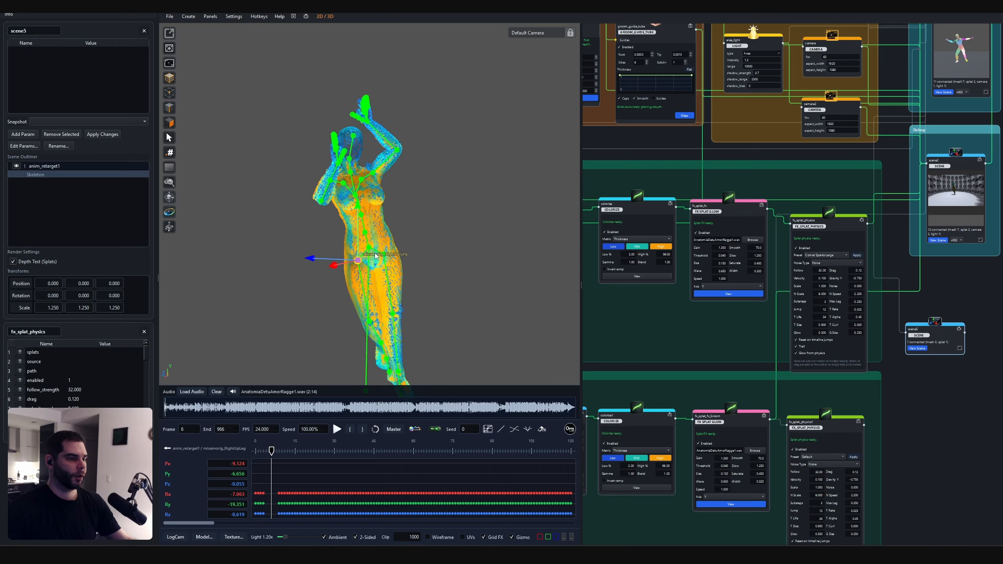
Rotate the RightUpLeg joint into a new pose at frame 9 and set a key for it.
{"action": "key", "text": "space"}
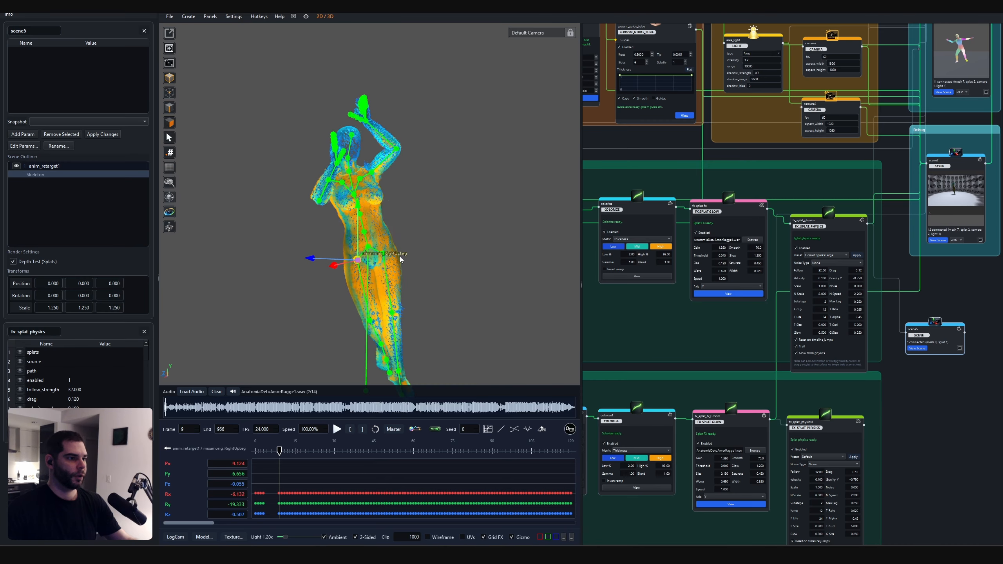
{"action": "key", "text": "e"}
{"action": "left_click_drag", "start_coordinate": [408, 237], "coordinate": [409, 218]}
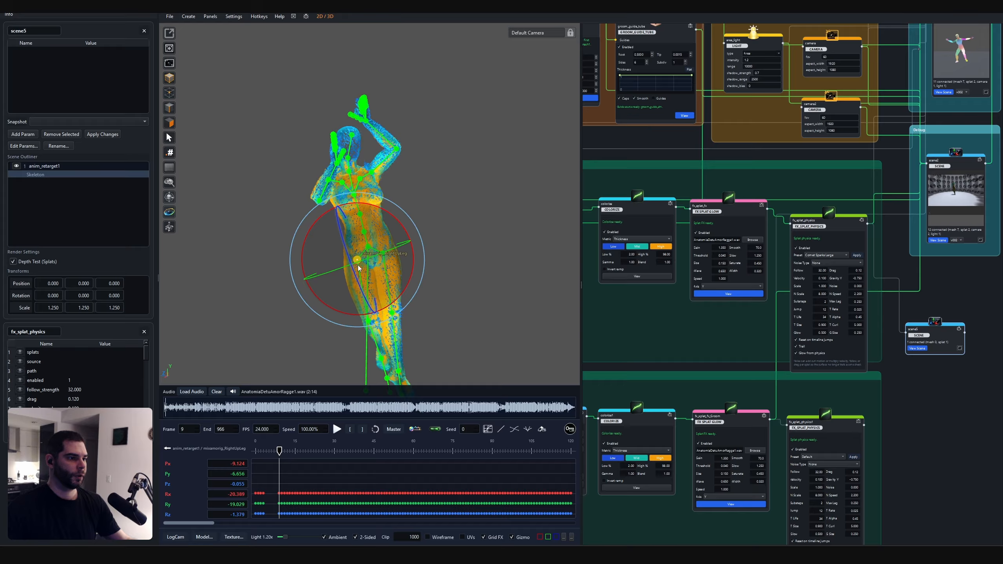
{"action": "left_click_drag", "start_coordinate": [358, 268], "coordinate": [363, 279]}
{"action": "middle_click_drag", "start_coordinate": [482, 312], "coordinate": [405, 347]}
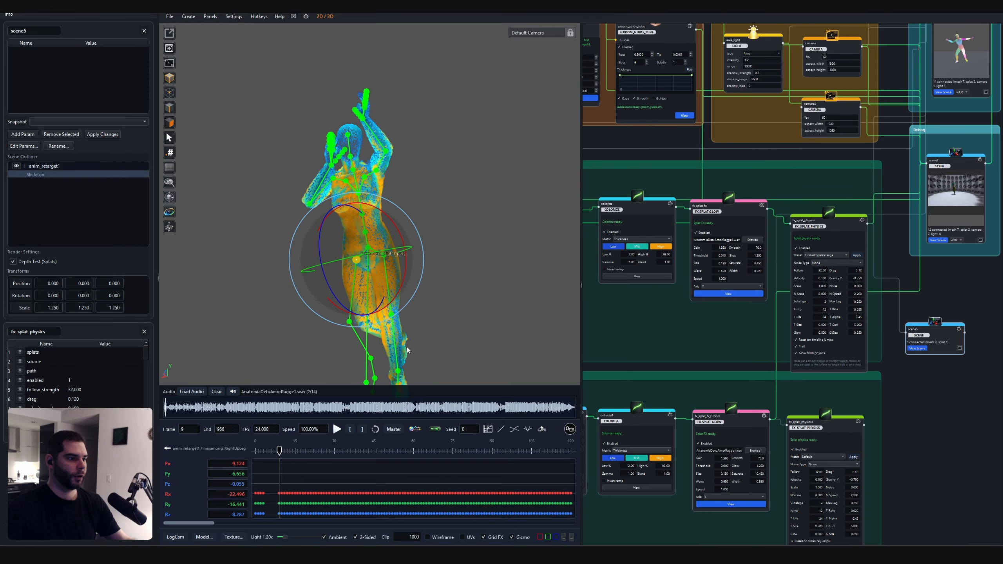
{"action": "left_click", "coordinate": [569, 429]}
Scrub between frames 4 and 9 to examine how the leg blends into the newly keyed pose.
{"action": "left_click", "coordinate": [268, 452]}
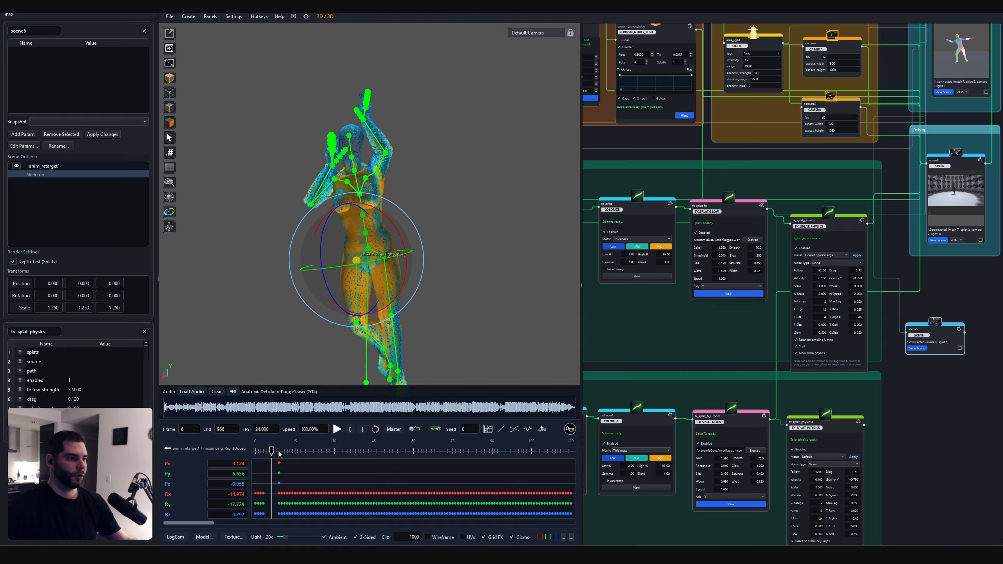
{"action": "key", "text": "Left"}
{"action": "key", "text": "Left"}
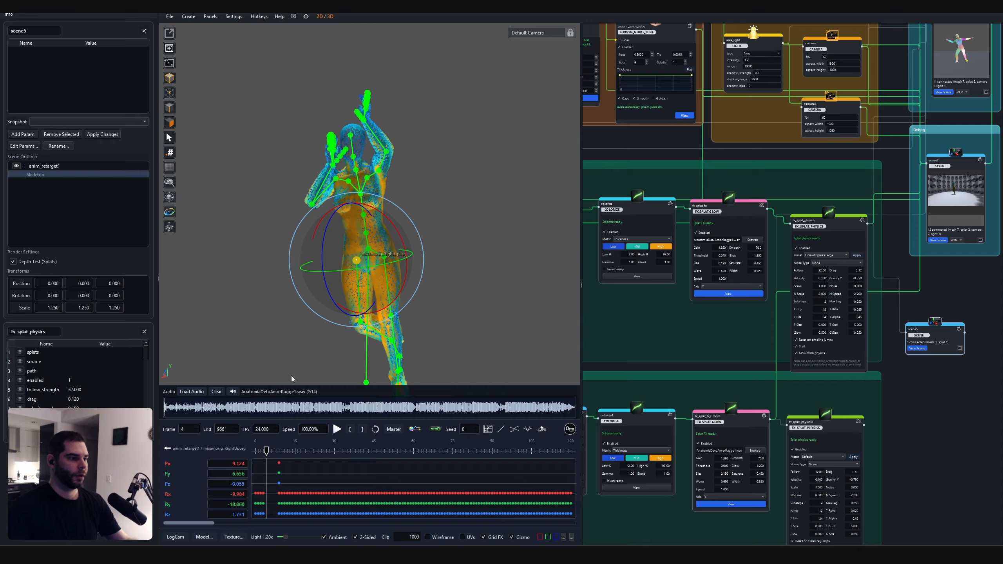
{"action": "left_click", "coordinate": [277, 453]}
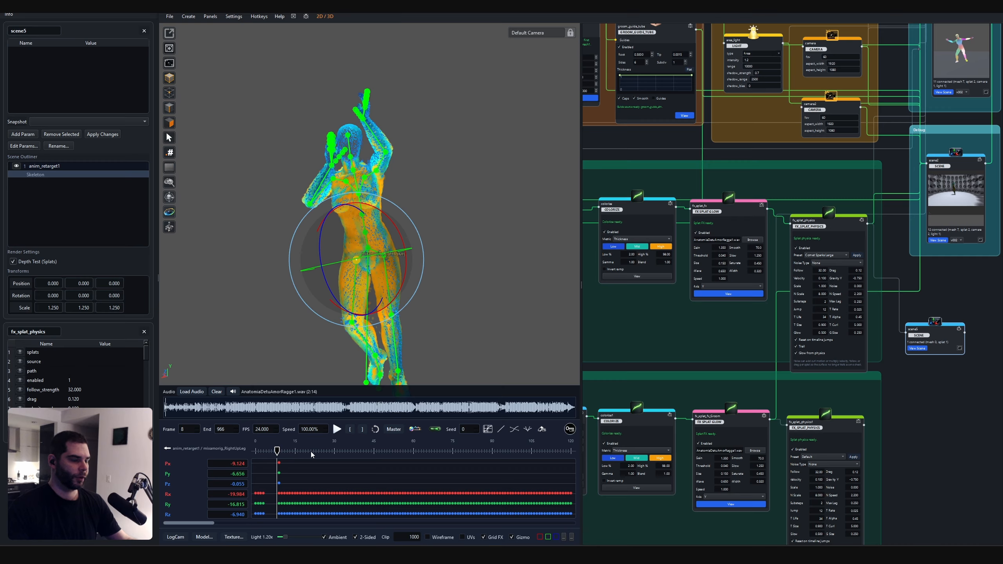
{"action": "left_click", "coordinate": [279, 451]}
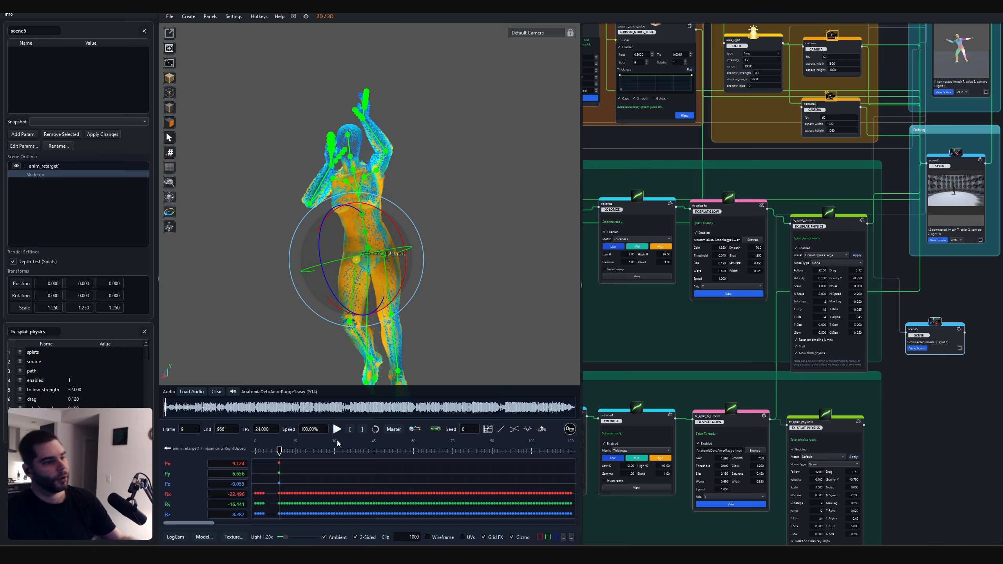
Delete the RightUpLeg joint's rotation keyframes just after frame 9 and check the motion at frames 5 and 6.
{"action": "left_click", "coordinate": [298, 453]}
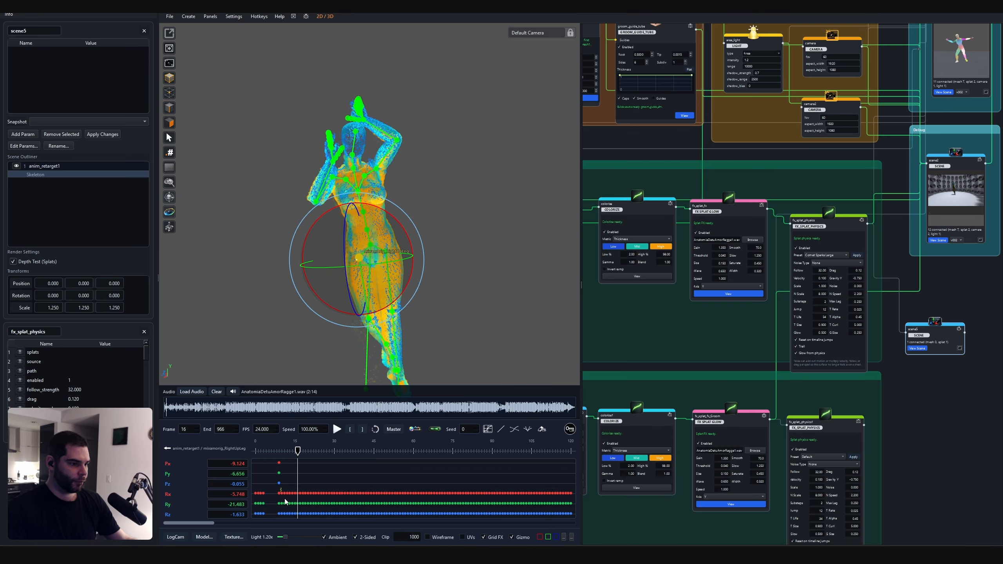
{"action": "left_click_drag", "start_coordinate": [285, 502], "coordinate": [293, 525]}
{"action": "key", "text": "Delete"}
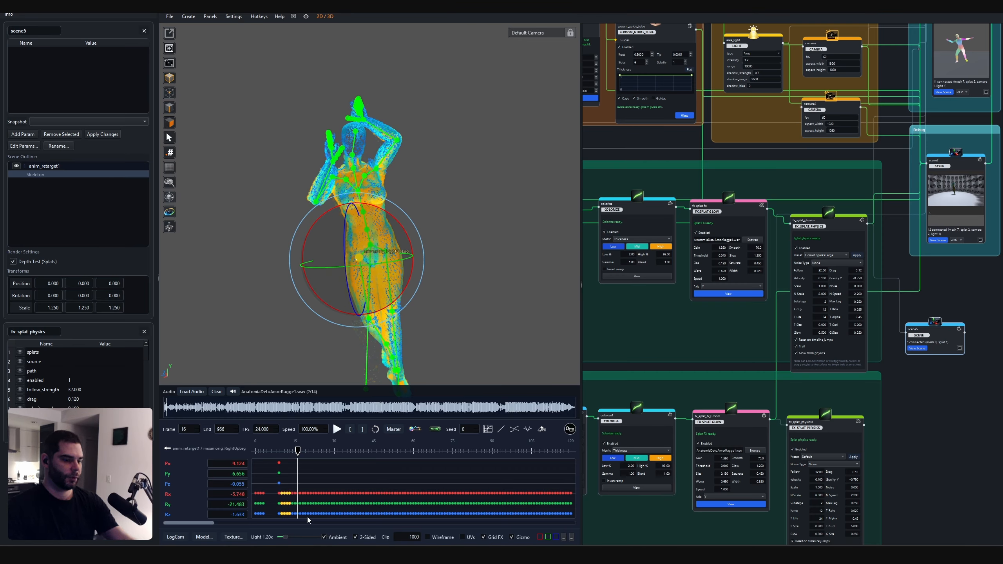
{"action": "left_click", "coordinate": [269, 451]}
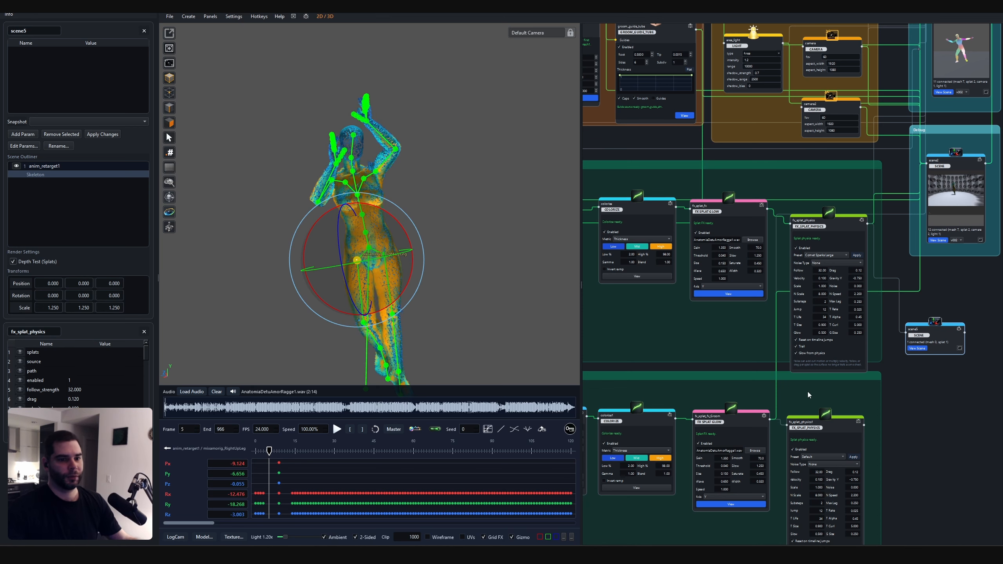
{"action": "key", "text": "Right"}
{"action": "scroll", "coordinate": [737, 389], "scroll_direction": "down", "scroll_amount": 4}
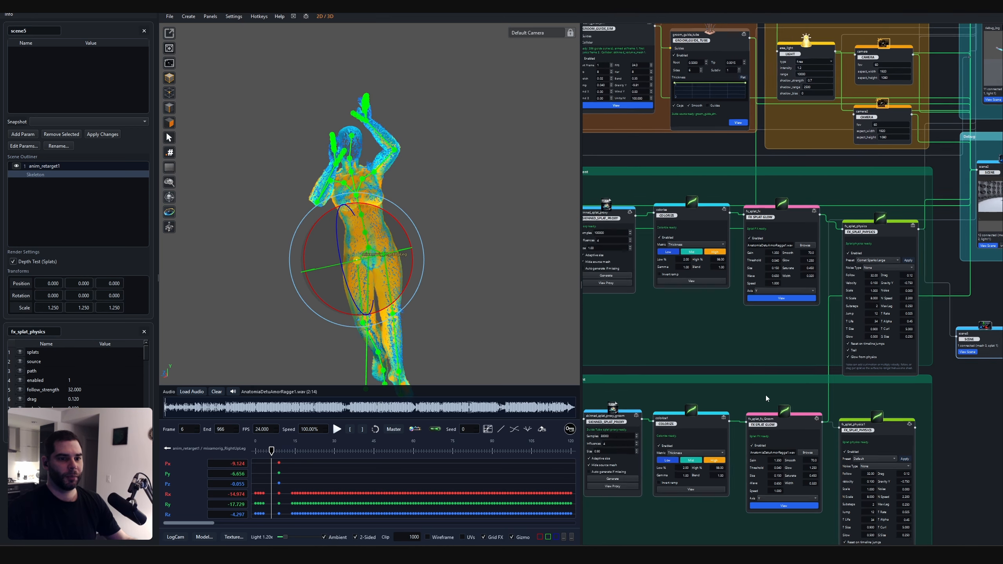
{"action": "scroll", "coordinate": [766, 372], "scroll_direction": "up", "scroll_amount": 3}
{"action": "scroll", "coordinate": [774, 370], "scroll_direction": "up", "scroll_amount": 5}
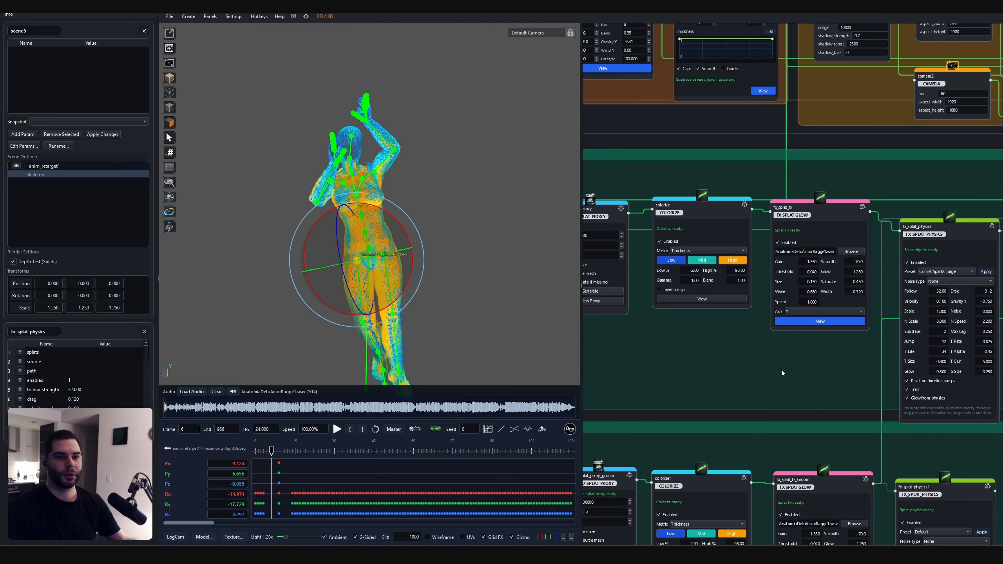
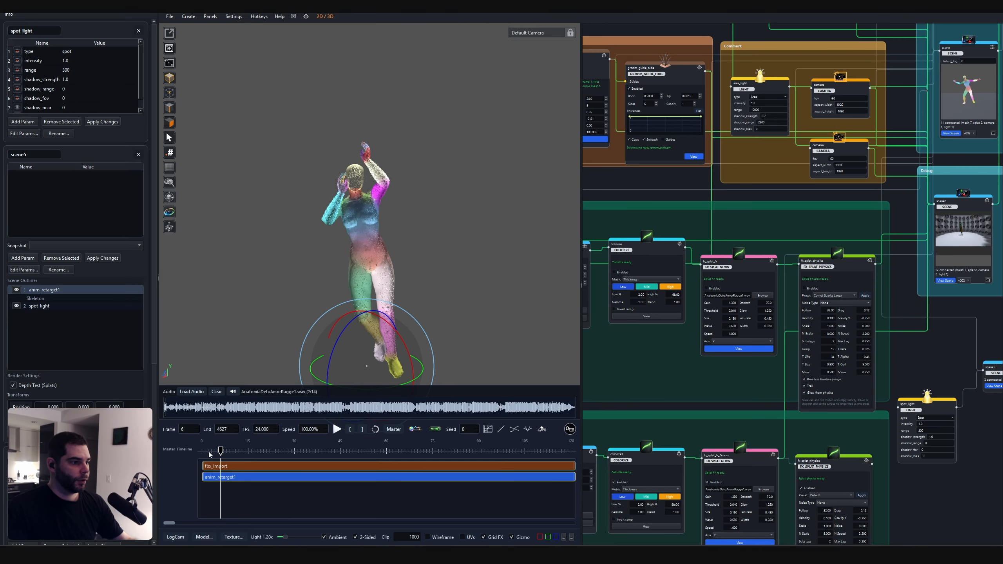
Scrub the master timeline to frame 11 and display the anim_retarget1 skeleton in scene5.
{"action": "left_click_drag", "start_coordinate": [230, 452], "coordinate": [236, 452]}
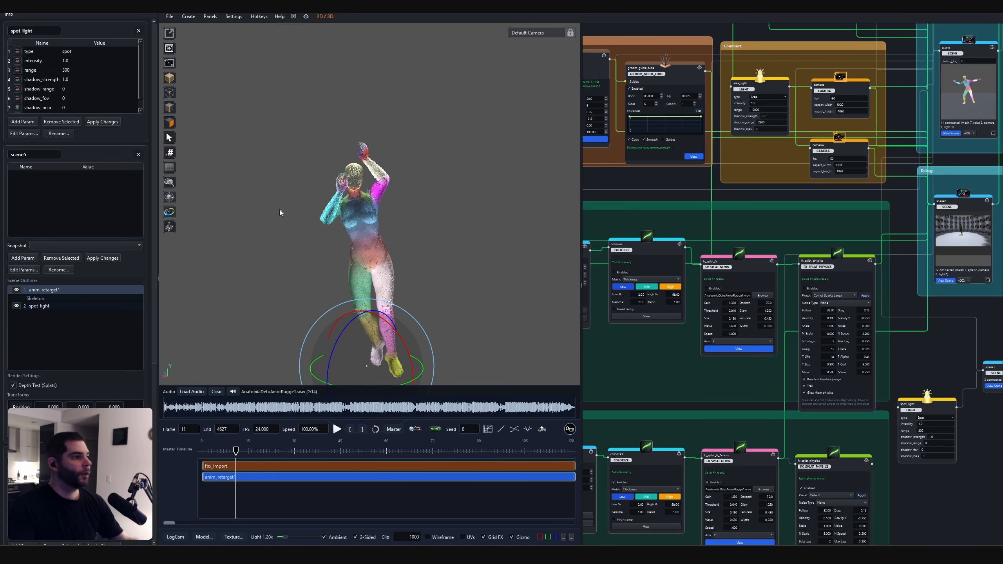
{"action": "scroll", "coordinate": [36, 176], "scroll_direction": "down", "scroll_amount": 3}
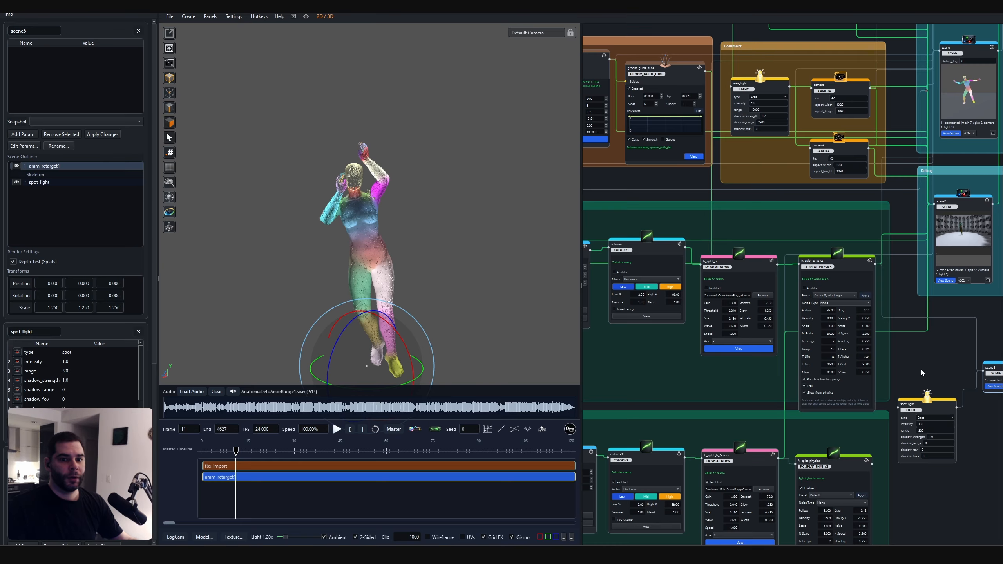
{"action": "left_click", "coordinate": [40, 174]}
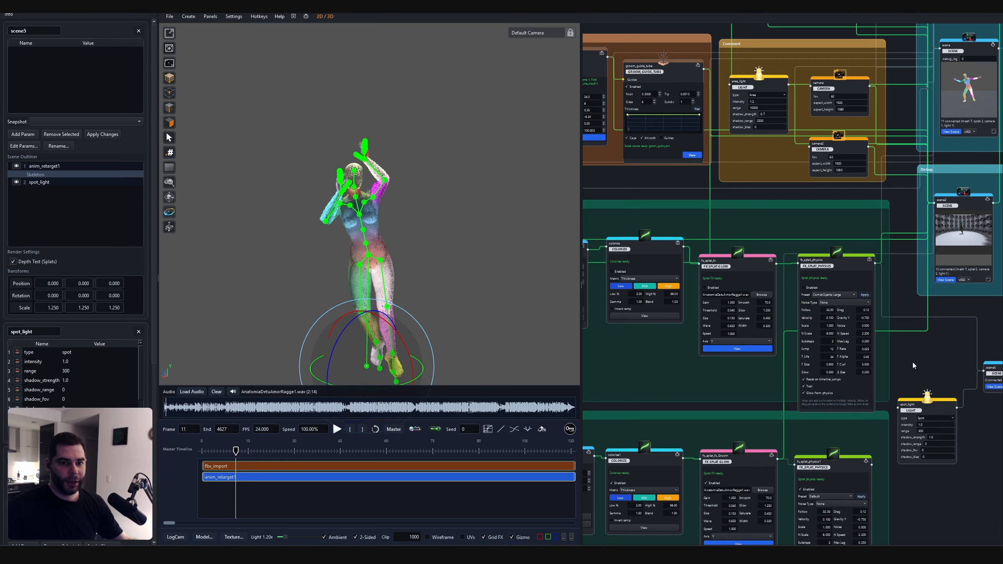
Try adding a Directional Light node above the spot_light node, and delete it.
{"action": "left_click", "coordinate": [935, 402]}
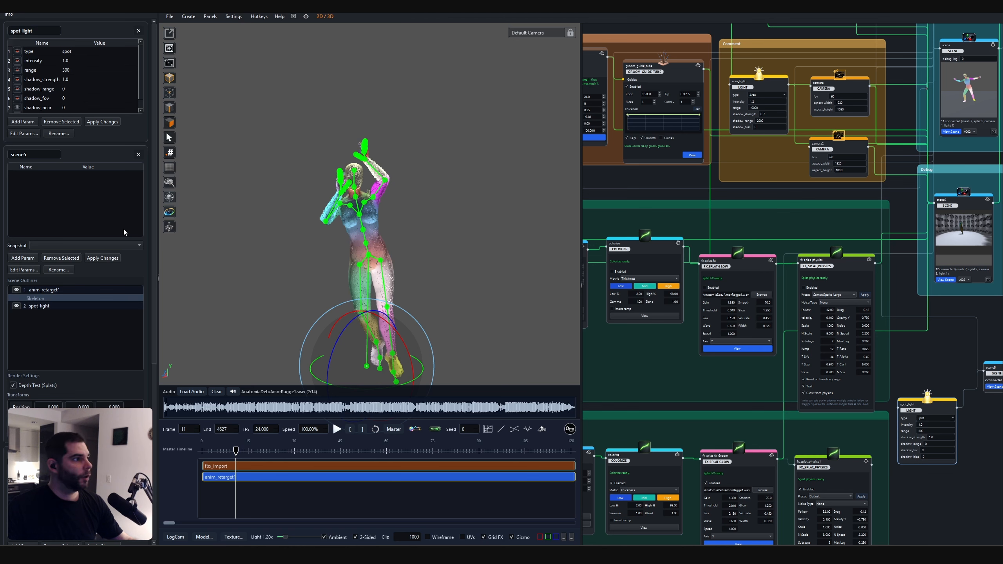
{"action": "key", "text": "Tab"}
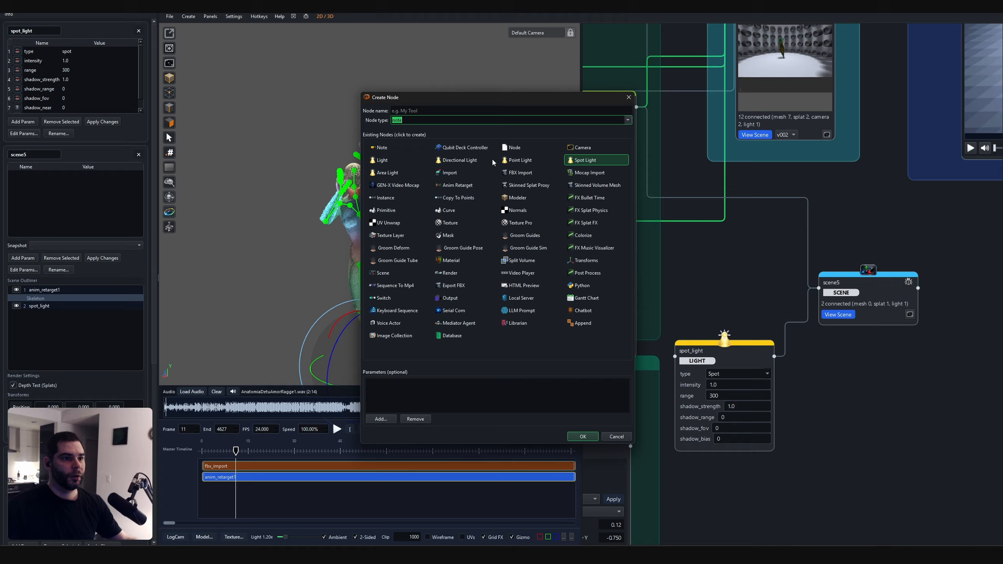
{"action": "left_click", "coordinate": [460, 160]}
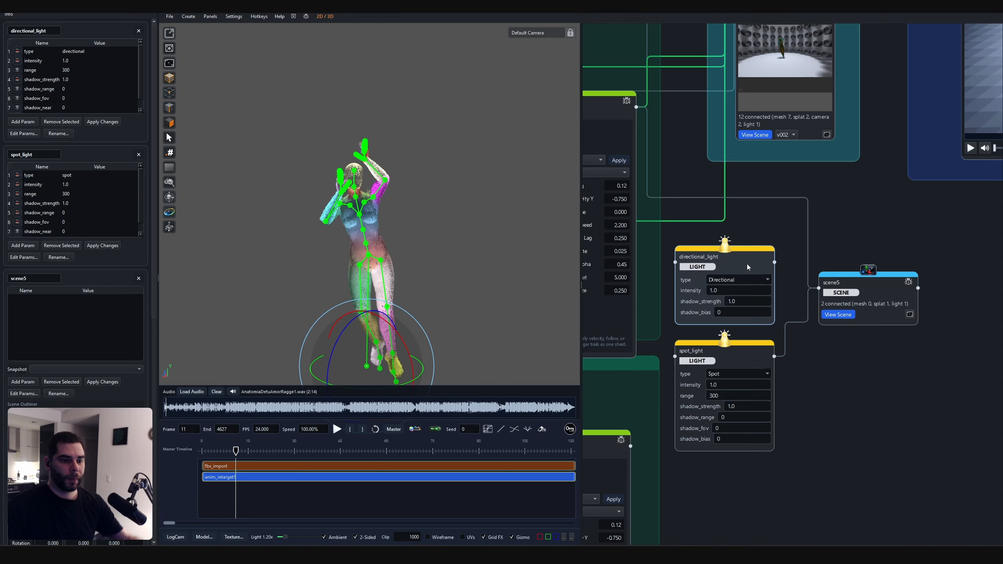
{"action": "key", "text": "Delete"}
Reload scene5 in the viewport with its connected spot light and inspect the whole character under the new lighting.
{"action": "left_click", "coordinate": [858, 285]}
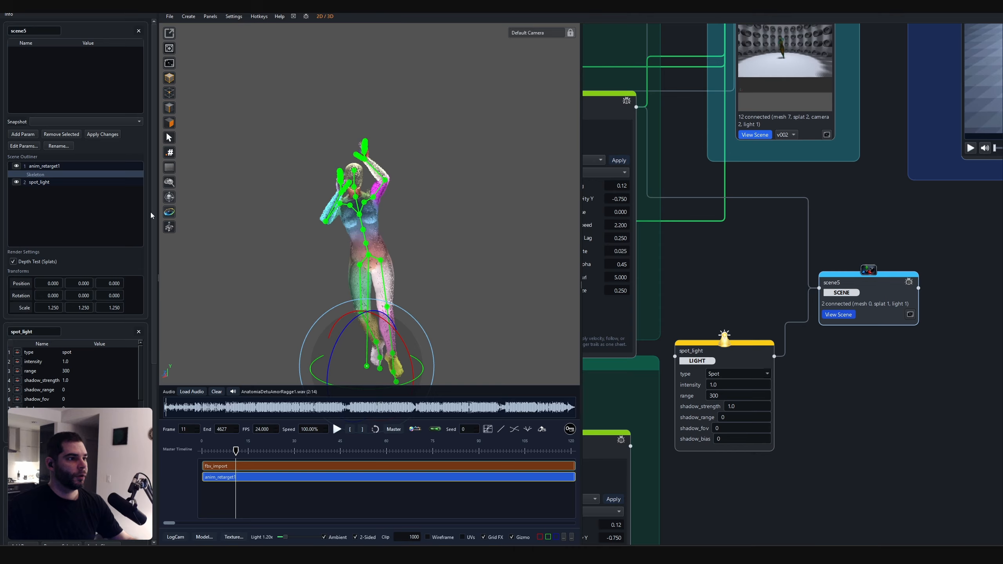
{"action": "left_click", "coordinate": [865, 266]}
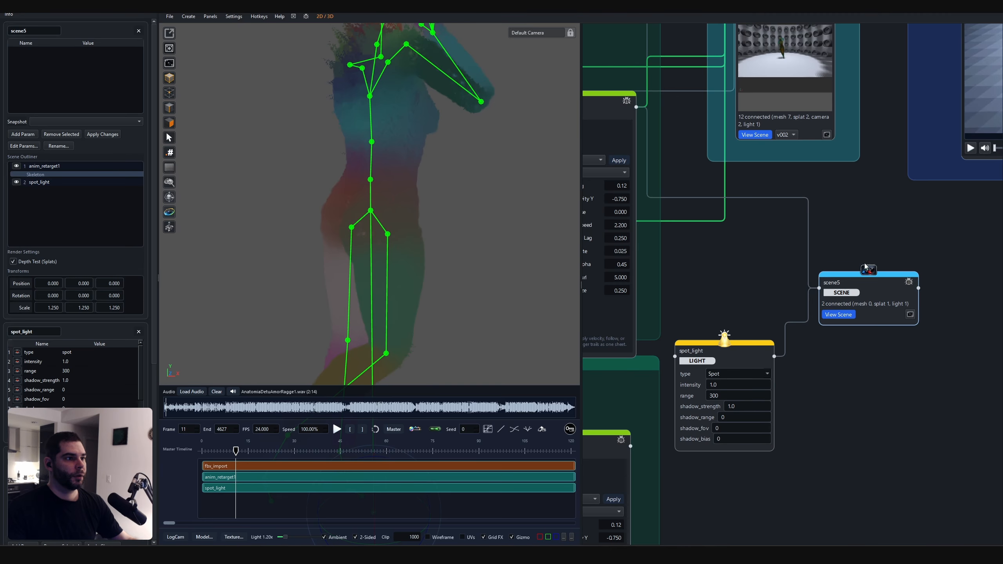
{"action": "scroll", "coordinate": [491, 231], "scroll_direction": "down", "scroll_amount": 5}
{"action": "left_click_drag", "start_coordinate": [451, 246], "coordinate": [303, 248]}
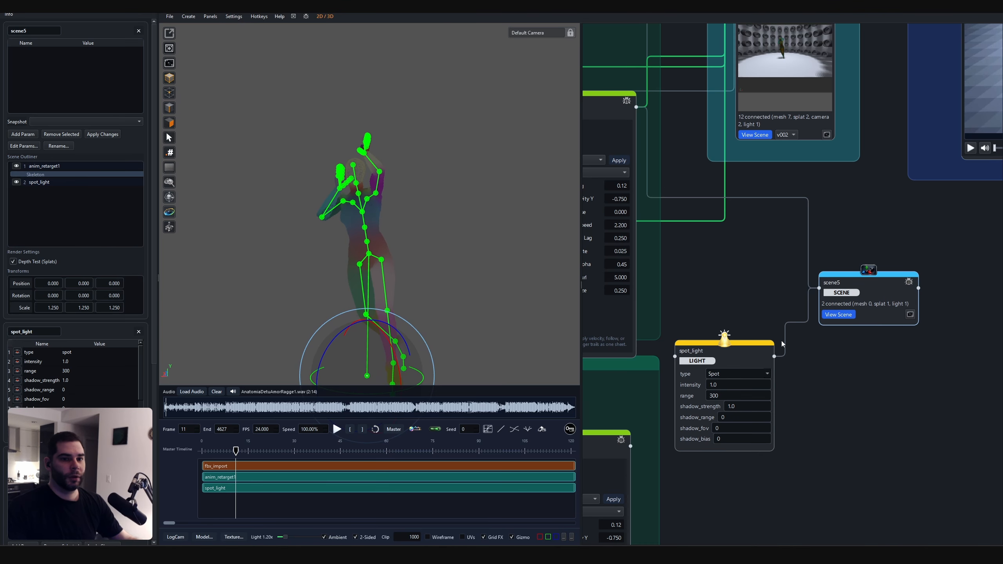
Select spot_light in the scene5 outliner and frame it together with the character in the viewport.
{"action": "left_click", "coordinate": [723, 346]}
{"action": "scroll", "coordinate": [459, 246], "scroll_direction": "down", "scroll_amount": 4}
{"action": "left_click_drag", "start_coordinate": [459, 246], "coordinate": [423, 246]}
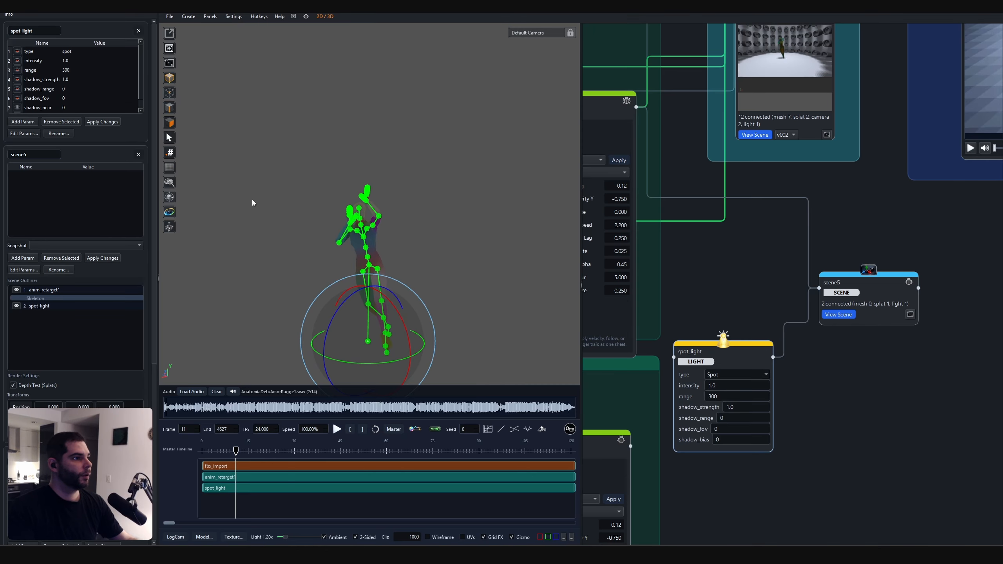
{"action": "scroll", "coordinate": [461, 284], "scroll_direction": "down", "scroll_amount": 3}
{"action": "left_click_drag", "start_coordinate": [462, 284], "coordinate": [510, 300]}
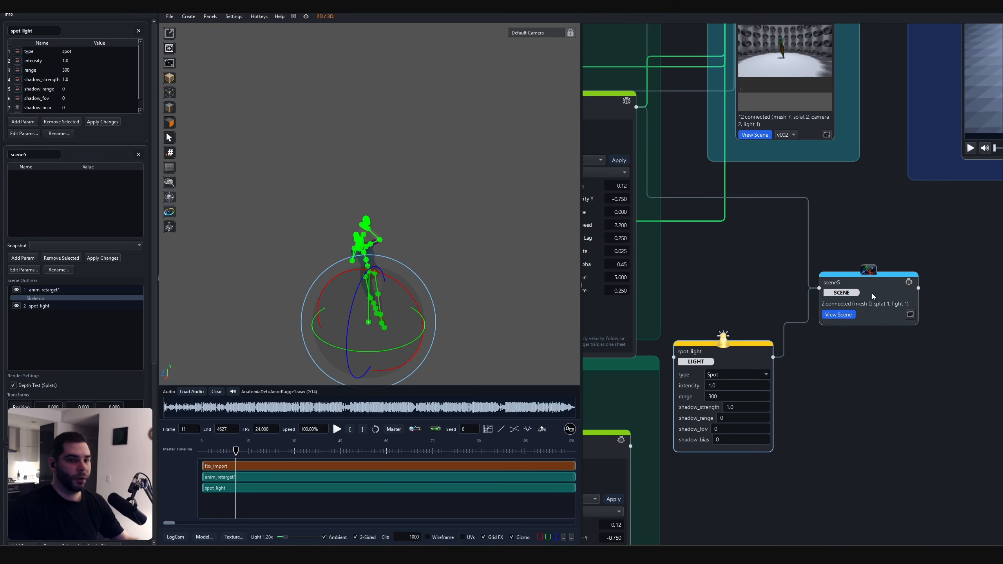
{"action": "left_click_drag", "start_coordinate": [872, 296], "coordinate": [870, 297]}
{"action": "left_click", "coordinate": [49, 185]}
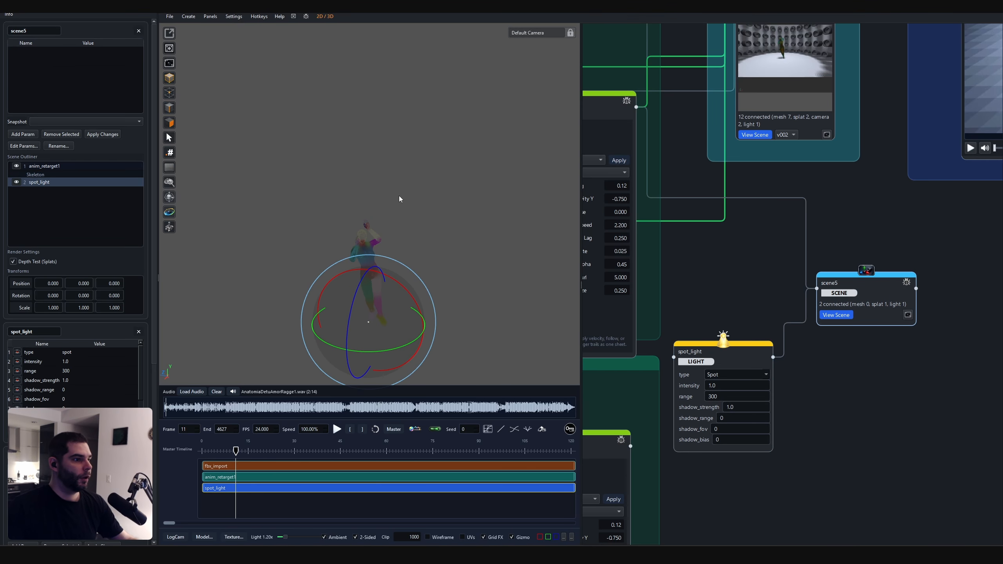
{"action": "key", "text": "f"}
{"action": "scroll", "coordinate": [430, 181], "scroll_direction": "down", "scroll_amount": 10}
{"action": "left_click_drag", "start_coordinate": [425, 165], "coordinate": [410, 157]}
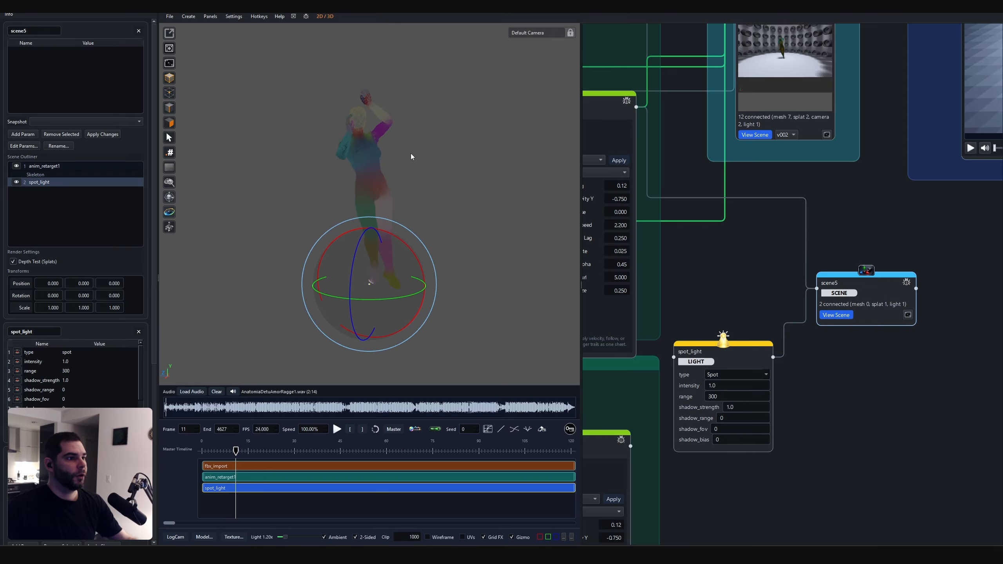
Move the spot light away from the origin to a position of about 110, 141, 77 beside the character.
{"action": "key", "text": "w"}
{"action": "key", "text": "e"}
{"action": "key", "text": "w"}
{"action": "left_click_drag", "start_coordinate": [352, 281], "coordinate": [249, 275]}
{"action": "left_click_drag", "start_coordinate": [271, 233], "coordinate": [264, 113]}
{"action": "left_click_drag", "start_coordinate": [343, 170], "coordinate": [357, 272]}
{"action": "left_click_drag", "start_coordinate": [223, 250], "coordinate": [240, 357]}
{"action": "left_click_drag", "start_coordinate": [335, 343], "coordinate": [393, 233]}
{"action": "scroll", "coordinate": [388, 284], "scroll_direction": "up", "scroll_amount": 3}
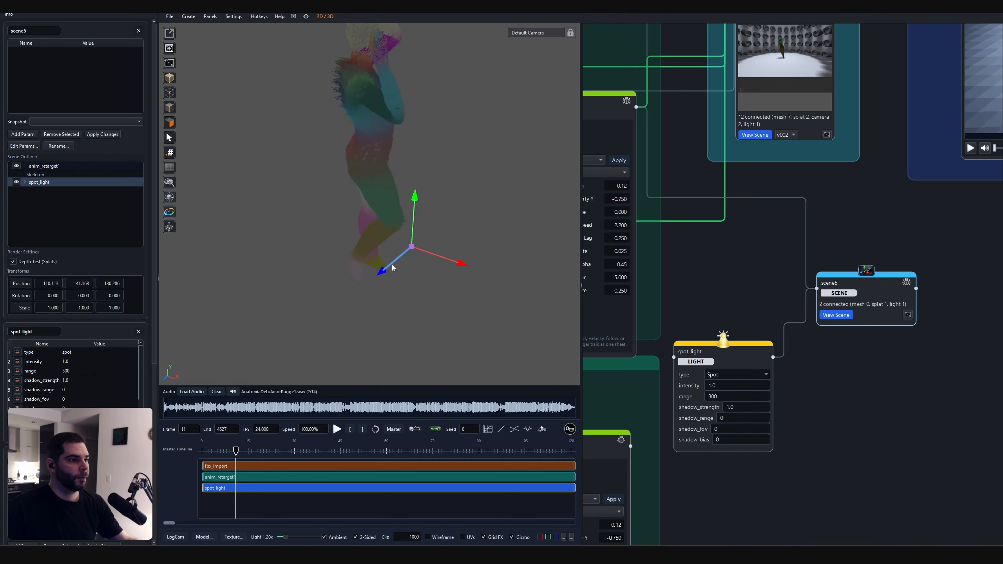
{"action": "left_click_drag", "start_coordinate": [393, 268], "coordinate": [486, 190]}
{"action": "left_click_drag", "start_coordinate": [486, 190], "coordinate": [409, 271]}
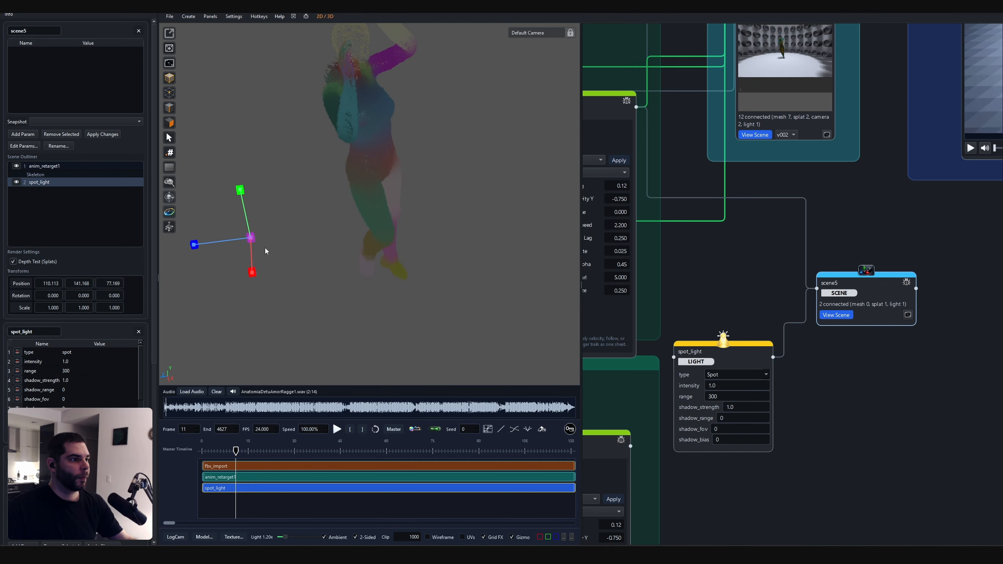
Rotate the spot light about -43° on Y and scale it up uniformly to about 8.5, checking its effect on the character.
{"action": "key", "text": "e"}
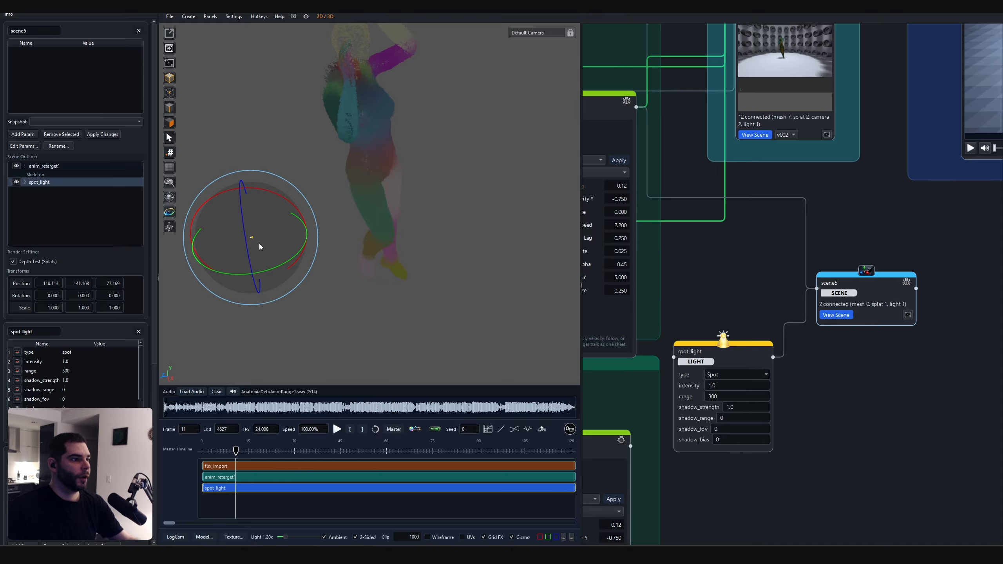
{"action": "left_click_drag", "start_coordinate": [259, 247], "coordinate": [419, 239]}
{"action": "key", "text": "r"}
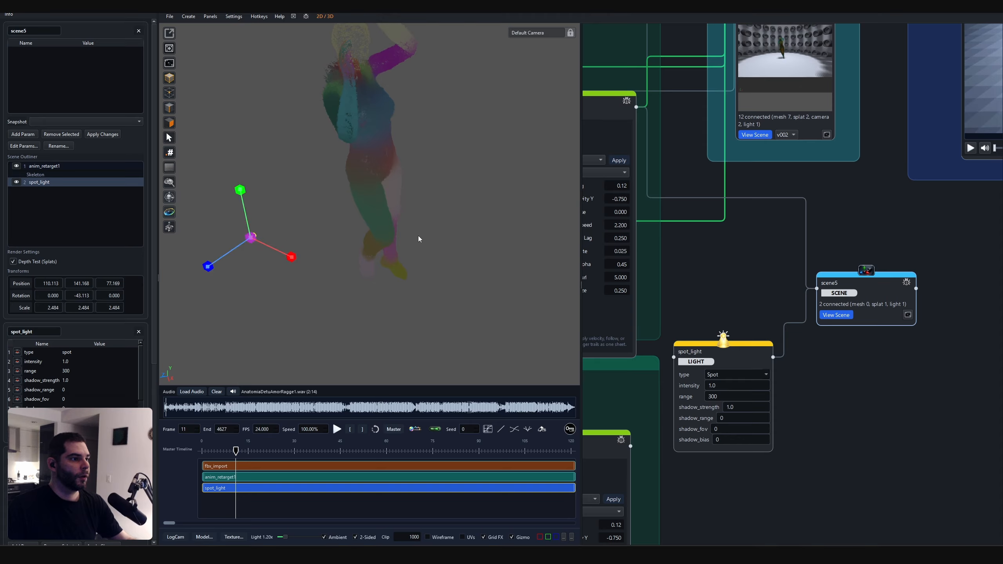
{"action": "middle_click_drag", "start_coordinate": [419, 239], "coordinate": [280, 157]}
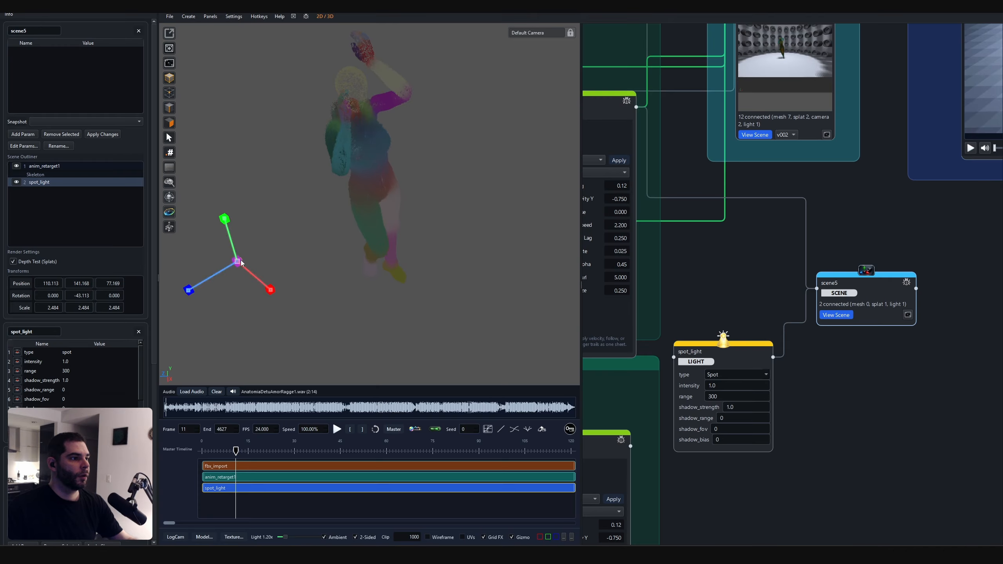
{"action": "left_click_drag", "start_coordinate": [395, 231], "coordinate": [713, 192]}
{"action": "middle_click_drag", "start_coordinate": [454, 284], "coordinate": [405, 251]}
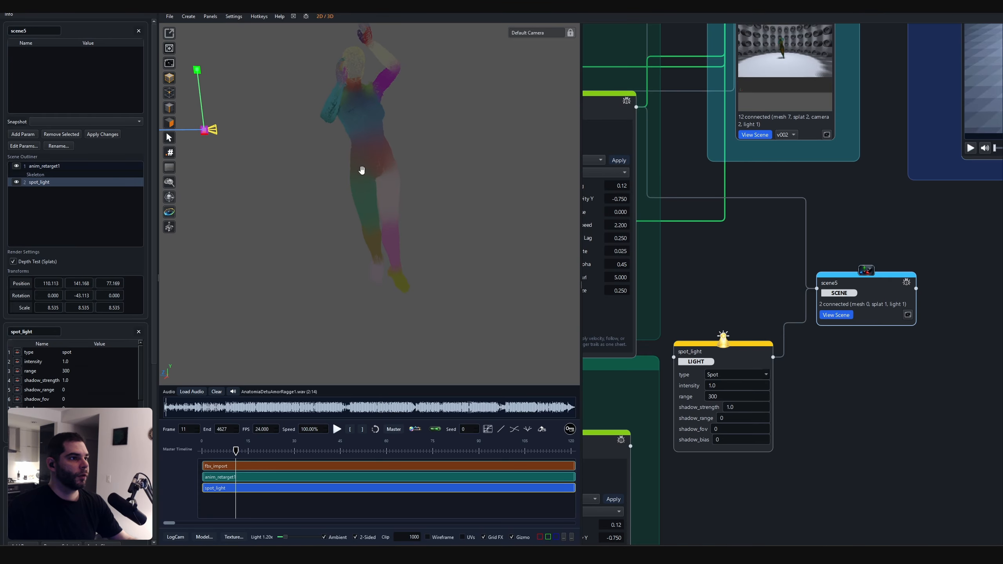
{"action": "scroll", "coordinate": [355, 171], "scroll_direction": "down", "scroll_amount": 4}
{"action": "middle_click_drag", "start_coordinate": [344, 150], "coordinate": [348, 184]}
{"action": "scroll", "coordinate": [341, 184], "scroll_direction": "up", "scroll_amount": 3}
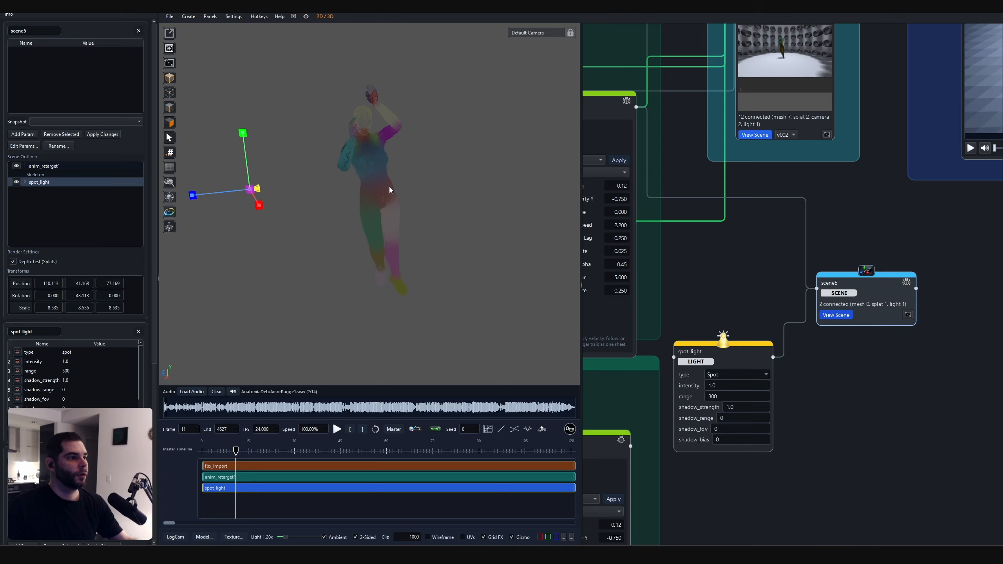
{"action": "scroll", "coordinate": [389, 190], "scroll_direction": "up", "scroll_amount": 5}
{"action": "right_click_drag", "start_coordinate": [421, 206], "coordinate": [344, 203]}
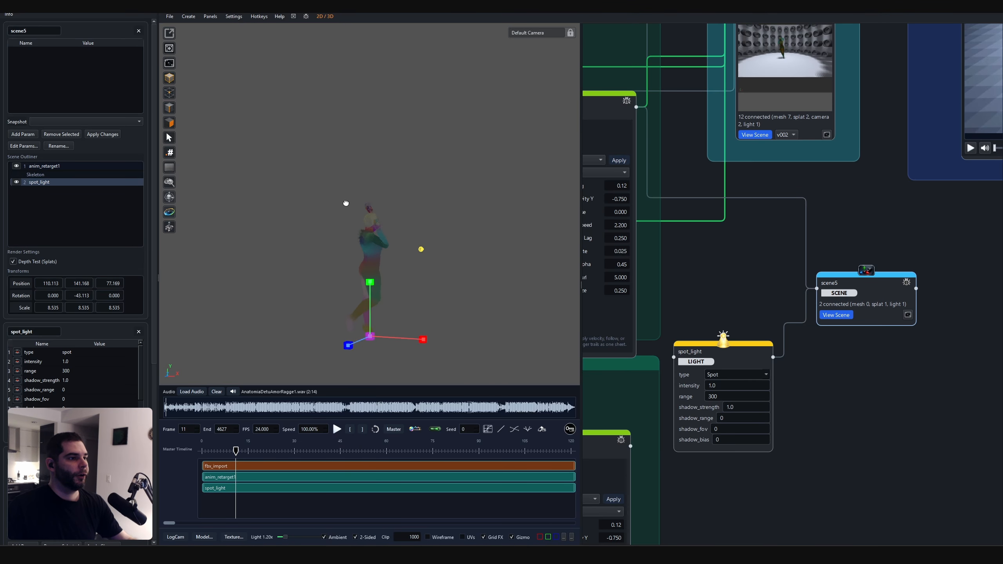
{"action": "left_click_drag", "start_coordinate": [345, 204], "coordinate": [193, 199]}
Change the spot_light node's type to Directional and inspect the lighting on the character.
{"action": "left_click", "coordinate": [747, 349]}
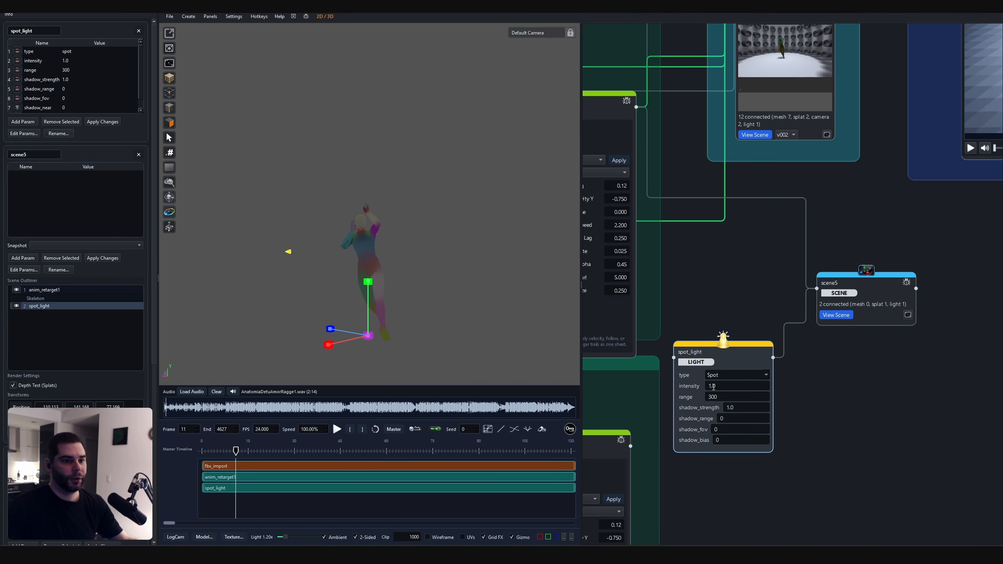
{"action": "left_click", "coordinate": [737, 374]}
{"action": "left_click", "coordinate": [664, 277]}
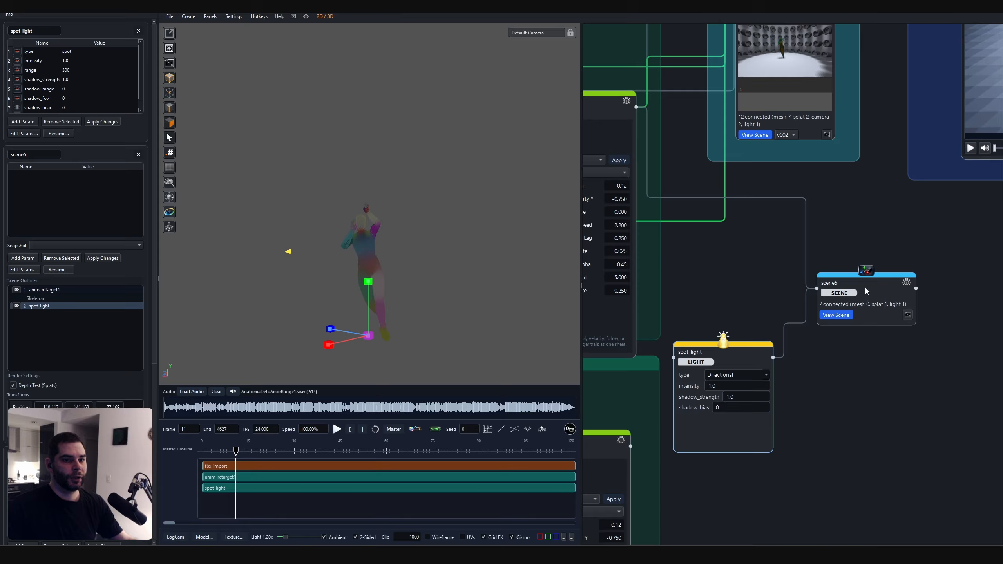
{"action": "left_click", "coordinate": [328, 222]}
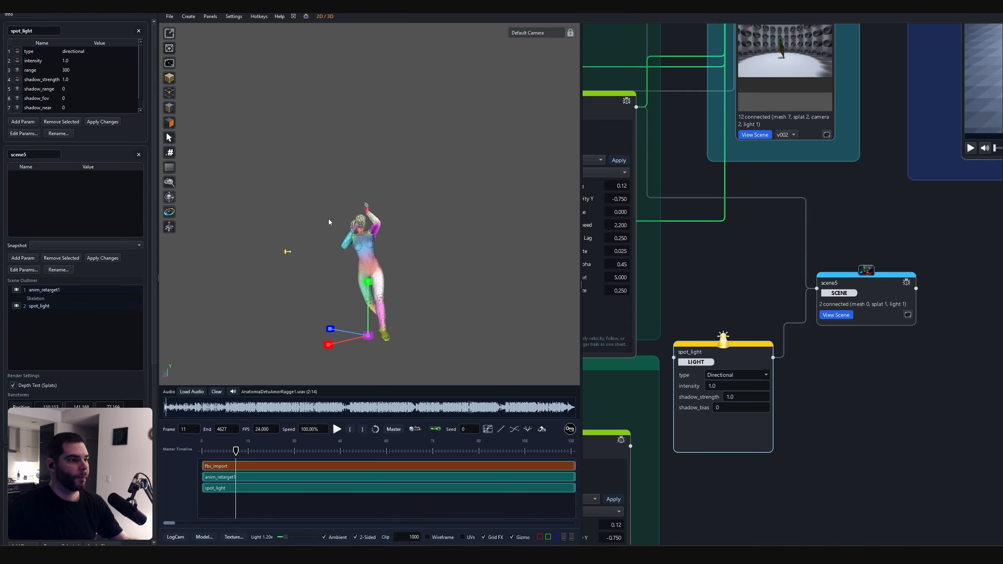
{"action": "scroll", "coordinate": [405, 229], "scroll_direction": "up", "scroll_amount": 5}
{"action": "mouse_move", "coordinate": [328, 222]}
{"action": "left_mouse_down"}
{"action": "mouse_move", "coordinate": [405, 229]}
{"action": "mouse_move", "coordinate": [239, 219]}
{"action": "mouse_move", "coordinate": [242, 232]}
{"action": "left_mouse_up"}
{"action": "scroll", "coordinate": [403, 224], "scroll_direction": "down", "scroll_amount": 4}
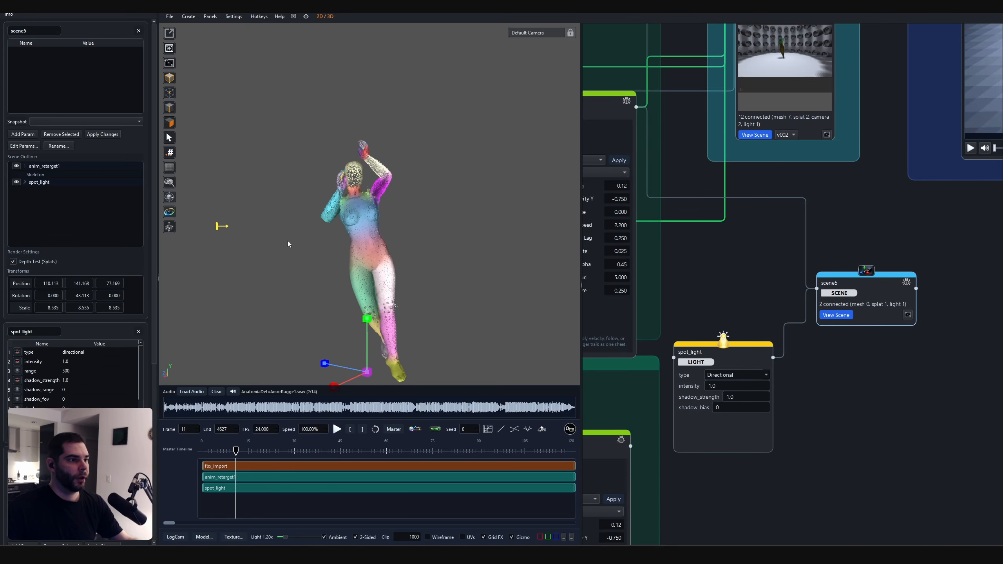
Move the directional light to about 89, 202, 48 and tilt it about 32° on X toward the character.
{"action": "left_click", "coordinate": [218, 228]}
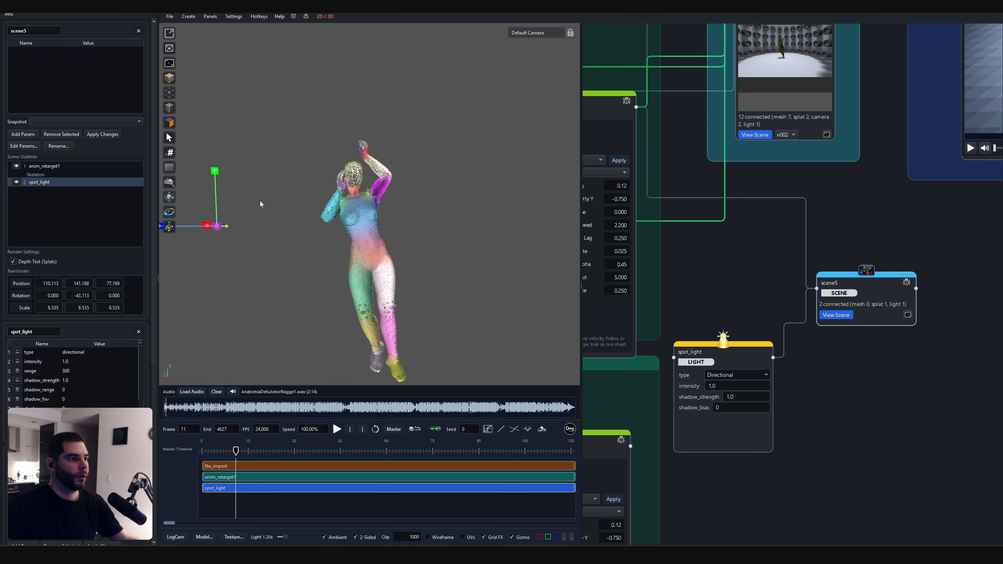
{"action": "key", "text": "r"}
{"action": "mouse_move", "coordinate": [263, 194]}
{"action": "left_mouse_down"}
{"action": "mouse_move", "coordinate": [262, 244]}
{"action": "mouse_move", "coordinate": [255, 224]}
{"action": "left_mouse_up"}
{"action": "left_click_drag", "start_coordinate": [357, 207], "coordinate": [301, 171]}
{"action": "key", "text": "w"}
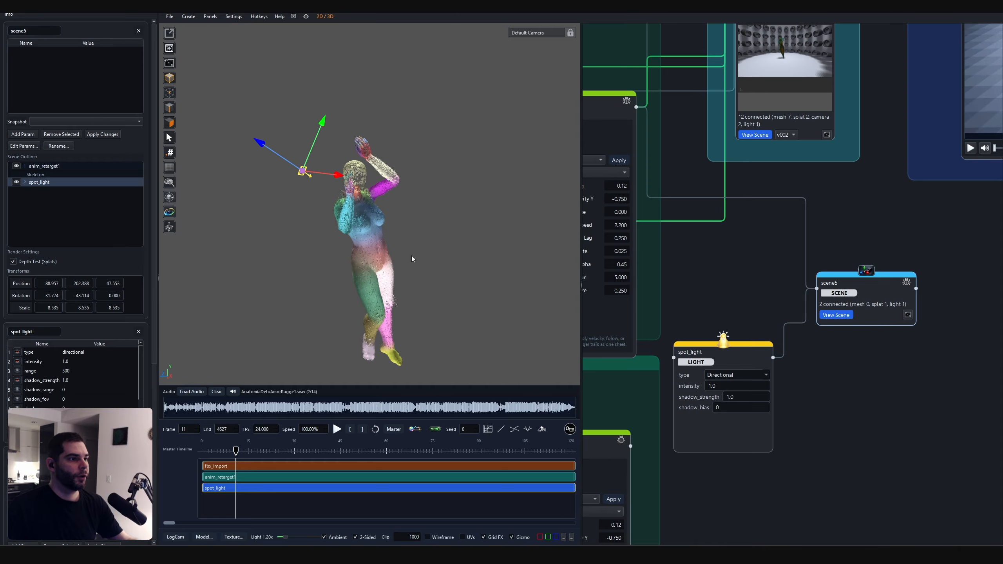
{"action": "left_click_drag", "start_coordinate": [411, 257], "coordinate": [360, 248]}
Change the light's type to Area and inspect the character under it from several angles.
{"action": "left_click", "coordinate": [732, 375]}
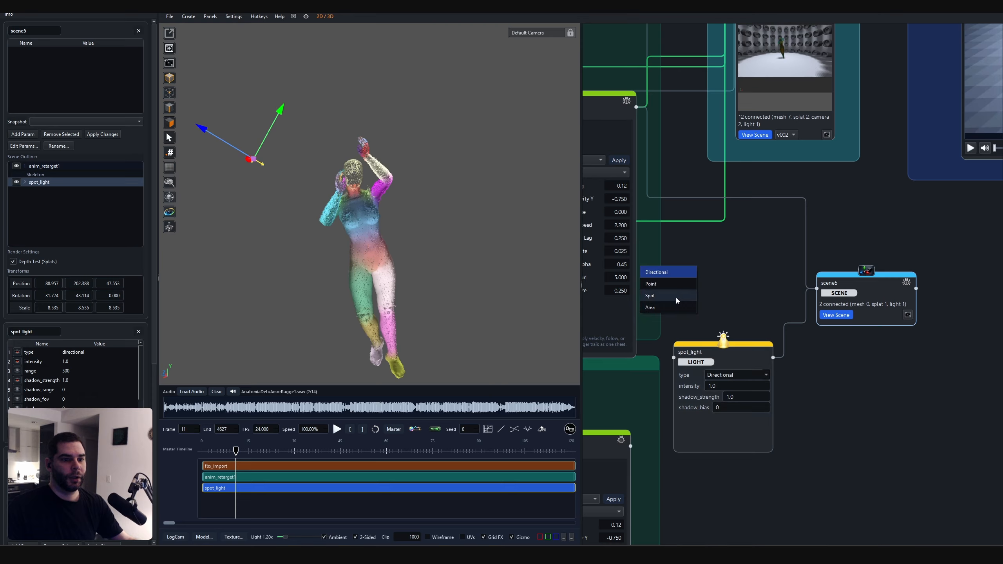
{"action": "left_click", "coordinate": [655, 308]}
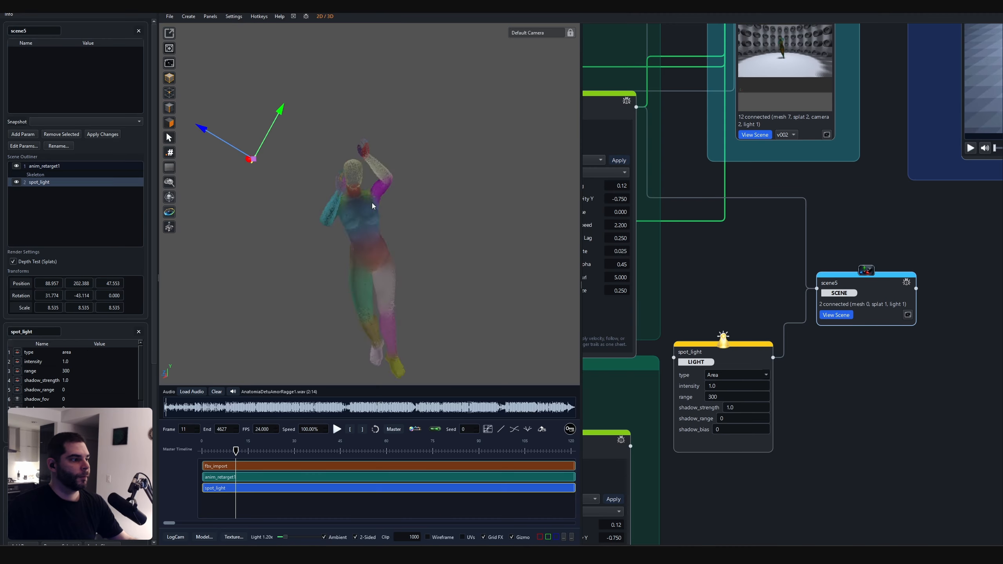
{"action": "scroll", "coordinate": [356, 222], "scroll_direction": "down", "scroll_amount": 5}
{"action": "left_click_drag", "start_coordinate": [318, 199], "coordinate": [251, 204]}
{"action": "scroll", "coordinate": [311, 213], "scroll_direction": "up", "scroll_amount": 3}
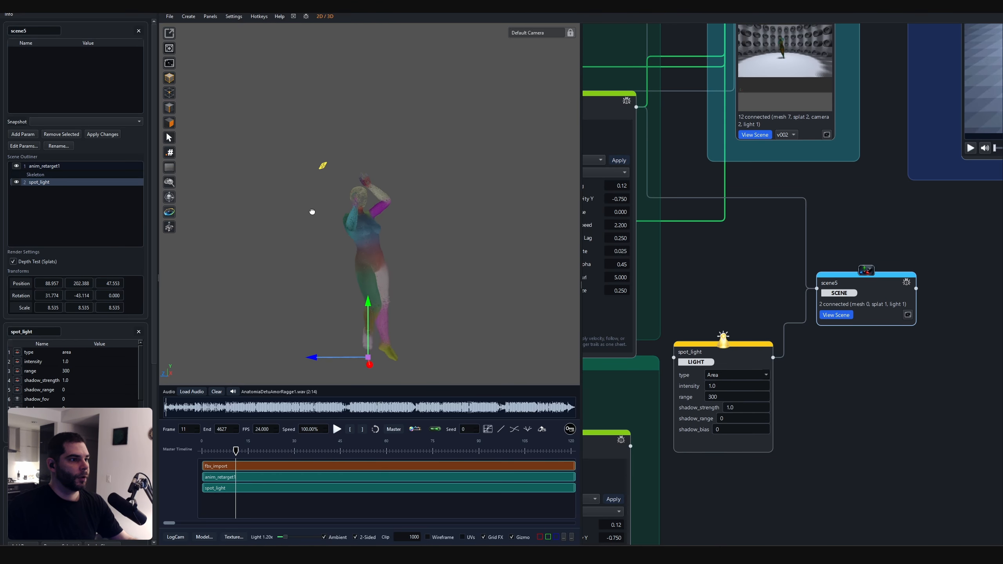
{"action": "left_click_drag", "start_coordinate": [311, 213], "coordinate": [295, 191]}
{"action": "key", "text": "r"}
Try an intensity of 2 on the area light and raise it to 4.
{"action": "left_click", "coordinate": [742, 373]}
{"action": "left_click", "coordinate": [729, 385]}
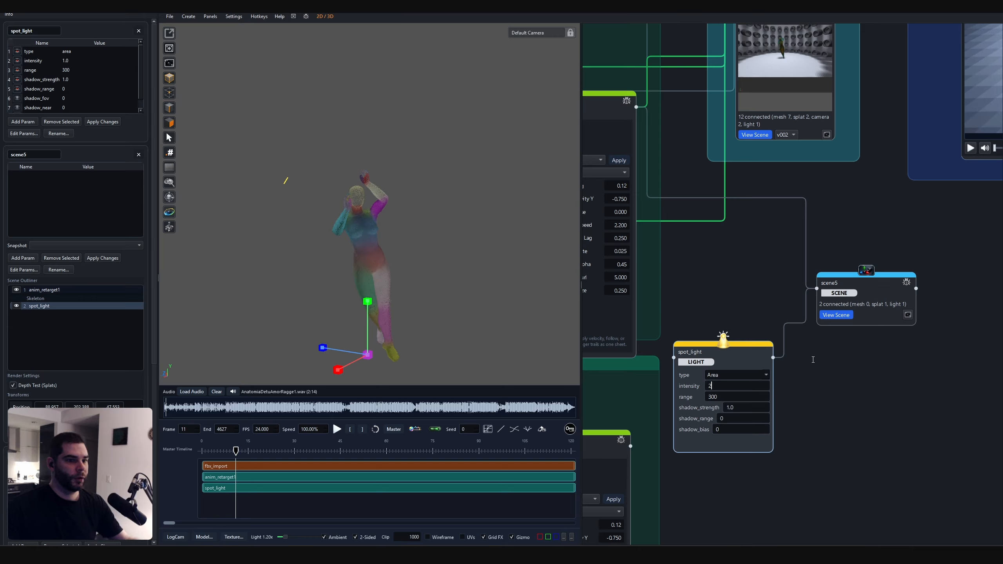
{"action": "type", "text": "2"}
{"action": "key", "text": "Return"}
{"action": "left_click_drag", "start_coordinate": [439, 253], "coordinate": [480, 264]}
{"action": "type", "text": "4"}
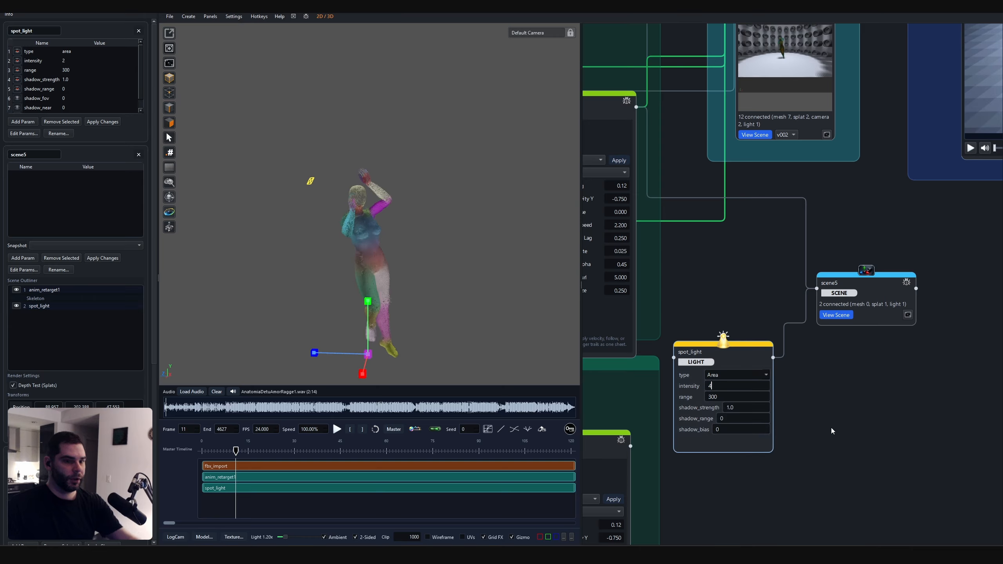
{"action": "key", "text": "Return"}
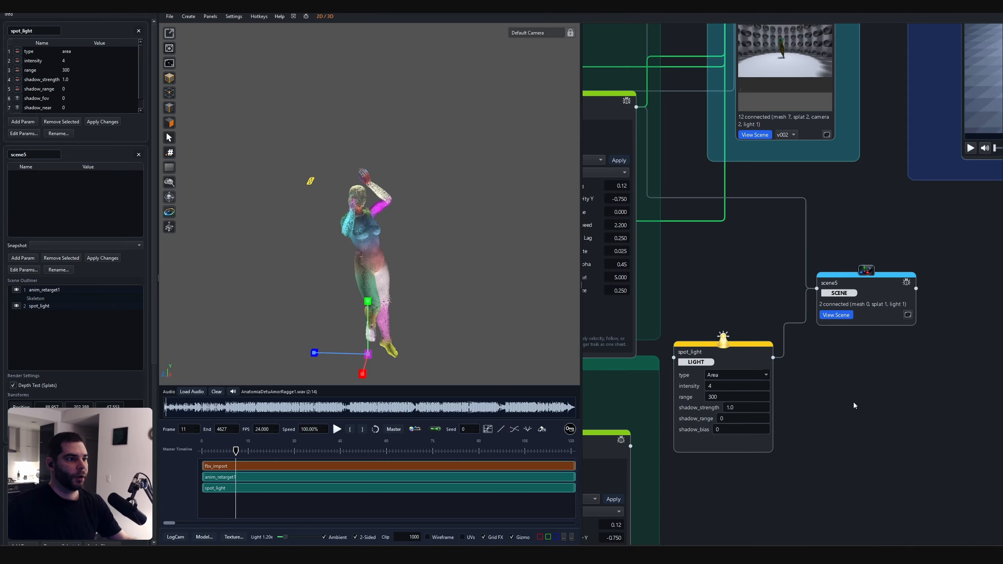
Add a Primitive node below the light node, set it to Plane, and connect it to scene5.
{"action": "left_click_drag", "start_coordinate": [850, 425], "coordinate": [873, 439]}
{"action": "key", "text": "Tab"}
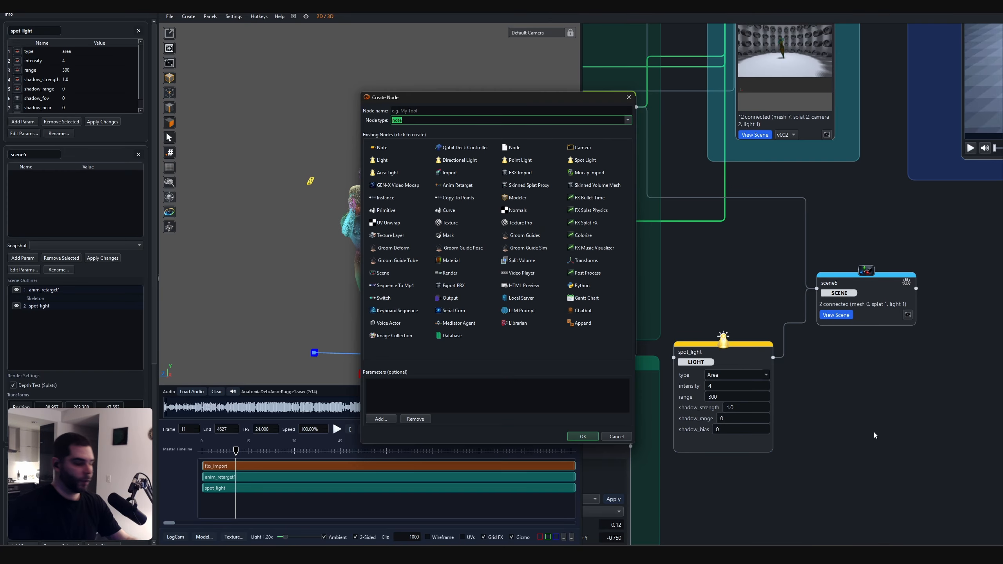
{"action": "type", "text": "pr"}
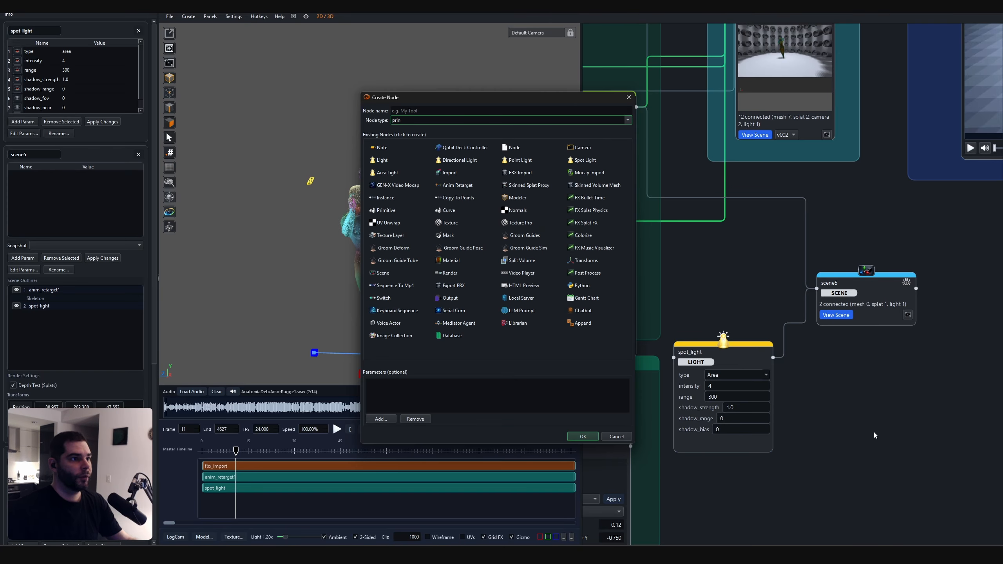
{"action": "key", "text": "BackSpace"}
{"action": "type", "text": "rimitive"}
{"action": "key", "text": "Return"}
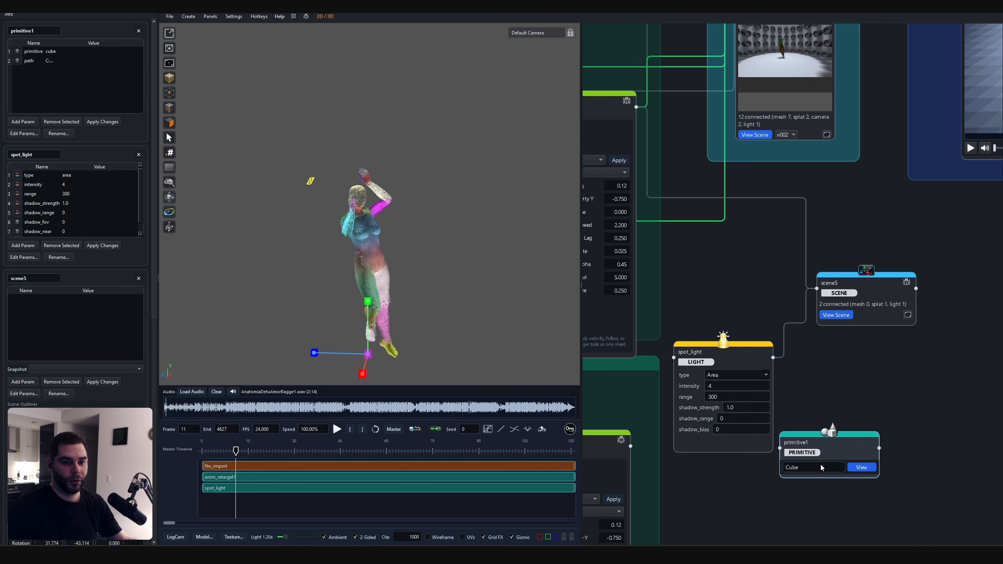
{"action": "left_click", "coordinate": [821, 468]}
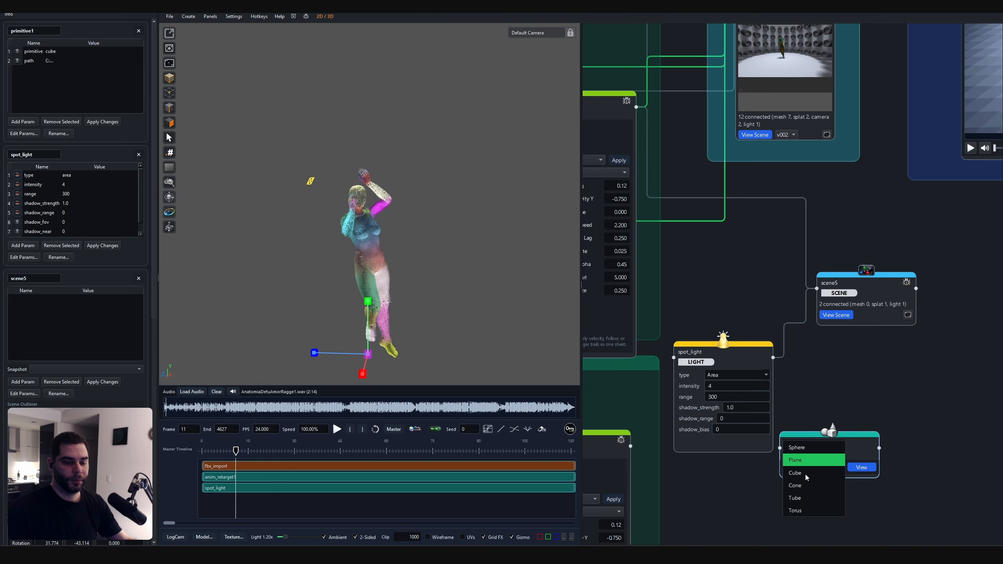
{"action": "left_click", "coordinate": [822, 460]}
{"action": "left_click", "coordinate": [862, 467]}
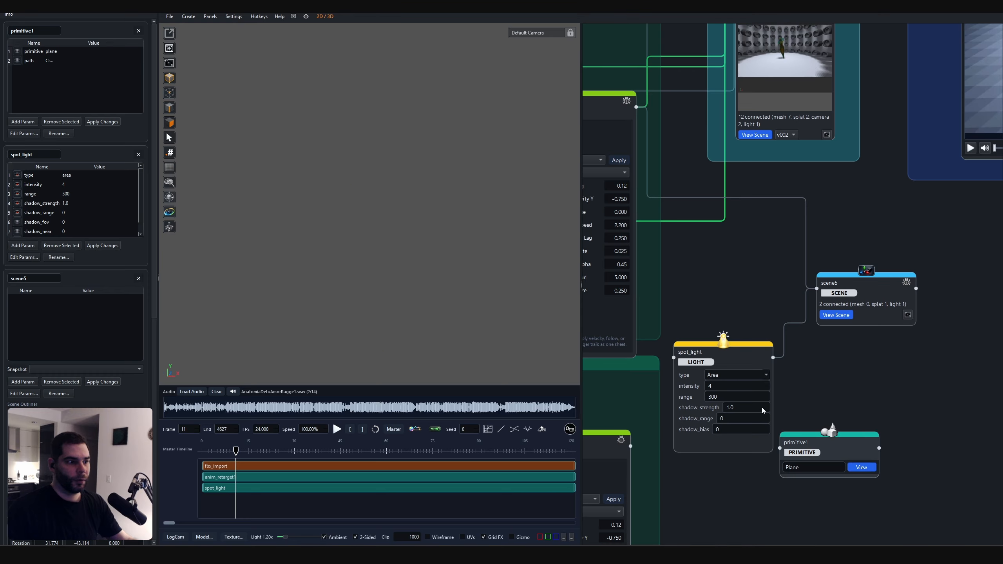
{"action": "left_click_drag", "start_coordinate": [879, 448], "coordinate": [823, 292]}
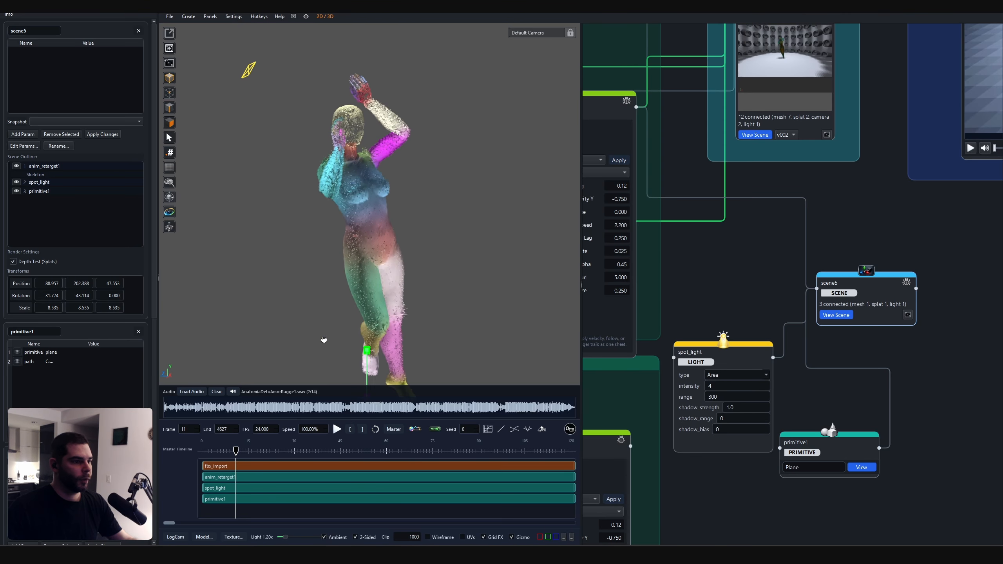
Set the scale of the primitive1 plane in scene5 to 100 on all three axes.
{"action": "left_click", "coordinate": [39, 182]}
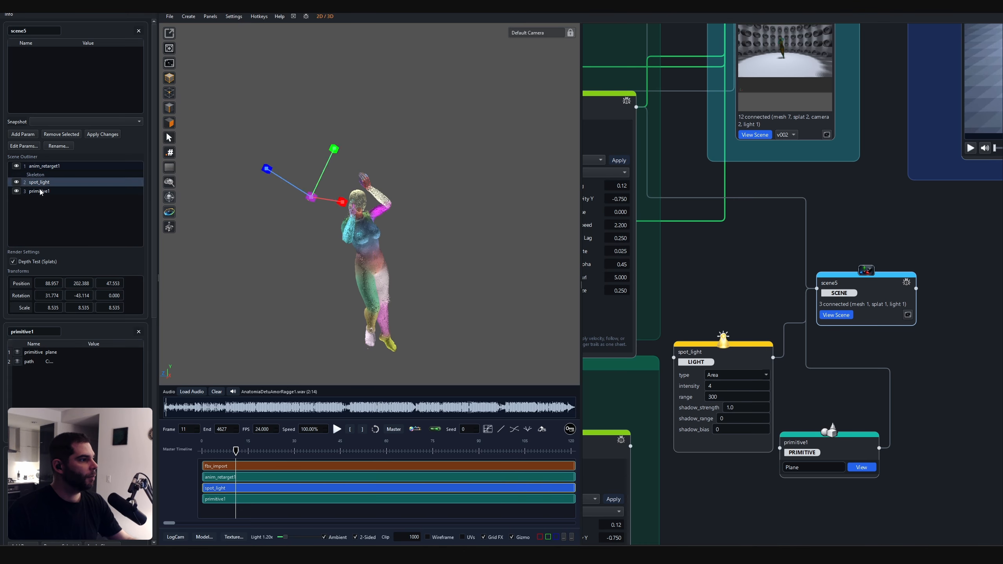
{"action": "left_click", "coordinate": [39, 190]}
{"action": "type", "text": "100"}
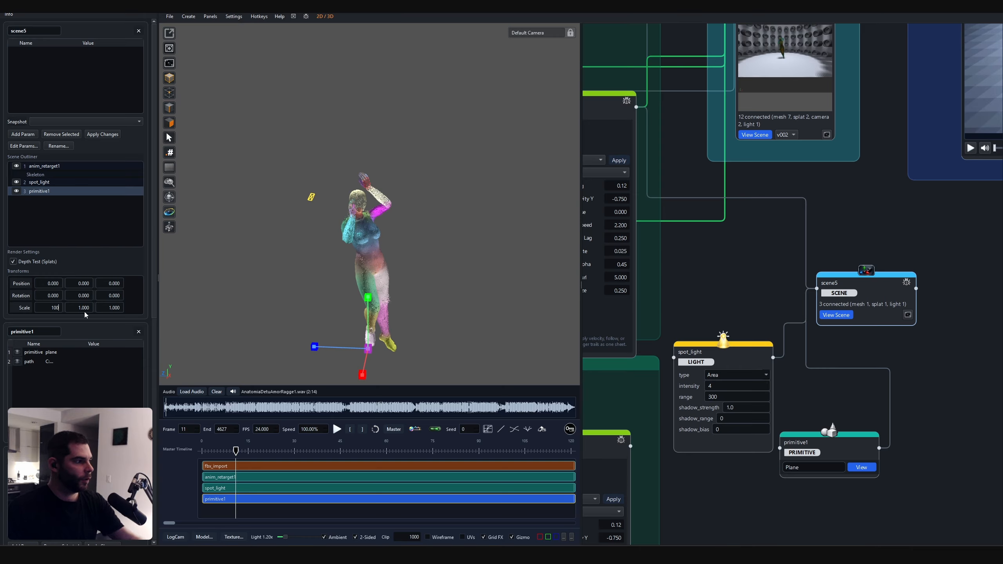
{"action": "key", "text": "Tab"}
{"action": "type", "text": "10"}
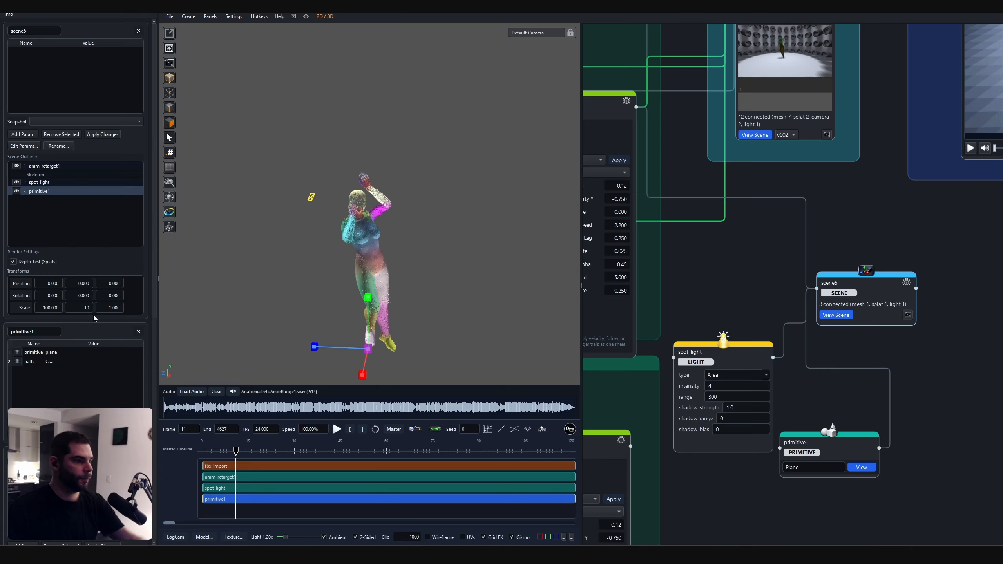
{"action": "type", "text": "0"}
{"action": "key", "text": "Return"}
{"action": "left_click_drag", "start_coordinate": [106, 310], "coordinate": [122, 310]}
{"action": "type", "text": "1"}
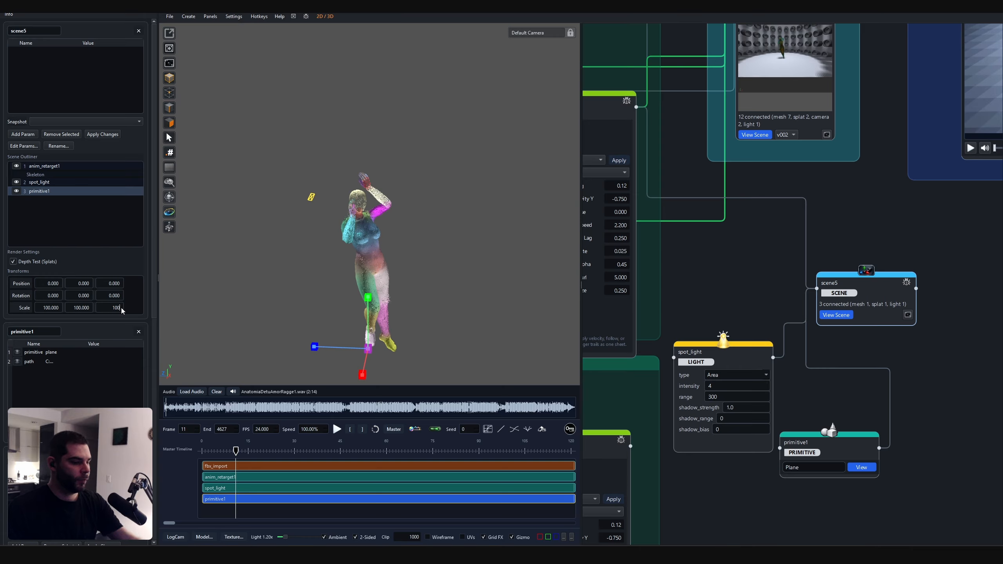
{"action": "type", "text": "00"}
{"action": "key", "text": "Return"}
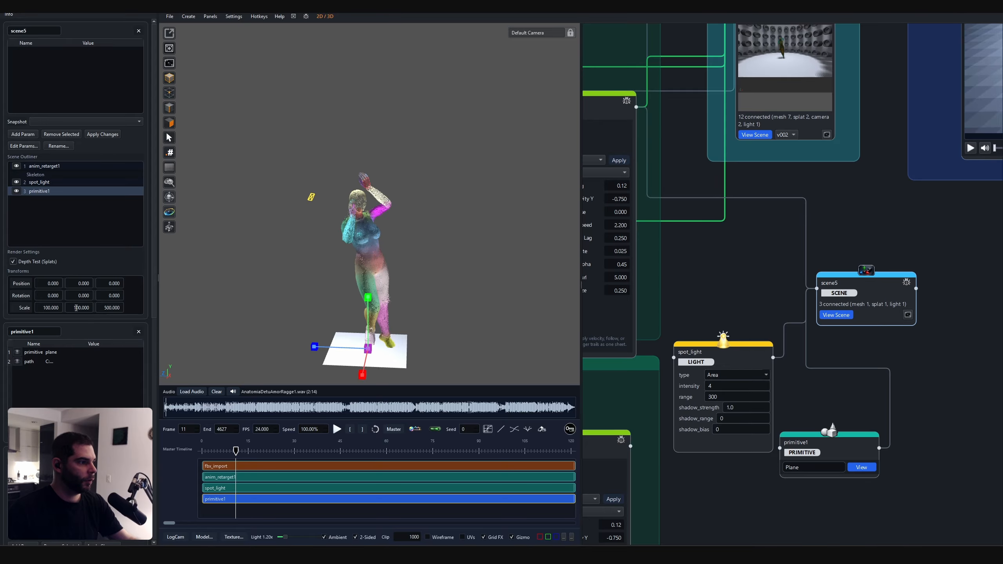
Enlarge the primitive1 plane in scene5 to a scale of 500 on all three axes.
{"action": "left_click", "coordinate": [74, 308]}
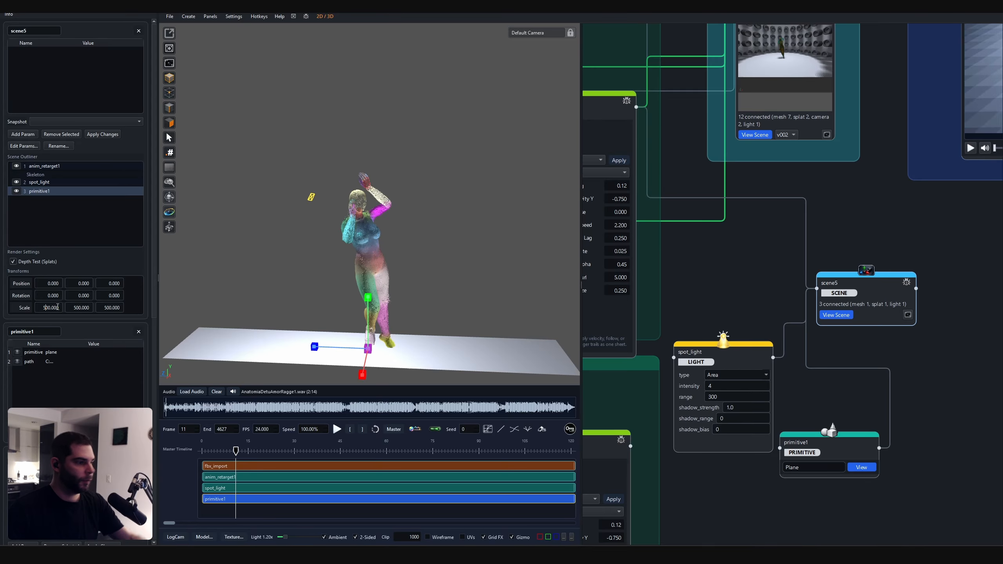
{"action": "key", "text": "Return"}
{"action": "mouse_move", "coordinate": [432, 269]}
{"action": "middle_mouse_down"}
{"action": "mouse_move", "coordinate": [430, 255]}
{"action": "mouse_move", "coordinate": [438, 268]}
{"action": "middle_mouse_up"}
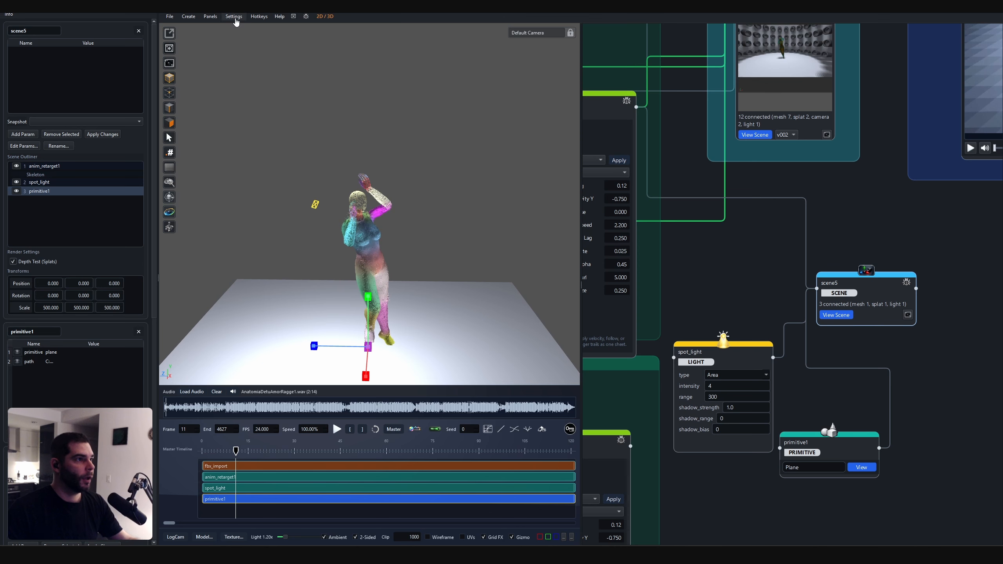
Disable the Work Light in the viewport settings and inspect the character's shadow on the plane.
{"action": "left_click", "coordinate": [234, 18]}
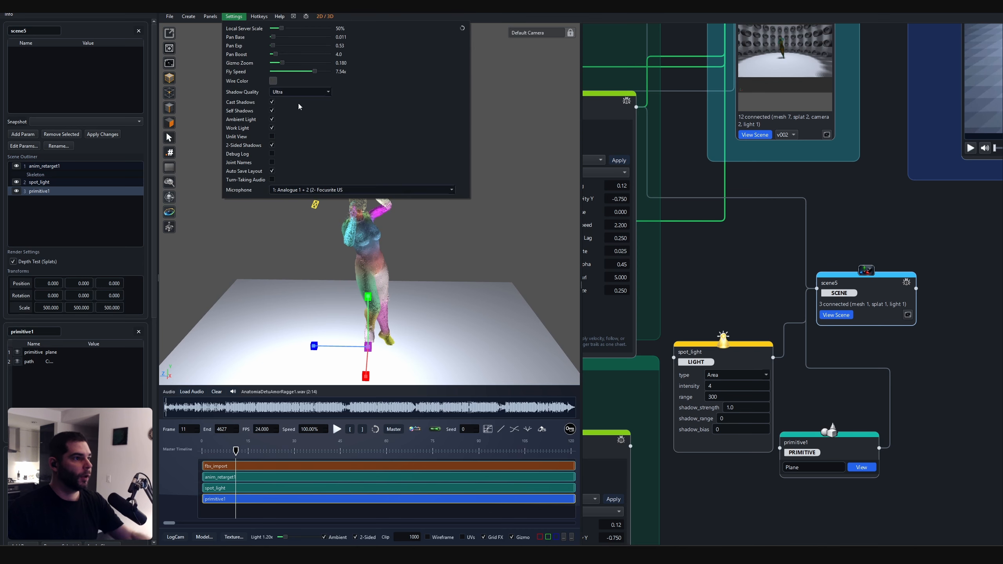
{"action": "left_click", "coordinate": [272, 128]}
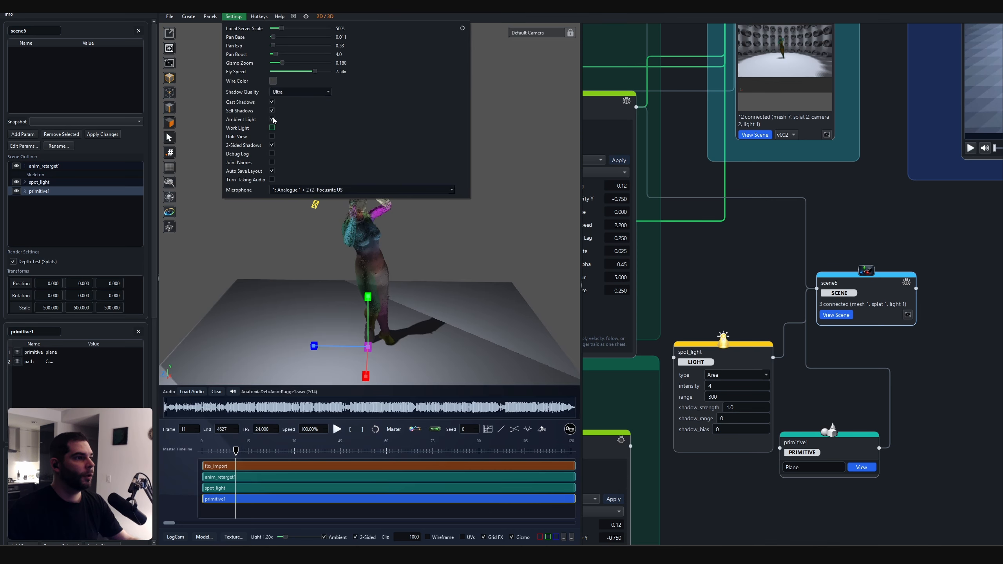
{"action": "left_click", "coordinate": [475, 236]}
{"action": "scroll", "coordinate": [416, 253], "scroll_direction": "up", "scroll_amount": 4}
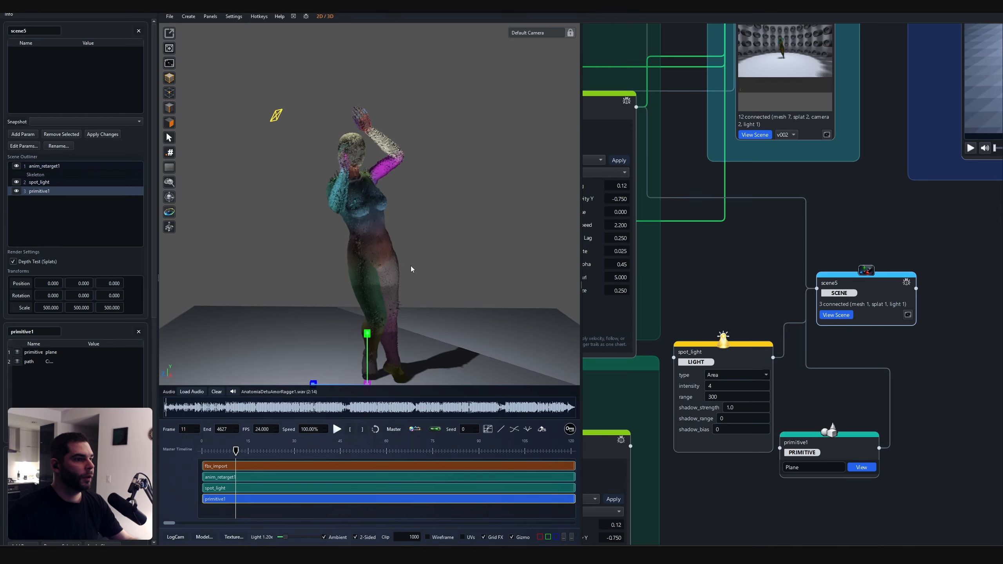
{"action": "left_click_drag", "start_coordinate": [411, 269], "coordinate": [375, 272]}
{"action": "left_click_drag", "start_coordinate": [300, 161], "coordinate": [537, 256]}
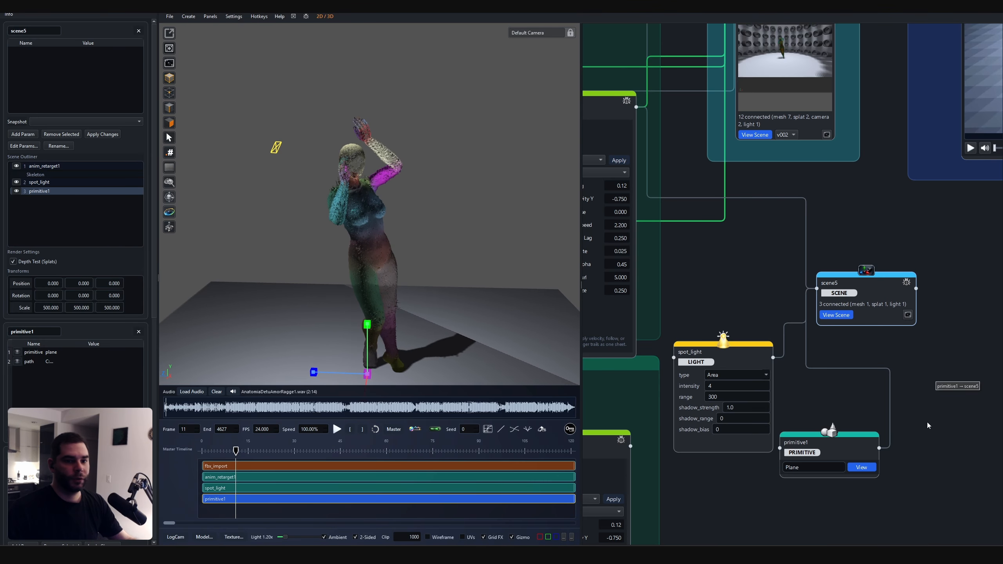
Change the spot_light node's type to Point and reload scene5 to view its lighting.
{"action": "left_click", "coordinate": [742, 369]}
{"action": "left_click", "coordinate": [754, 374]}
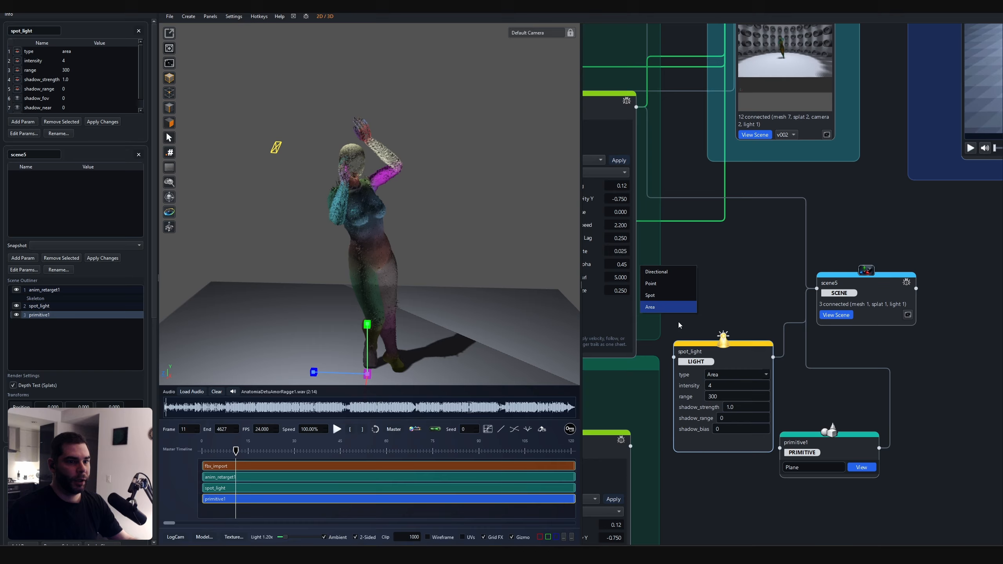
{"action": "left_click", "coordinate": [655, 285]}
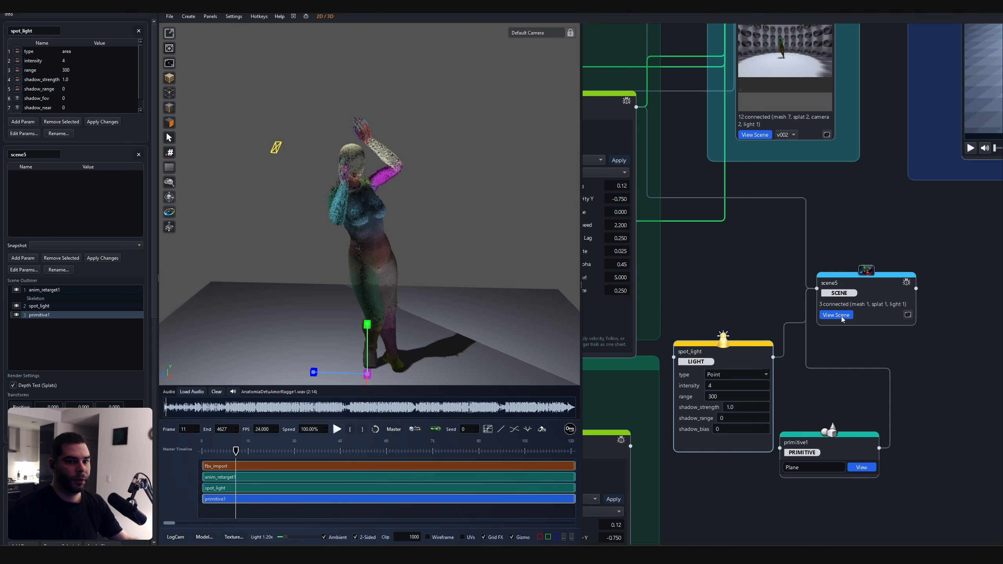
{"action": "left_click_drag", "start_coordinate": [416, 290], "coordinate": [257, 316]}
{"action": "scroll", "coordinate": [411, 284], "scroll_direction": "up", "scroll_amount": 2}
{"action": "left_click_drag", "start_coordinate": [412, 285], "coordinate": [425, 281]}
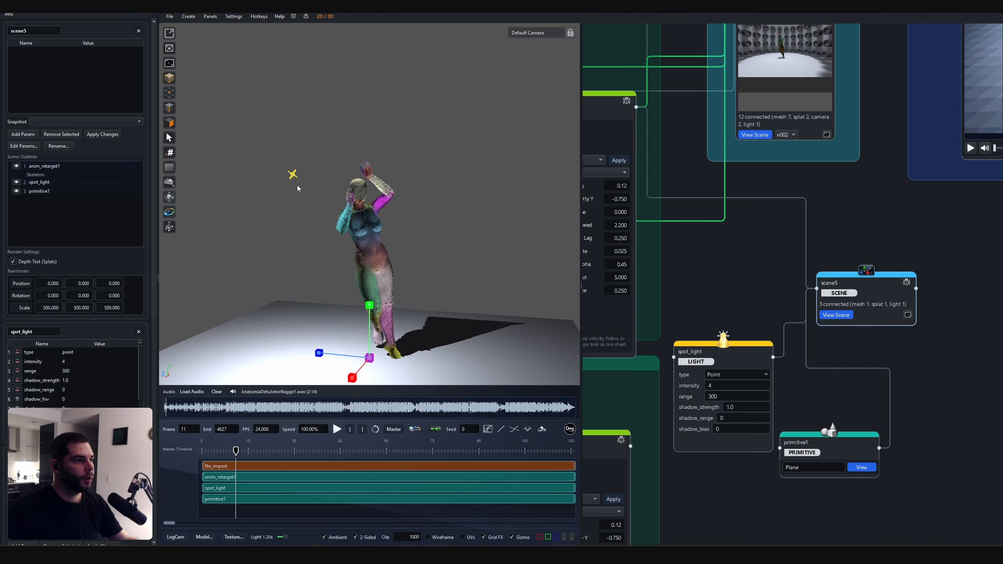
Move the point light in the viewport to about 13, 214, 79.
{"action": "left_click", "coordinate": [293, 174]}
{"action": "scroll", "coordinate": [302, 168], "scroll_direction": "up", "scroll_amount": 2}
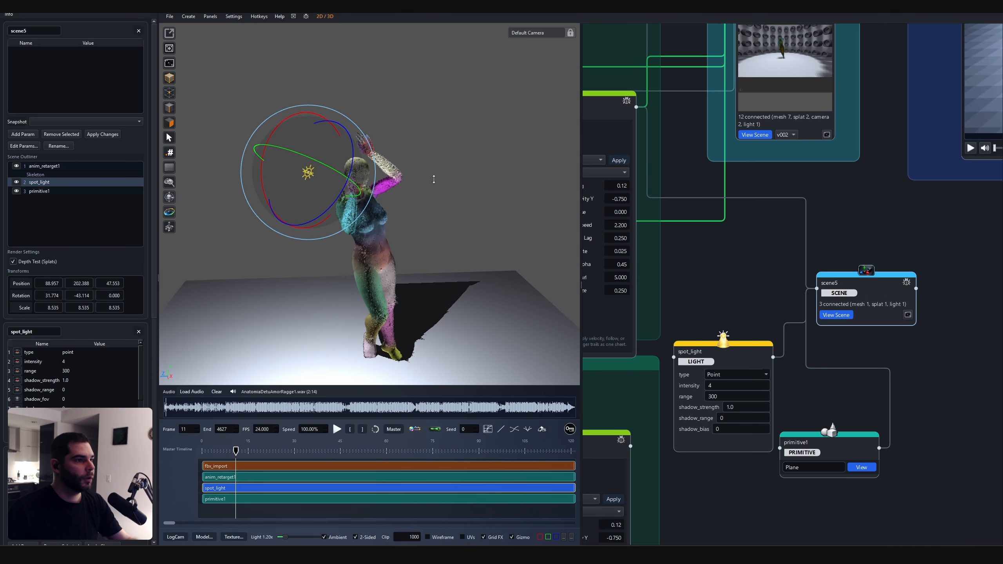
{"action": "mouse_move", "coordinate": [305, 166]}
{"action": "left_mouse_down"}
{"action": "mouse_move", "coordinate": [332, 155]}
{"action": "mouse_move", "coordinate": [300, 158]}
{"action": "mouse_move", "coordinate": [336, 146]}
{"action": "mouse_move", "coordinate": [466, 178]}
{"action": "mouse_move", "coordinate": [311, 185]}
{"action": "mouse_move", "coordinate": [291, 174]}
{"action": "left_mouse_up"}
{"action": "middle_click_drag", "start_coordinate": [291, 175], "coordinate": [300, 190]}
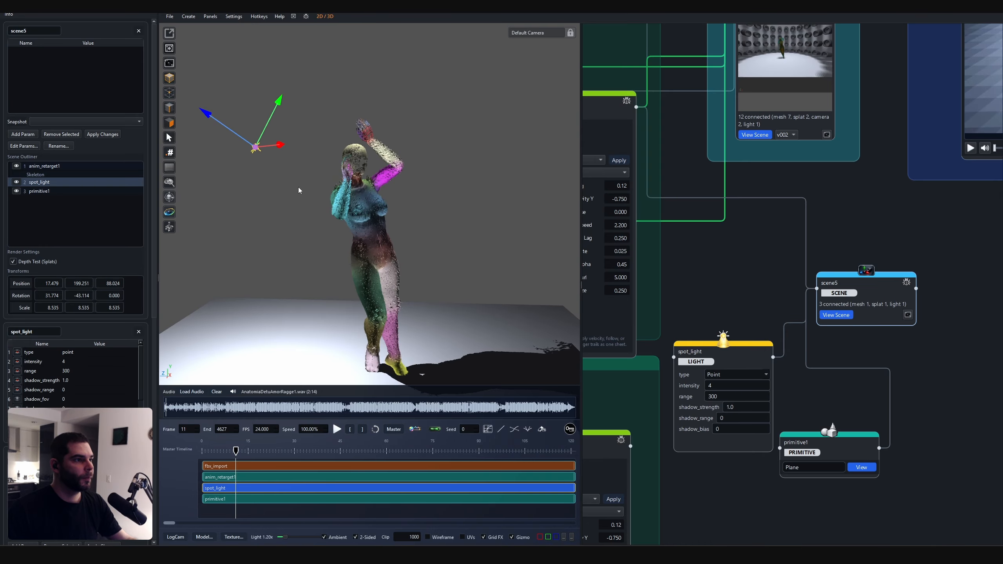
{"action": "left_click_drag", "start_coordinate": [257, 154], "coordinate": [267, 130]}
Switch the spot_light node's type to Area and view the character from another angle.
{"action": "left_click", "coordinate": [729, 375]}
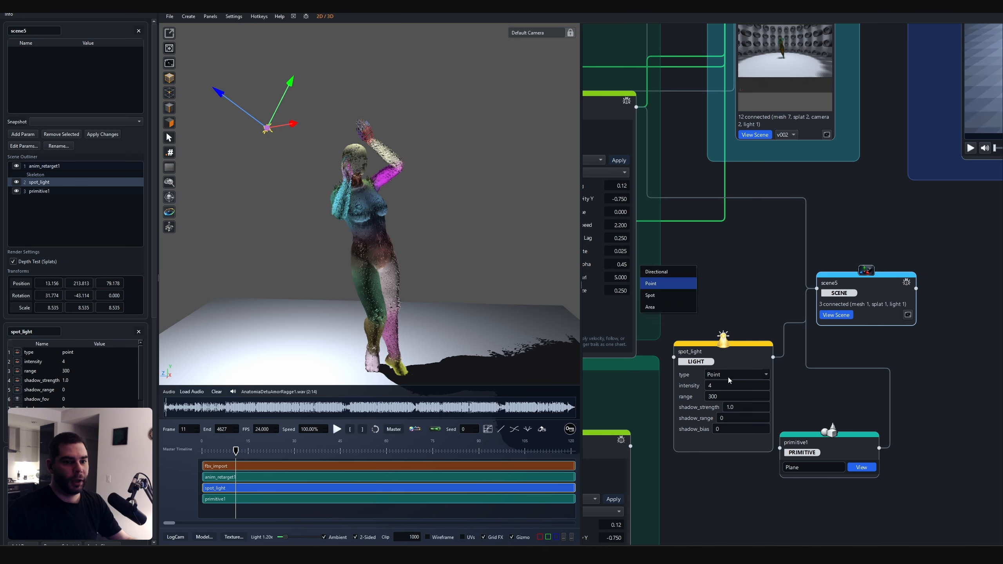
{"action": "left_click", "coordinate": [656, 307]}
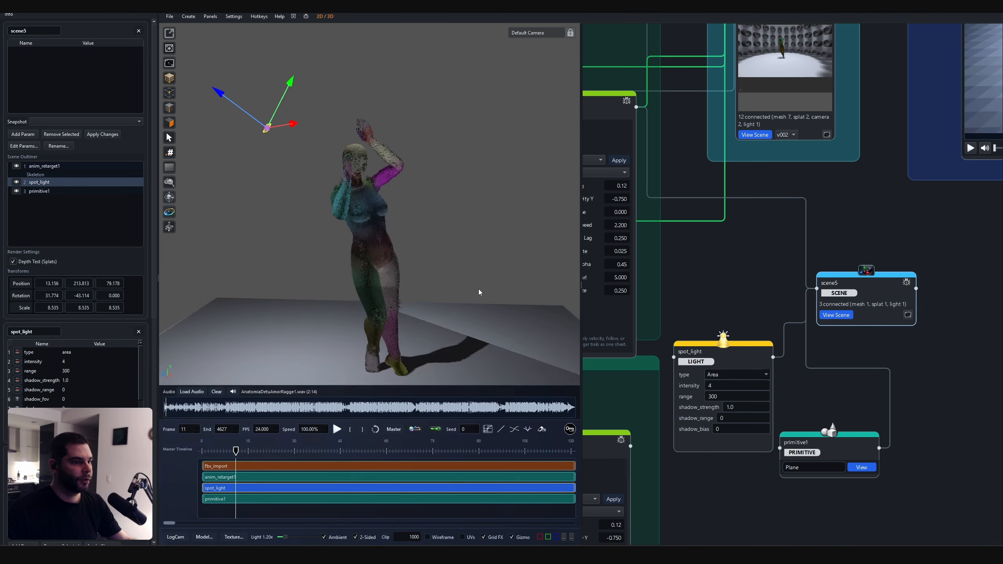
{"action": "middle_click_drag", "start_coordinate": [392, 280], "coordinate": [357, 300]}
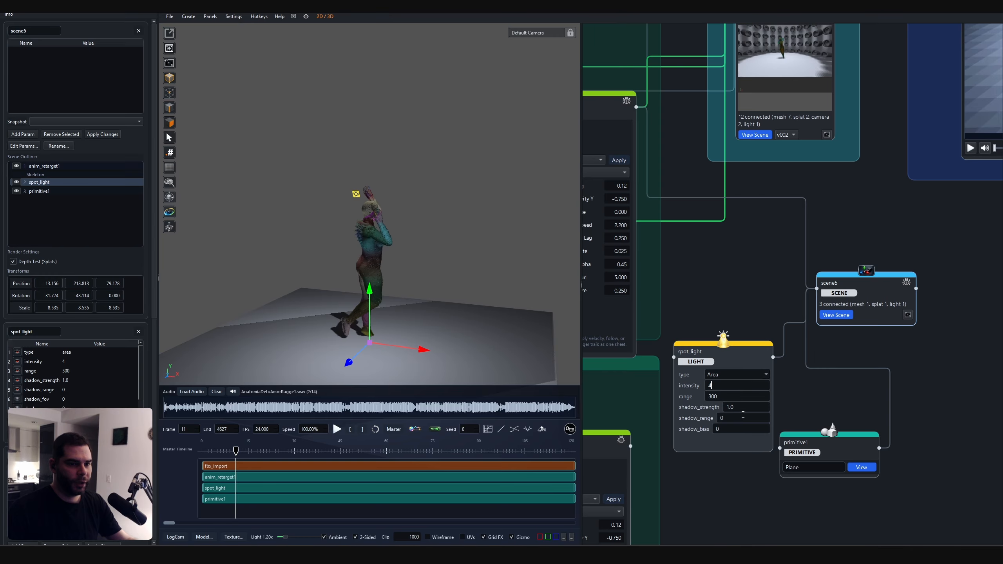
Set the area light's range to 1300 and inspect the lit plane and shadow.
{"action": "scroll", "coordinate": [730, 342], "scroll_direction": "up", "scroll_amount": 1}
{"action": "left_click", "coordinate": [705, 406]}
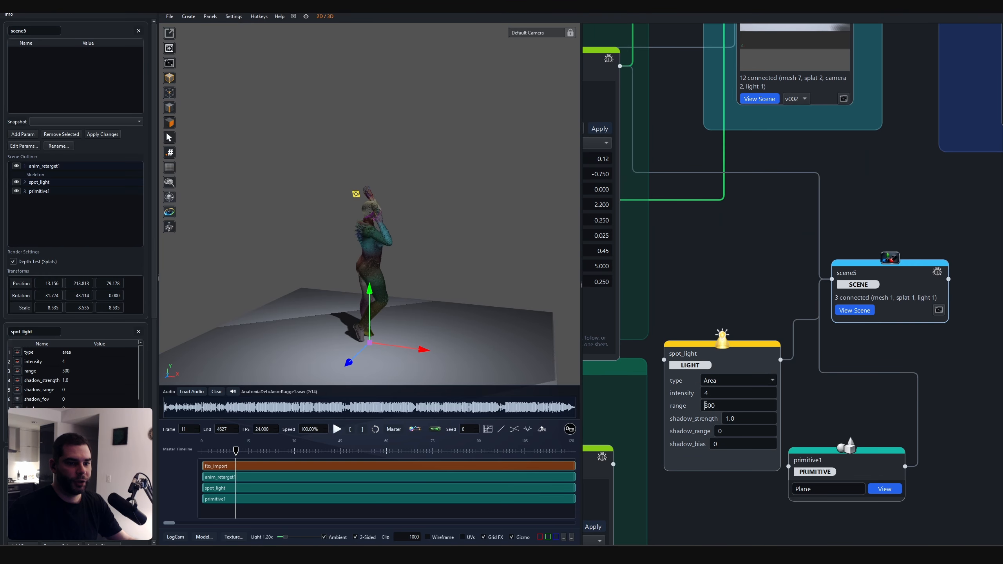
{"action": "type", "text": "1"}
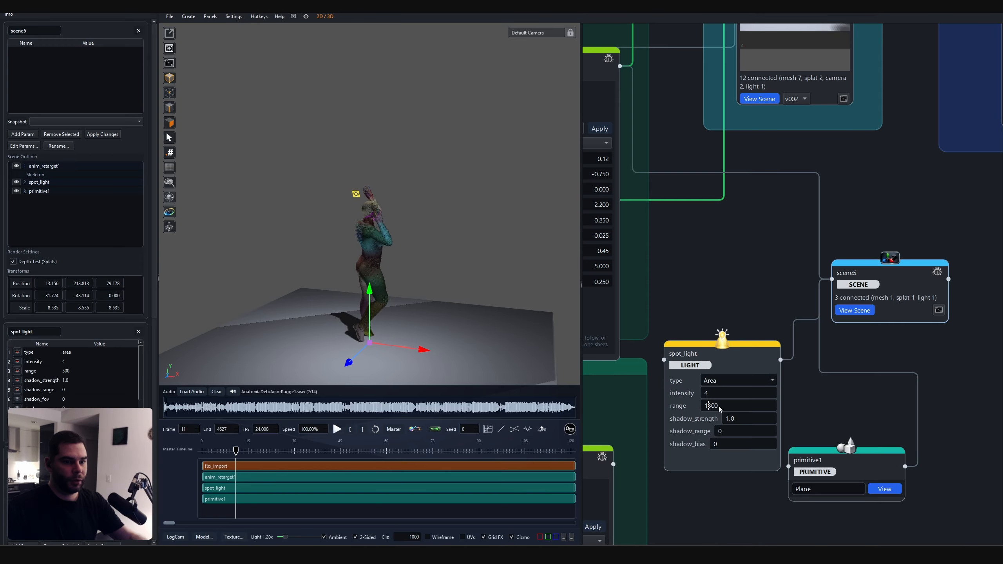
{"action": "left_click", "coordinate": [831, 394]}
{"action": "middle_click_drag", "start_coordinate": [425, 308], "coordinate": [322, 290]}
{"action": "right_click_drag", "start_coordinate": [322, 290], "coordinate": [333, 297]}
{"action": "middle_click_drag", "start_coordinate": [454, 225], "coordinate": [424, 237]}
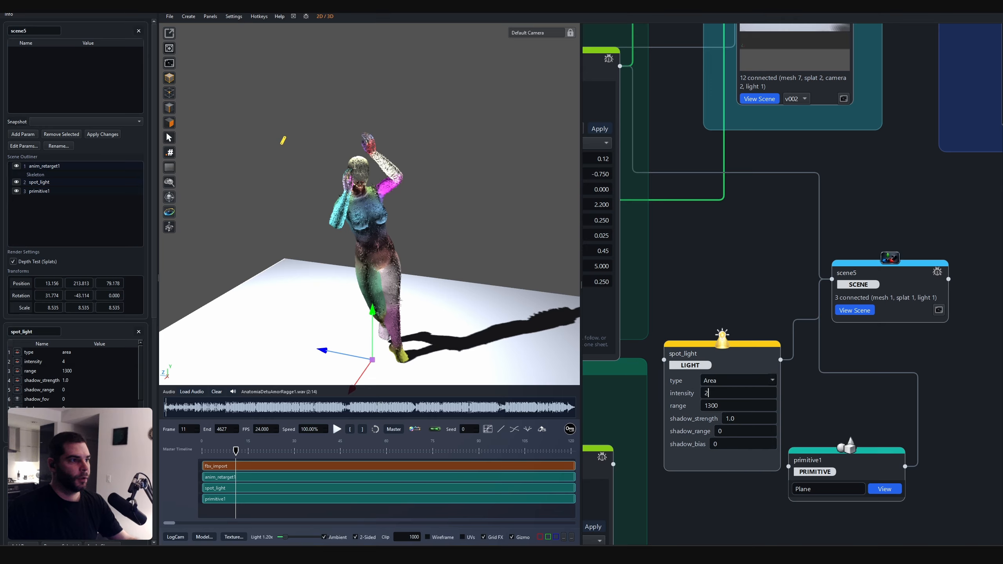
Set the area light's intensity to 2 and check the character's shading.
{"action": "left_click", "coordinate": [808, 368]}
{"action": "right_click_drag", "start_coordinate": [355, 210], "coordinate": [323, 189]}
{"action": "middle_click_drag", "start_coordinate": [323, 190], "coordinate": [310, 183]}
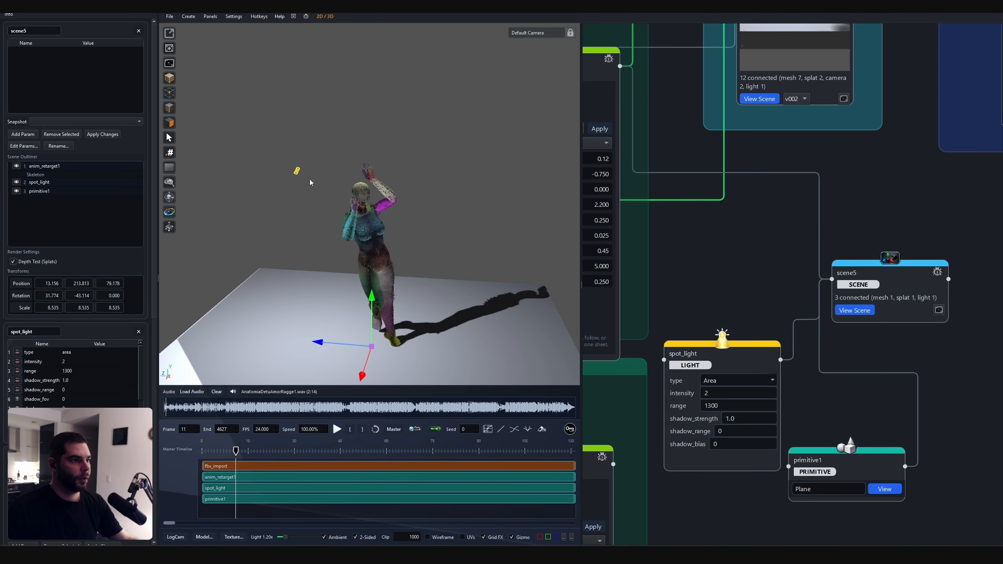
Select the area light in the viewport and reposition it around the character.
{"action": "key", "text": "r"}
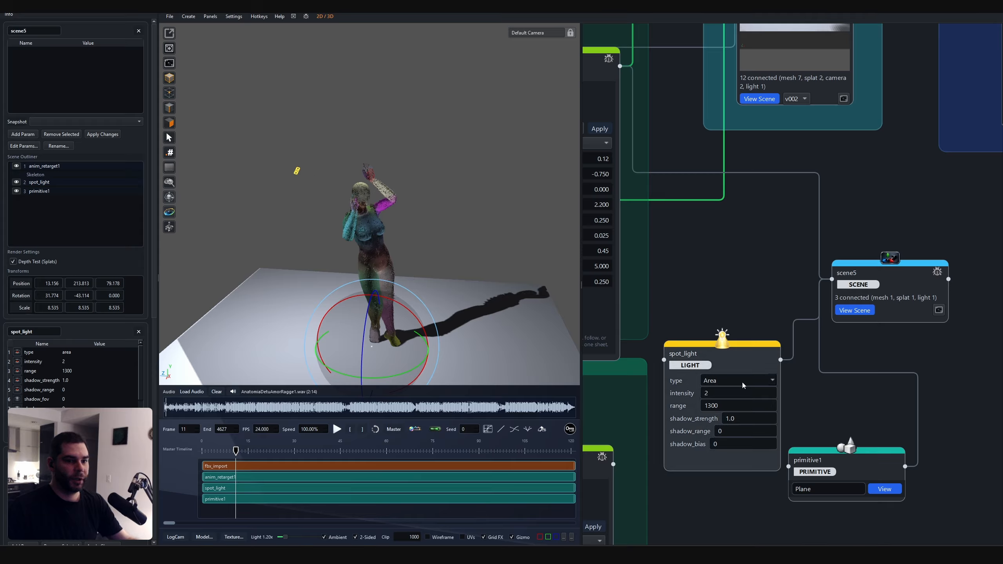
{"action": "left_click", "coordinate": [736, 375]}
{"action": "left_click", "coordinate": [297, 171]}
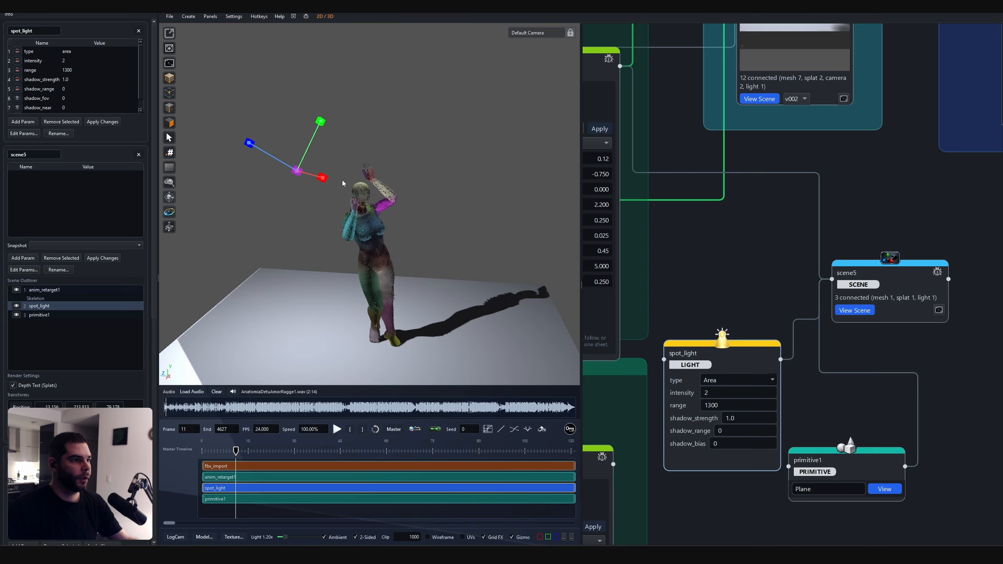
{"action": "key", "text": "w"}
{"action": "left_click_drag", "start_coordinate": [304, 166], "coordinate": [269, 303]}
{"action": "mouse_move", "coordinate": [354, 324]}
{"action": "middle_mouse_down"}
{"action": "mouse_move", "coordinate": [376, 302]}
{"action": "mouse_move", "coordinate": [430, 300]}
{"action": "mouse_move", "coordinate": [386, 329]}
{"action": "mouse_move", "coordinate": [367, 319]}
{"action": "middle_mouse_up"}
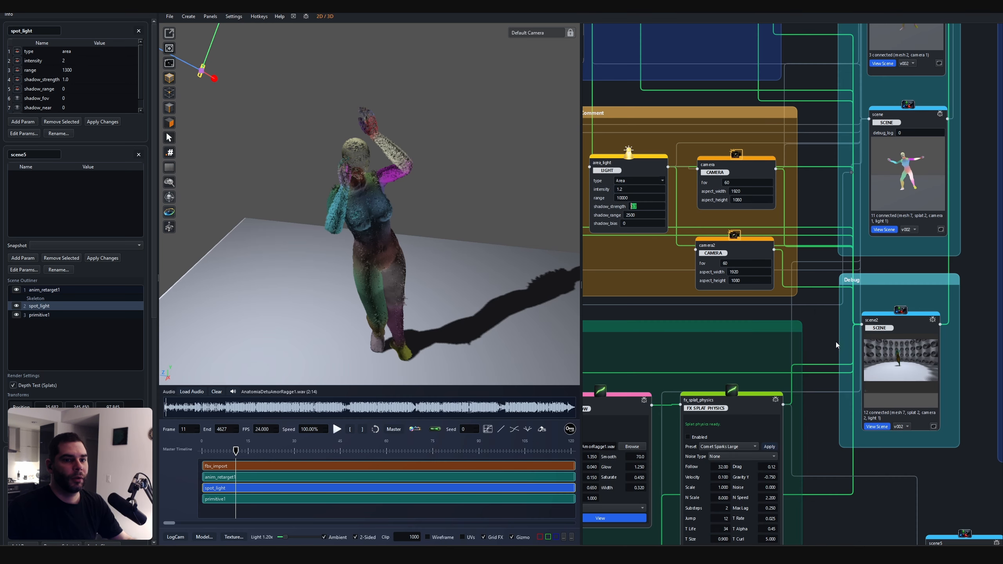
Set the light's shadow_strength to 0.7 and inspect the softened shadow on the plane.
{"action": "scroll", "coordinate": [835, 341], "scroll_direction": "down", "scroll_amount": 2}
{"action": "middle_click_drag", "start_coordinate": [785, 174], "coordinate": [769, 141]}
{"action": "scroll", "coordinate": [832, 366], "scroll_direction": "up", "scroll_amount": 2}
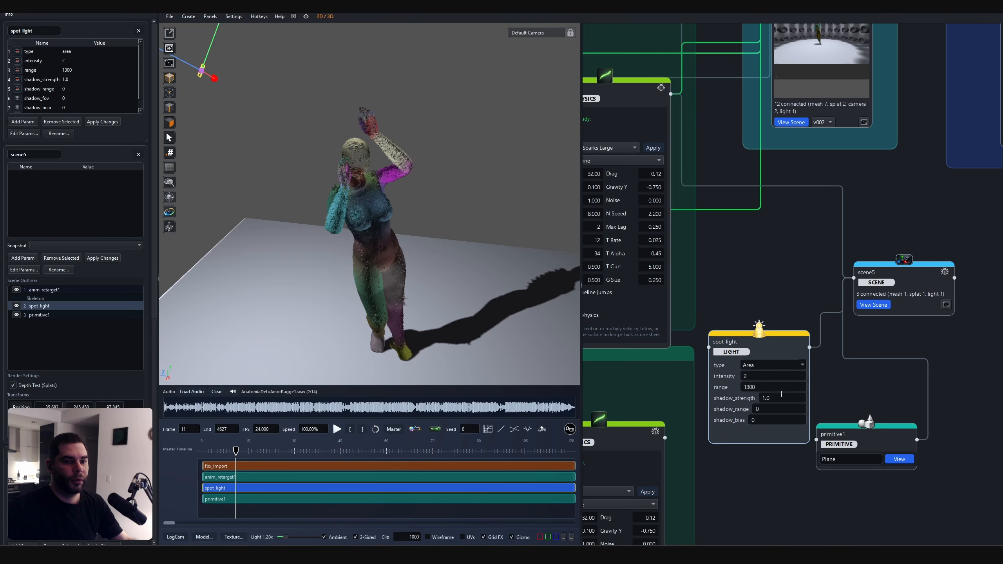
{"action": "type", "text": "0.7"}
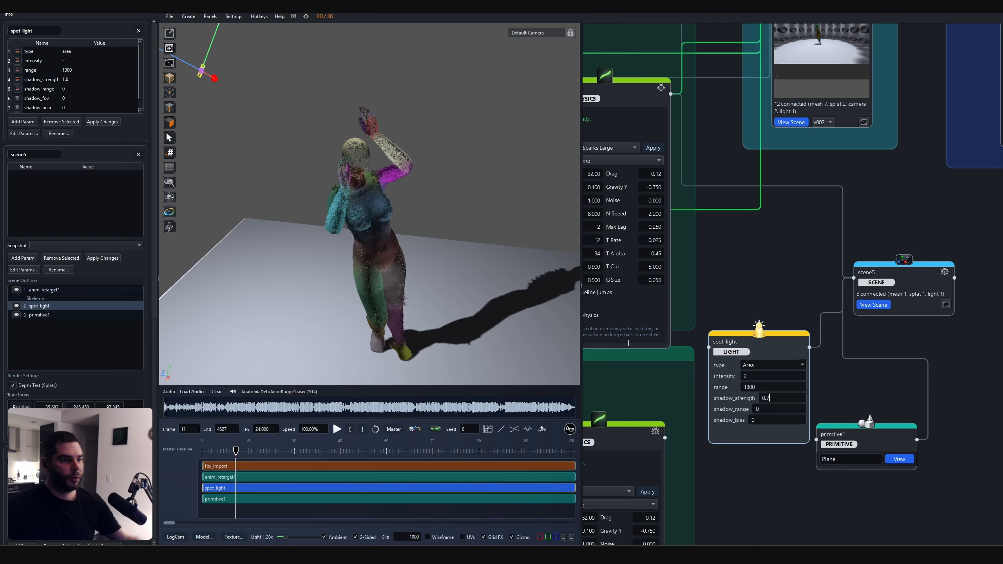
{"action": "key", "text": "Return"}
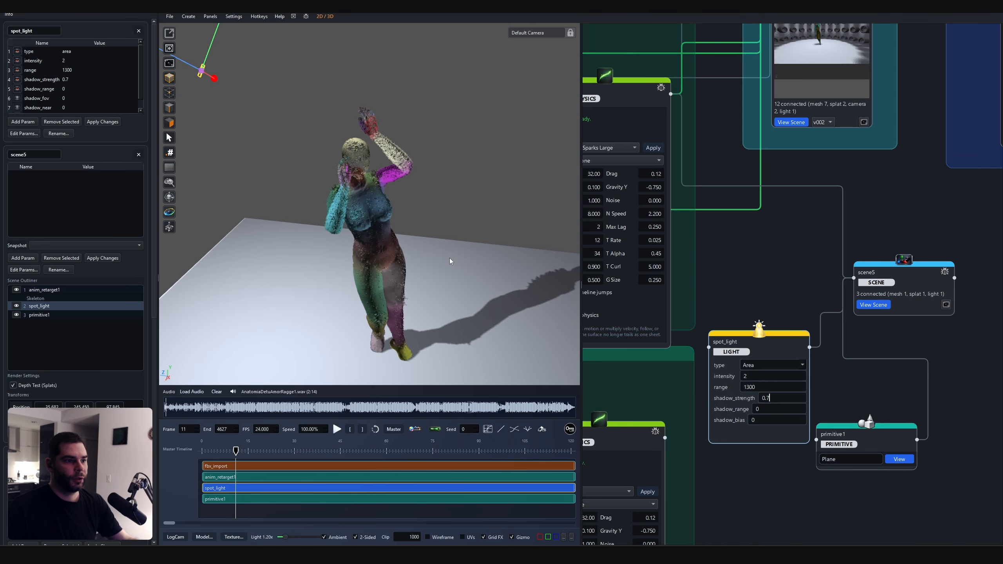
{"action": "right_click_drag", "start_coordinate": [500, 281], "coordinate": [443, 278]}
{"action": "left_click_drag", "start_coordinate": [443, 277], "coordinate": [425, 250]}
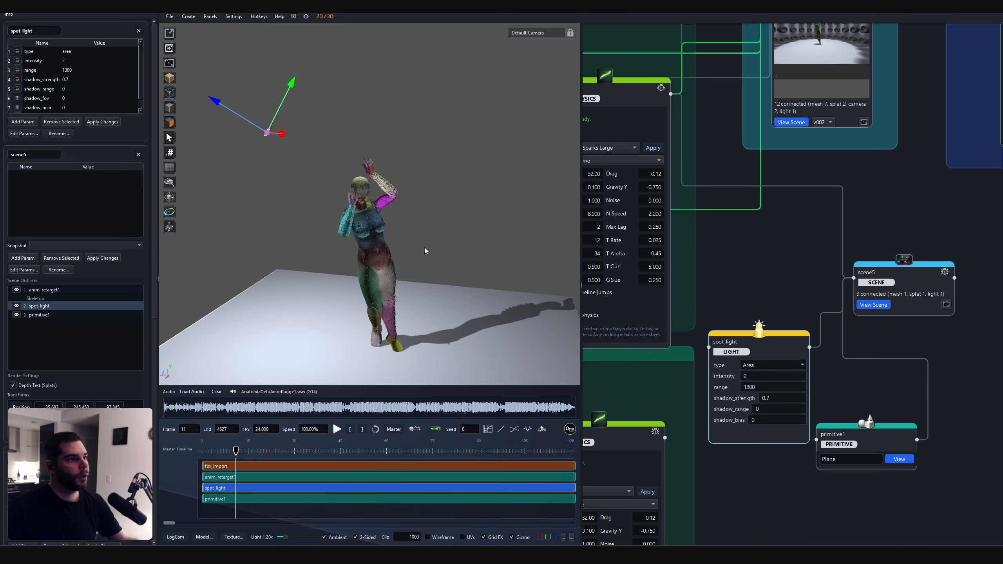
Move the area light farther from the character, to about 46, 259, 133.
{"action": "mouse_move", "coordinate": [267, 133]}
{"action": "left_mouse_down"}
{"action": "mouse_move", "coordinate": [268, 178]}
{"action": "mouse_move", "coordinate": [279, 161]}
{"action": "mouse_move", "coordinate": [265, 132]}
{"action": "left_mouse_up"}
{"action": "right_click_drag", "start_coordinate": [492, 238], "coordinate": [477, 257]}
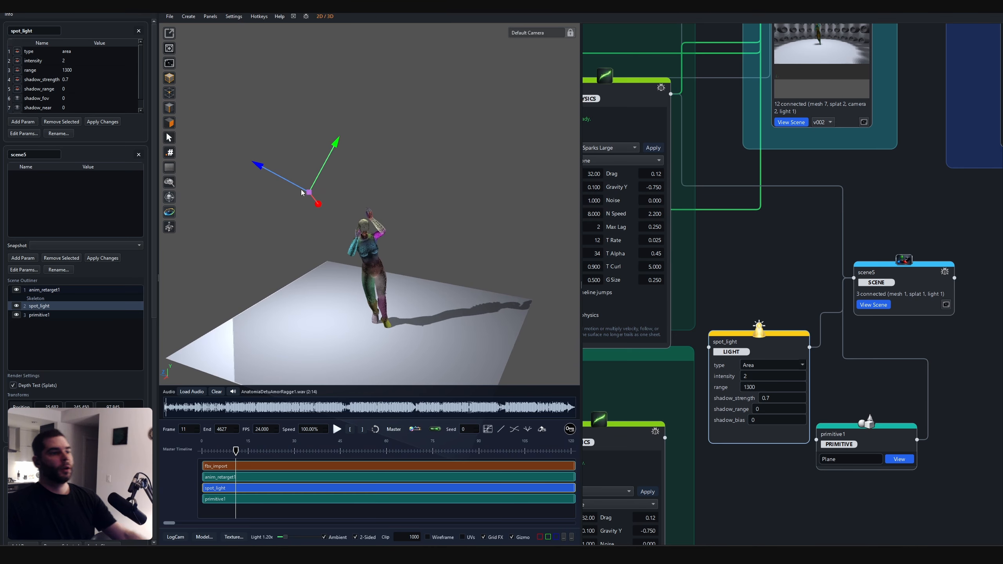
{"action": "left_click_drag", "start_coordinate": [310, 192], "coordinate": [288, 183]}
Change the spot_light node's type to Spot and view scene5 under it.
{"action": "left_click", "coordinate": [772, 365]}
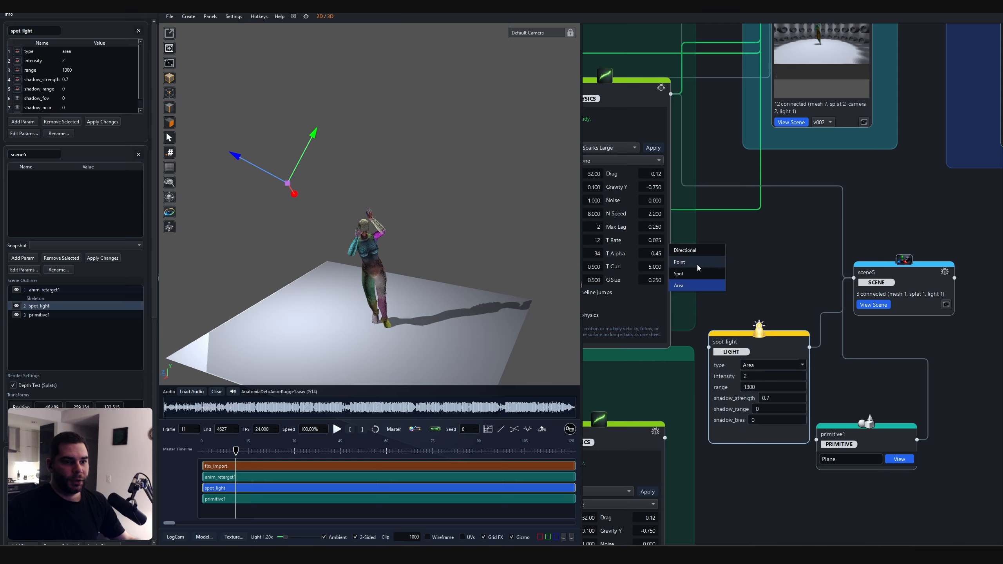
{"action": "left_click", "coordinate": [684, 275]}
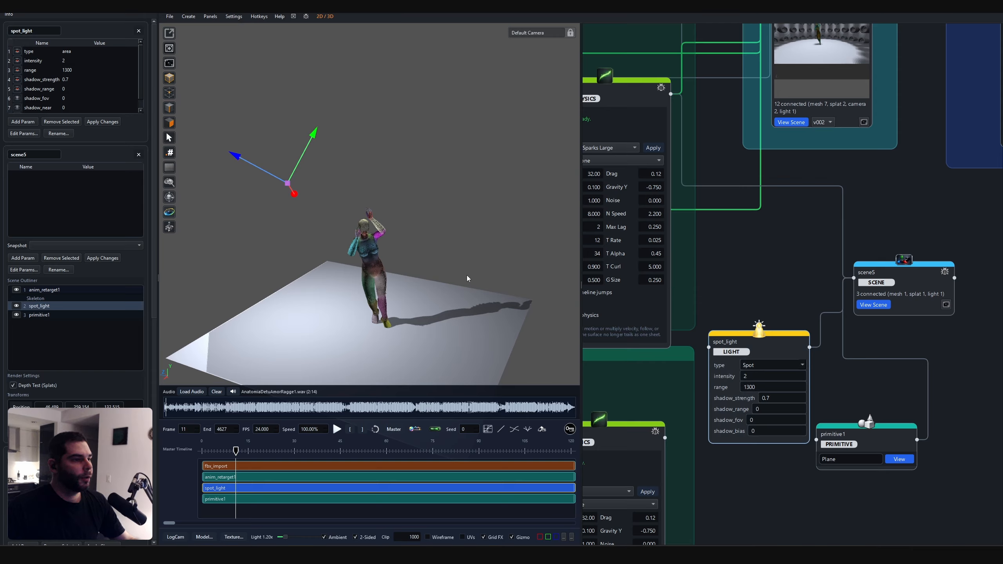
{"action": "left_click_drag", "start_coordinate": [431, 297], "coordinate": [296, 314]}
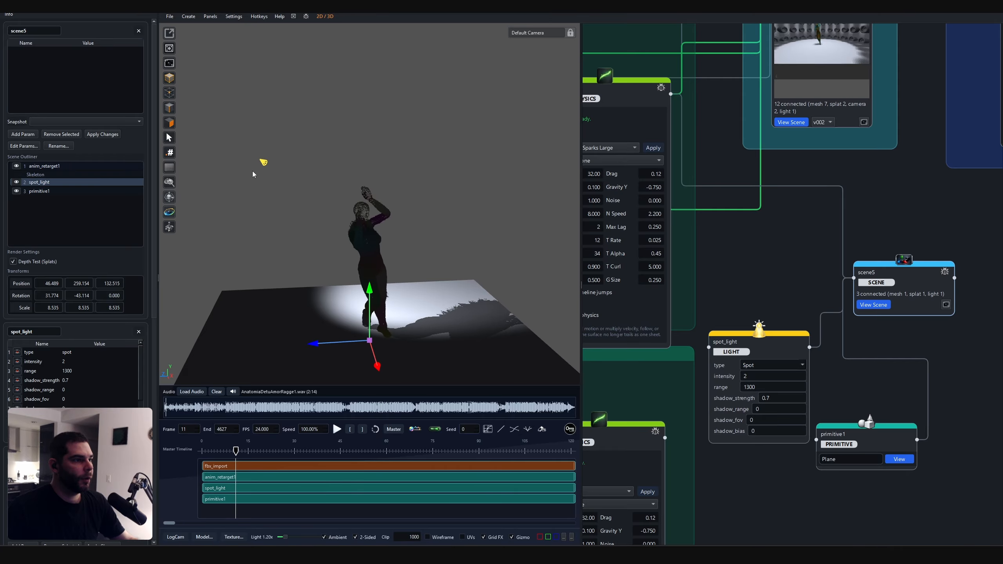
Move the spot light to about 95, 183, 124 so its cone falls on the character.
{"action": "left_click", "coordinate": [263, 162]}
{"action": "left_click_drag", "start_coordinate": [262, 160], "coordinate": [253, 241]}
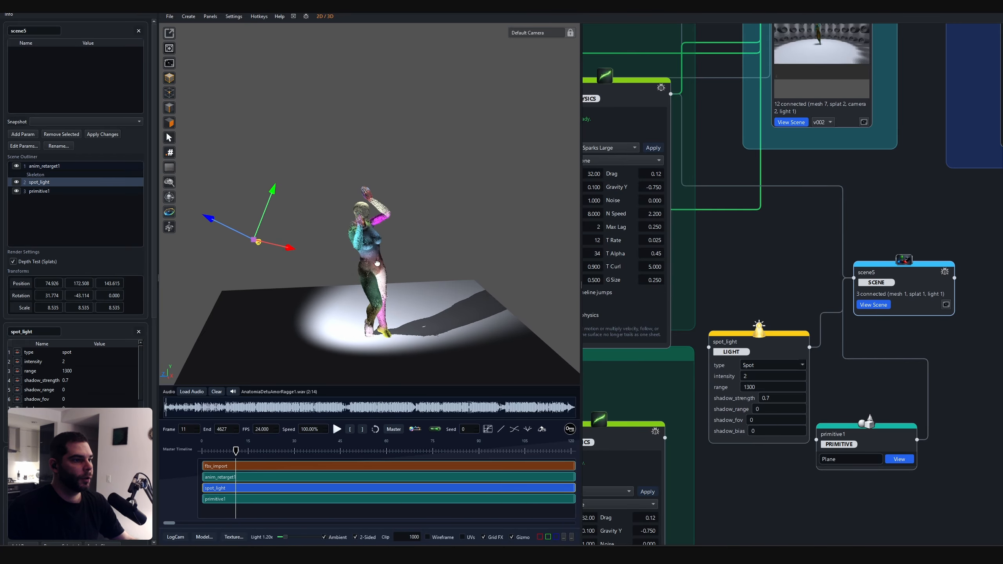
{"action": "left_click_drag", "start_coordinate": [377, 265], "coordinate": [441, 283]}
{"action": "left_click_drag", "start_coordinate": [364, 301], "coordinate": [387, 286]}
Rotate the spot light to about 63 degrees on X and move it to about 68, 218, 101.
{"action": "key", "text": "e"}
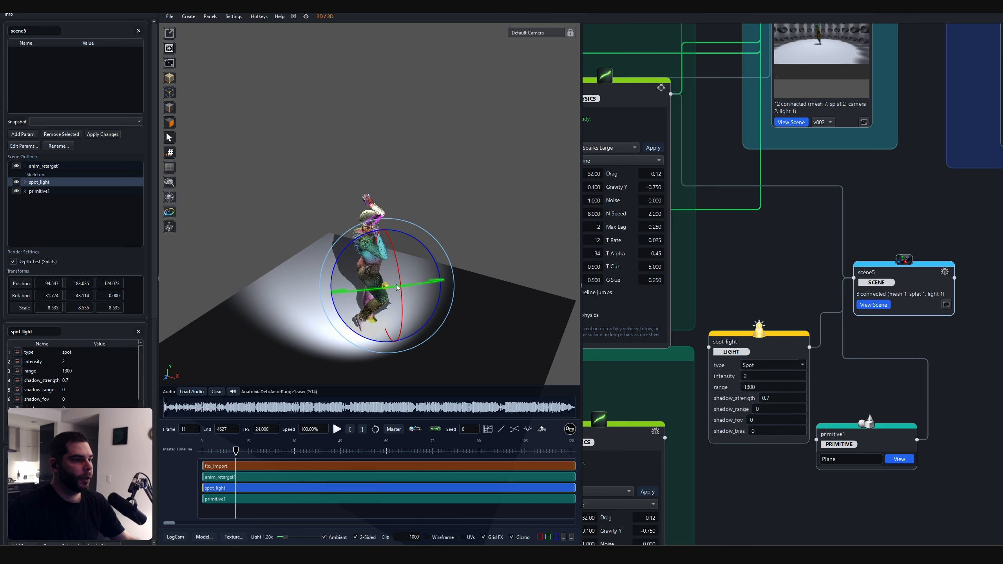
{"action": "left_click_drag", "start_coordinate": [446, 300], "coordinate": [340, 272]}
{"action": "left_click_drag", "start_coordinate": [303, 179], "coordinate": [279, 191]}
{"action": "key", "text": "w"}
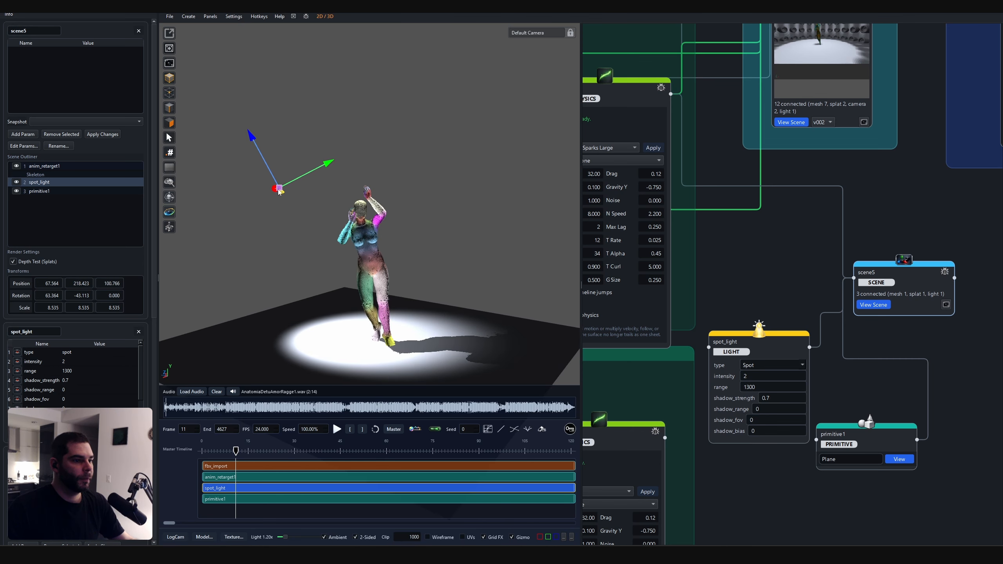
{"action": "scroll", "coordinate": [766, 252], "scroll_direction": "down", "scroll_amount": 3}
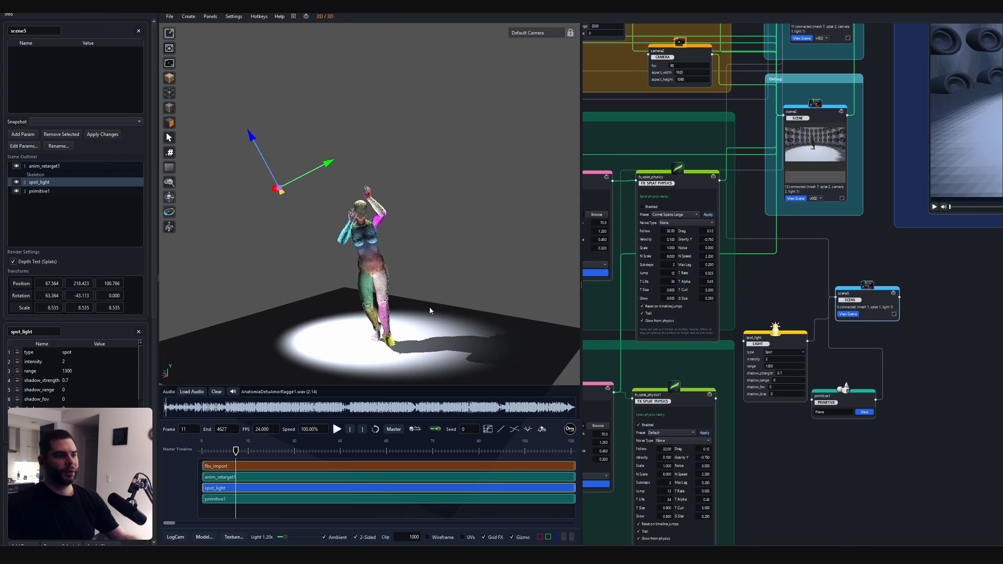
{"action": "scroll", "coordinate": [430, 308], "scroll_direction": "up", "scroll_amount": 5}
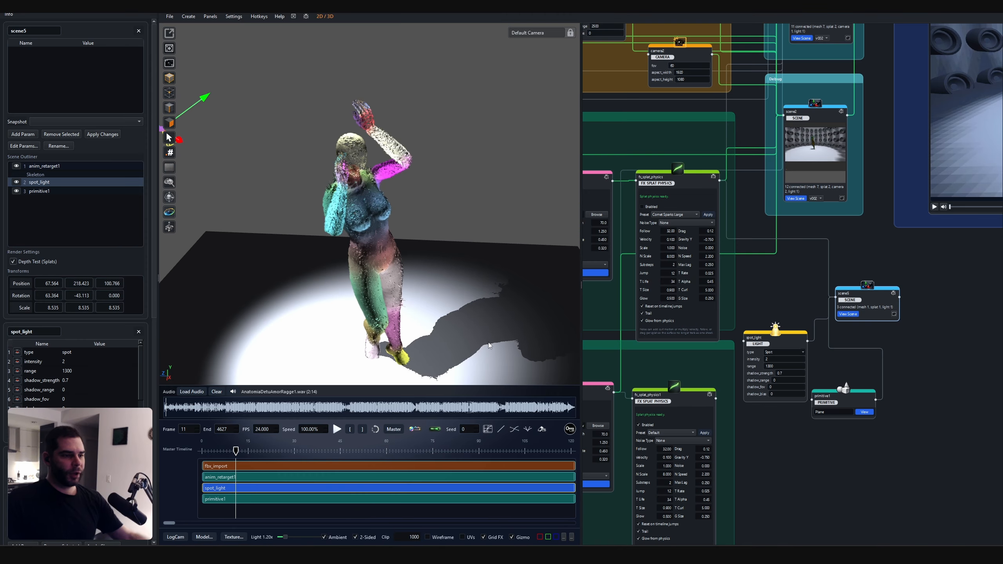
{"action": "scroll", "coordinate": [488, 341], "scroll_direction": "down", "scroll_amount": 5}
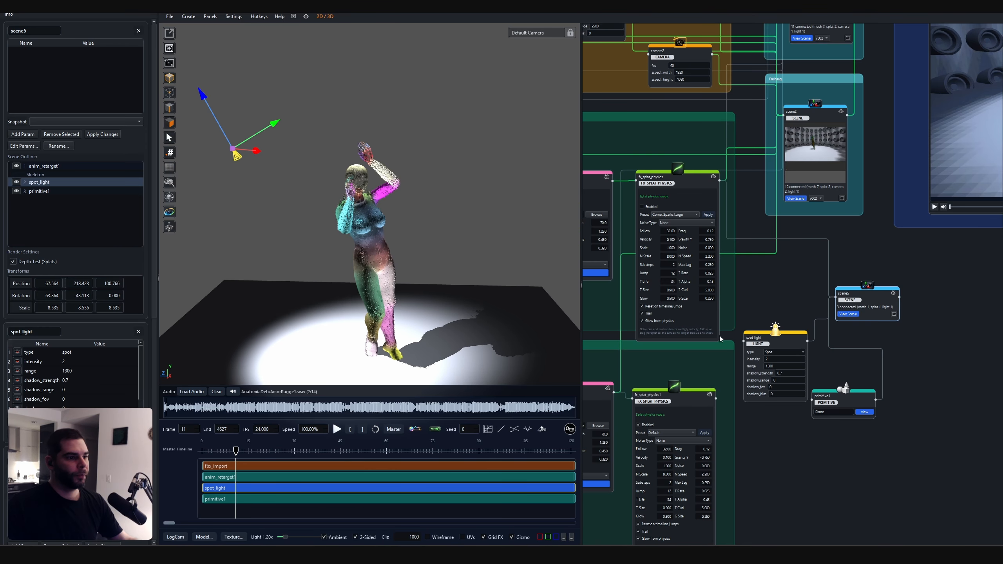
Select the gen-x-videomocap node in the Comment group of the node graph.
{"action": "middle_click_drag", "start_coordinate": [438, 292], "coordinate": [474, 328]}
{"action": "scroll", "coordinate": [450, 325], "scroll_direction": "down", "scroll_amount": 3}
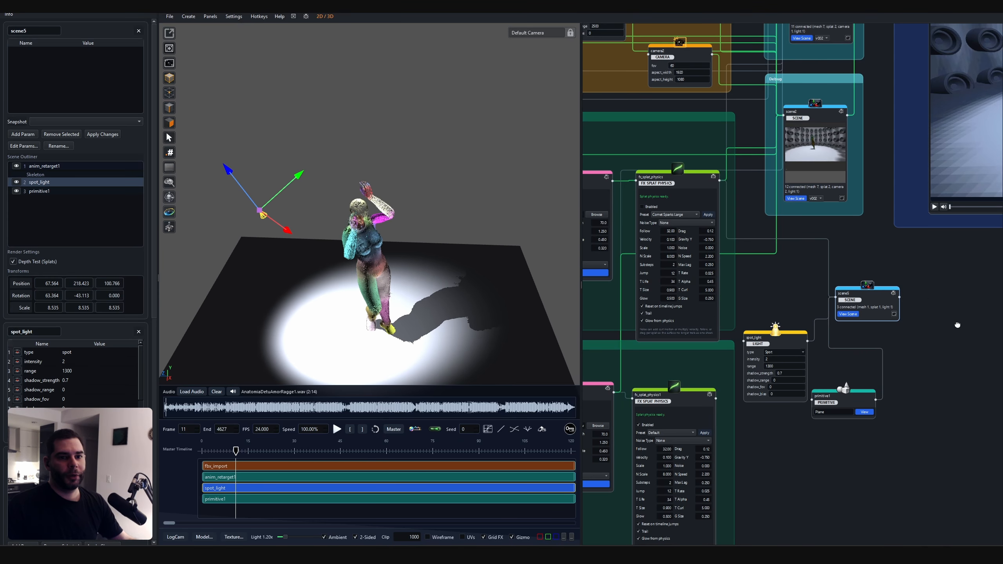
{"action": "middle_click_drag", "start_coordinate": [957, 325], "coordinate": [952, 364]}
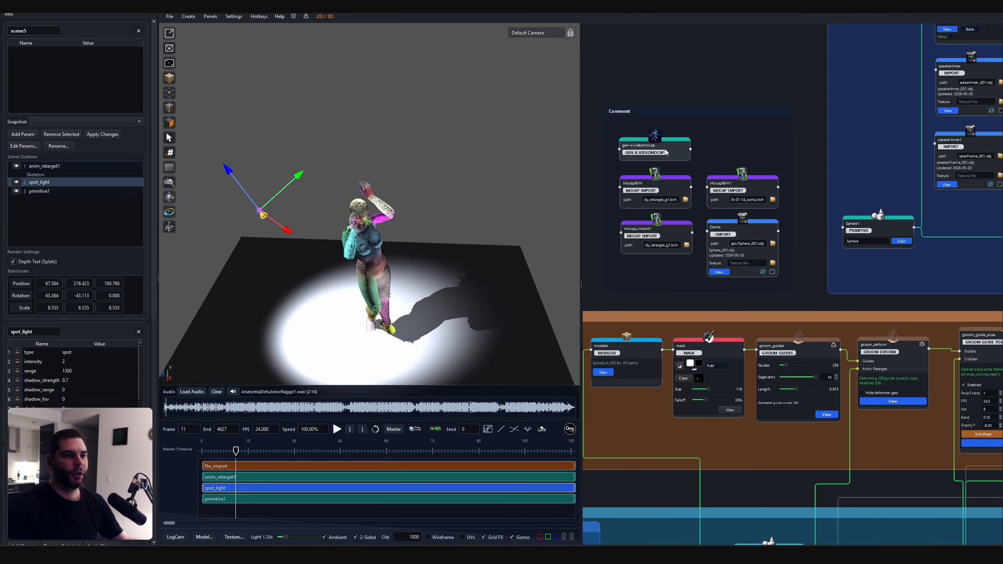
{"action": "left_click", "coordinate": [667, 155]}
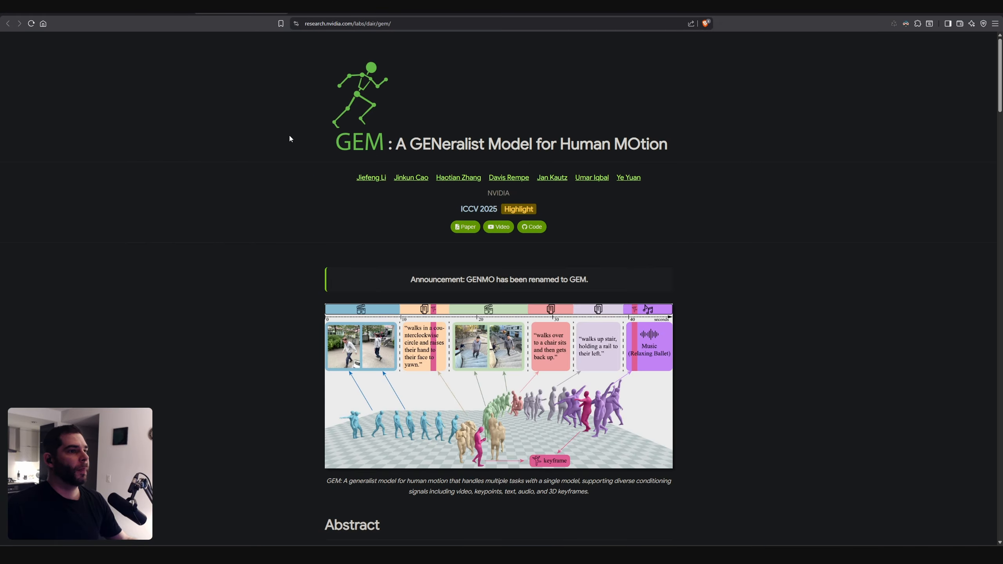
Switch to the web browser and examine the motion generation examples on NVIDIA's GEM project page.
{"action": "scroll", "coordinate": [290, 138], "scroll_direction": "down", "scroll_amount": 15}
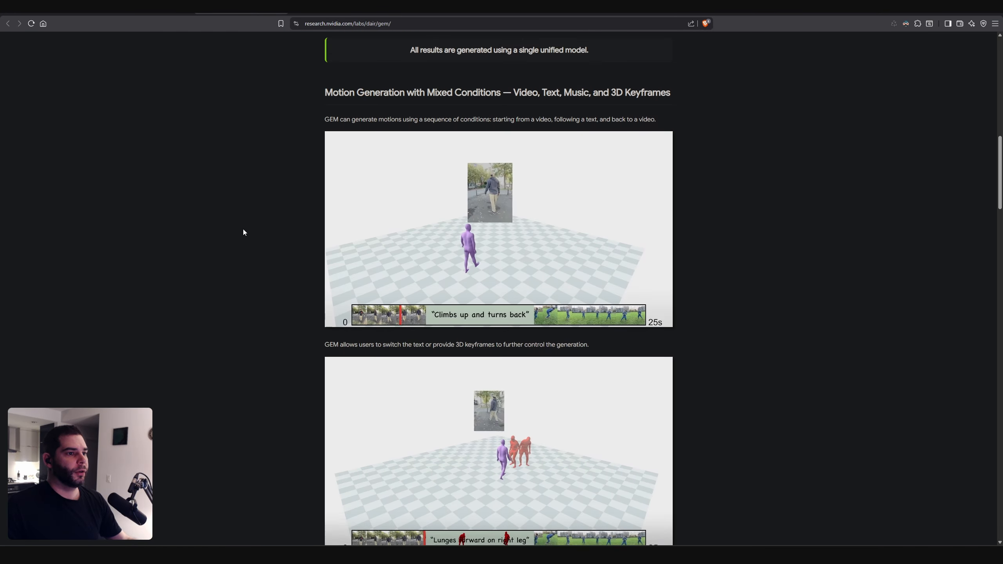
{"action": "scroll", "coordinate": [244, 232], "scroll_direction": "down", "scroll_amount": 20}
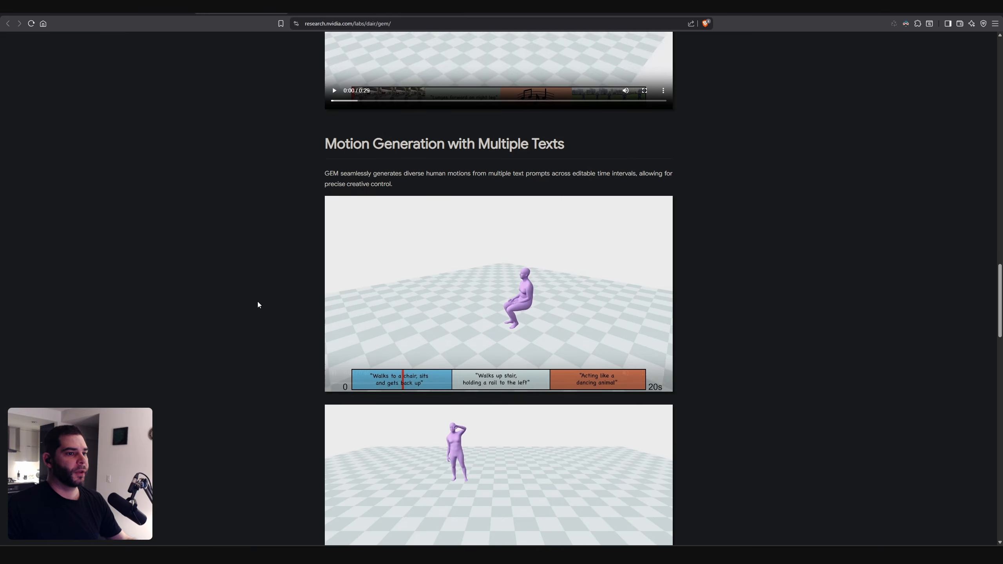
{"action": "scroll", "coordinate": [257, 301], "scroll_direction": "down", "scroll_amount": 17}
Open the NVlabs/GEM-X repository on GitHub and read its file list, key features and quick start.
{"action": "left_click", "coordinate": [316, 14]}
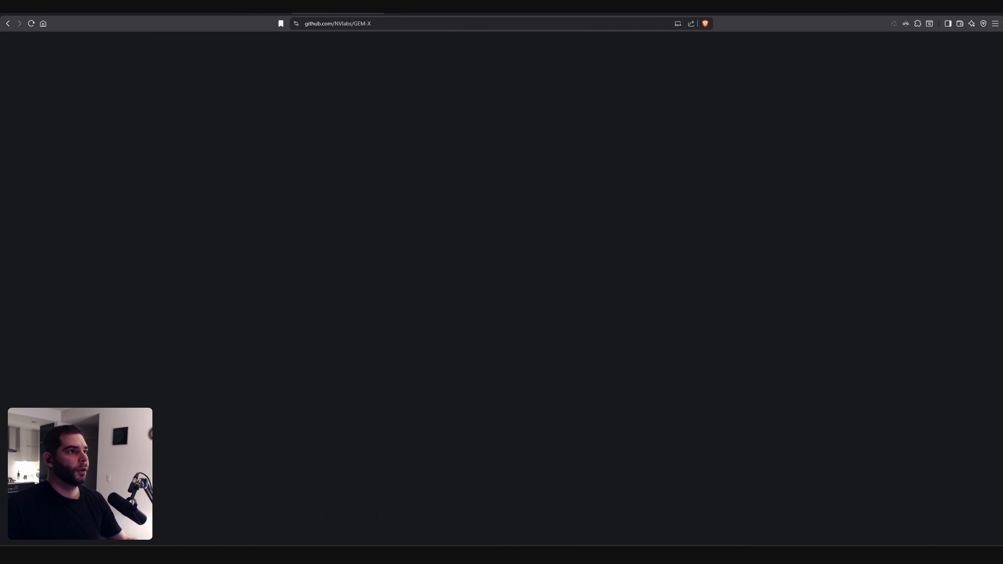
{"action": "scroll", "coordinate": [221, 195], "scroll_direction": "up", "scroll_amount": 9}
{"action": "scroll", "coordinate": [181, 191], "scroll_direction": "down", "scroll_amount": 3}
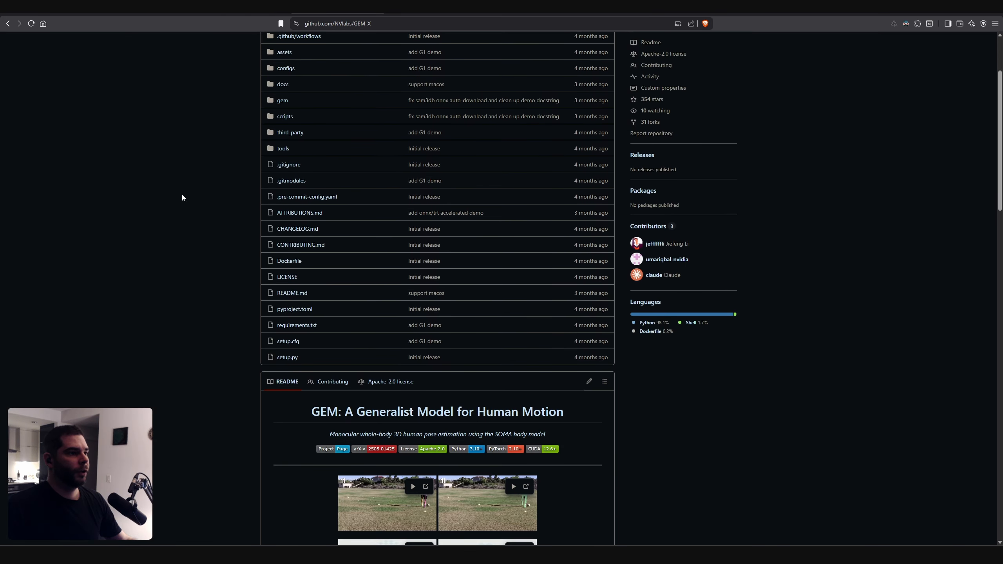
{"action": "scroll", "coordinate": [182, 197], "scroll_direction": "down", "scroll_amount": 12}
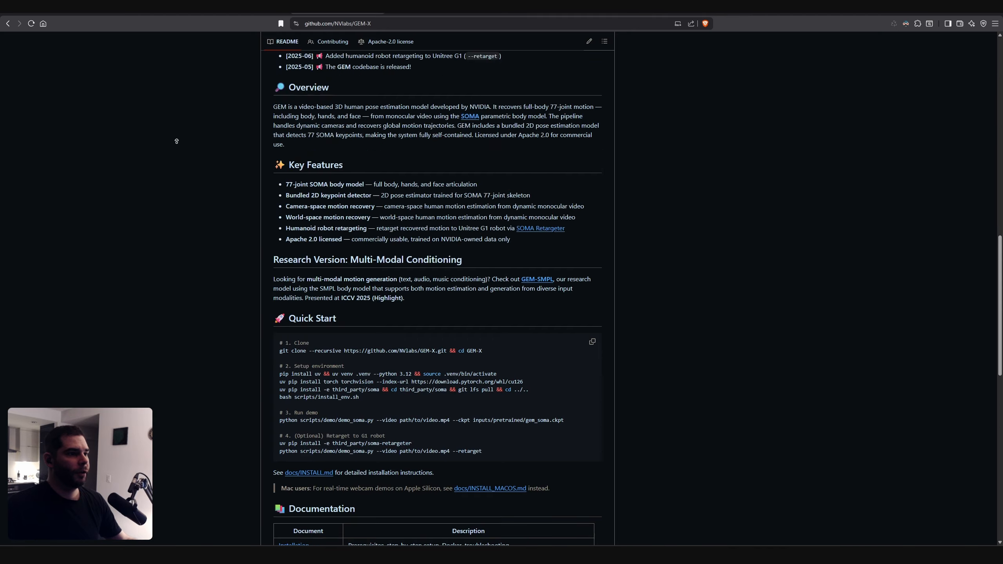
Look over the openai/guided-diffusion repository and return to the GEM-X repository page.
{"action": "left_click", "coordinate": [145, 13]}
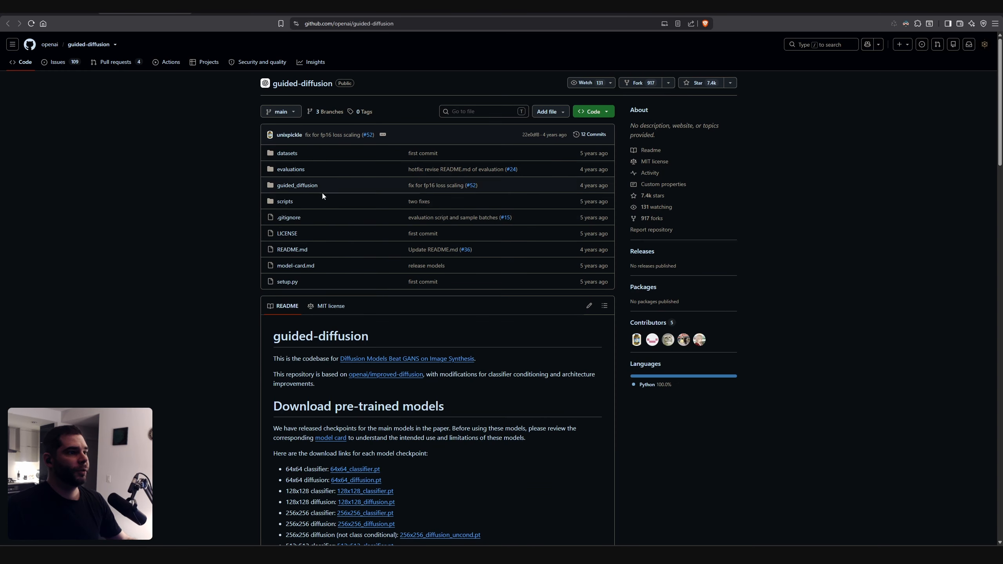
{"action": "scroll", "coordinate": [225, 253], "scroll_direction": "down", "scroll_amount": 3}
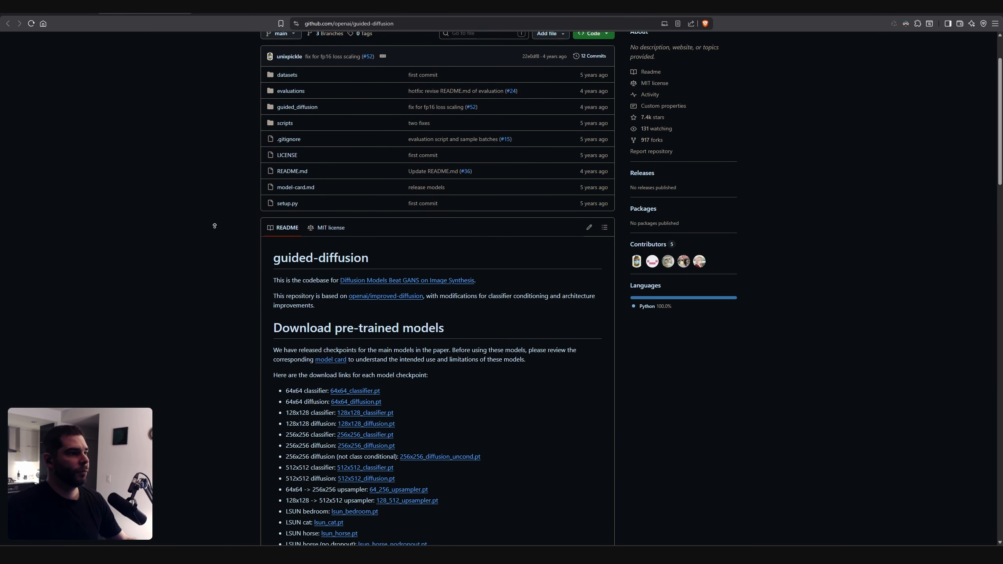
{"action": "scroll", "coordinate": [214, 221], "scroll_direction": "up", "scroll_amount": 3}
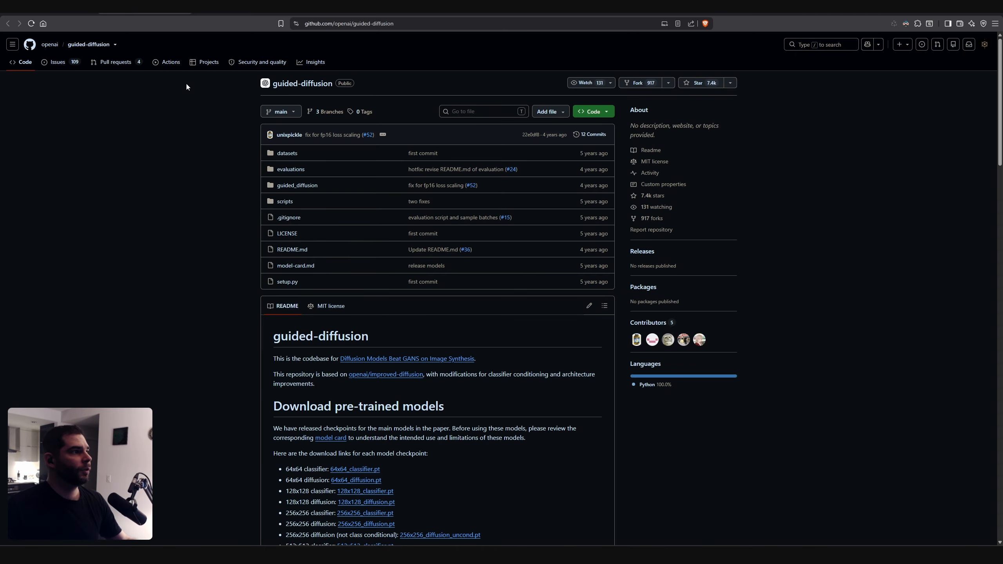
{"action": "key", "text": "ctrl+Tab"}
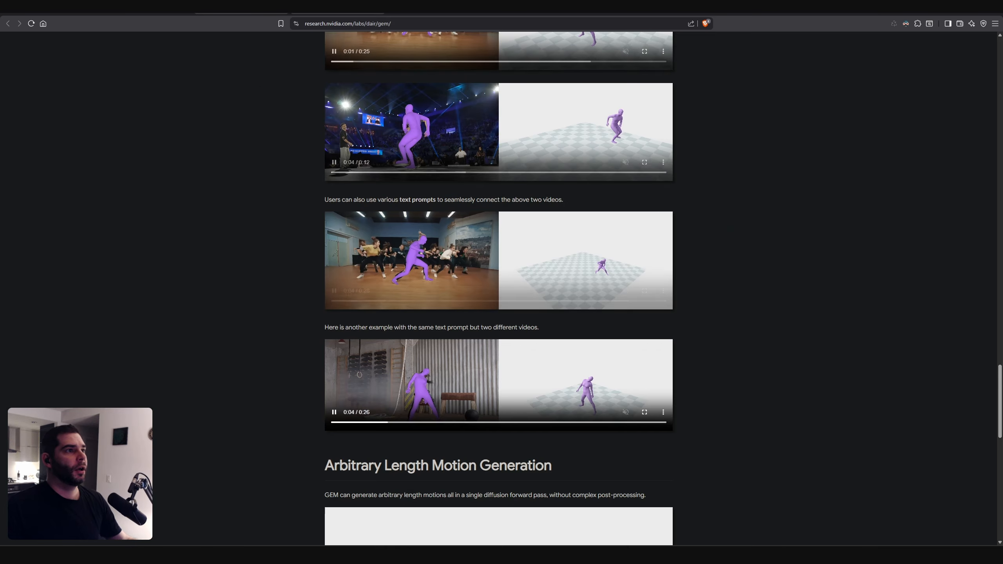
{"action": "key", "text": "ctrl+Tab"}
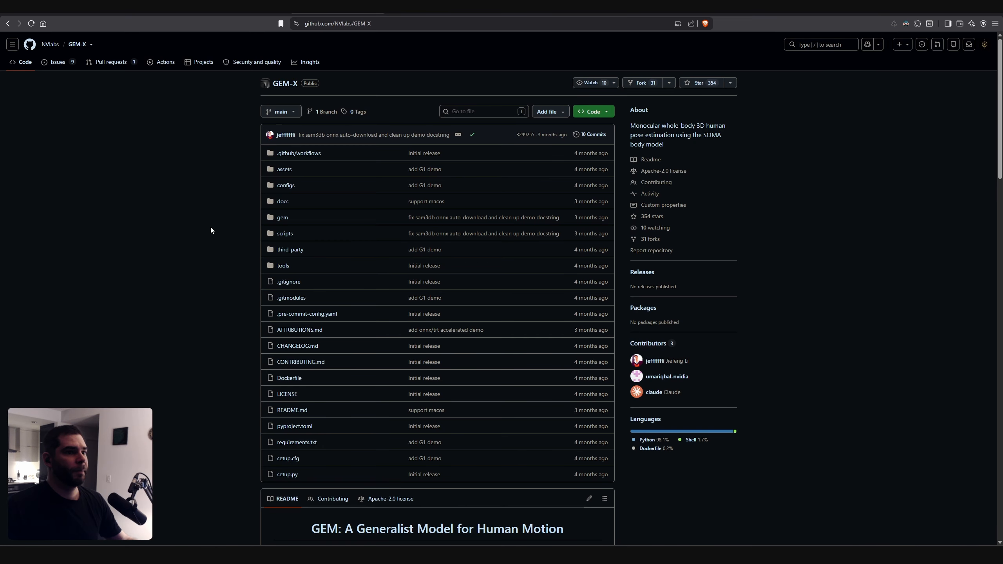
{"action": "scroll", "coordinate": [215, 235], "scroll_direction": "down", "scroll_amount": 10}
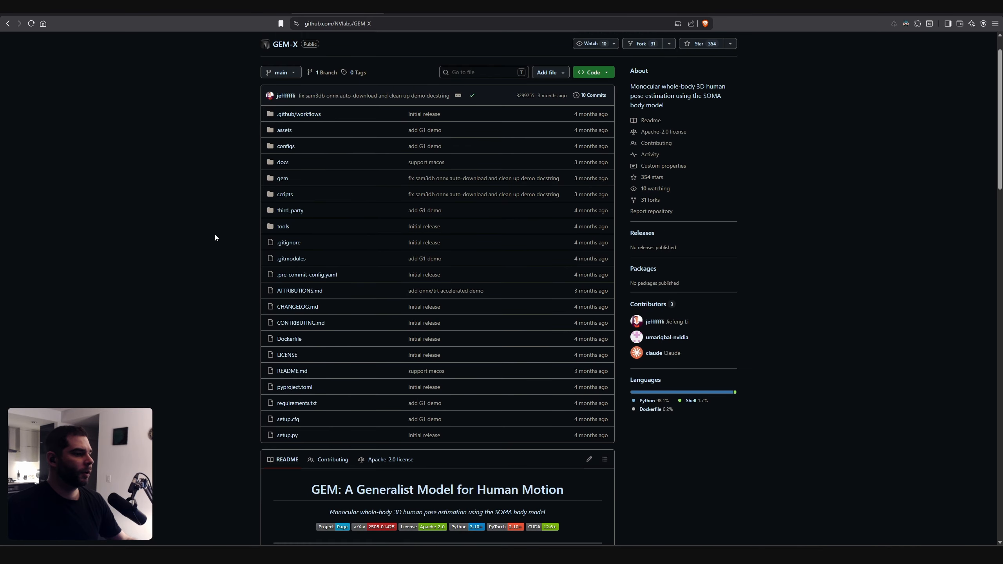
{"action": "scroll", "coordinate": [213, 235], "scroll_direction": "down", "scroll_amount": 4}
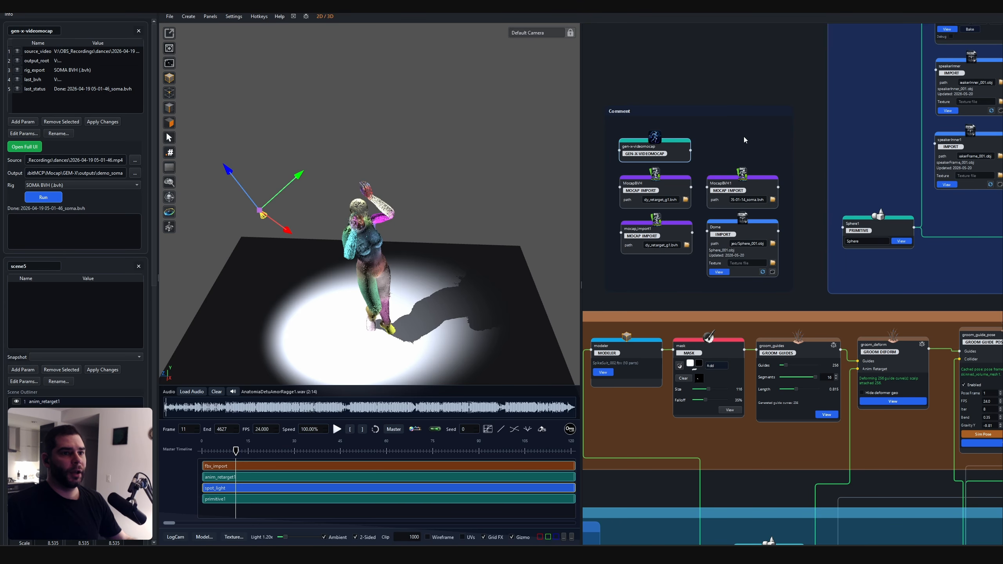
Switch to the code editor and examine the contents of the QubitMCP project's Mocap/GEM-X folder.
{"action": "left_click", "coordinate": [744, 140]}
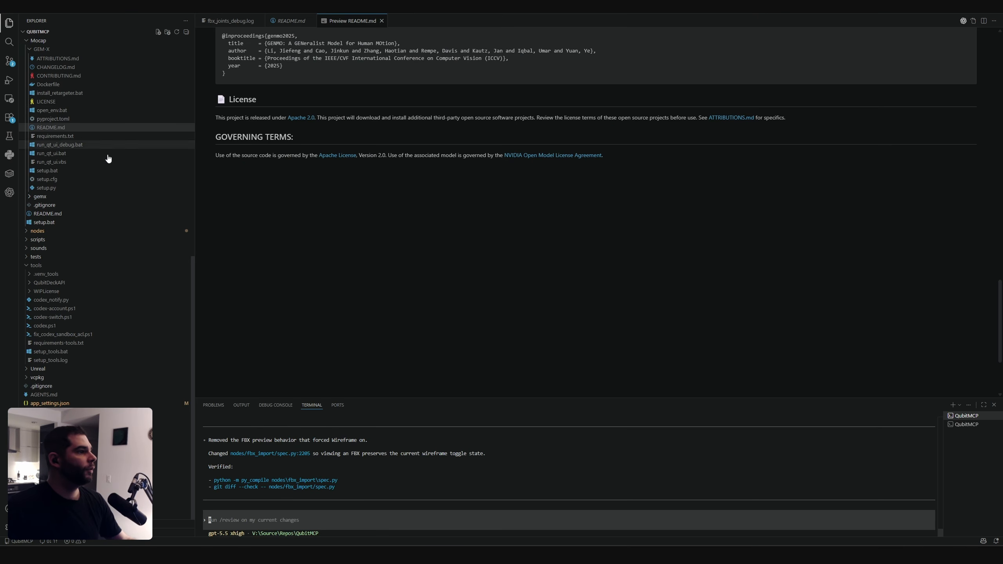
{"action": "scroll", "coordinate": [97, 190], "scroll_direction": "up", "scroll_amount": 9}
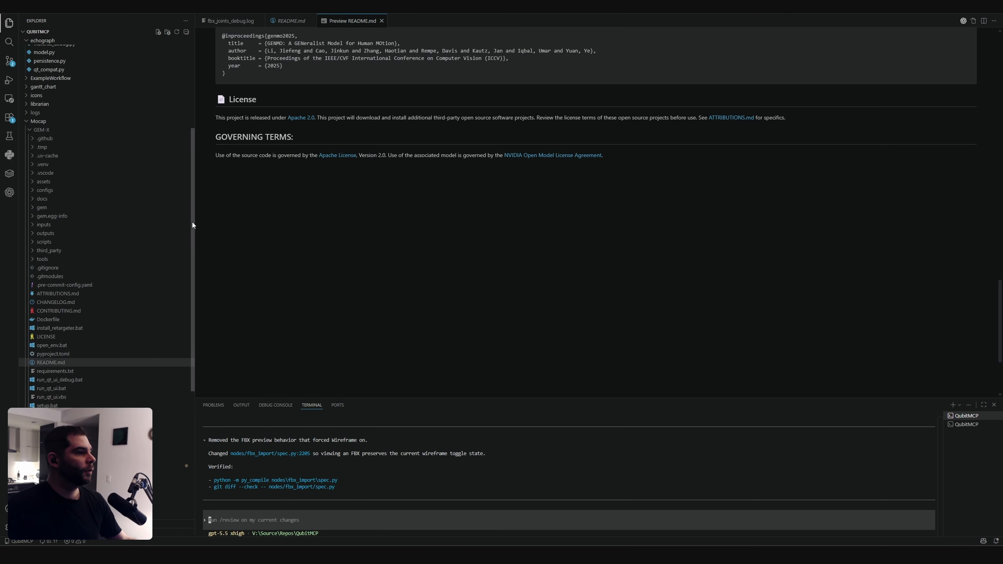
{"action": "scroll", "coordinate": [193, 208], "scroll_direction": "up", "scroll_amount": 1}
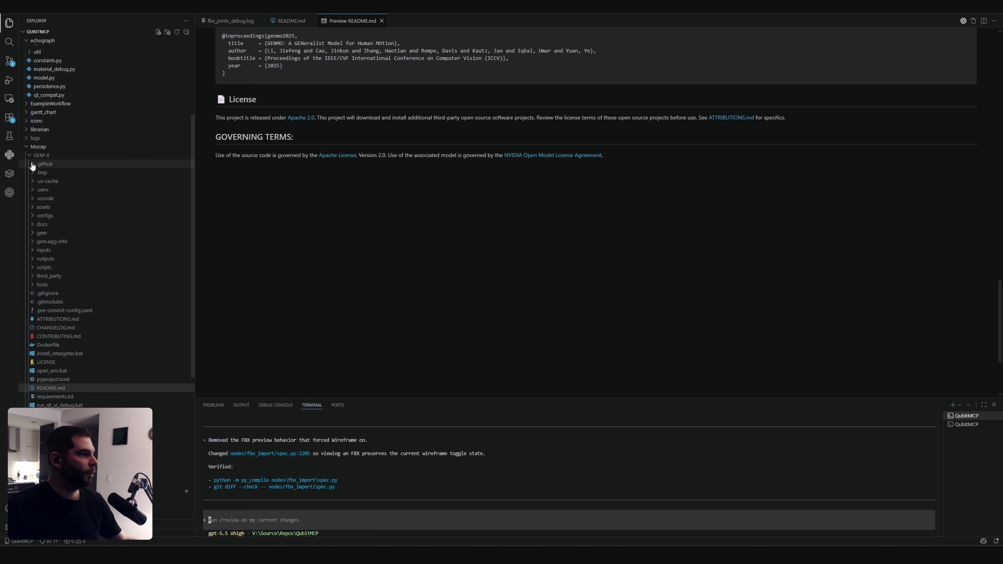
{"action": "left_click", "coordinate": [27, 149]}
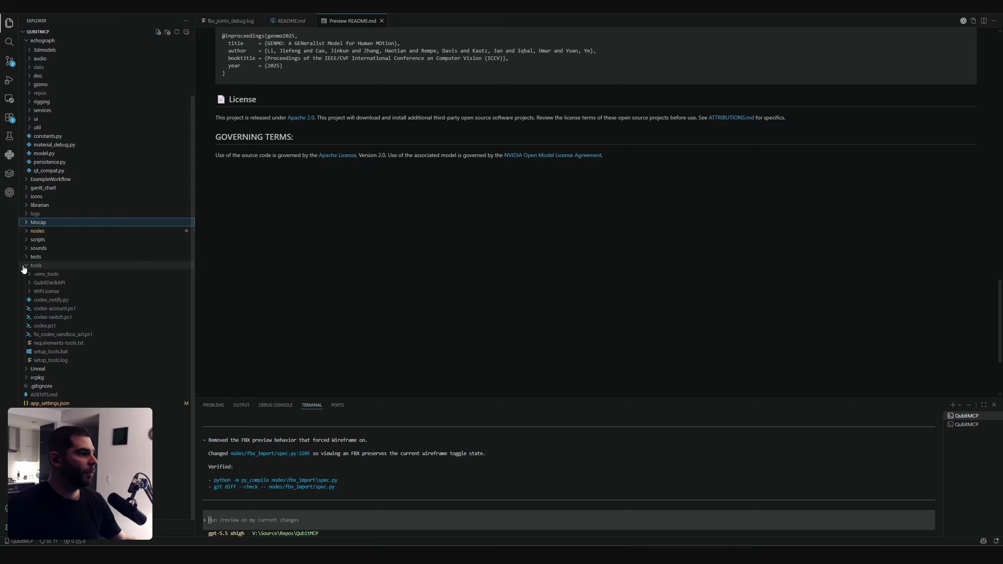
{"action": "left_click", "coordinate": [27, 223]}
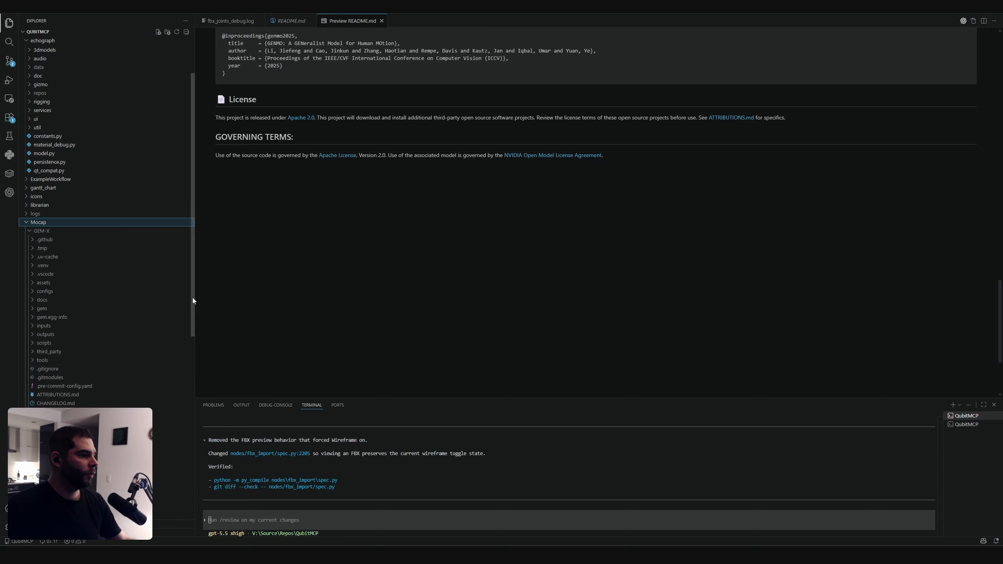
{"action": "left_click_drag", "start_coordinate": [193, 298], "coordinate": [196, 367]}
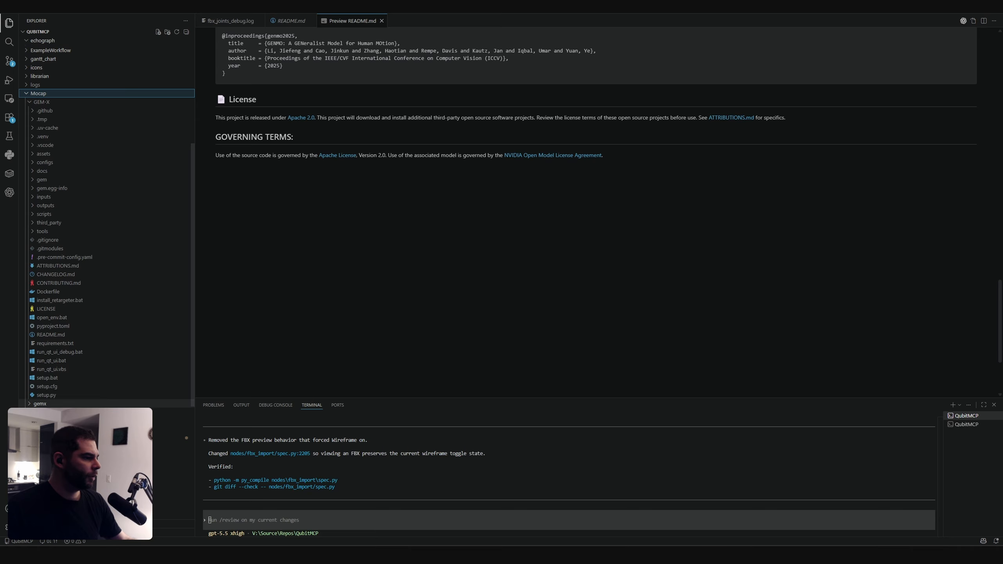
Collapse the GEM-X folder and inspect the patches and overlay folders inside gemx.
{"action": "left_click", "coordinate": [42, 102]}
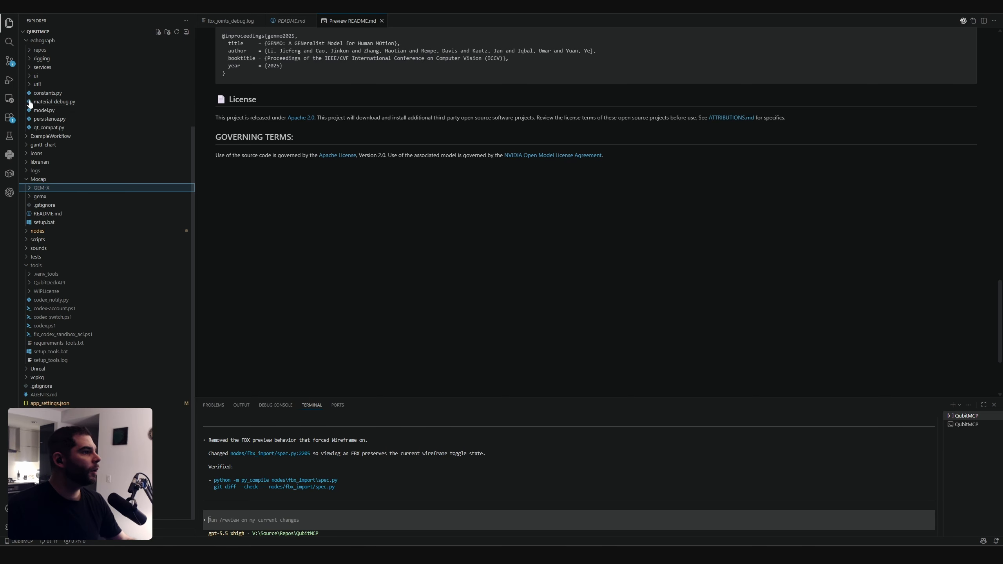
{"action": "left_click", "coordinate": [31, 196]}
{"action": "left_click", "coordinate": [43, 214]}
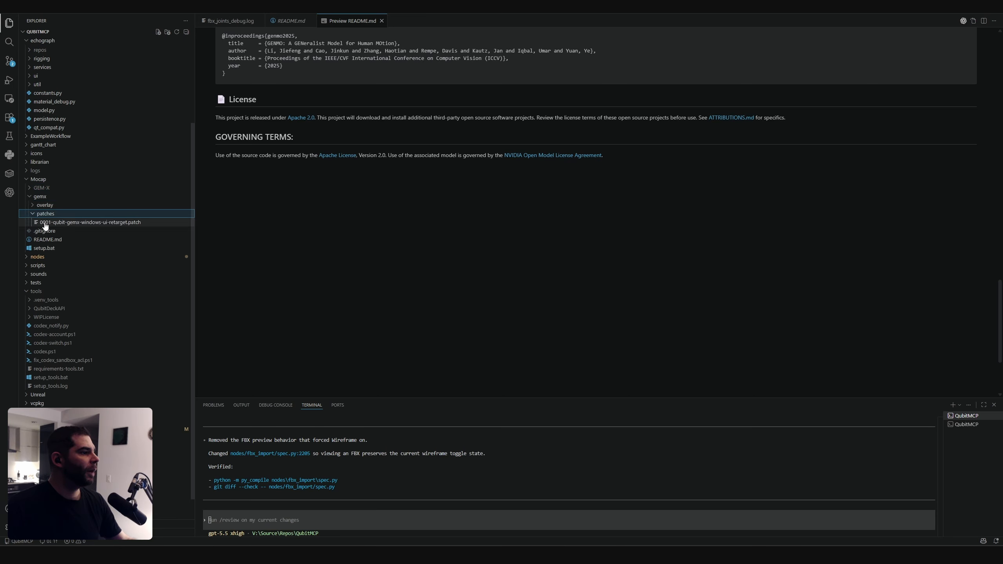
{"action": "left_click", "coordinate": [50, 206]}
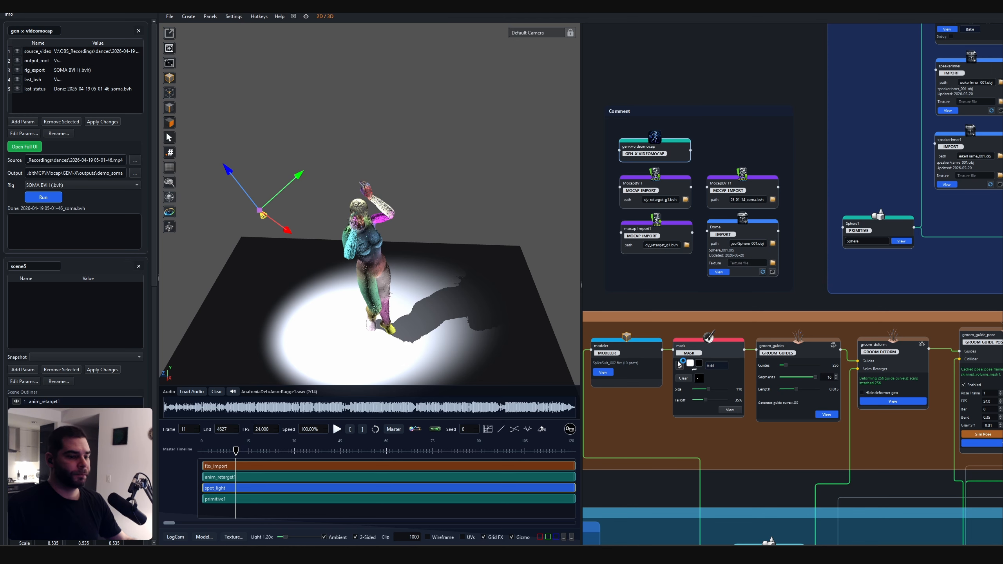
Open the full GEM-X Launcher from the gen-x-videomocap node and check its source video, keeping mixkit-man-breakdancing-452-hd-ready.mp4.
{"action": "left_click_drag", "start_coordinate": [495, 124], "coordinate": [661, 120]}
{"action": "left_click_drag", "start_coordinate": [752, 148], "coordinate": [446, 145]}
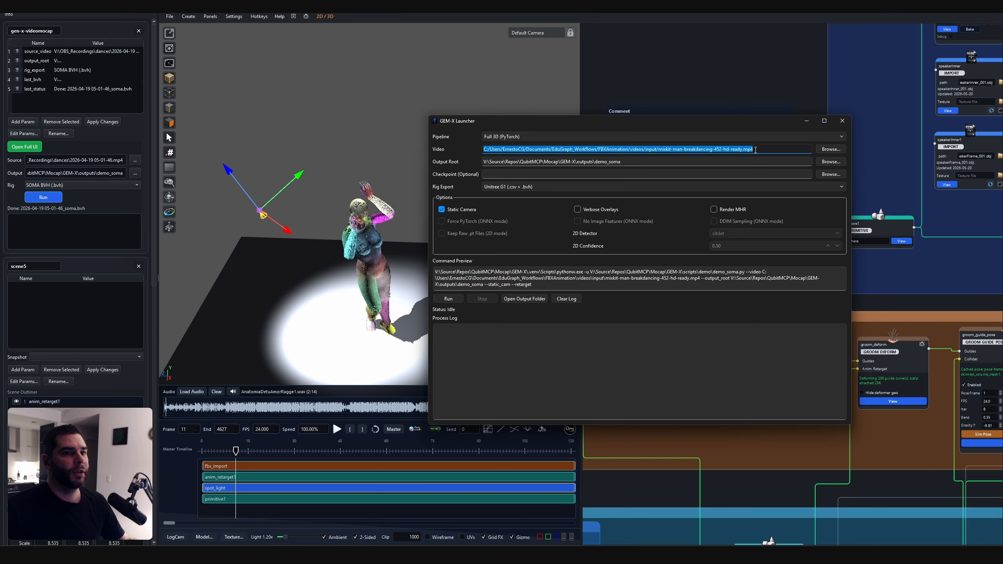
{"action": "type", "text": "0.7"}
{"action": "key", "text": "ctrl+z"}
{"action": "left_click_drag", "start_coordinate": [780, 150], "coordinate": [482, 154]}
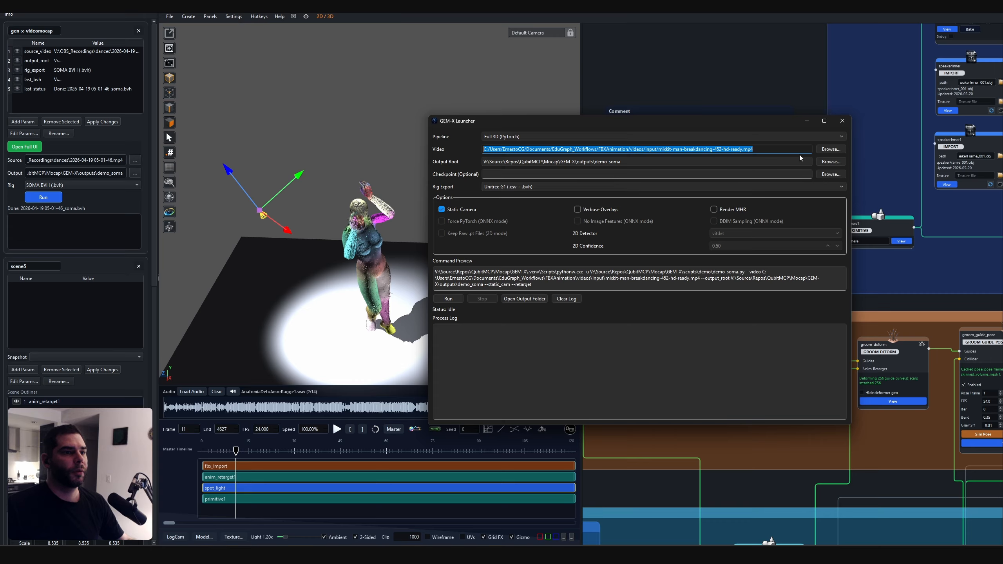
{"action": "left_click", "coordinate": [830, 150]}
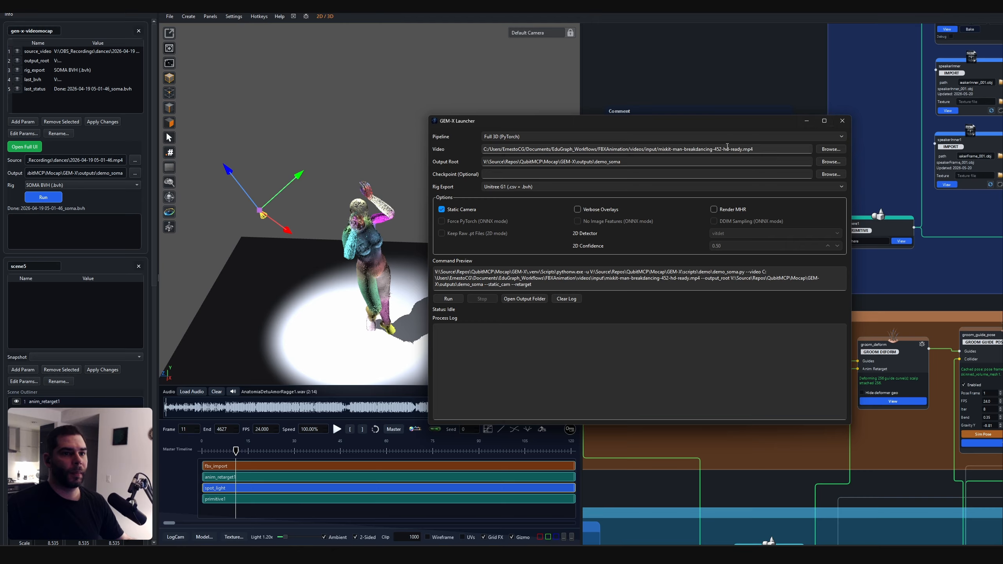
{"action": "left_click", "coordinate": [822, 153]}
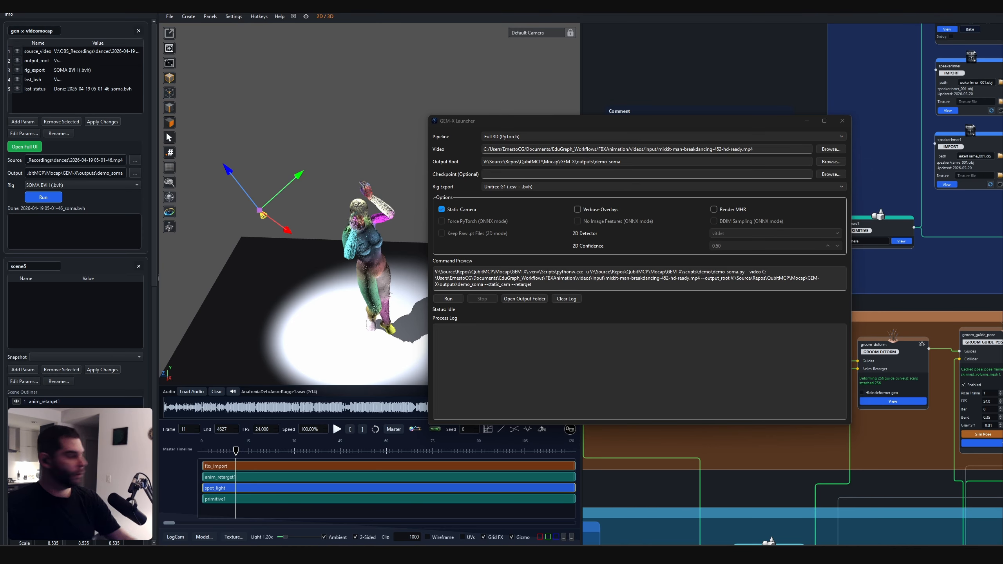
{"action": "left_click", "coordinate": [770, 149]}
Set the output root to V:\Source\Repos\QubitMCP\Mocap\GEM-X\outputs\demo_soma\002 and run the motion capture.
{"action": "left_click", "coordinate": [626, 162]}
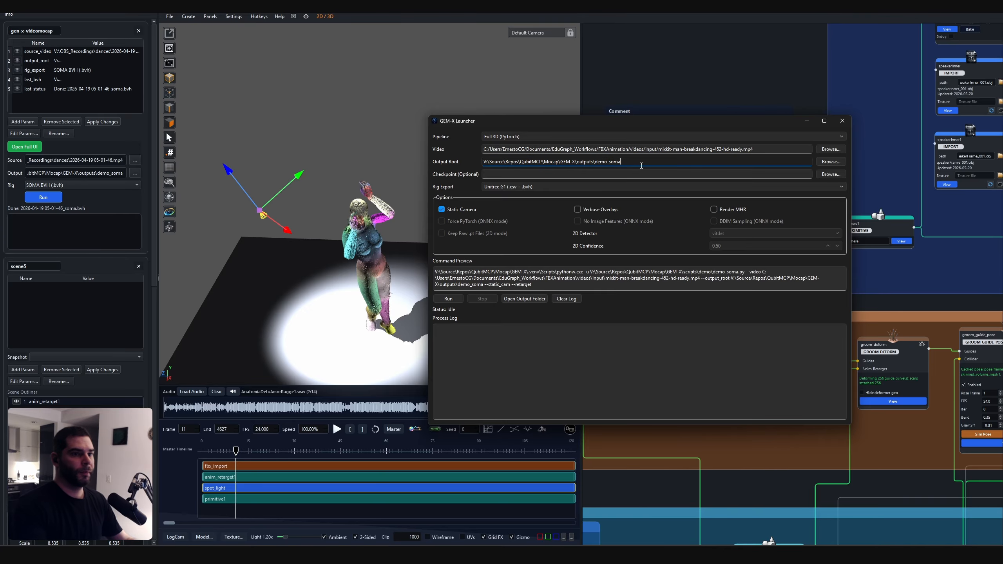
{"action": "type", "text": "\\002"}
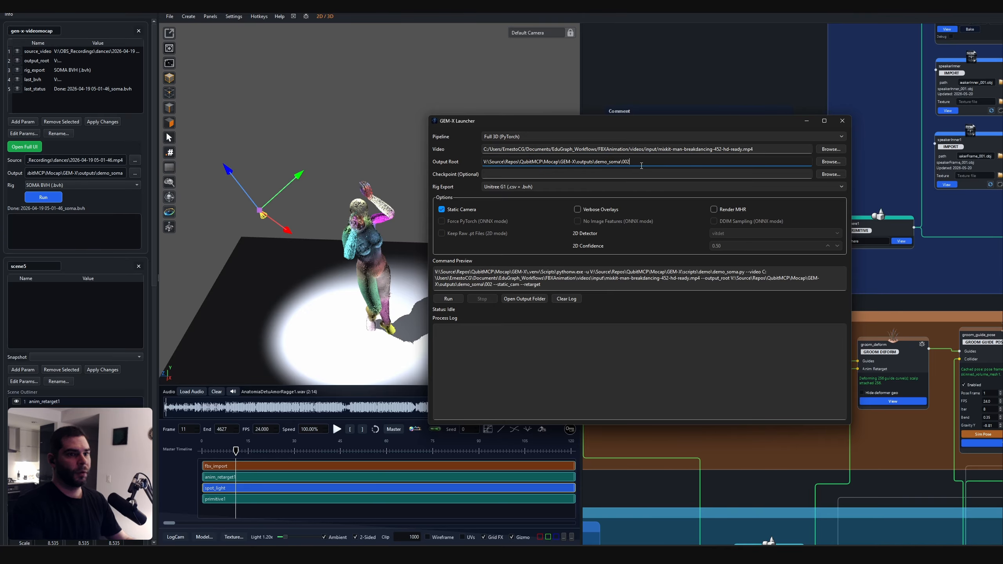
{"action": "type", "text": "0"}
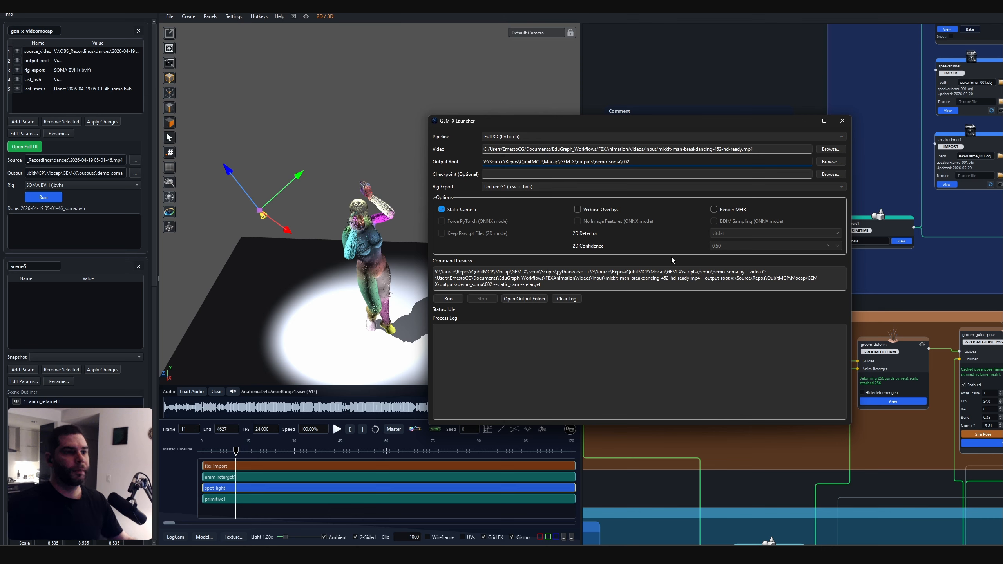
{"action": "left_click", "coordinate": [448, 299]}
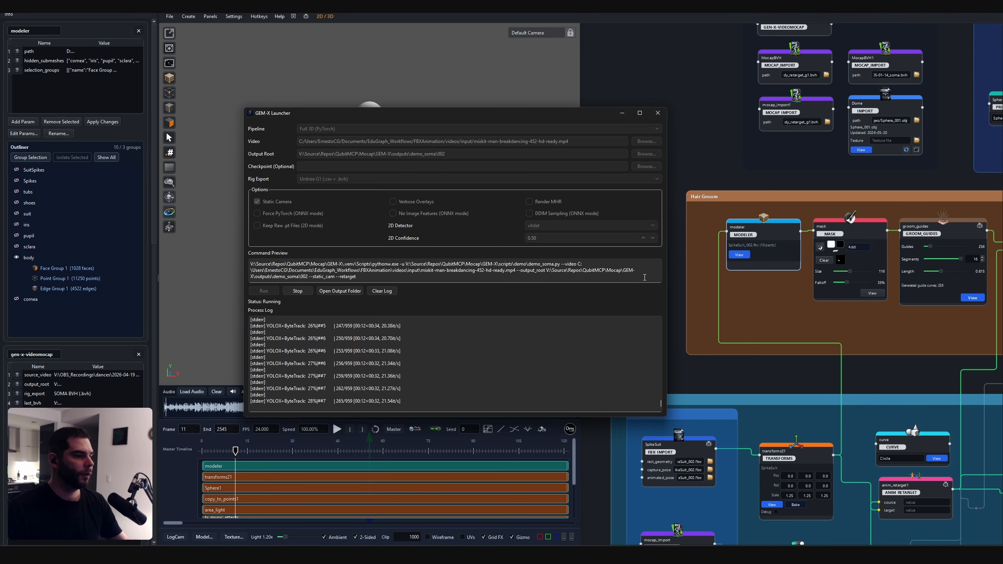
Move the launcher out of the way and view the MocapBVH mocap import node's retargeted BVH.
{"action": "left_click_drag", "start_coordinate": [245, 108], "coordinate": [307, 132]}
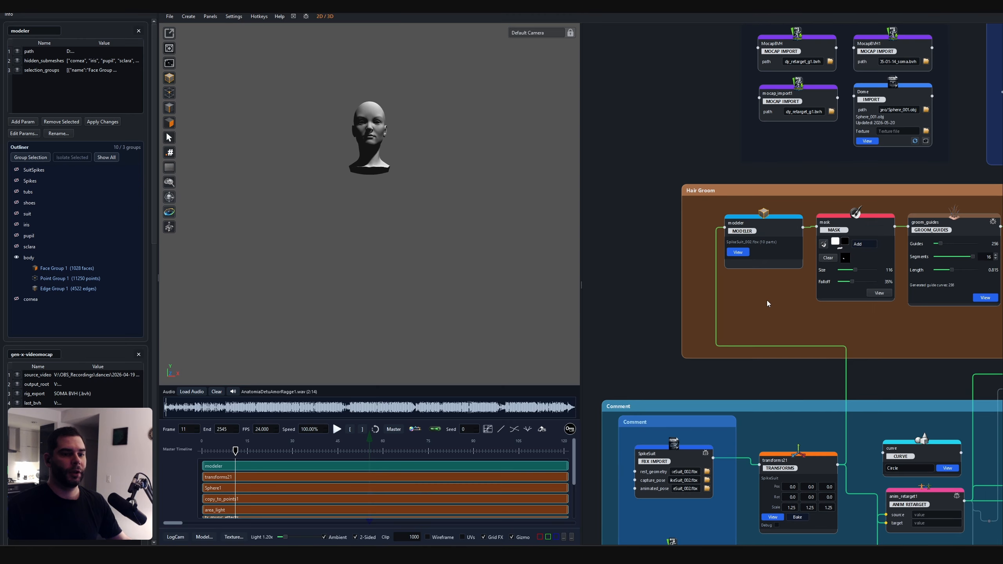
{"action": "scroll", "coordinate": [768, 306], "scroll_direction": "down", "scroll_amount": 3}
{"action": "middle_click_drag", "start_coordinate": [707, 166], "coordinate": [683, 263]}
{"action": "scroll", "coordinate": [742, 223], "scroll_direction": "up", "scroll_amount": 5}
{"action": "left_click", "coordinate": [800, 216]}
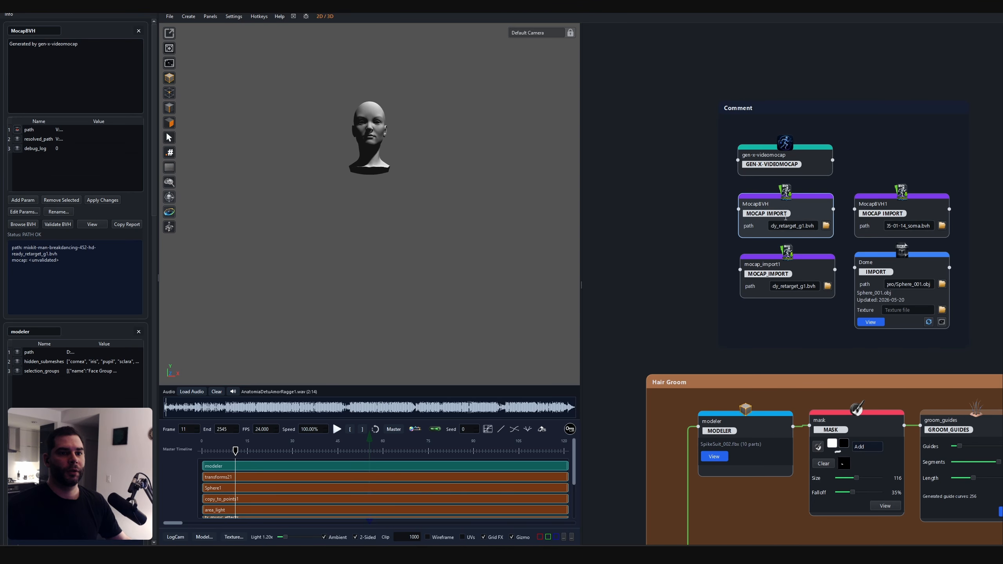
{"action": "left_click", "coordinate": [93, 225]}
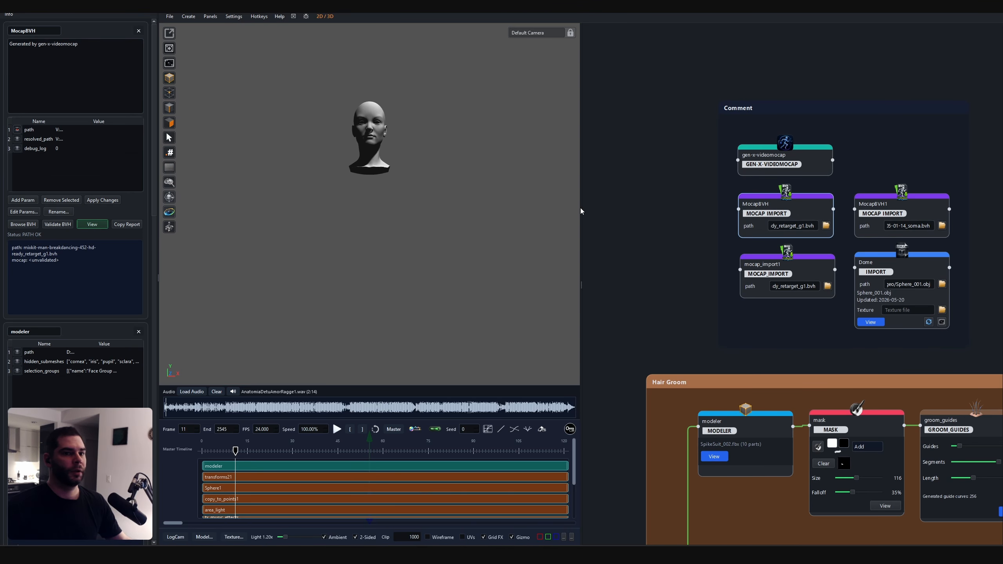
View the mocap_import1 node's retargeted BVH in the viewport and start playing its motion.
{"action": "mouse_move", "coordinate": [235, 451]}
{"action": "left_mouse_down"}
{"action": "mouse_move", "coordinate": [208, 452]}
{"action": "mouse_move", "coordinate": [236, 454]}
{"action": "left_mouse_up"}
{"action": "left_click", "coordinate": [774, 268]}
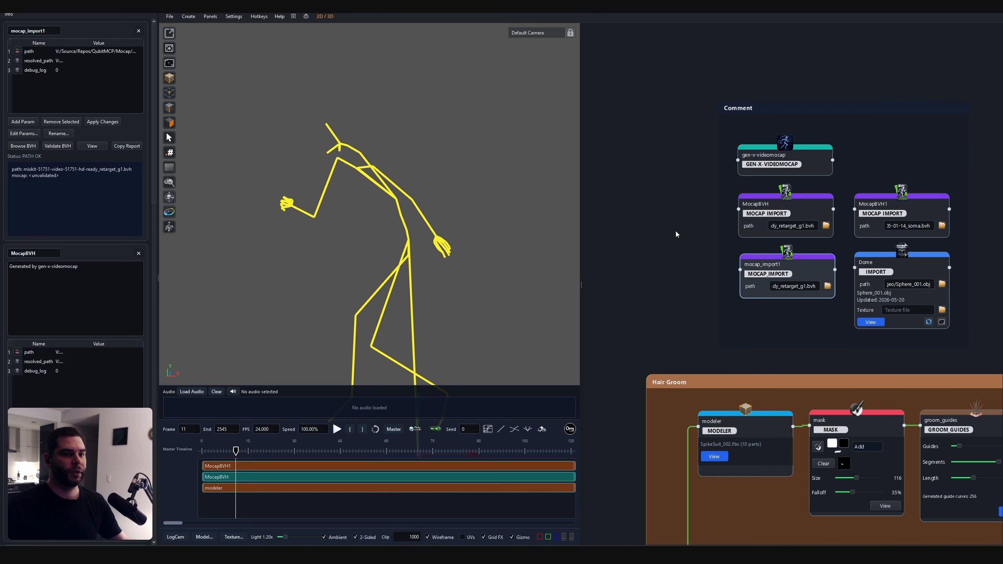
{"action": "left_click", "coordinate": [100, 148]}
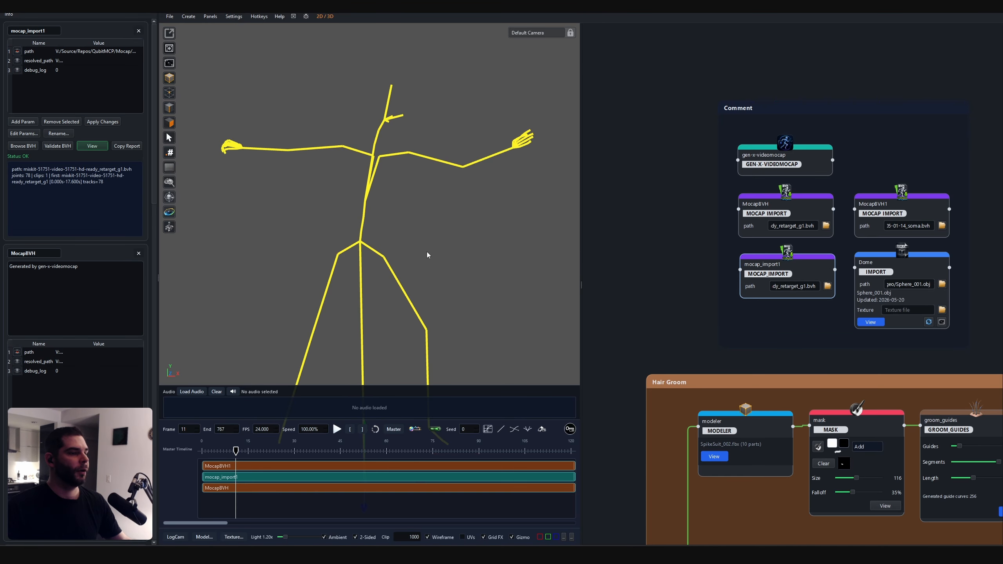
{"action": "left_click", "coordinate": [337, 429]}
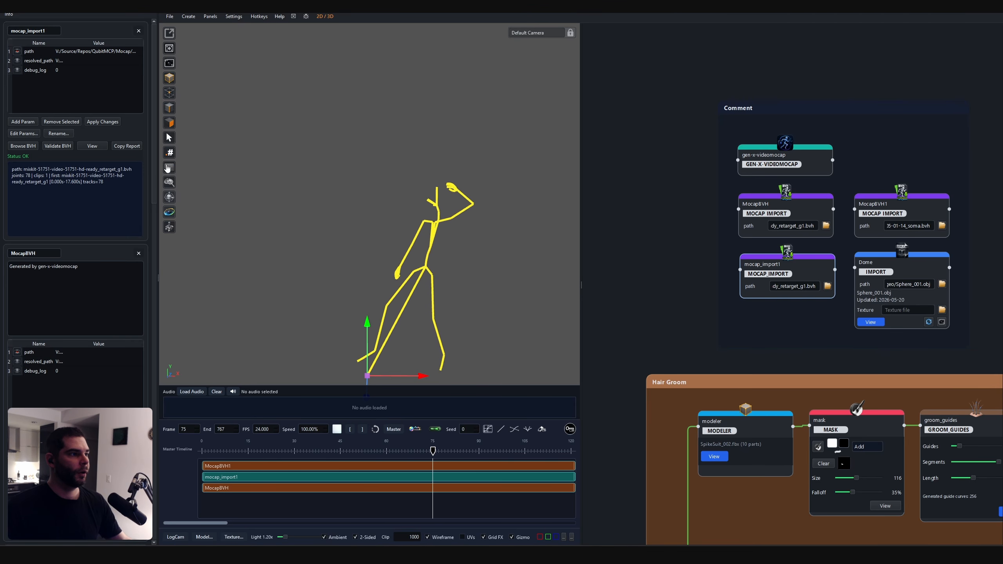
Show the ground grid beneath the mocap_import1 skeleton and stop the playback.
{"action": "left_click", "coordinate": [168, 167]}
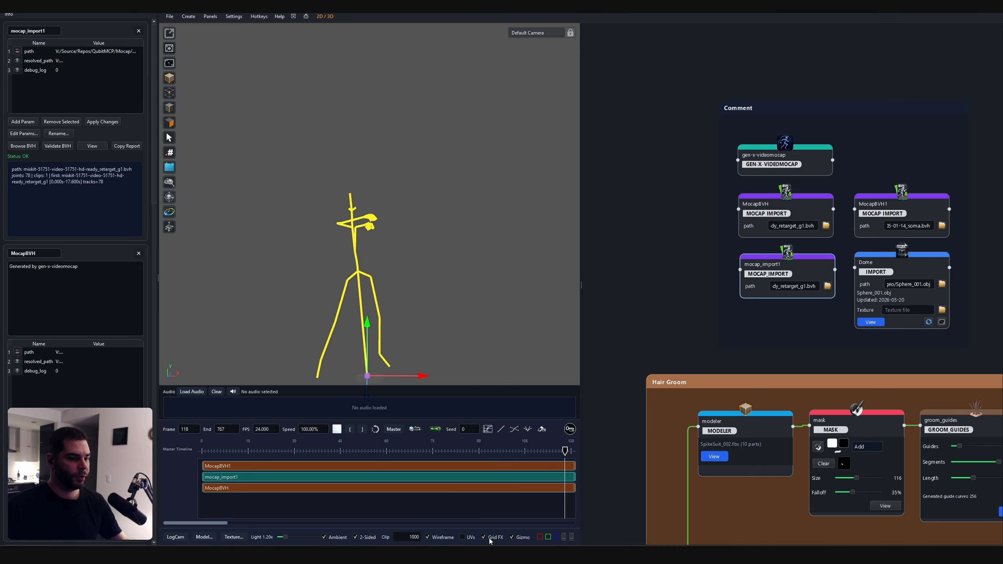
{"action": "mouse_move", "coordinate": [461, 336]}
{"action": "middle_mouse_down"}
{"action": "mouse_move", "coordinate": [430, 325]}
{"action": "mouse_move", "coordinate": [464, 321]}
{"action": "mouse_move", "coordinate": [457, 318]}
{"action": "middle_mouse_up"}
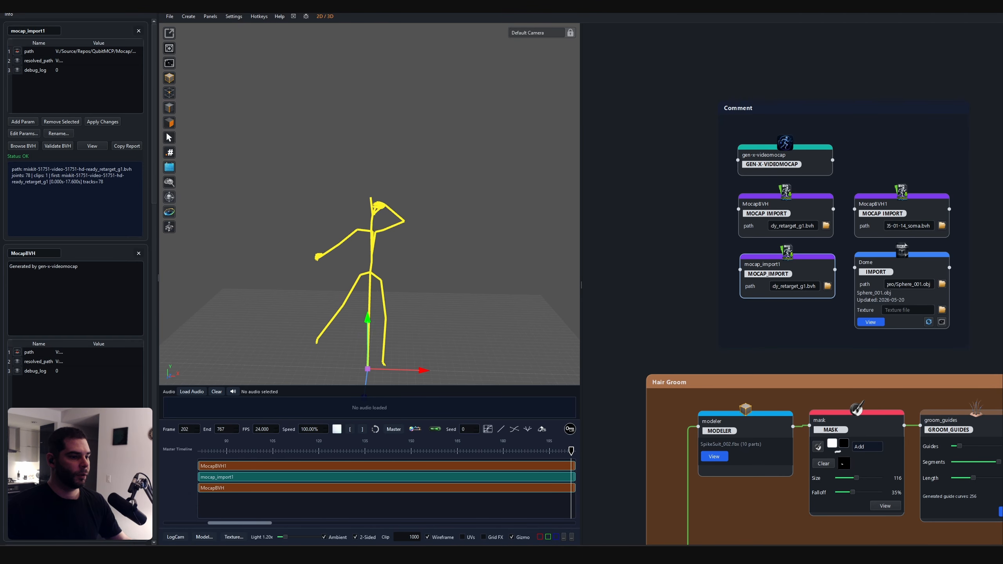
{"action": "left_click", "coordinate": [339, 431]}
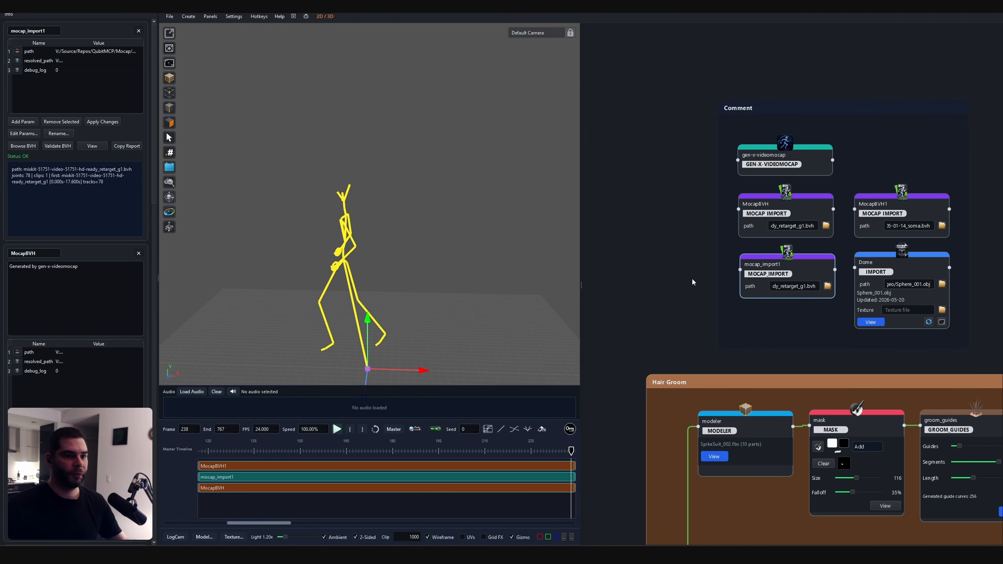
{"action": "scroll", "coordinate": [766, 324], "scroll_direction": "up", "scroll_amount": 1}
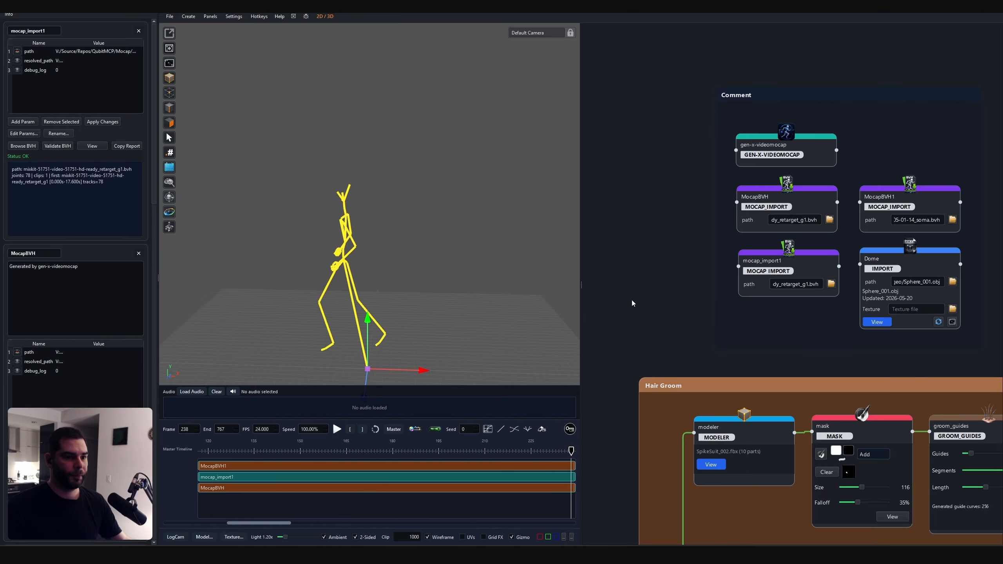
Switch to the GEM-X Launcher, select the run's output path in the process log and open the output folder.
{"action": "key", "text": "alt+Tab"}
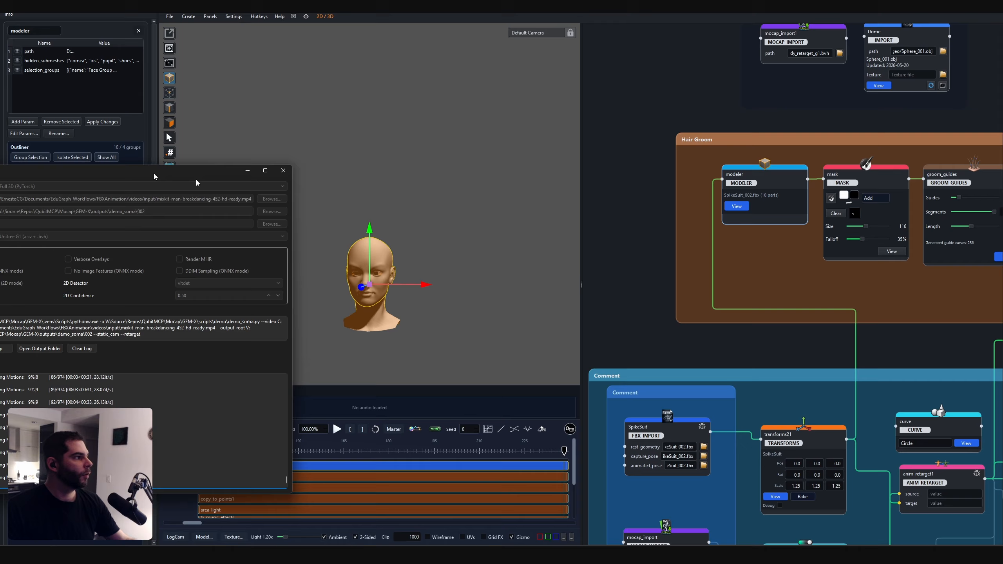
{"action": "left_click_drag", "start_coordinate": [154, 168], "coordinate": [457, 153]}
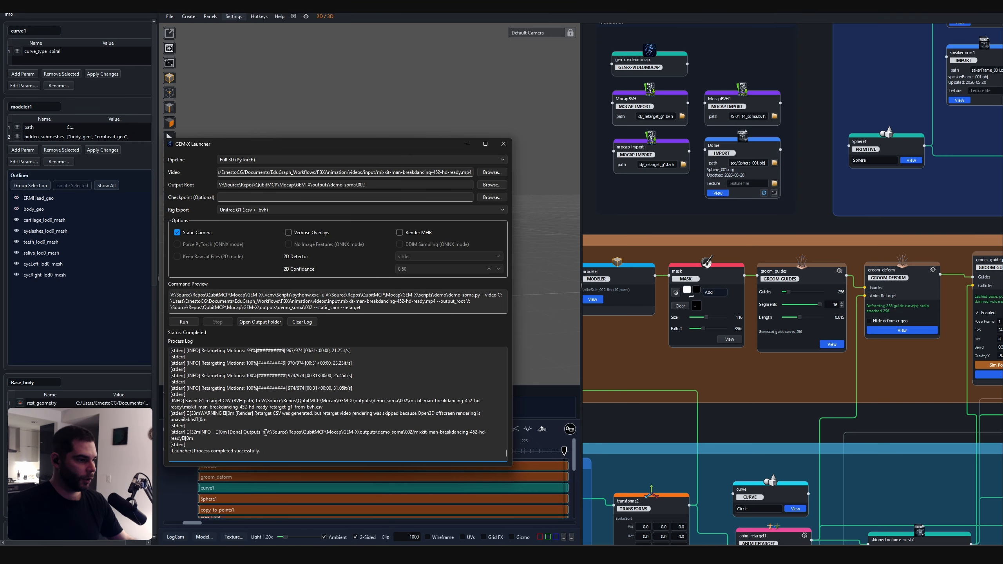
{"action": "left_click_drag", "start_coordinate": [266, 432], "coordinate": [476, 432]}
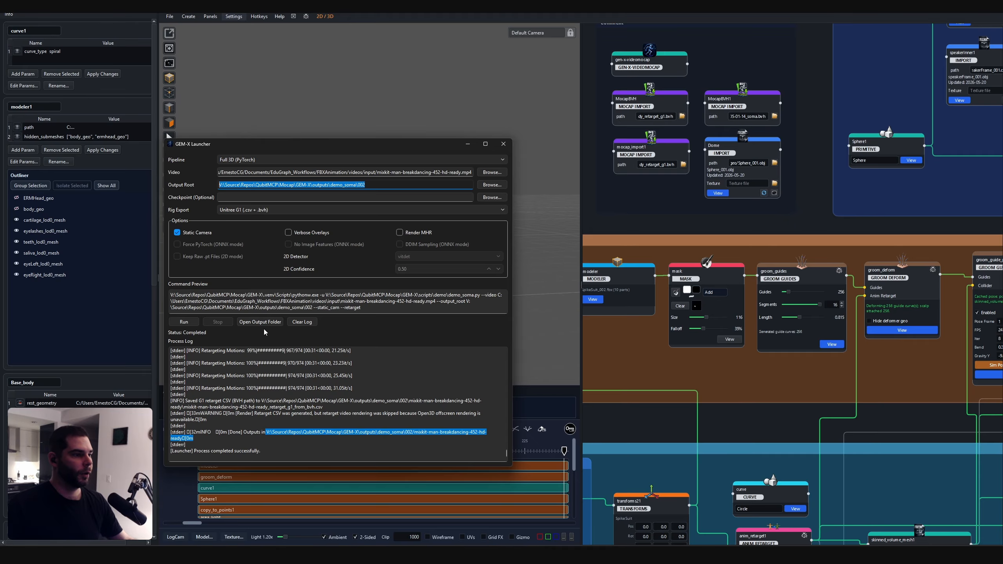
{"action": "left_click", "coordinate": [250, 327]}
Add a mocap_import node in the empty graph area beside the Comment group holding the gen-x-videomocap node.
{"action": "scroll", "coordinate": [791, 228], "scroll_direction": "down", "scroll_amount": 3}
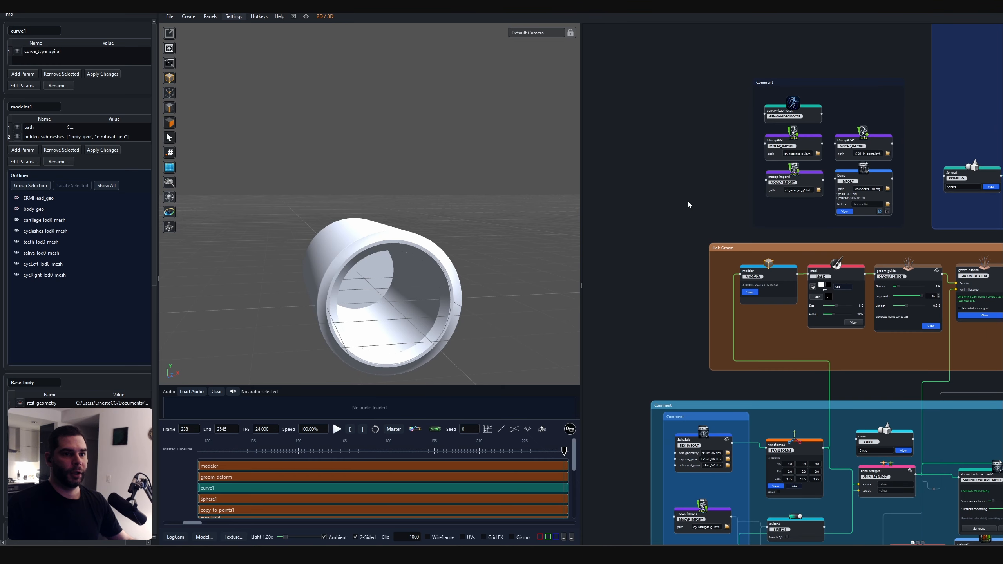
{"action": "key", "text": "Tab"}
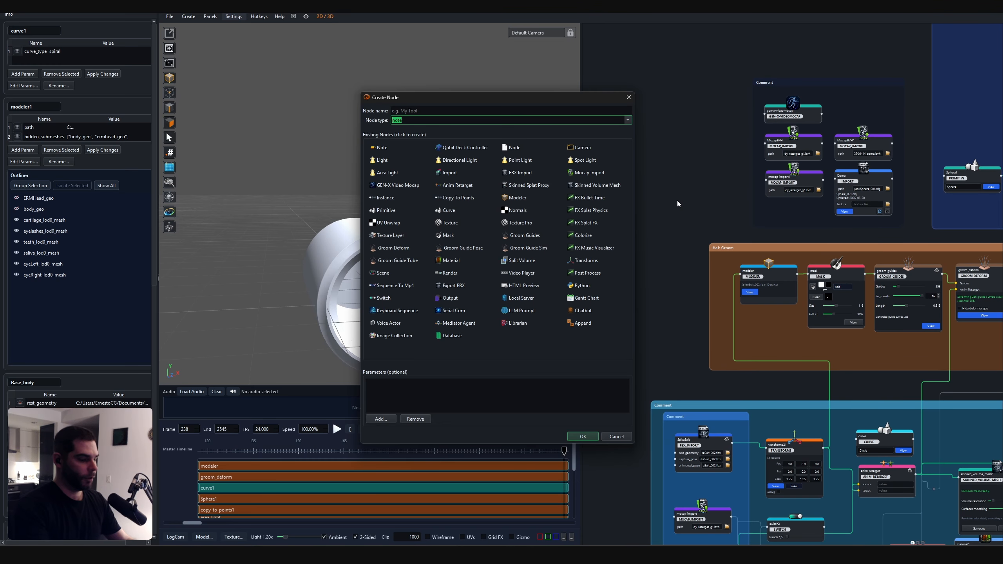
{"action": "type", "text": "mocap_impor"}
{"action": "key", "text": "Return"}
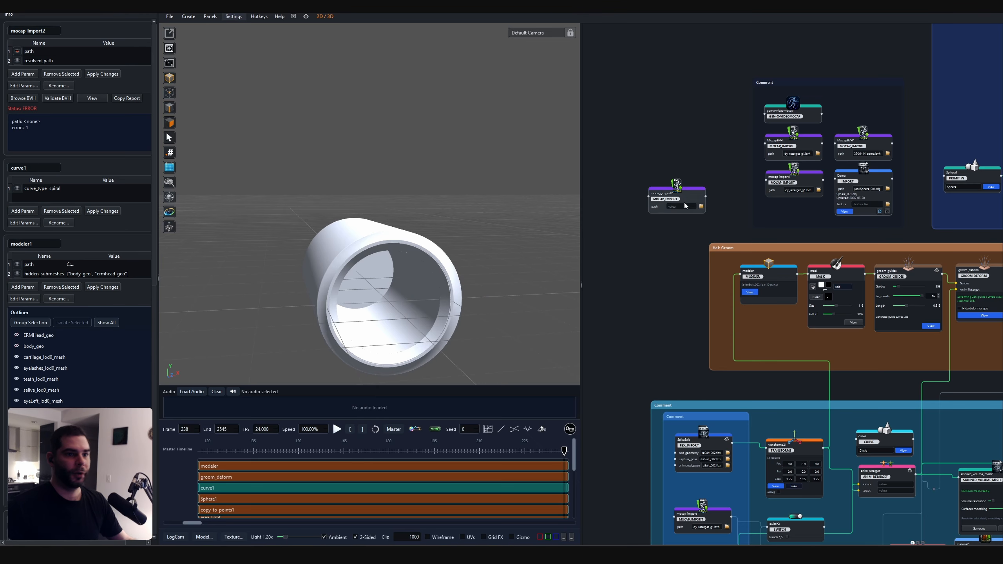
{"action": "scroll", "coordinate": [706, 184], "scroll_direction": "up", "scroll_amount": 3}
Load mixkit-man-breakdancing-452-hd-ready_retarget_g1.bvh into the new mocap import node, view it and play the motion from frame 76.
{"action": "left_click", "coordinate": [720, 230]}
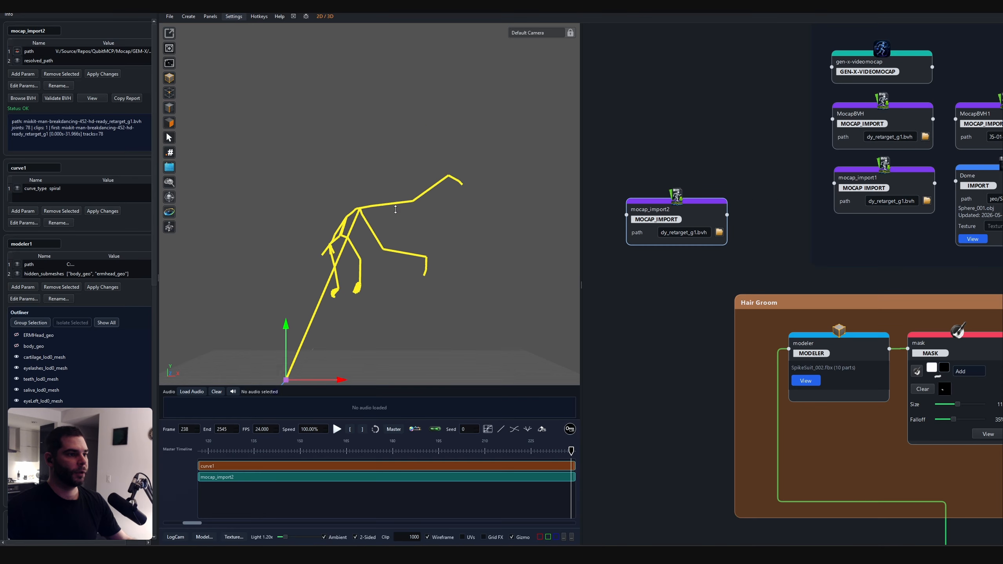
{"action": "left_click", "coordinate": [212, 447]}
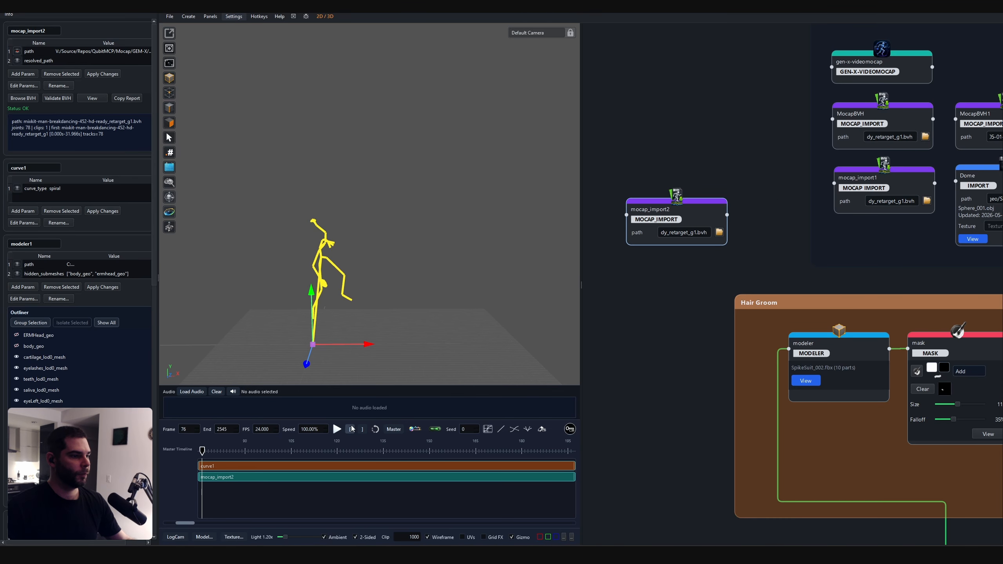
{"action": "left_click", "coordinate": [337, 429]}
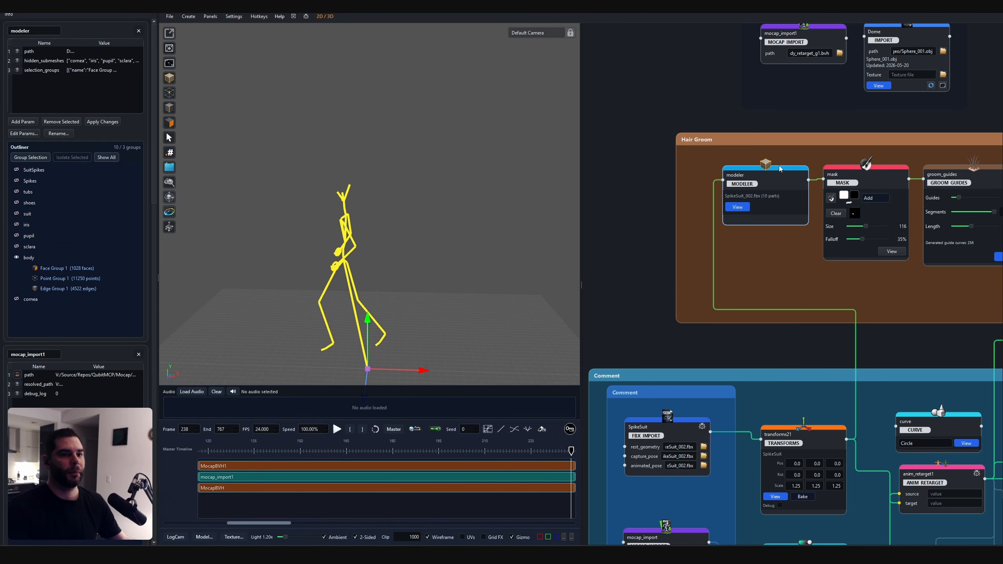
View the Hair Groom modeler node's head in the viewport with wireframe display turned off.
{"action": "left_click_drag", "start_coordinate": [778, 166], "coordinate": [778, 164]}
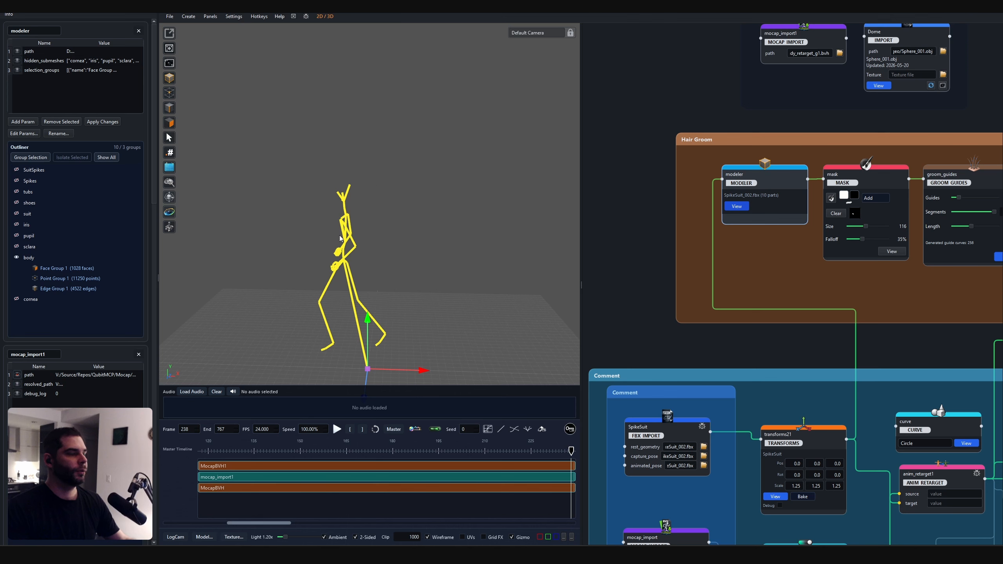
{"action": "left_click", "coordinate": [432, 538]}
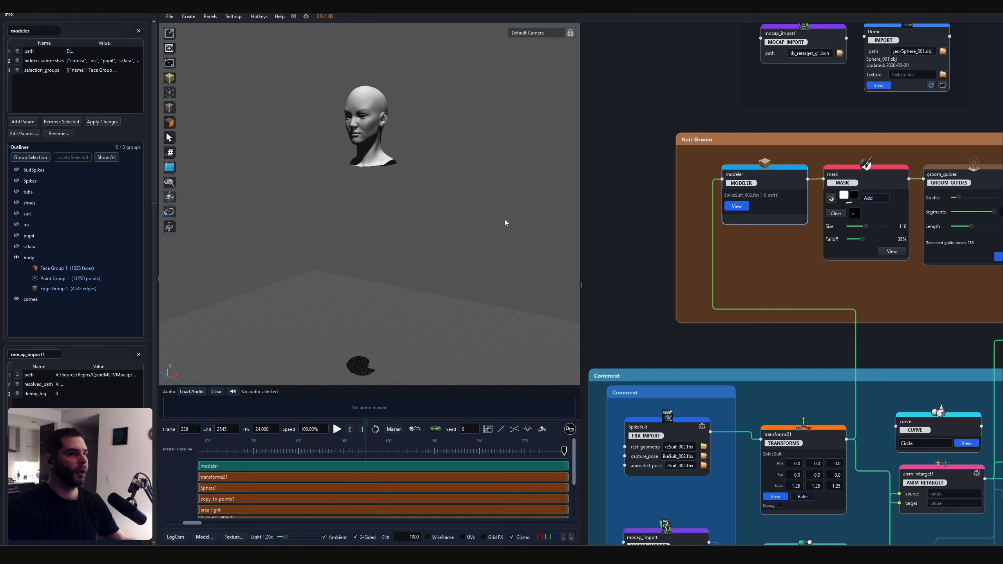
{"action": "middle_click_drag", "start_coordinate": [506, 224], "coordinate": [507, 231]}
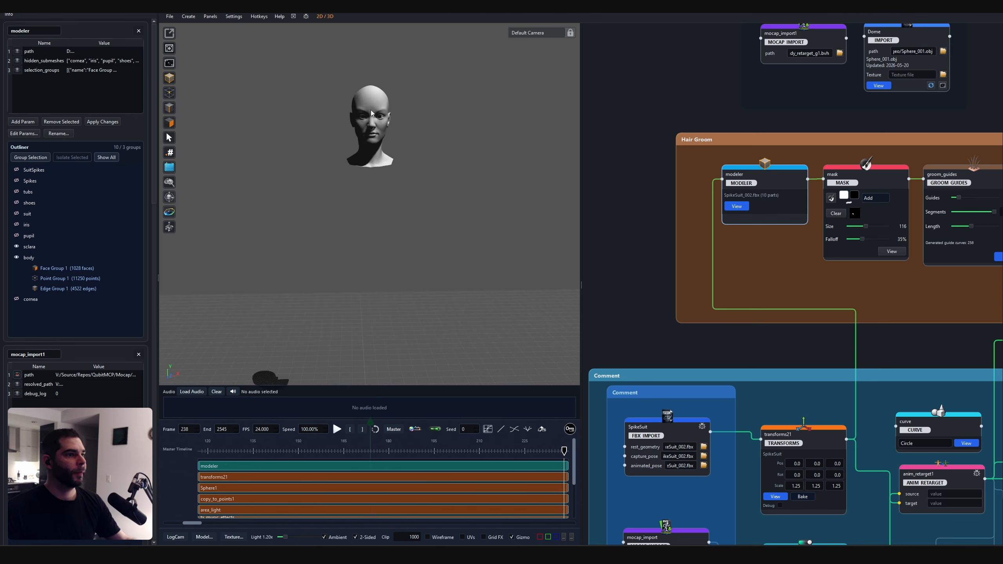
Select the points over one side of the head's upper scalp and save the selection as a point group.
{"action": "left_click", "coordinate": [168, 92]}
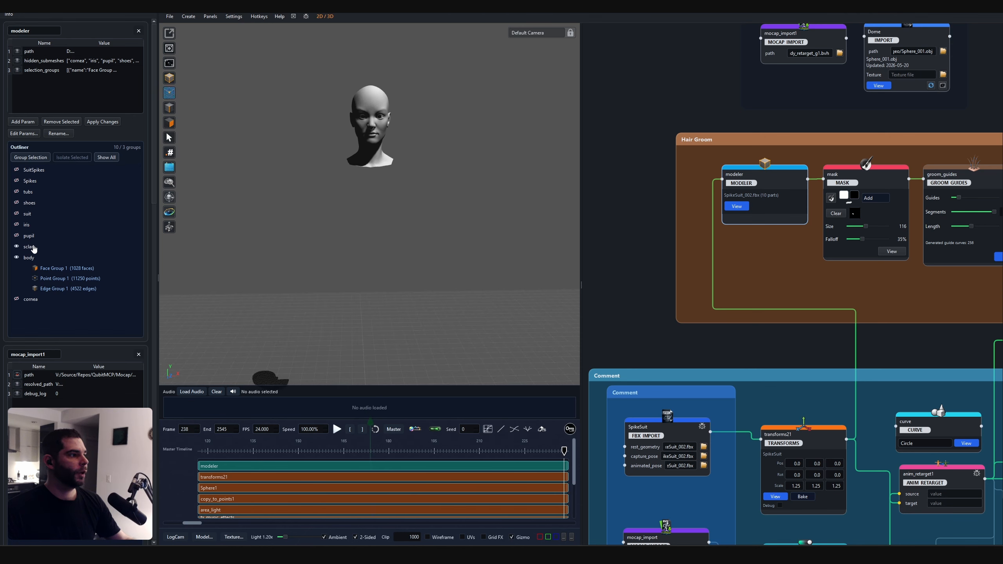
{"action": "left_click", "coordinate": [169, 138]}
{"action": "left_click_drag", "start_coordinate": [434, 74], "coordinate": [377, 106]}
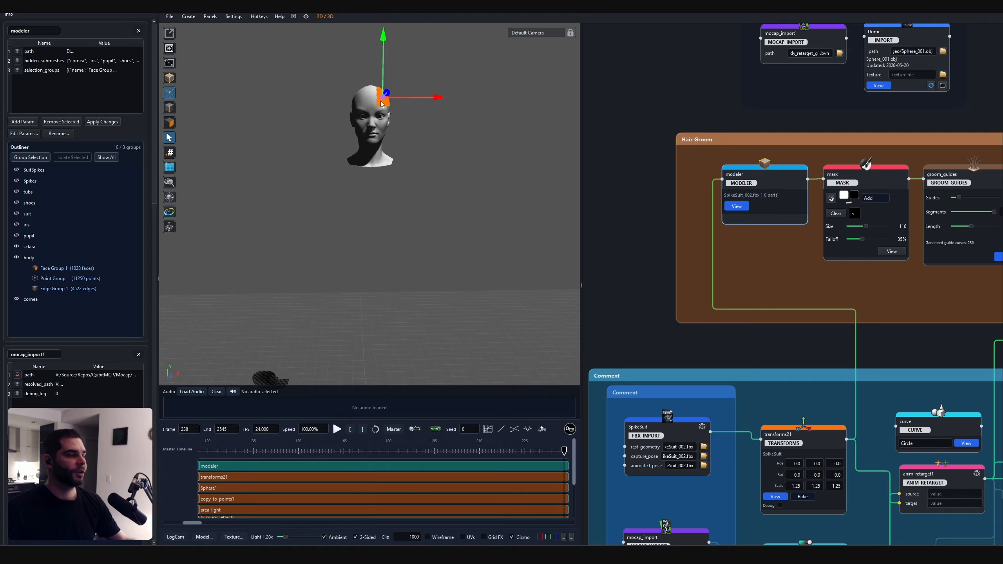
{"action": "key", "text": "f"}
{"action": "scroll", "coordinate": [375, 212], "scroll_direction": "down", "scroll_amount": 5}
{"action": "left_click_drag", "start_coordinate": [441, 231], "coordinate": [337, 329], "text": "alt"}
{"action": "right_click_drag", "start_coordinate": [337, 329], "coordinate": [367, 341], "text": "alt"}
{"action": "left_click_drag", "start_coordinate": [367, 341], "coordinate": [492, 233], "text": "alt"}
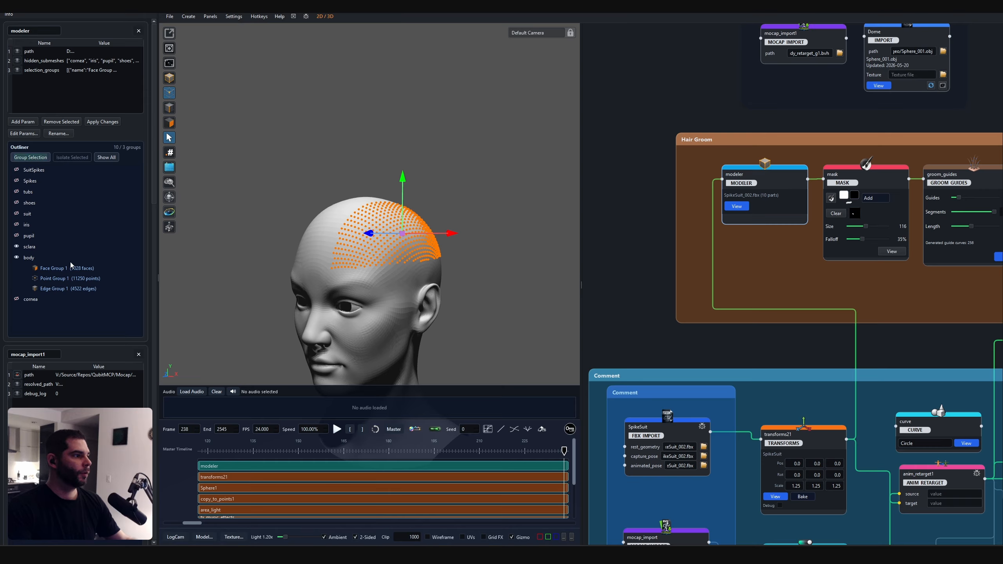
{"action": "left_click", "coordinate": [43, 160]}
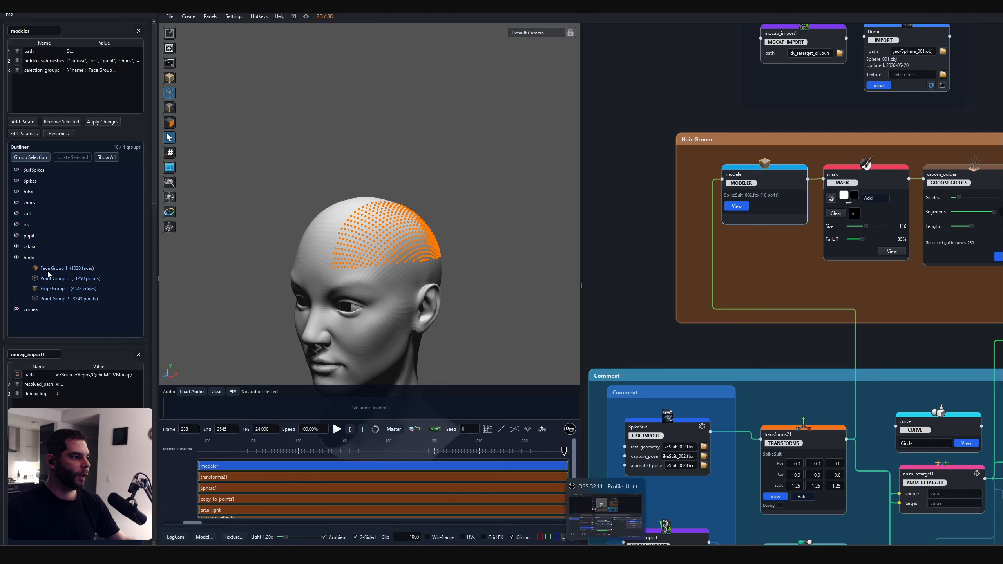
Recall the body's Face Group 1 and Point Group 1 to inspect the selections they store.
{"action": "left_click", "coordinate": [47, 271]}
{"action": "left_click", "coordinate": [78, 280]}
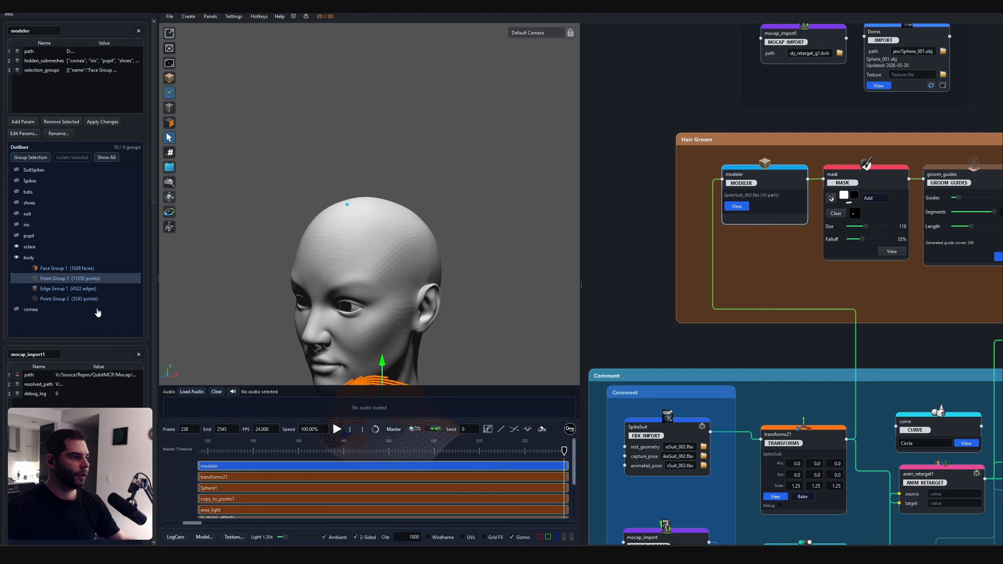
{"action": "scroll", "coordinate": [446, 276], "scroll_direction": "down", "scroll_amount": 3}
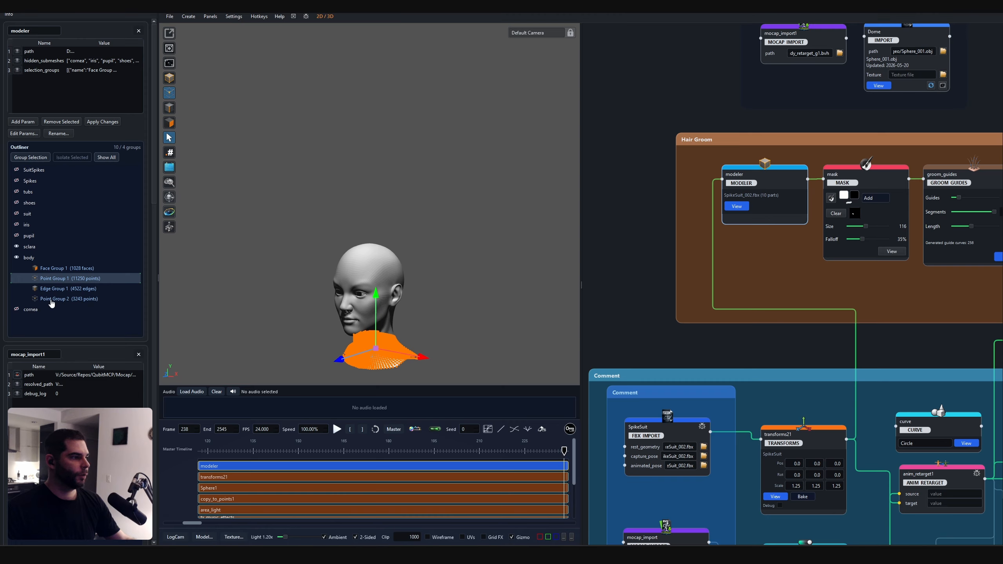
Add a Curve node below the modeler1 node and view its default line in the viewport.
{"action": "type", "text": "curve"}
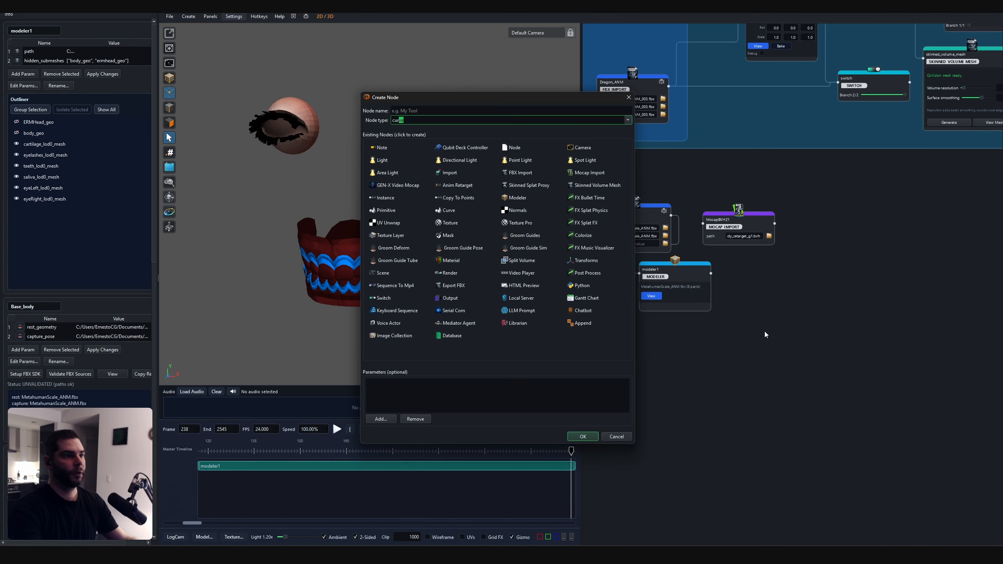
{"action": "key", "text": "Return"}
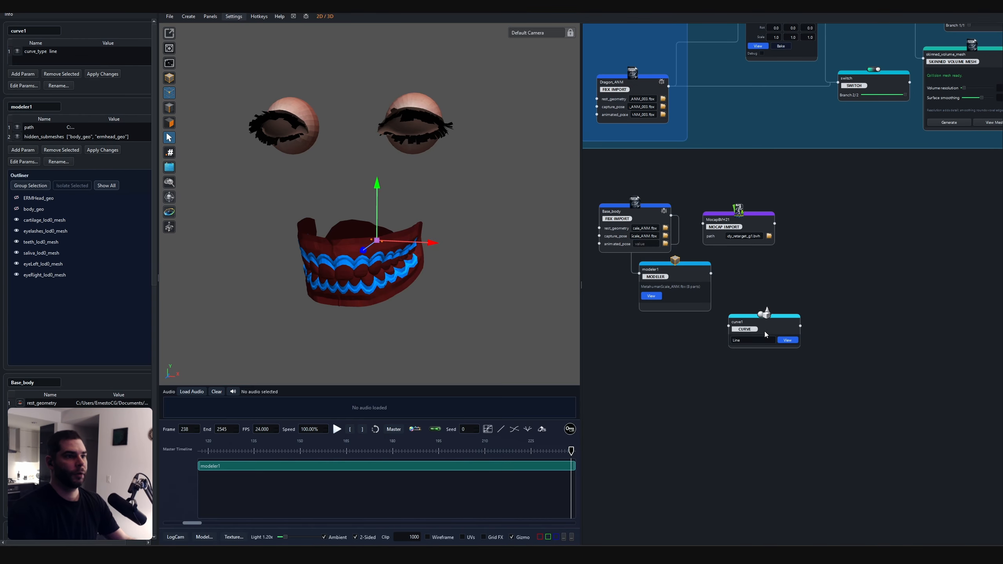
{"action": "left_click", "coordinate": [787, 340]}
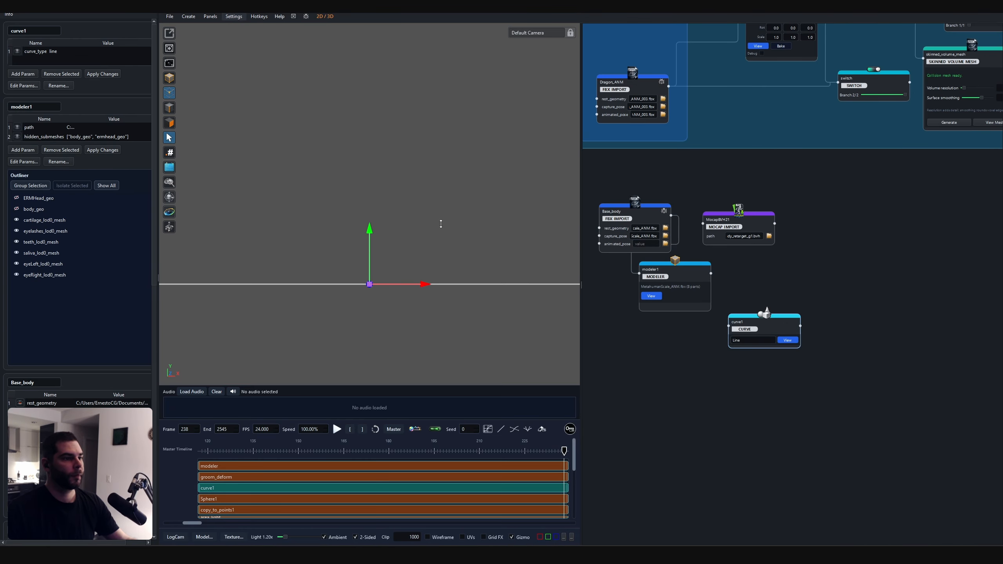
{"action": "middle_click_drag", "start_coordinate": [441, 224], "coordinate": [432, 237]}
{"action": "scroll", "coordinate": [432, 237], "scroll_direction": "down", "scroll_amount": 1}
Change the curve1 node's type to Circle and turn on point numbers in the viewport.
{"action": "left_click", "coordinate": [742, 341]}
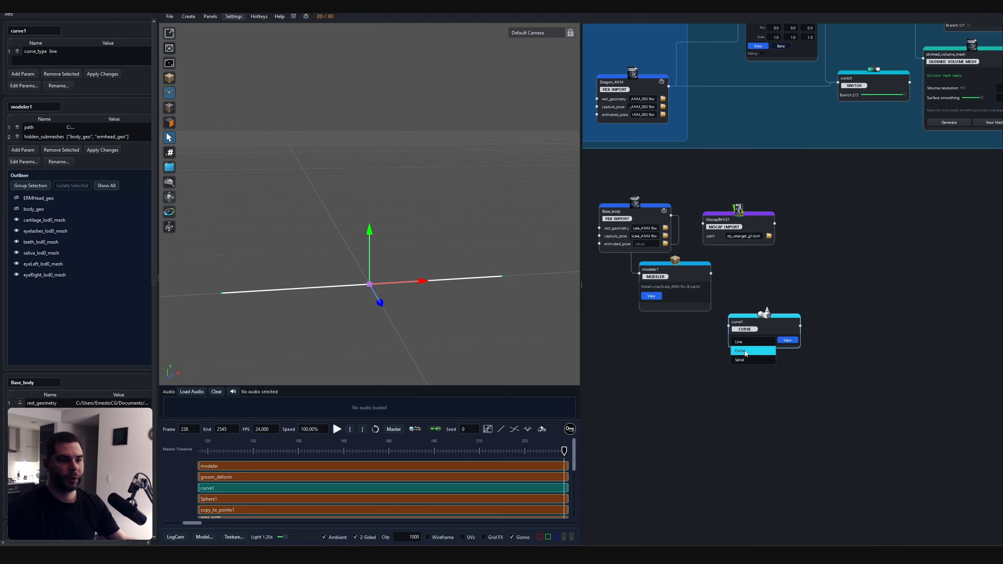
{"action": "left_click", "coordinate": [745, 351]}
{"action": "middle_click_drag", "start_coordinate": [501, 228], "coordinate": [190, 189]}
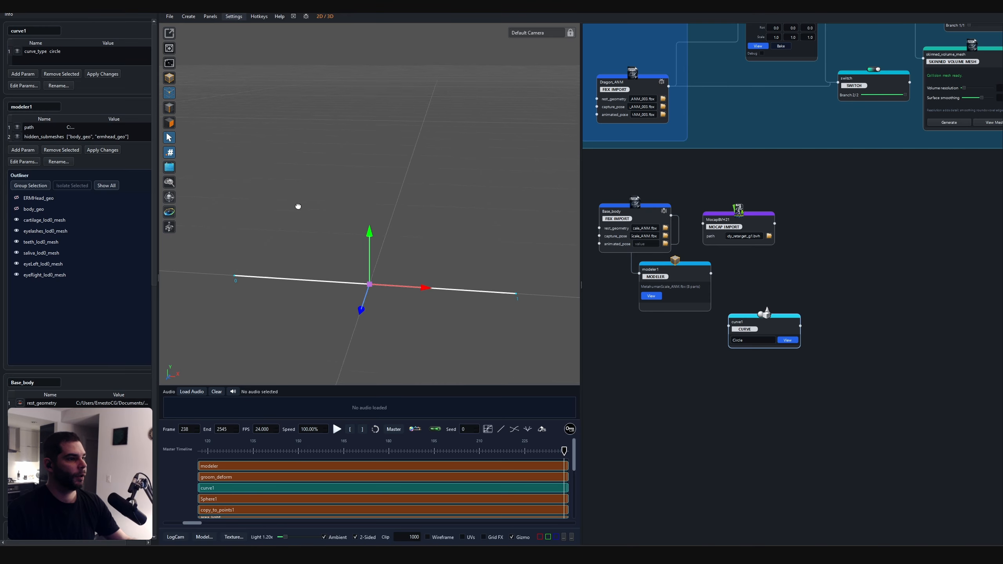
{"action": "middle_click_drag", "start_coordinate": [298, 206], "coordinate": [411, 207]}
{"action": "middle_click_drag", "start_coordinate": [306, 197], "coordinate": [319, 210]}
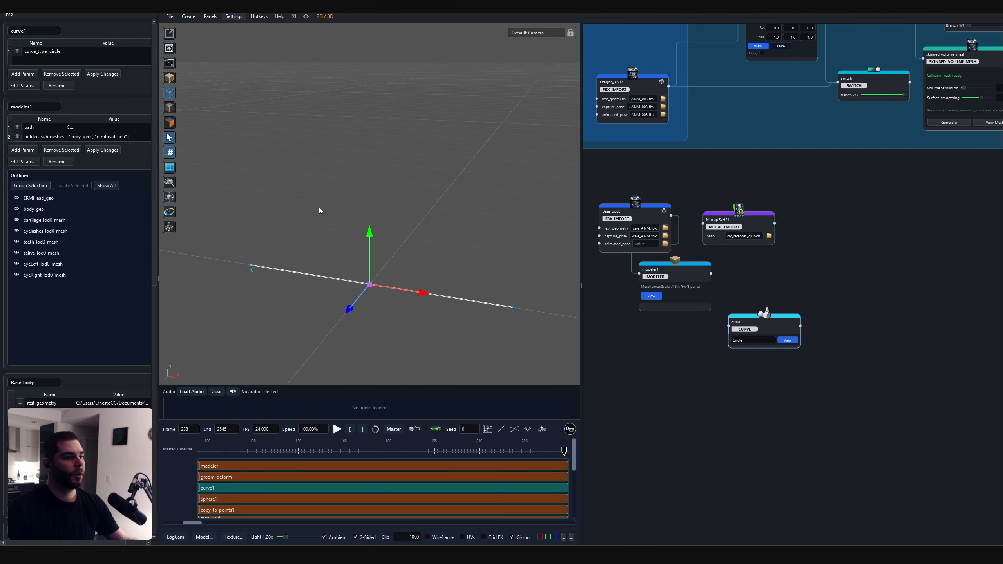
Box-select the end points of the displayed line in turn.
{"action": "left_click_drag", "start_coordinate": [527, 268], "coordinate": [494, 338]}
{"action": "left_click_drag", "start_coordinate": [297, 218], "coordinate": [211, 322]}
{"action": "left_click_drag", "start_coordinate": [548, 231], "coordinate": [486, 350]}
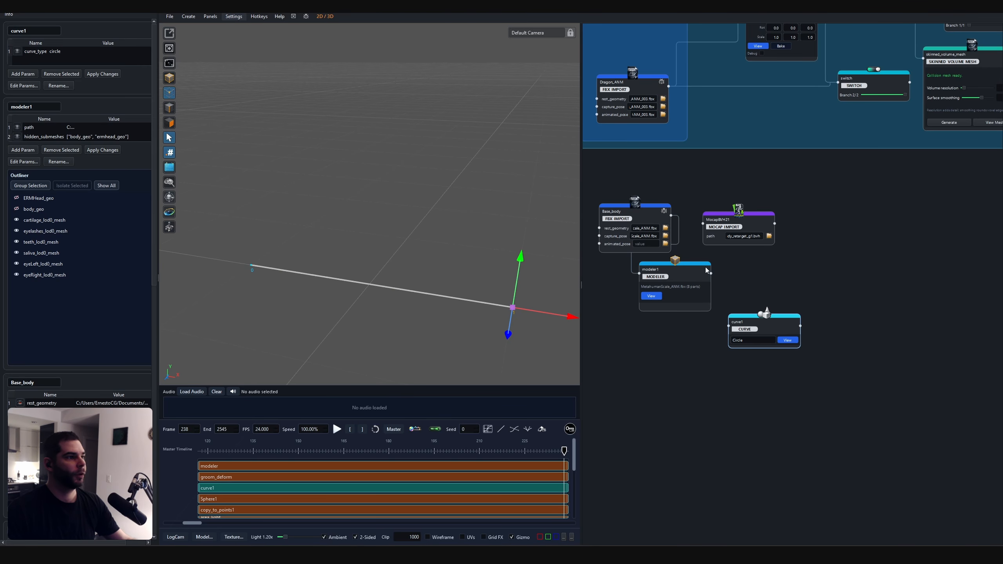
Change the curve1 node's type to Spiral and view the spiral in the viewport.
{"action": "left_click", "coordinate": [758, 340]}
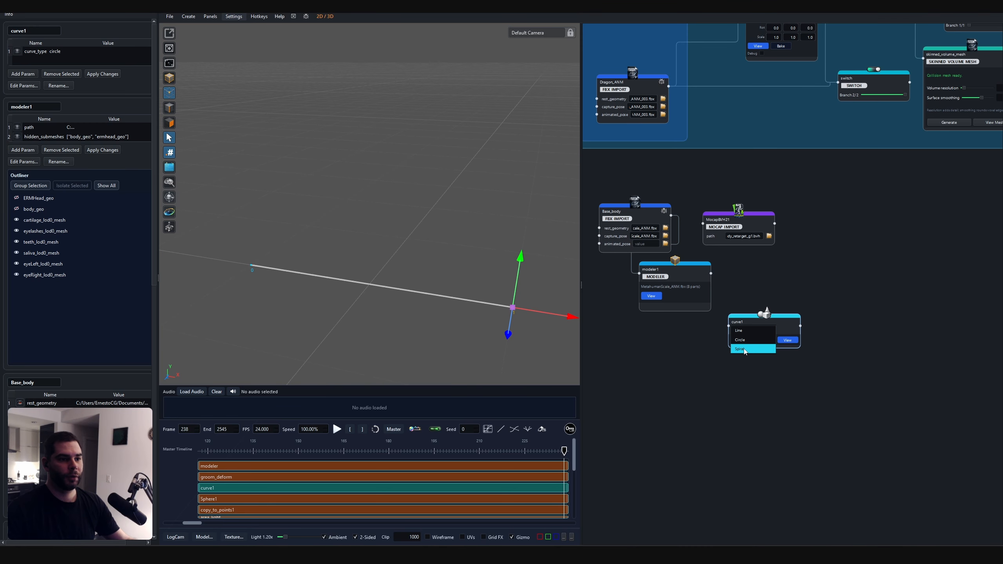
{"action": "left_click", "coordinate": [747, 350]}
{"action": "left_click", "coordinate": [792, 341]}
{"action": "scroll", "coordinate": [396, 215], "scroll_direction": "down", "scroll_amount": 3}
{"action": "left_click_drag", "start_coordinate": [396, 215], "coordinate": [356, 225], "text": "alt"}
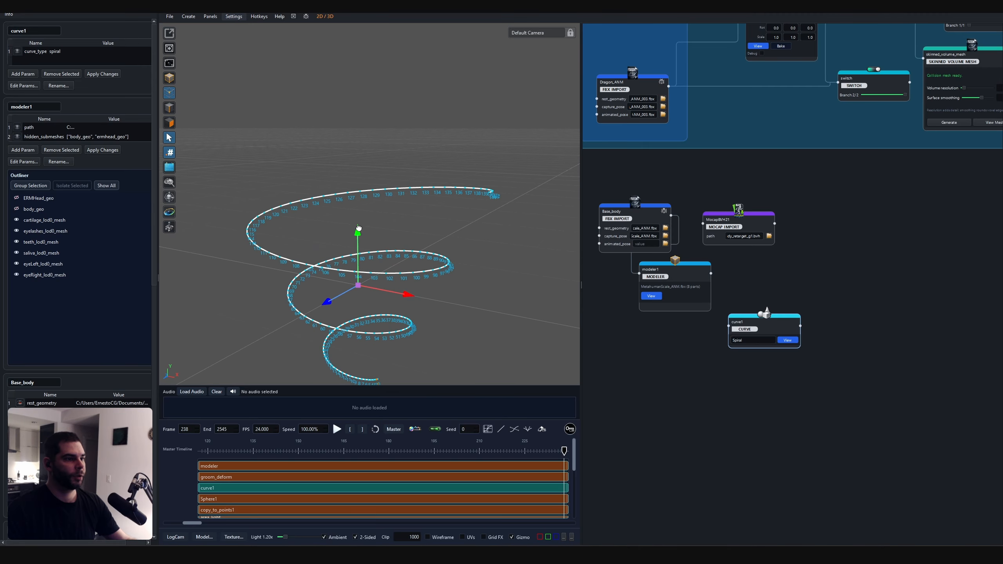
Box-select the numbered points along the back of the spiral's uppermost turn, through its outer end.
{"action": "scroll", "coordinate": [461, 224], "scroll_direction": "down", "scroll_amount": 3}
{"action": "mouse_move", "coordinate": [500, 181]}
{"action": "left_mouse_down"}
{"action": "mouse_move", "coordinate": [436, 240]}
{"action": "mouse_move", "coordinate": [451, 175]}
{"action": "mouse_move", "coordinate": [491, 179]}
{"action": "left_mouse_up"}
{"action": "scroll", "coordinate": [491, 181], "scroll_direction": "up", "scroll_amount": 3}
{"action": "left_click_drag", "start_coordinate": [542, 130], "coordinate": [425, 216]}
{"action": "left_click_drag", "start_coordinate": [293, 144], "coordinate": [536, 217]}
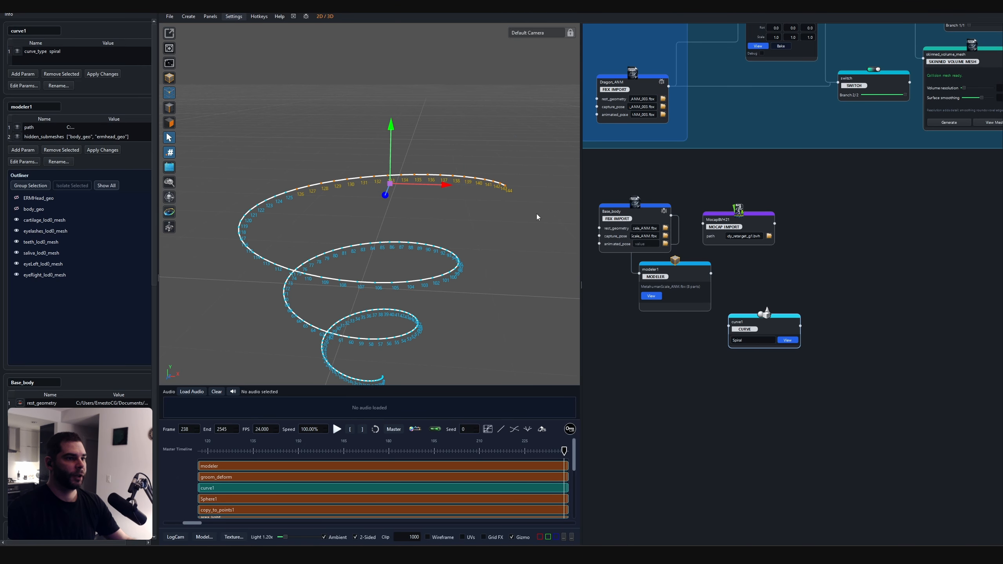
Extend the point selection down the spiral's turns until it covers the whole curve.
{"action": "left_click_drag", "start_coordinate": [317, 166], "coordinate": [227, 238]}
{"action": "left_click_drag", "start_coordinate": [279, 219], "coordinate": [249, 250]}
{"action": "left_click_drag", "start_coordinate": [322, 245], "coordinate": [267, 307]}
{"action": "left_click_drag", "start_coordinate": [500, 243], "coordinate": [322, 344]}
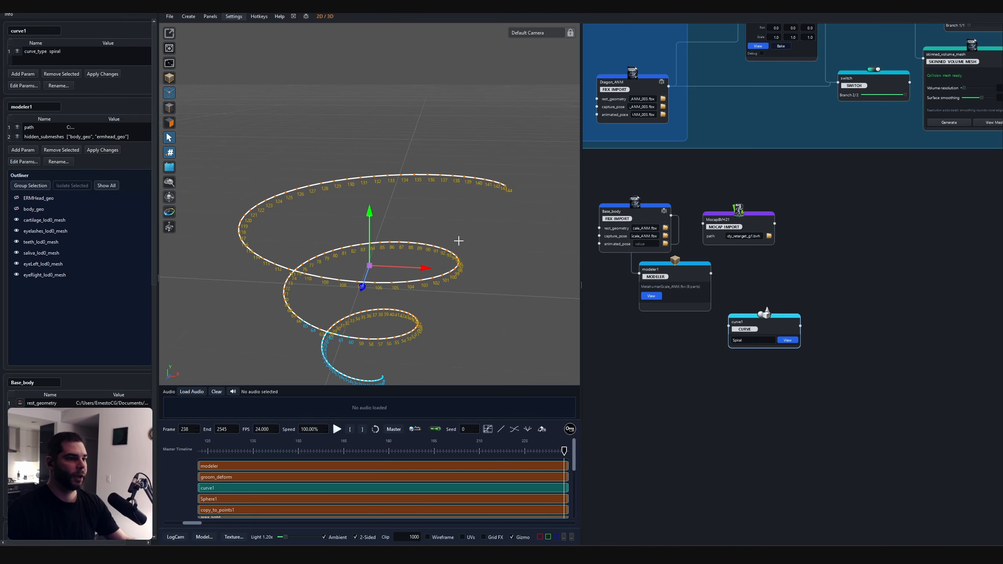
{"action": "left_click_drag", "start_coordinate": [470, 238], "coordinate": [285, 371]}
{"action": "left_click_drag", "start_coordinate": [531, 133], "coordinate": [268, 373]}
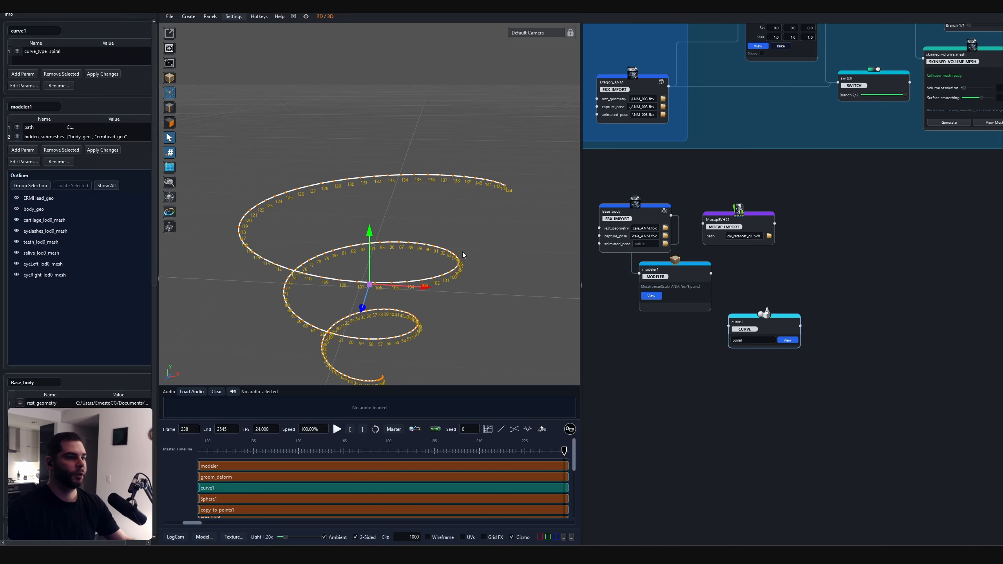
Remove the points along the spiral's upper end from the selection, keeping the lower turns selected.
{"action": "left_click", "coordinate": [492, 181]}
{"action": "double_click", "coordinate": [477, 179]}
{"action": "scroll", "coordinate": [492, 235], "scroll_direction": "down", "scroll_amount": 2}
{"action": "middle_click_drag", "start_coordinate": [492, 235], "coordinate": [501, 202]}
{"action": "left_click_drag", "start_coordinate": [519, 165], "coordinate": [418, 231], "text": "ctrl"}
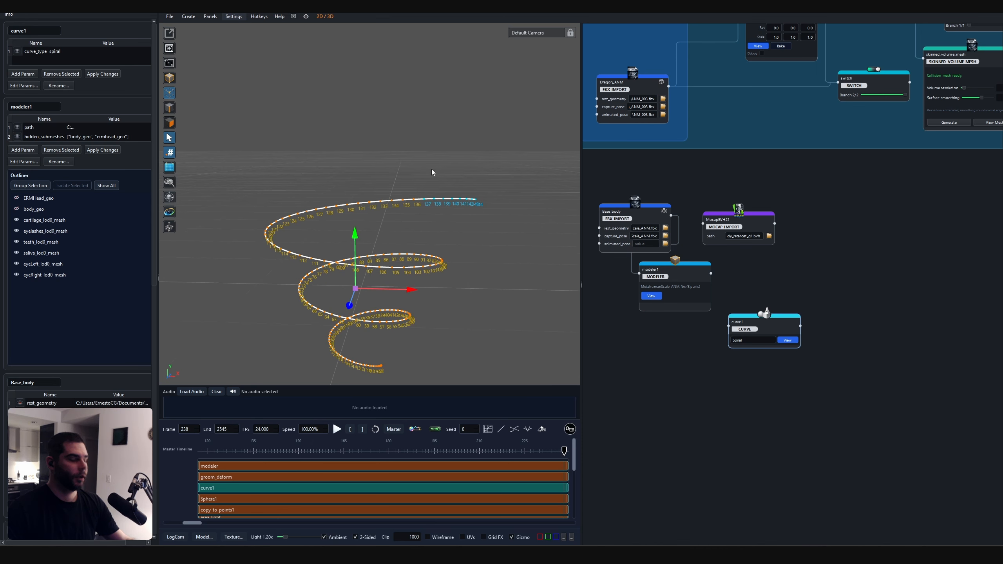
{"action": "left_click_drag", "start_coordinate": [433, 158], "coordinate": [377, 214]}
{"action": "left_click_drag", "start_coordinate": [322, 222], "coordinate": [321, 223], "text": "ctrl"}
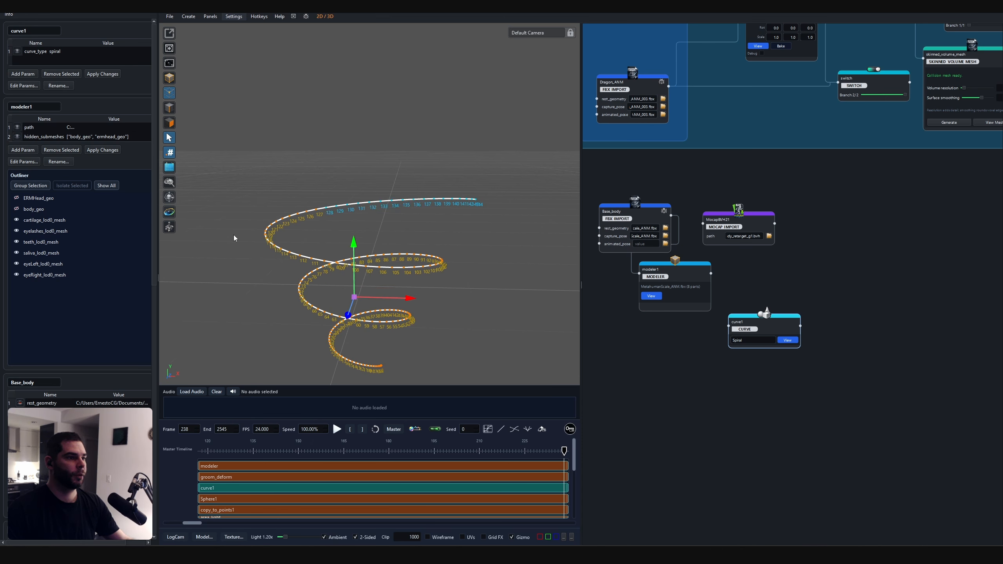